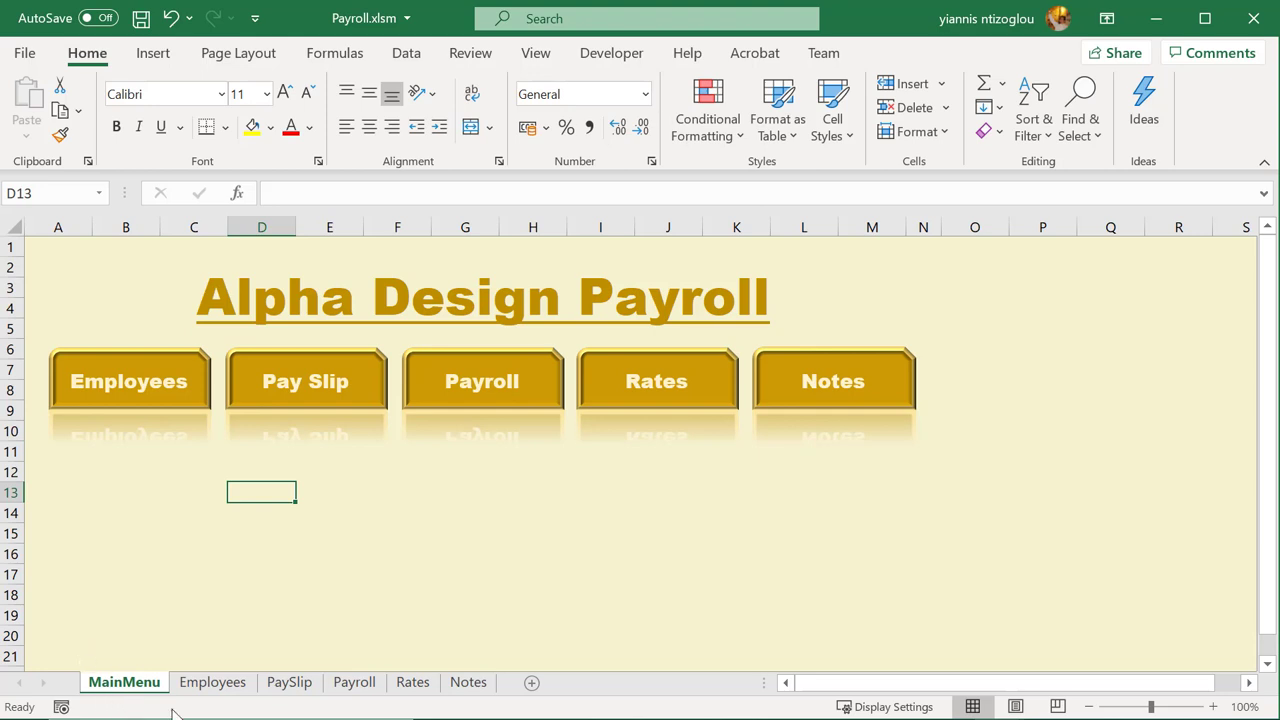
On the Employees sheet, enter the column headings ID in B8 and Title in C8
click(226, 688)
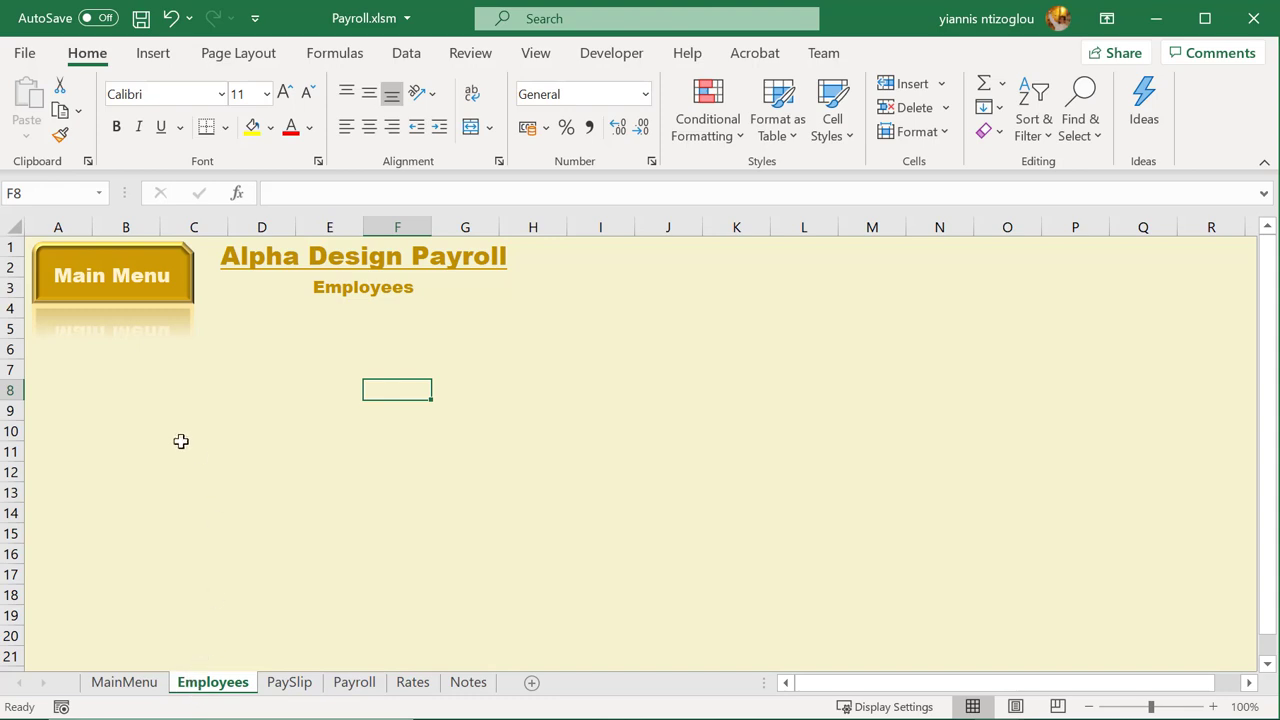
drag(112, 381, 140, 386)
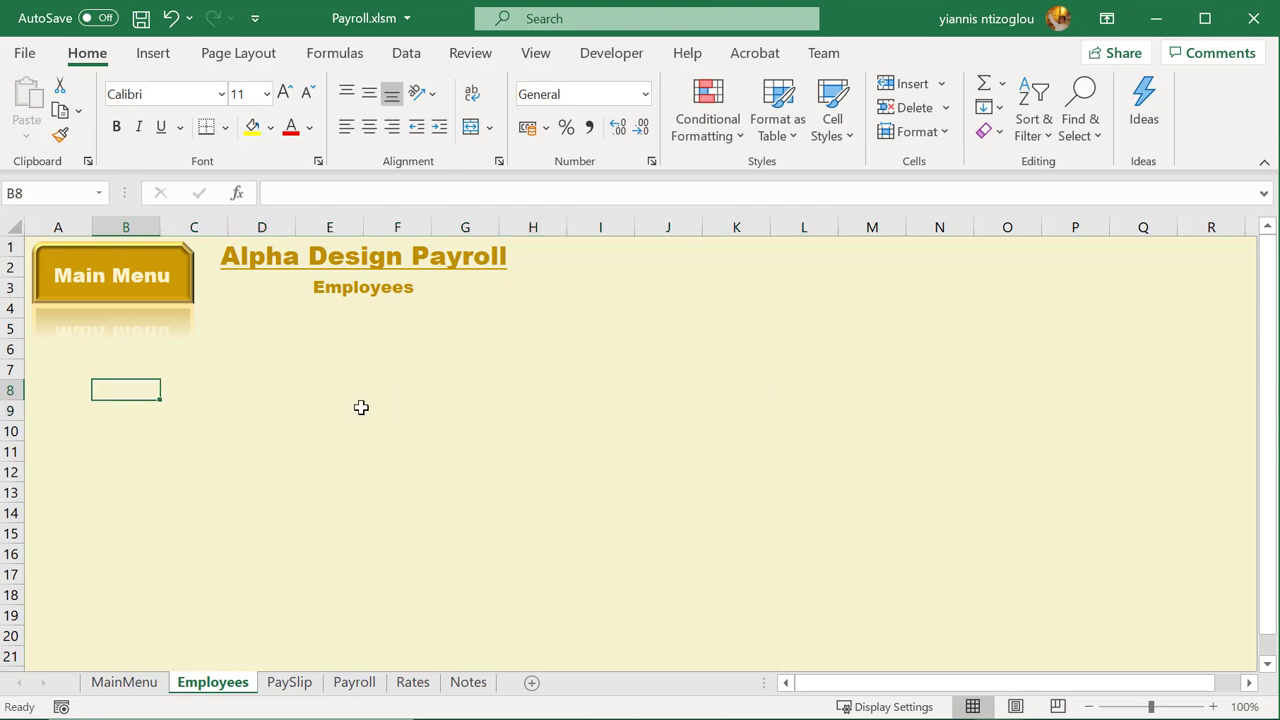
text(ID)
key(Tab)
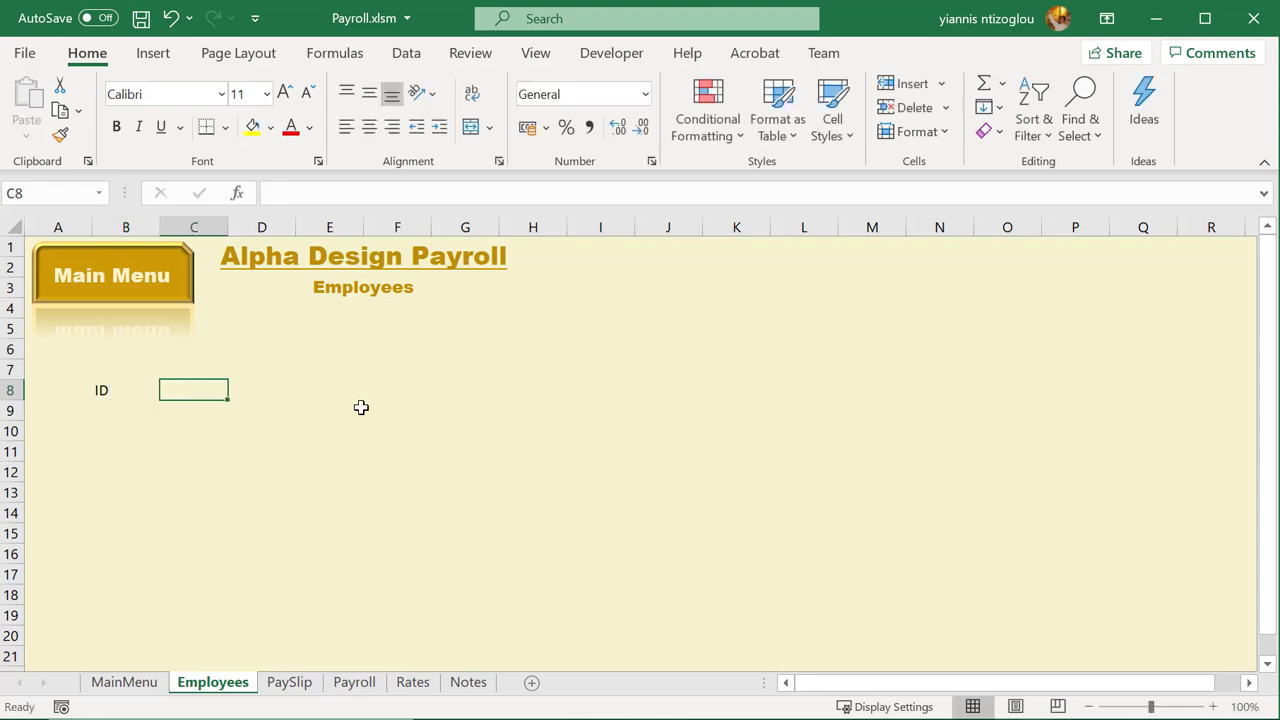
text(Title)
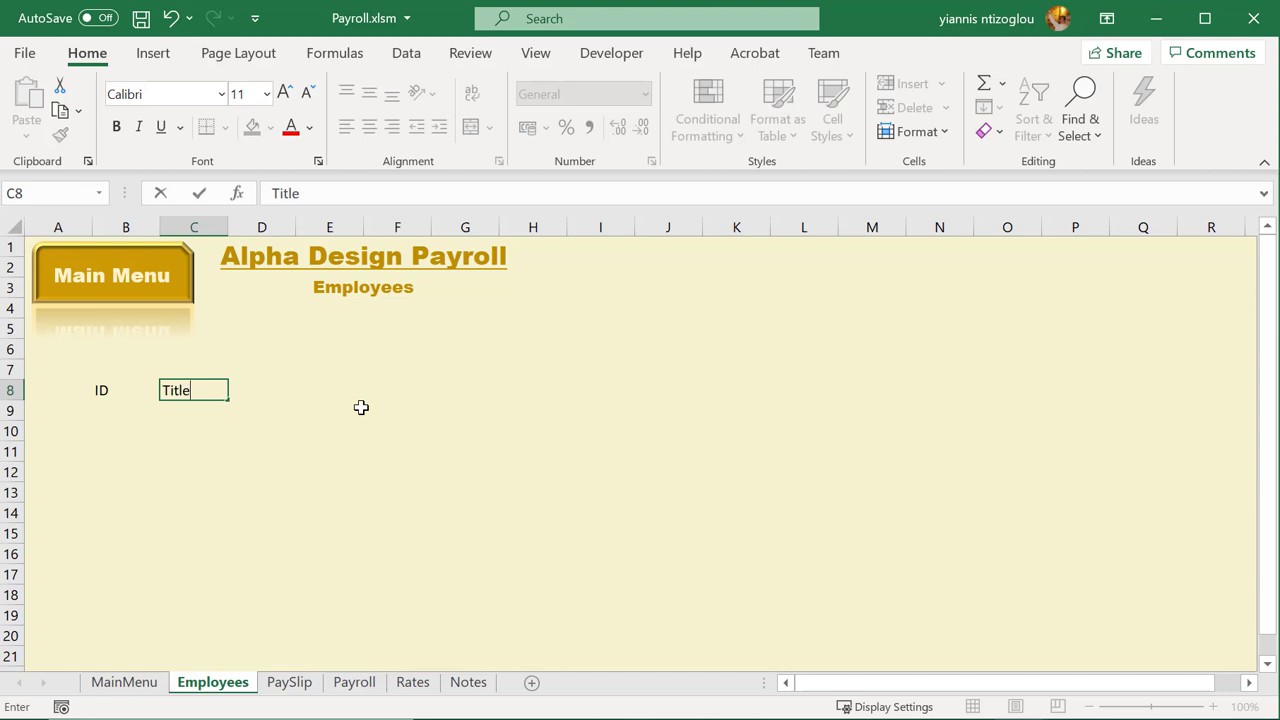
key(Tab)
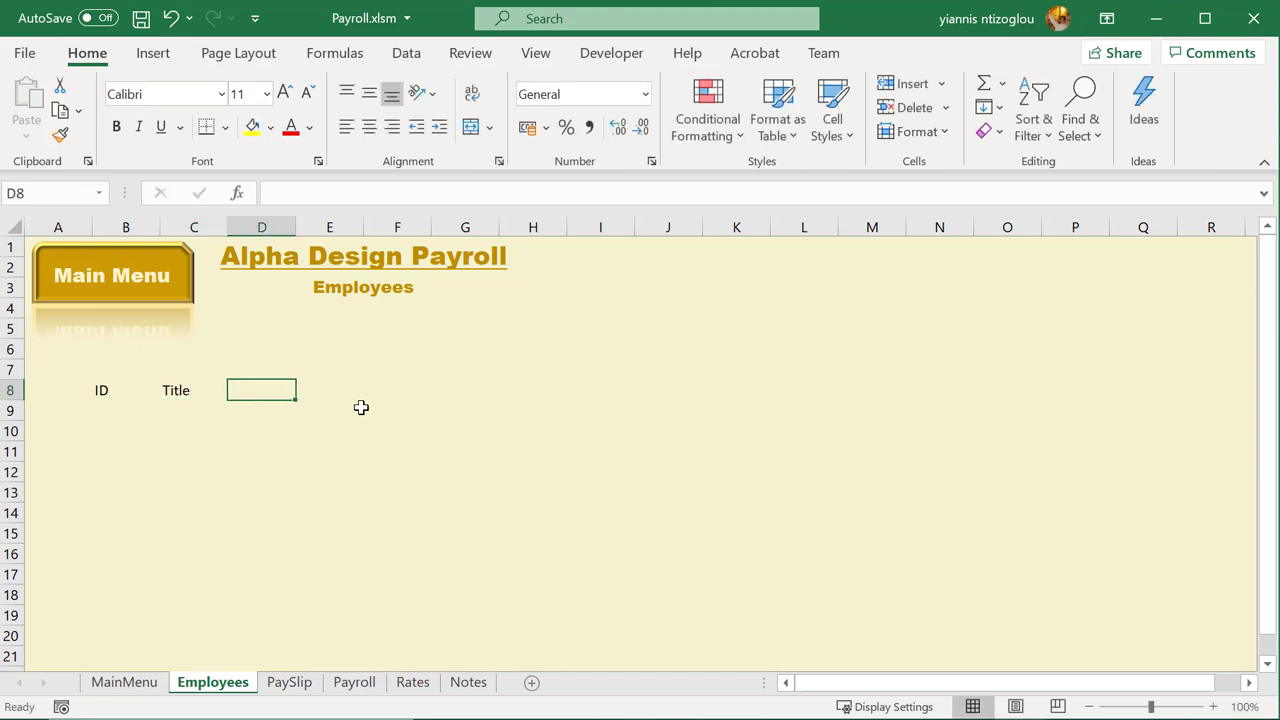
Add the headings Name in D8 and Surname in E8
text(NAme)
key(BackSpace)
key(BackSpace)
key(BackSpace)
text(a)
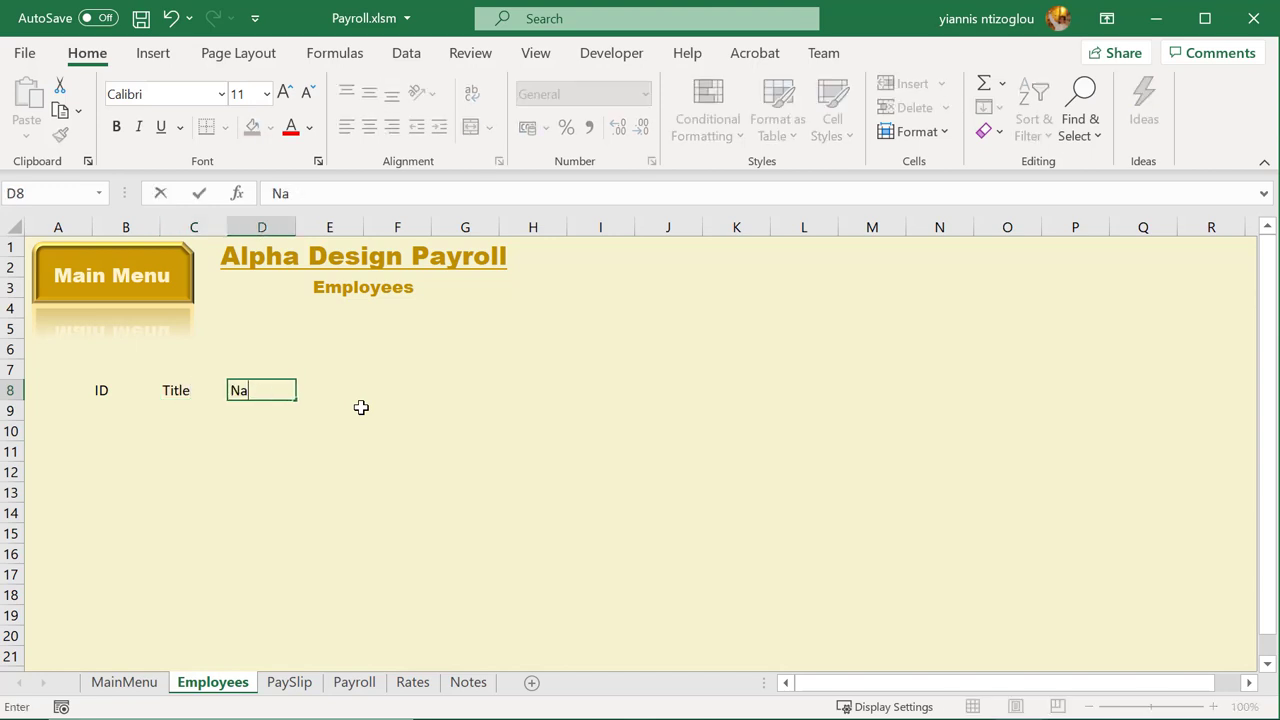
text(me)
key(Tab)
text(Surn)
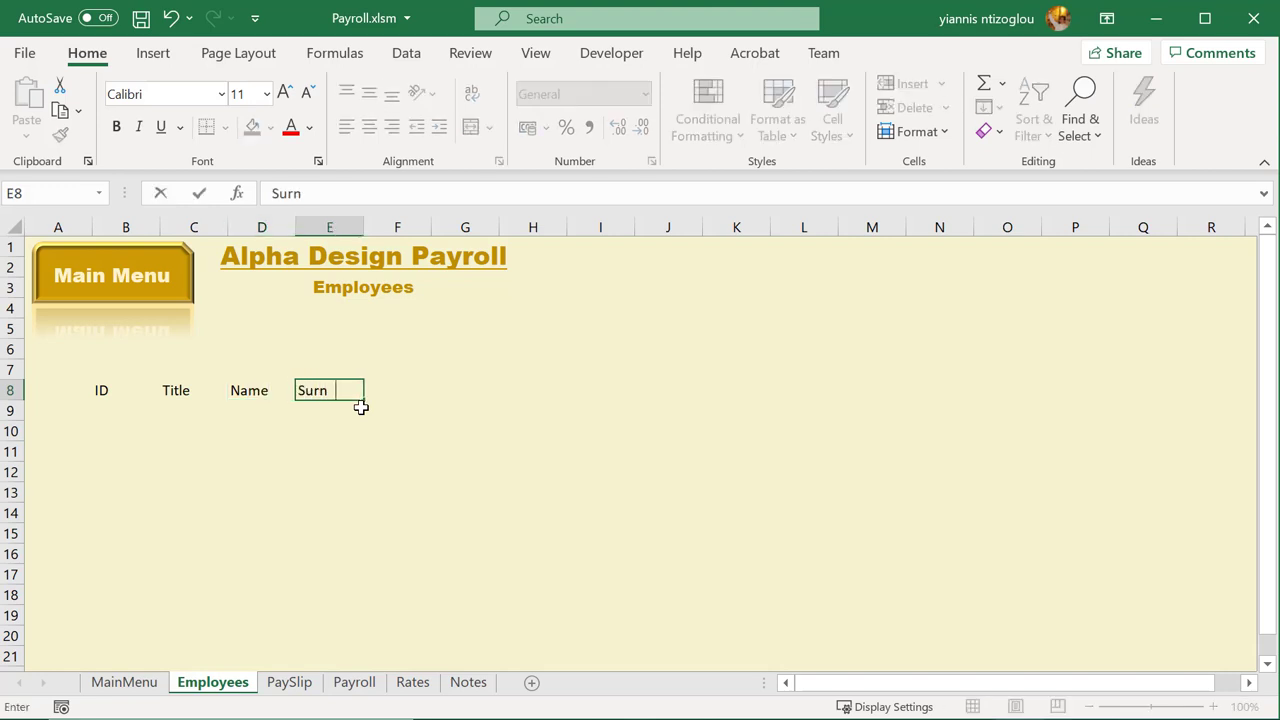
text(ame)
key(Tab)
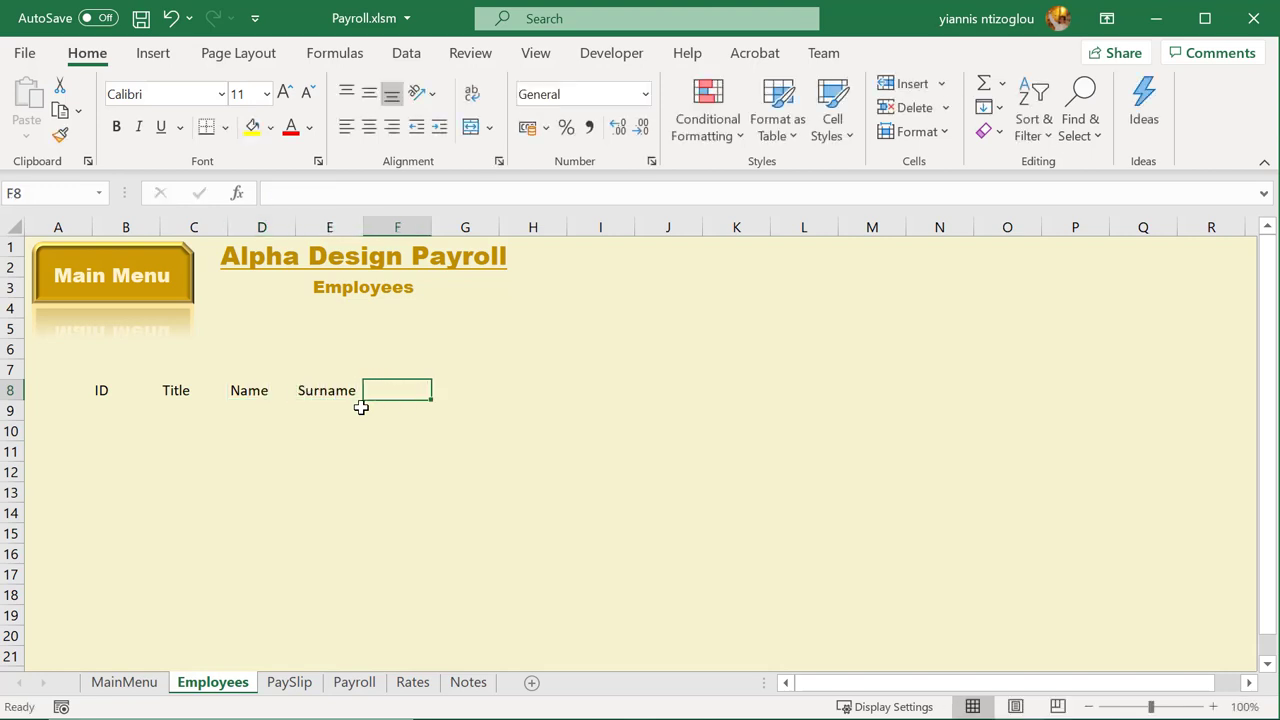
Continue the heading row with Address in F8, Town in G8 and Postcode in H8
text(A)
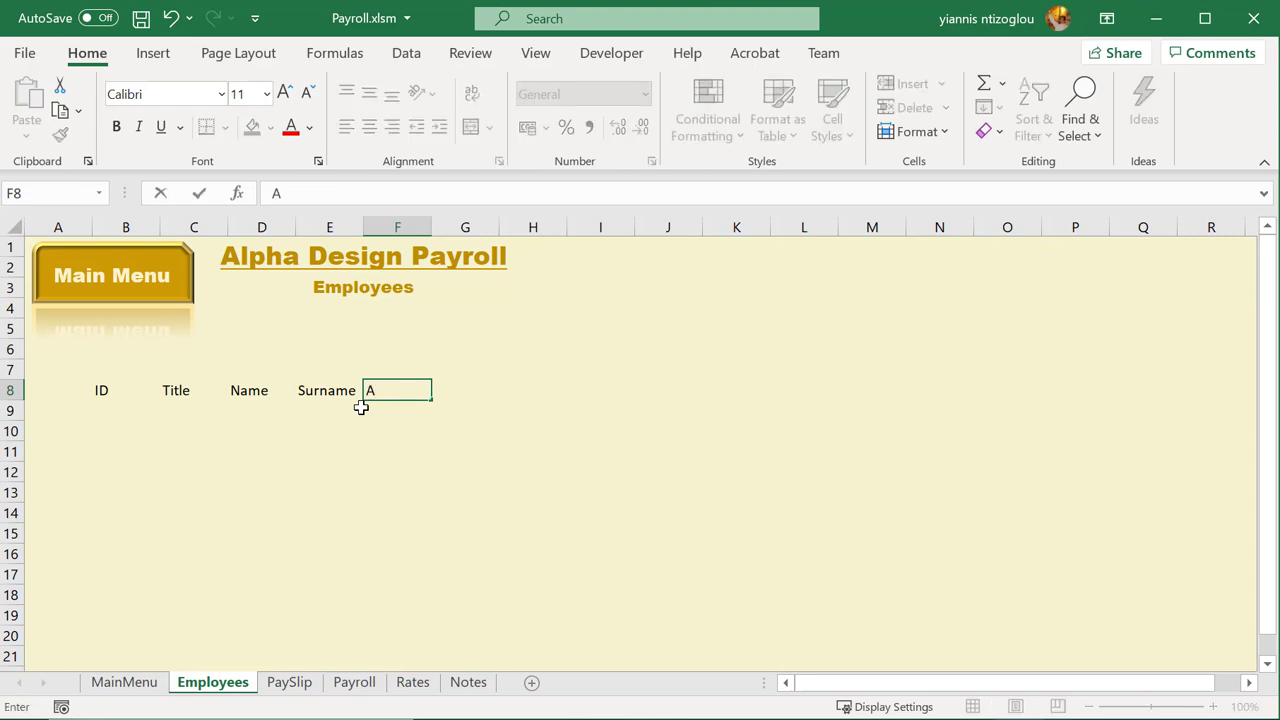
text(ddress)
key(Tab)
text(Town)
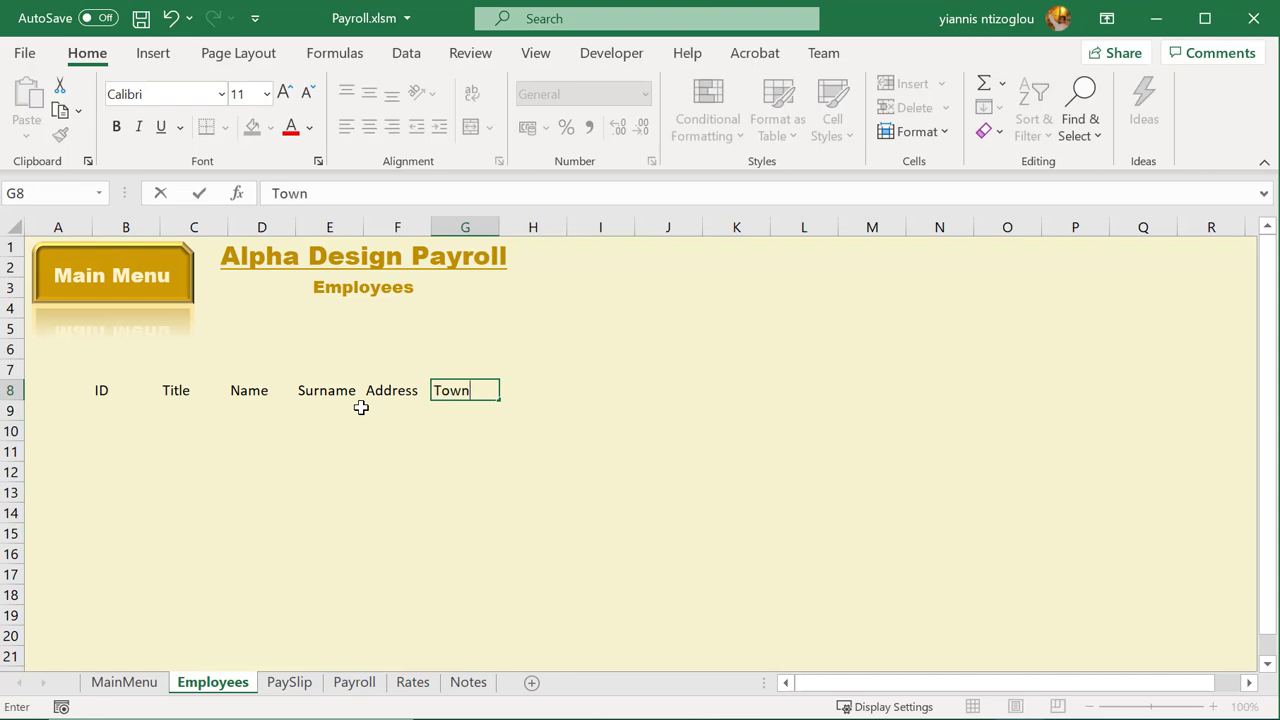
key(Tab)
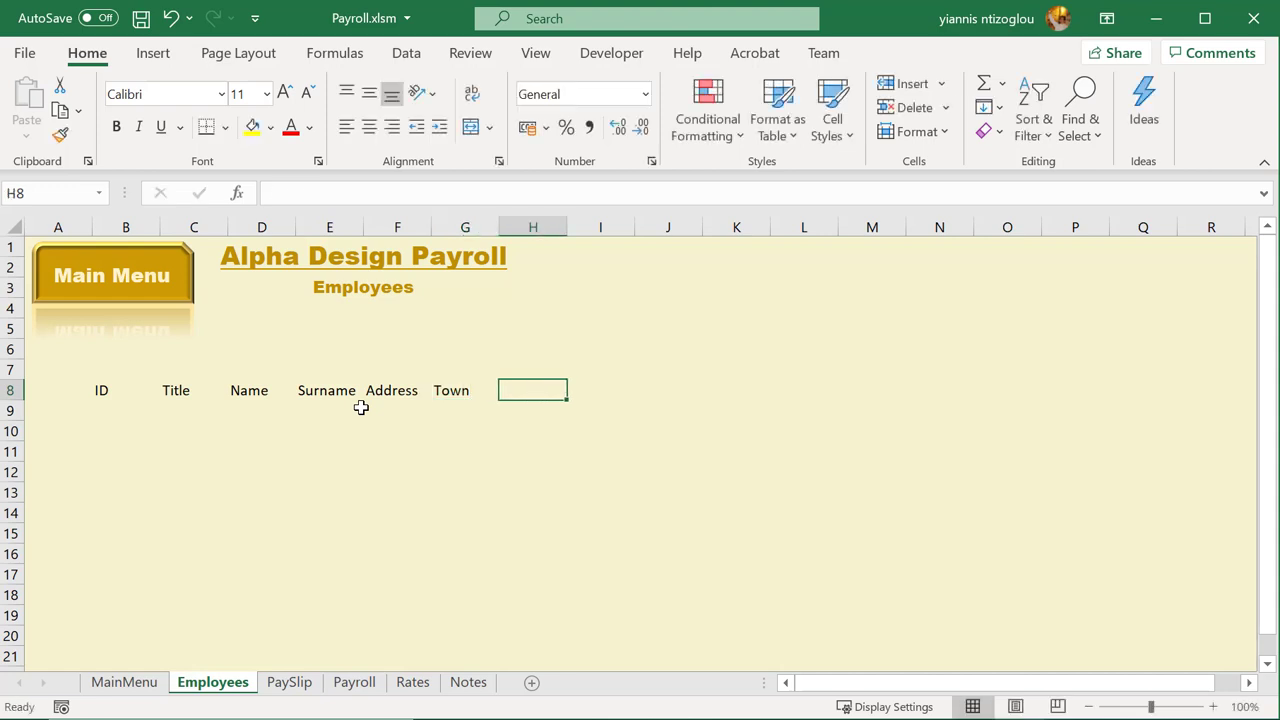
text(Pos)
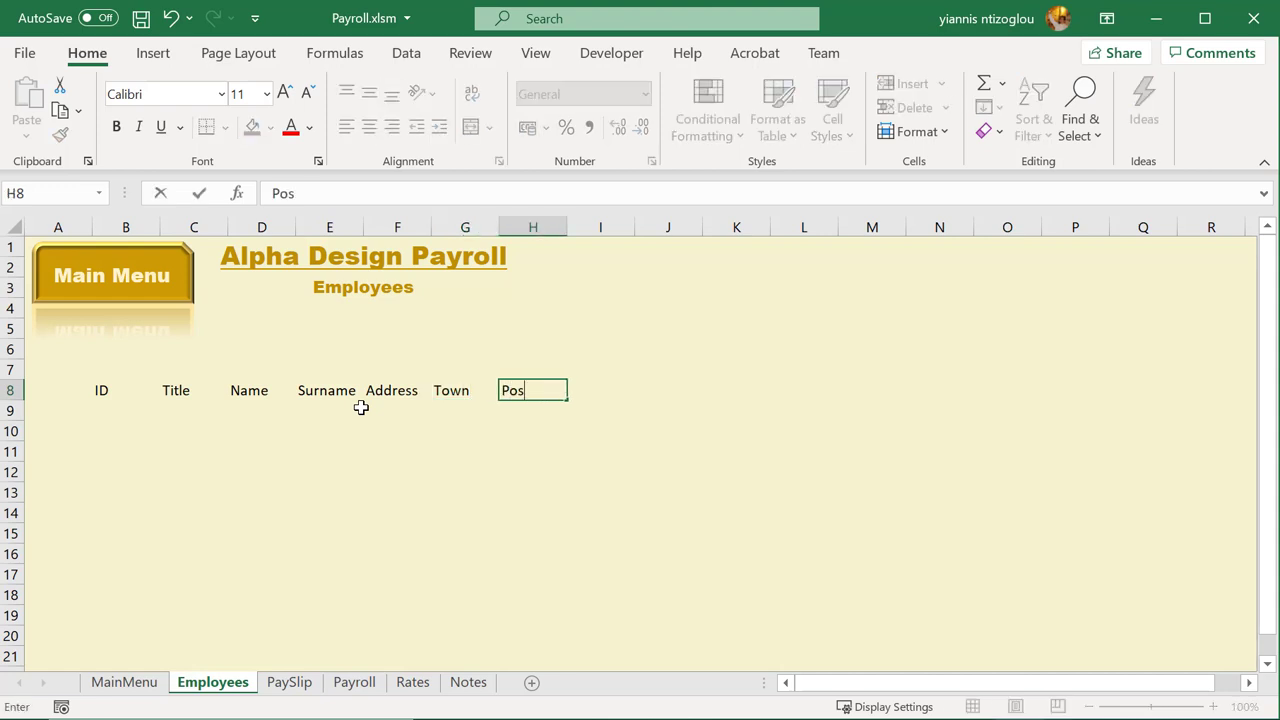
text(tcode)
key(Tab)
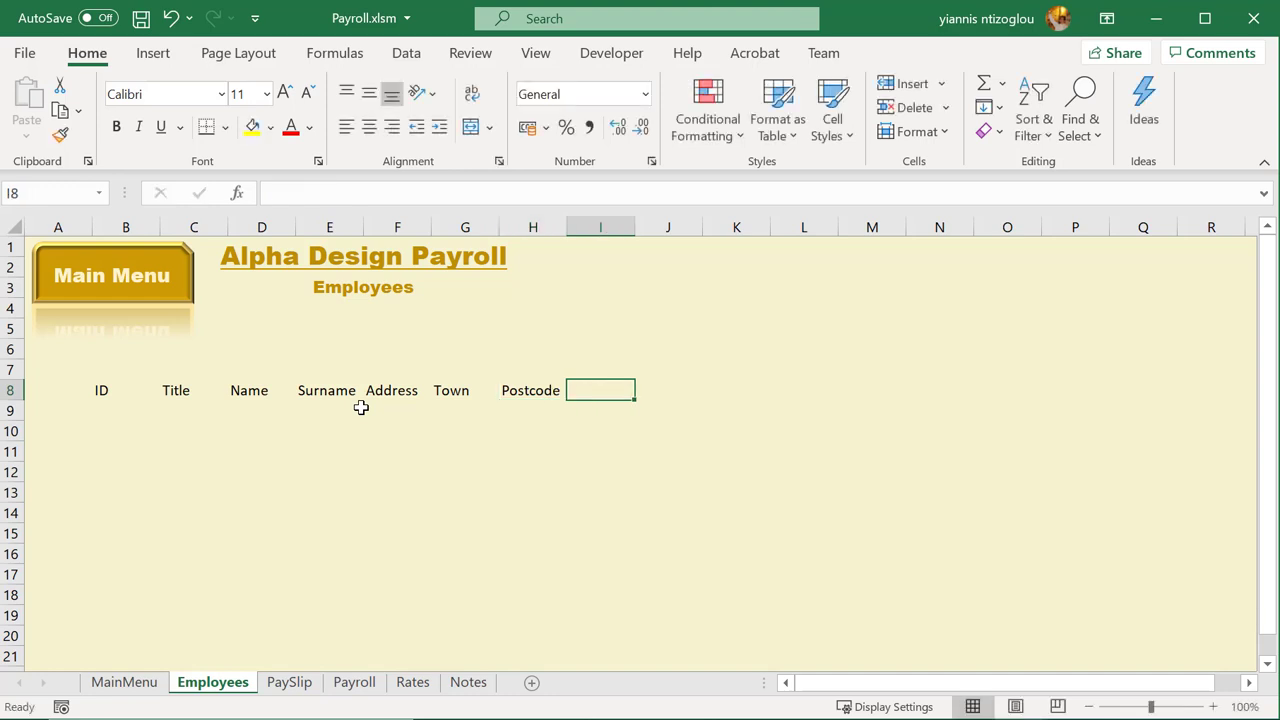
Enter the headings Hourly Rate in I8, NI Number in J8 and Tax Code in K8
text(H)
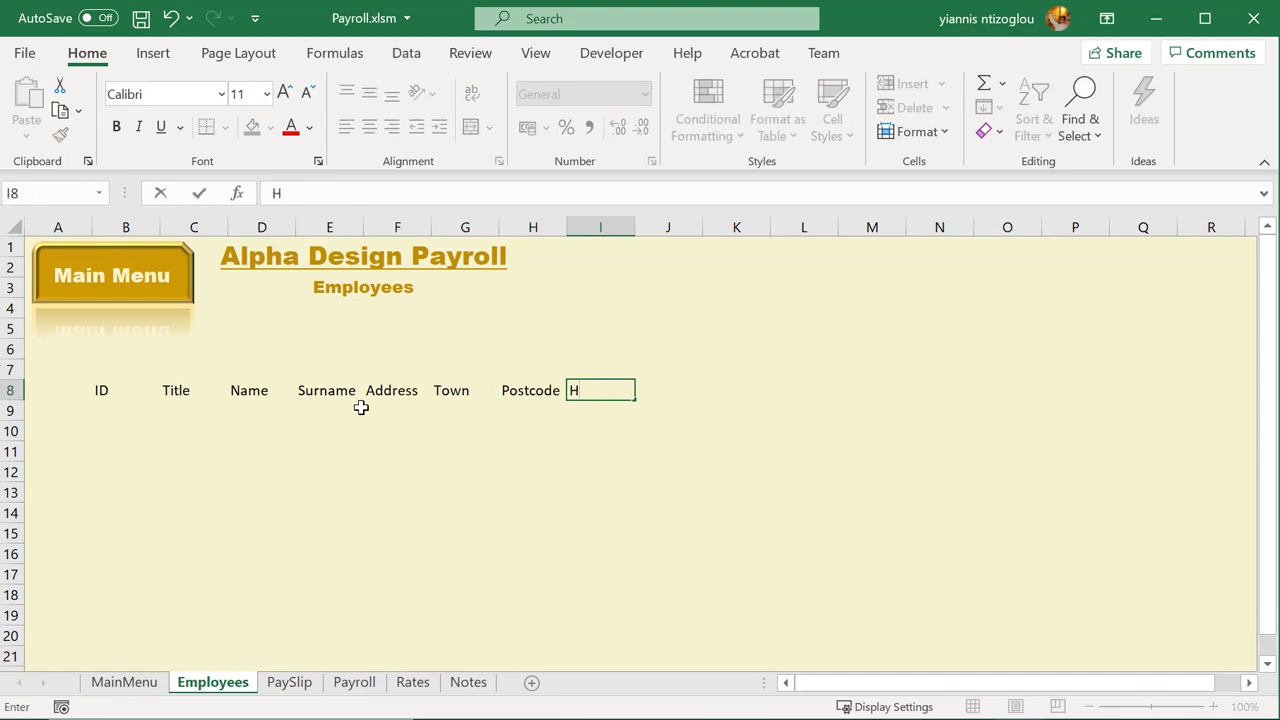
text(ourly Rate)
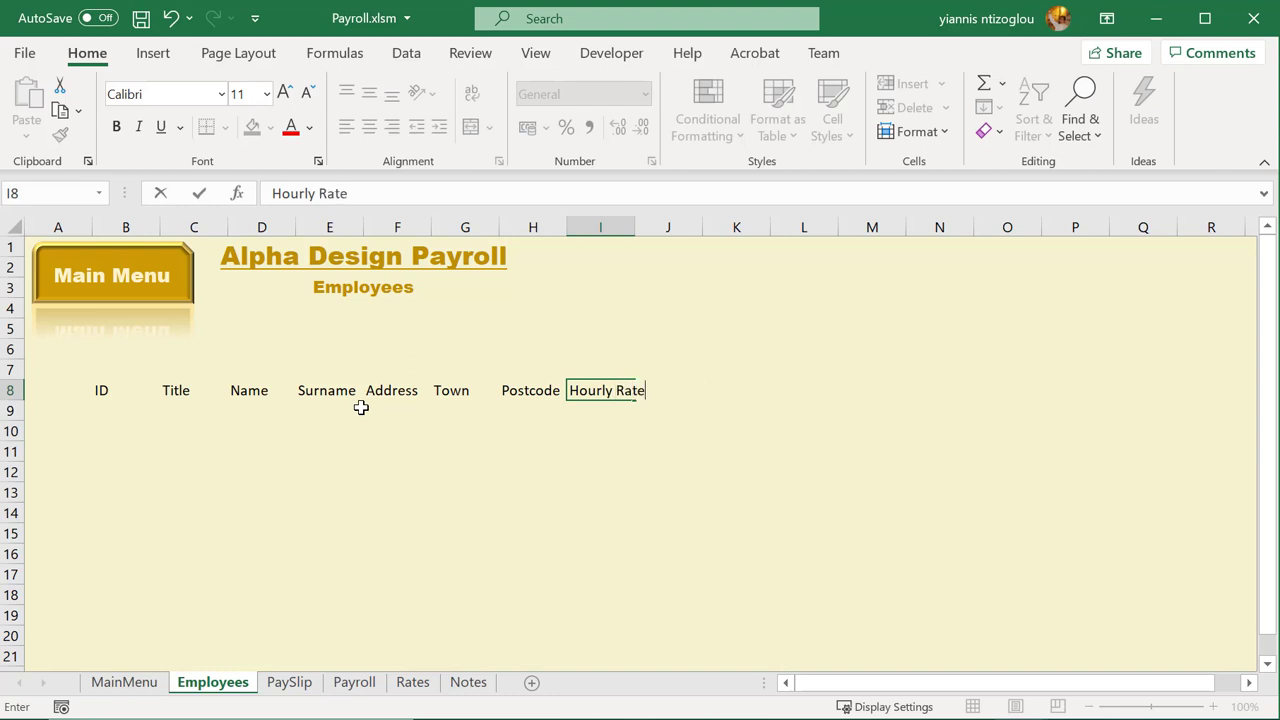
key(Tab)
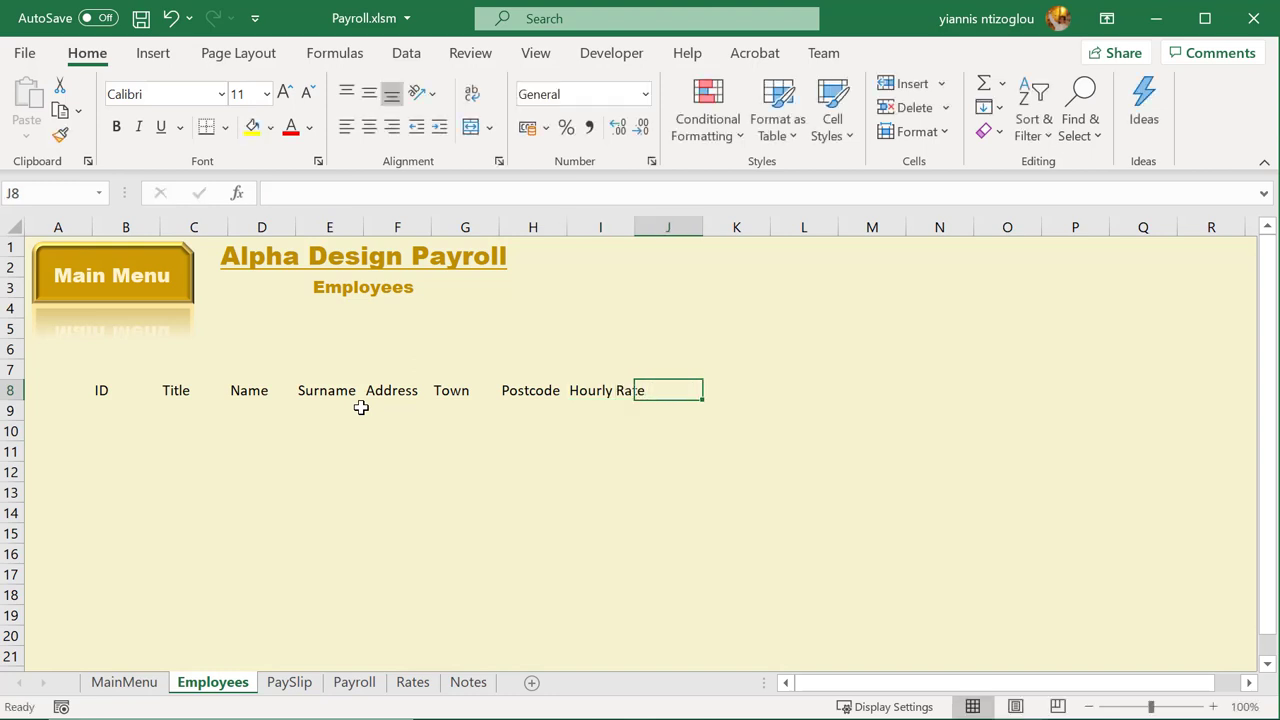
text(NI)
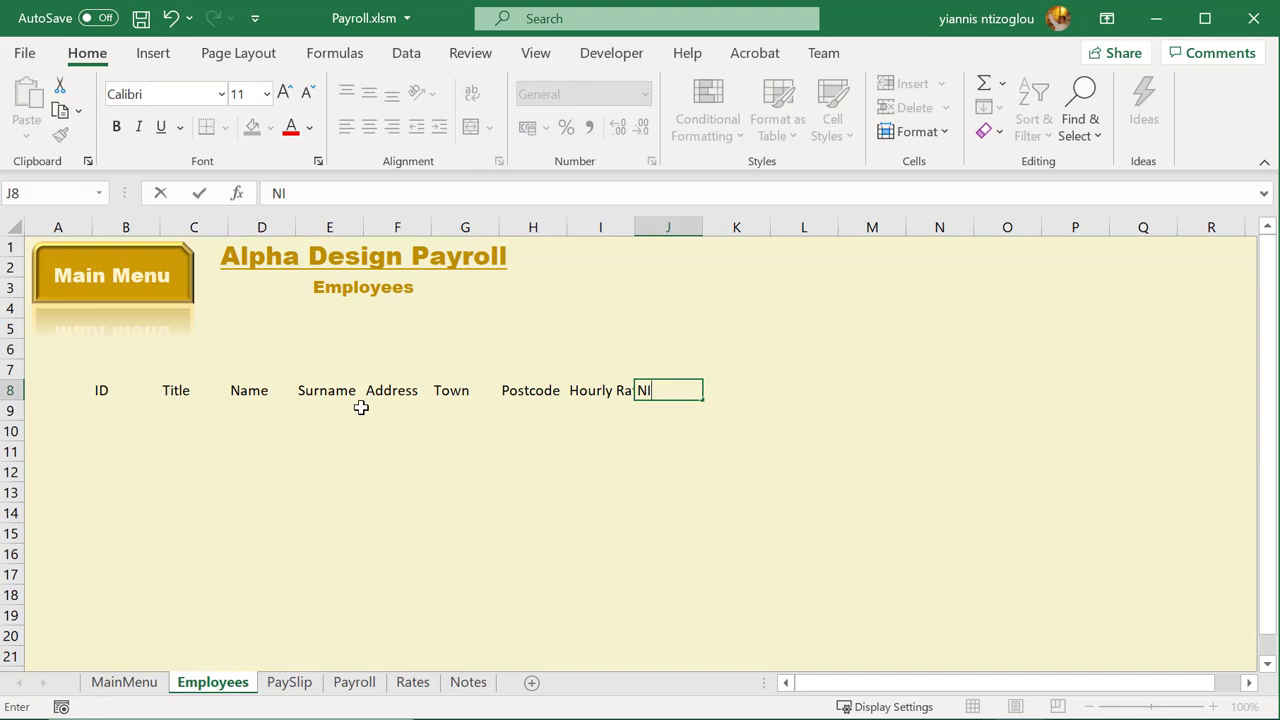
text( Number)
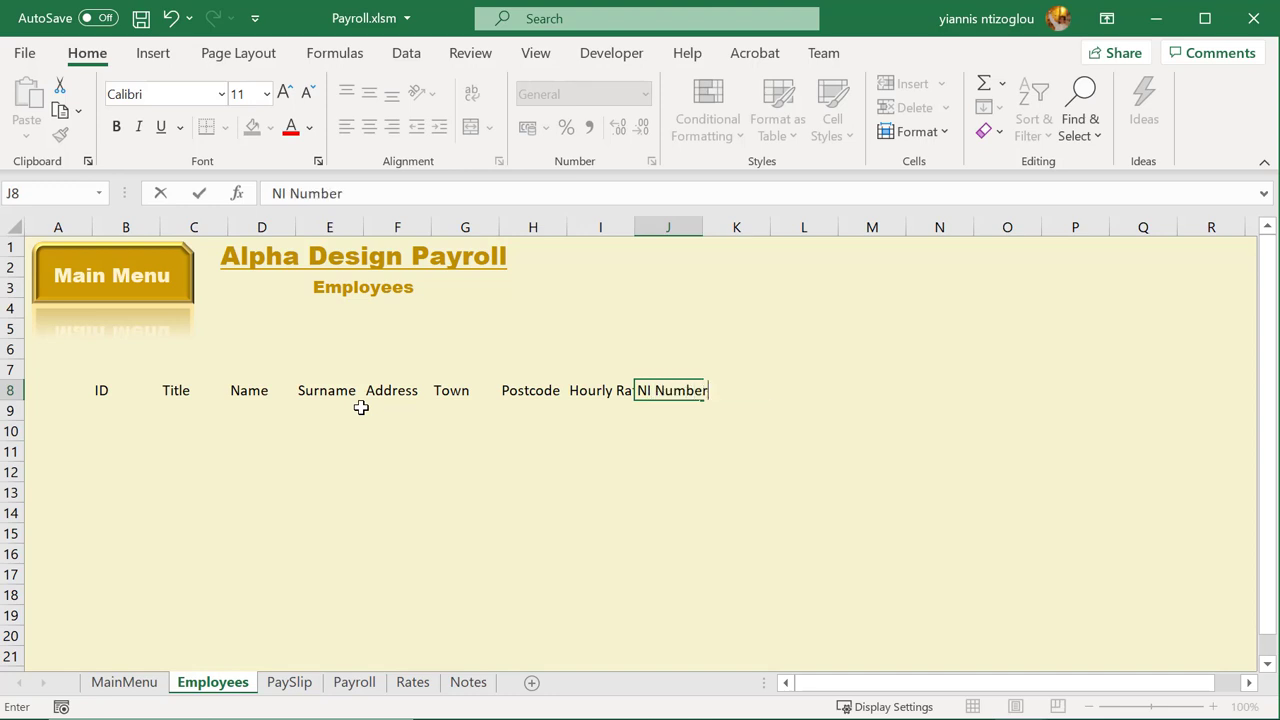
key(Tab)
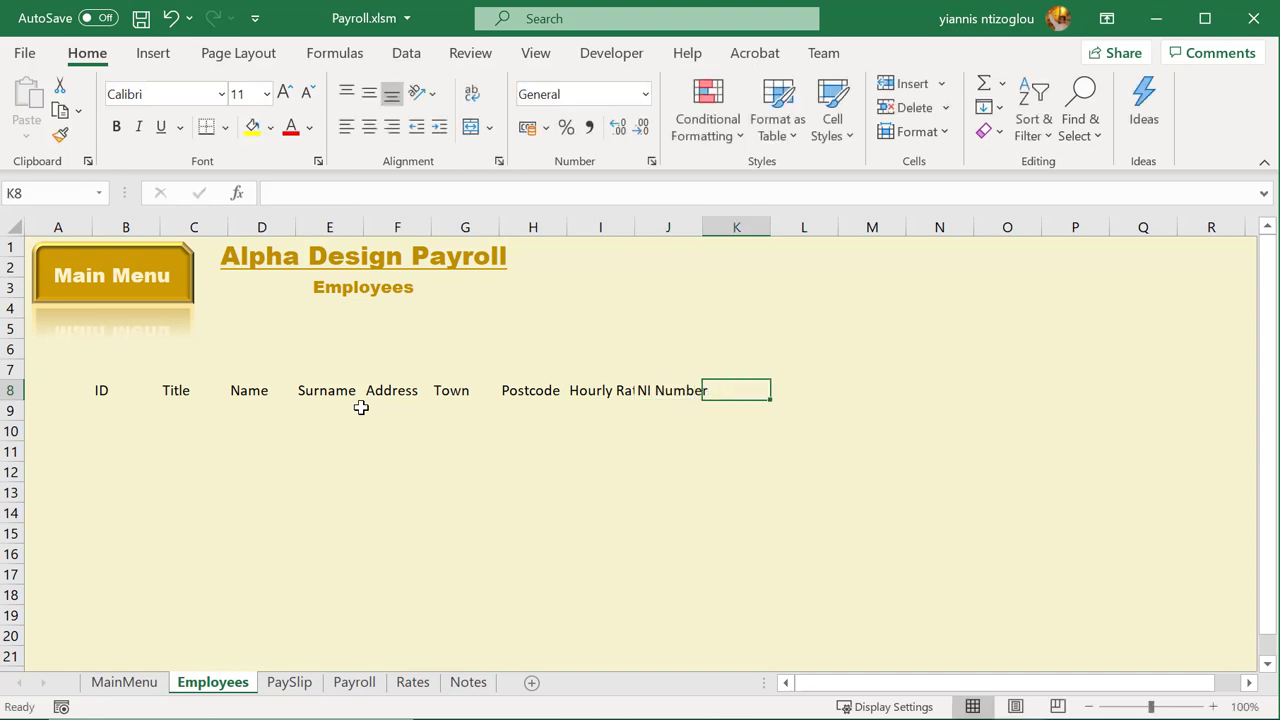
text(Tax)
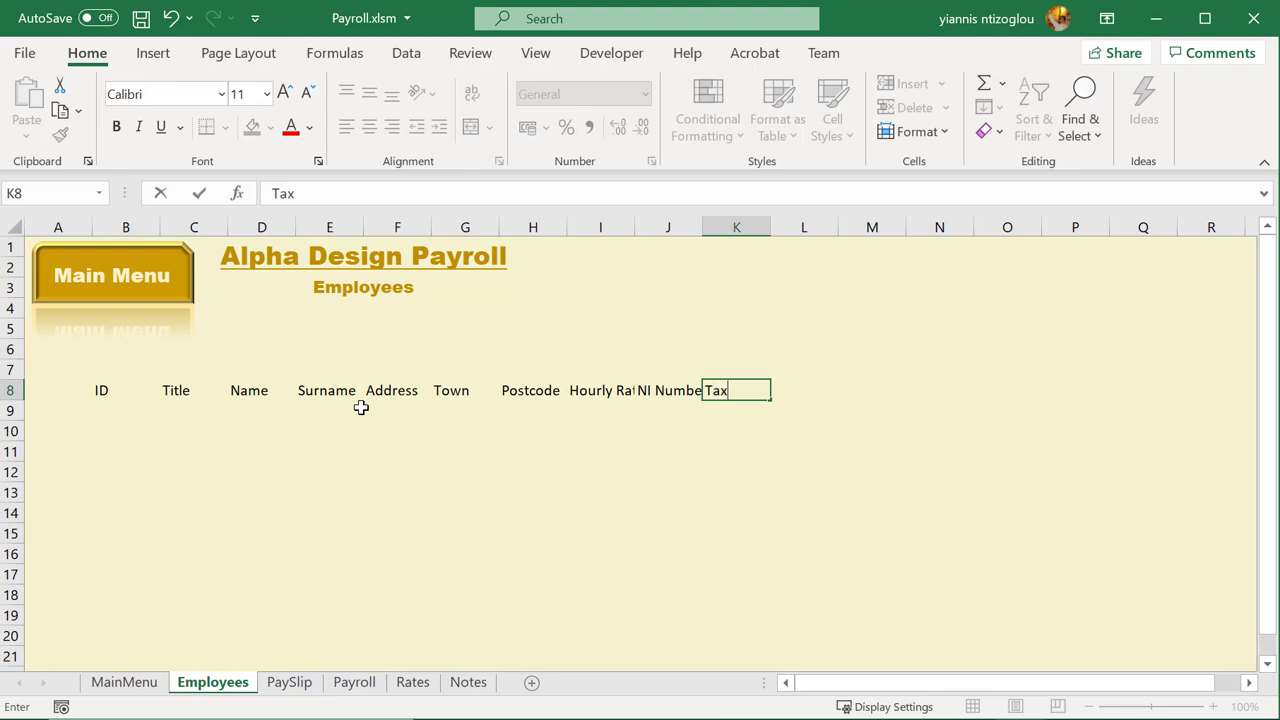
text( Code)
key(Tab)
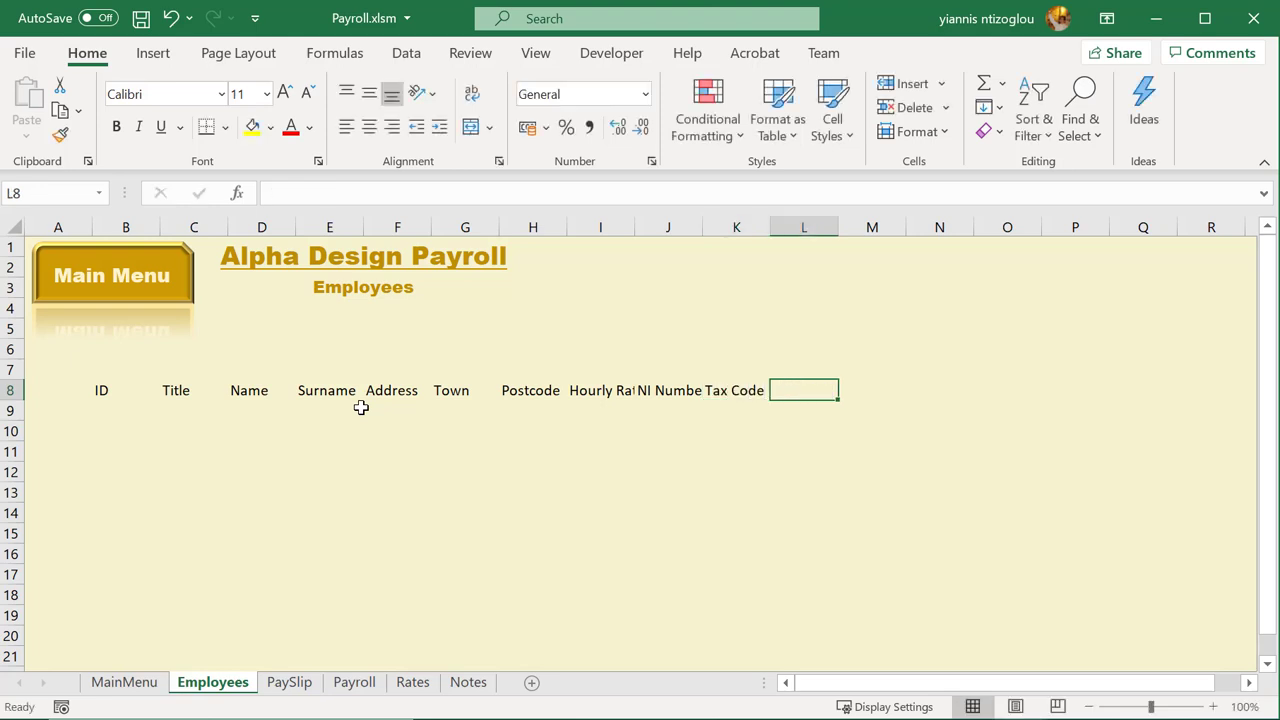
Complete the heading row with Annual Income in L8 and Weekly Income in M8
text(T)
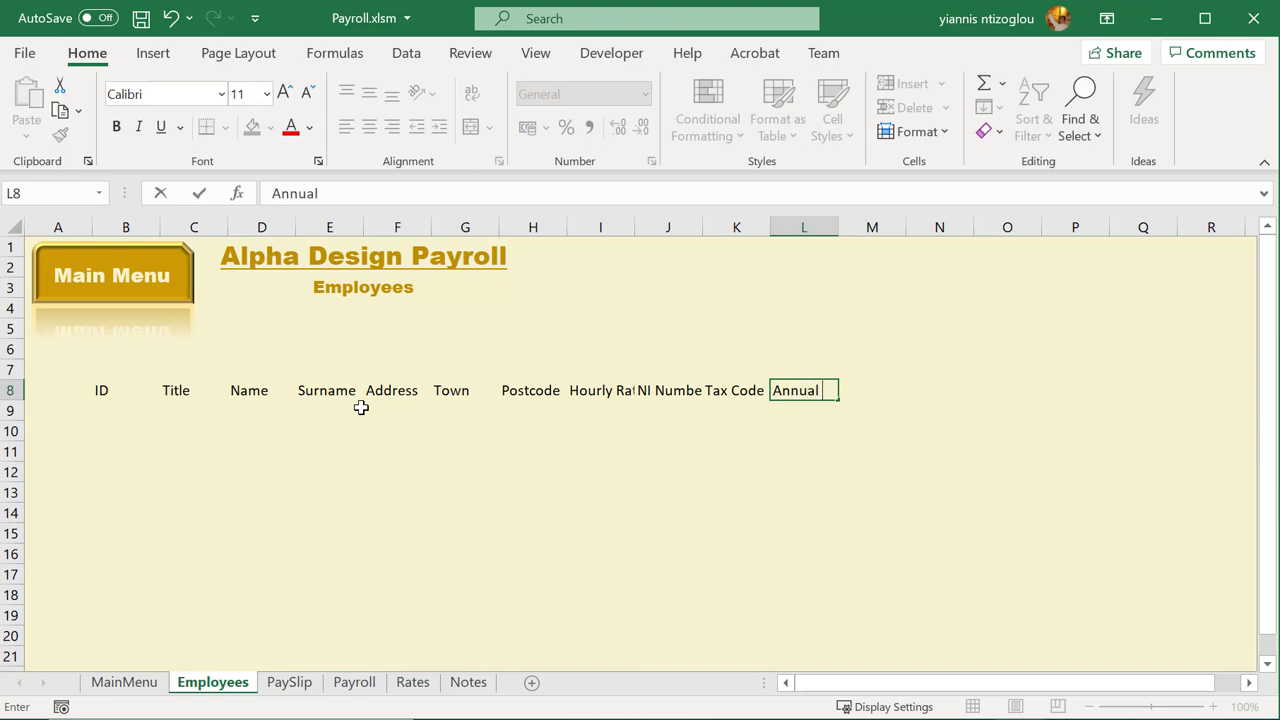
text(Income)
key(Tab)
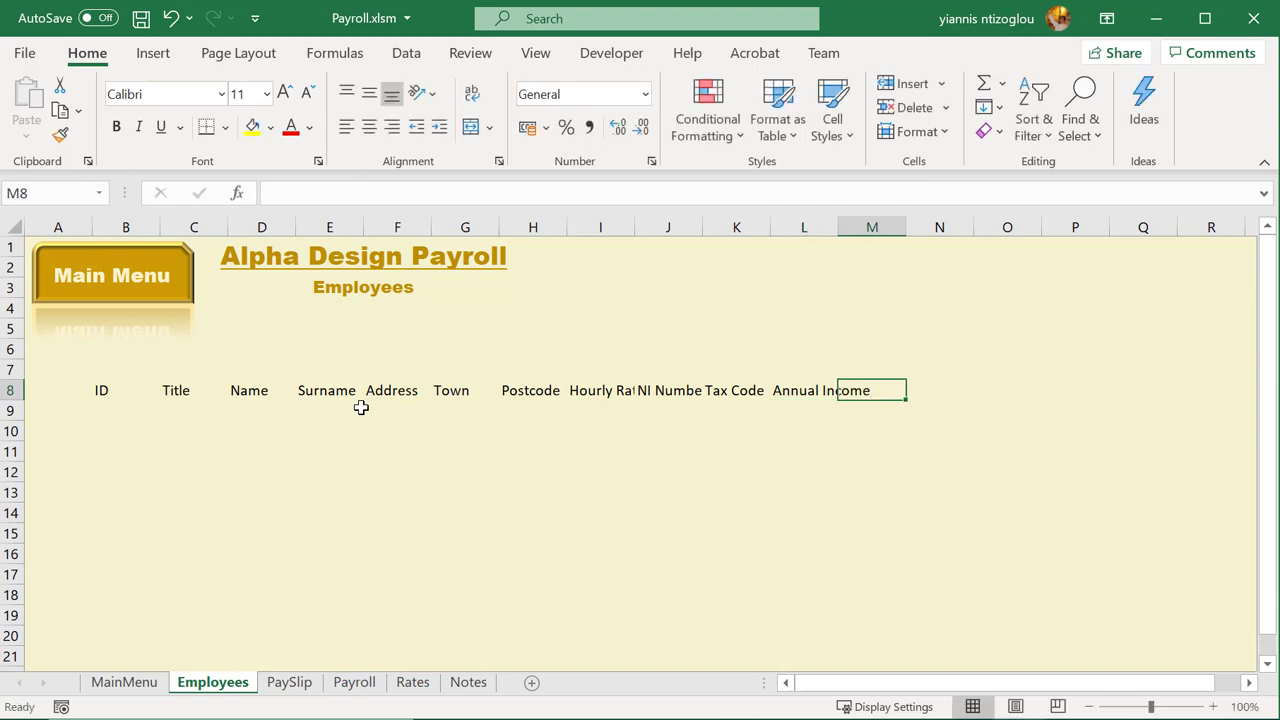
text(We)
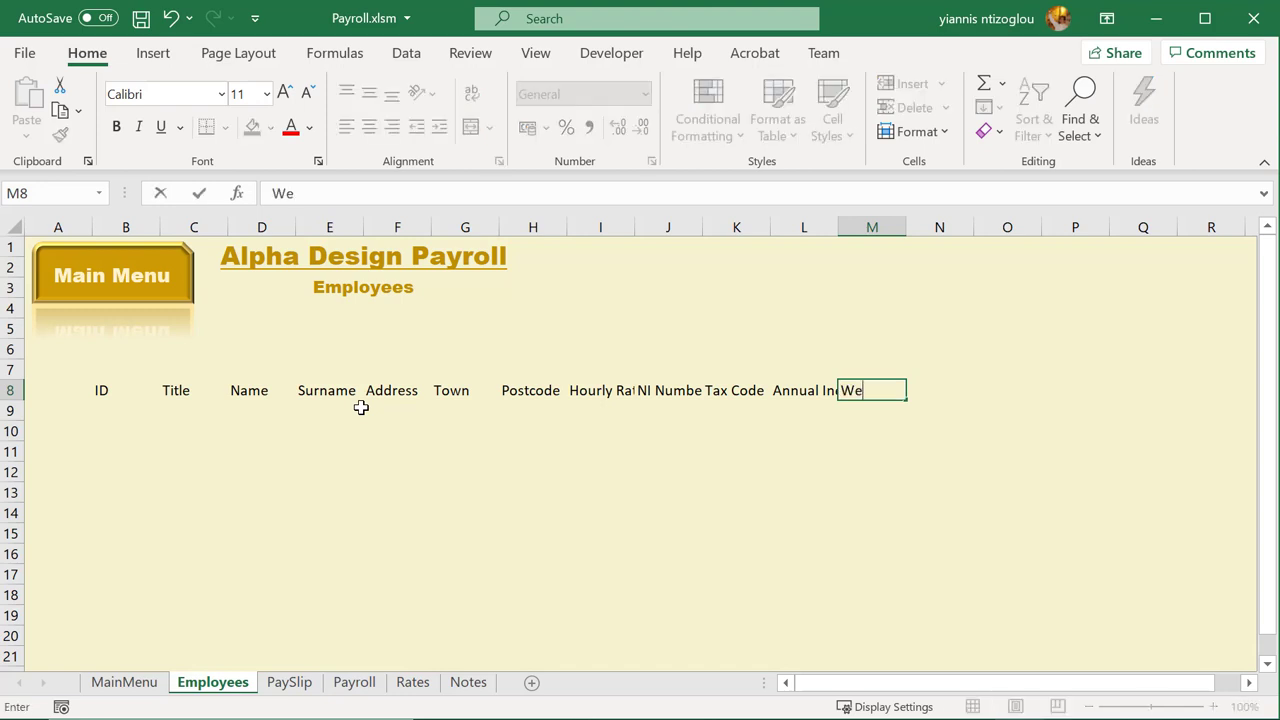
text(ekly Incom)
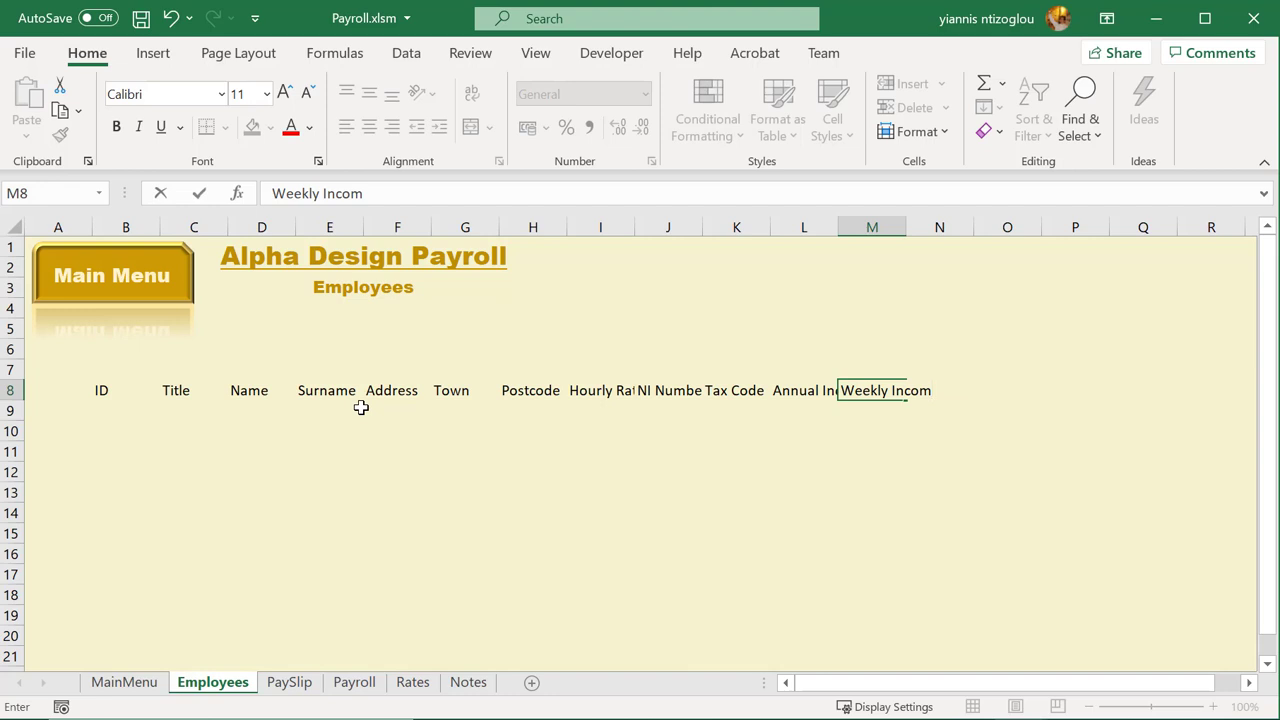
text(e)
key(Return)
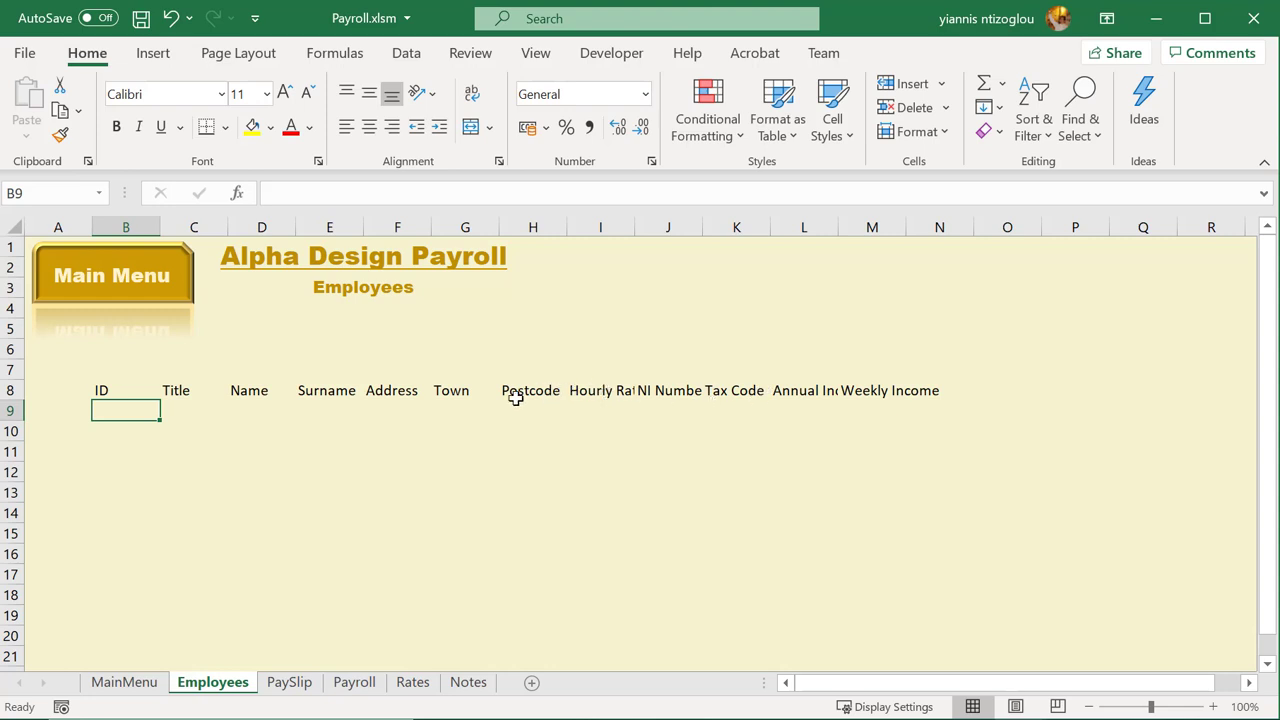
Apply All Borders to the heading row cells B8:N8
click(110, 392)
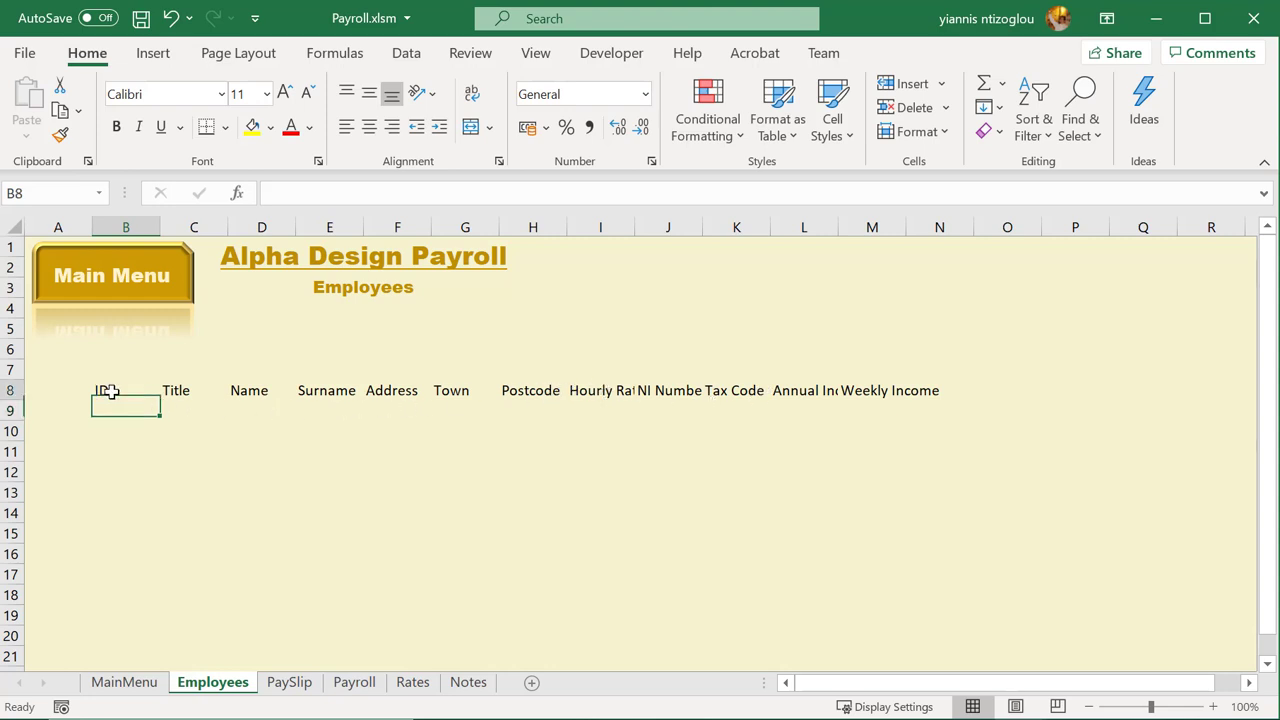
drag(110, 392, 960, 396)
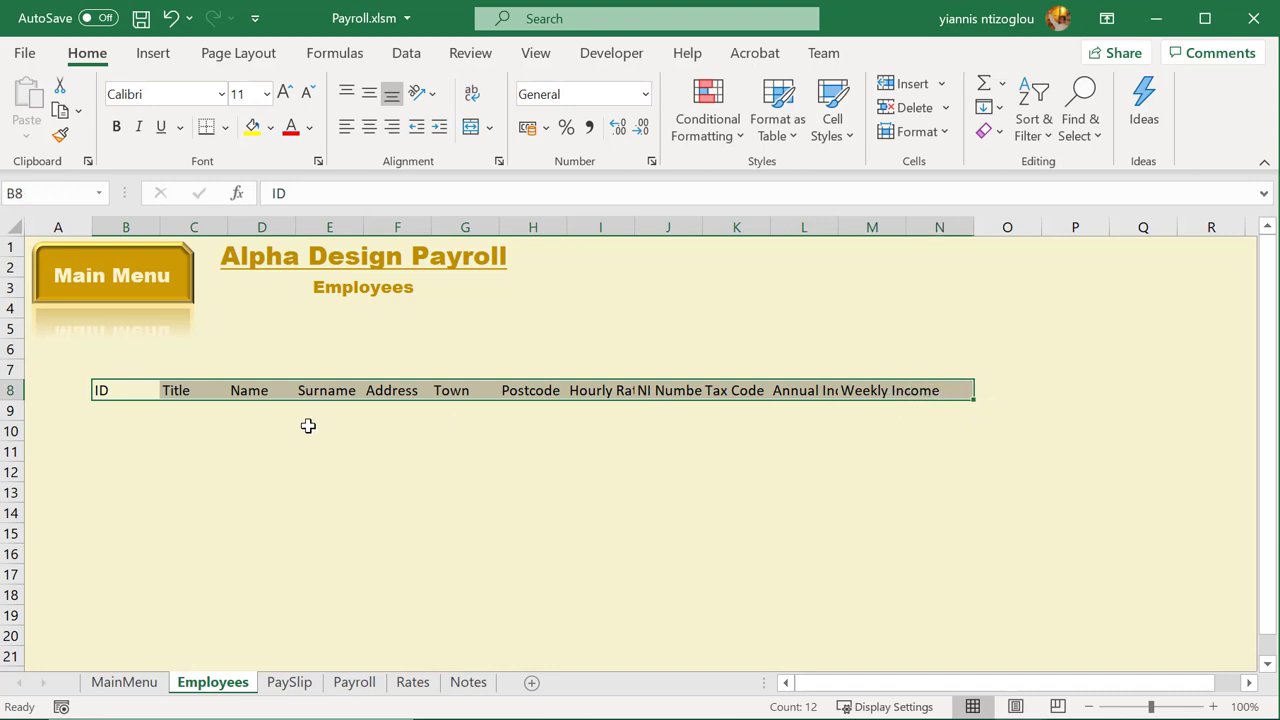
click(486, 388)
drag(120, 397, 935, 383)
click(226, 128)
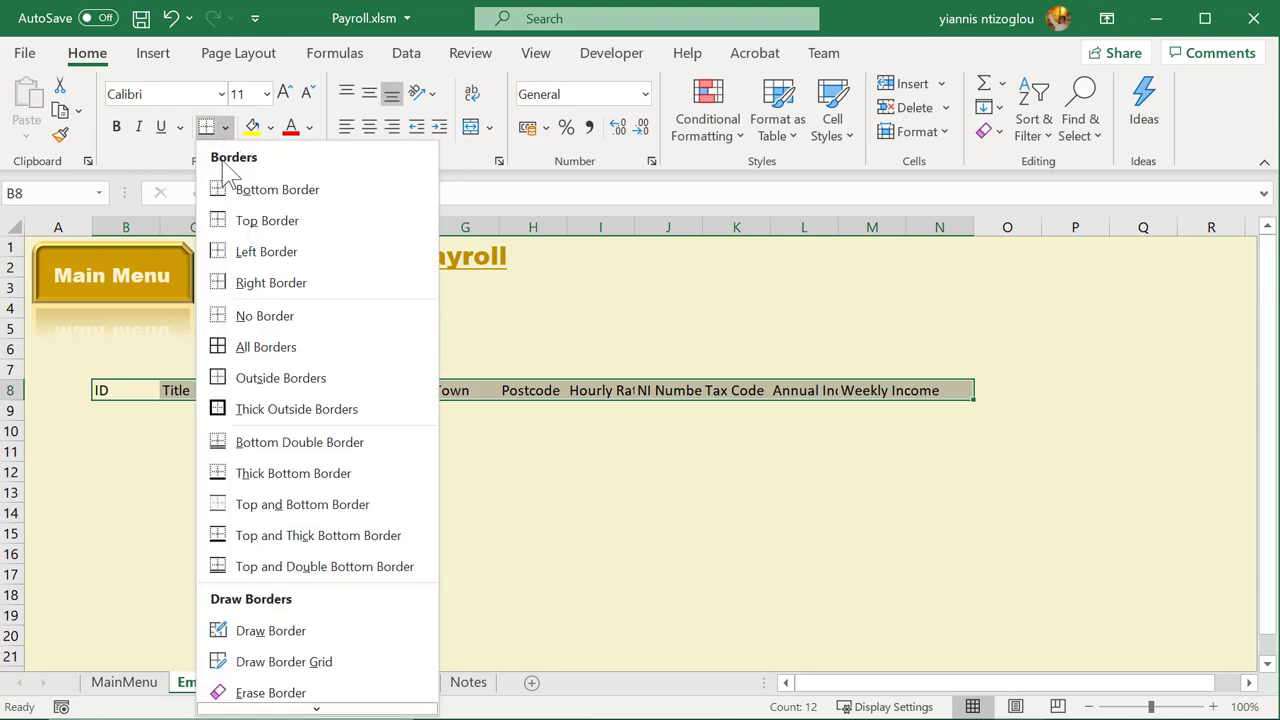
click(262, 350)
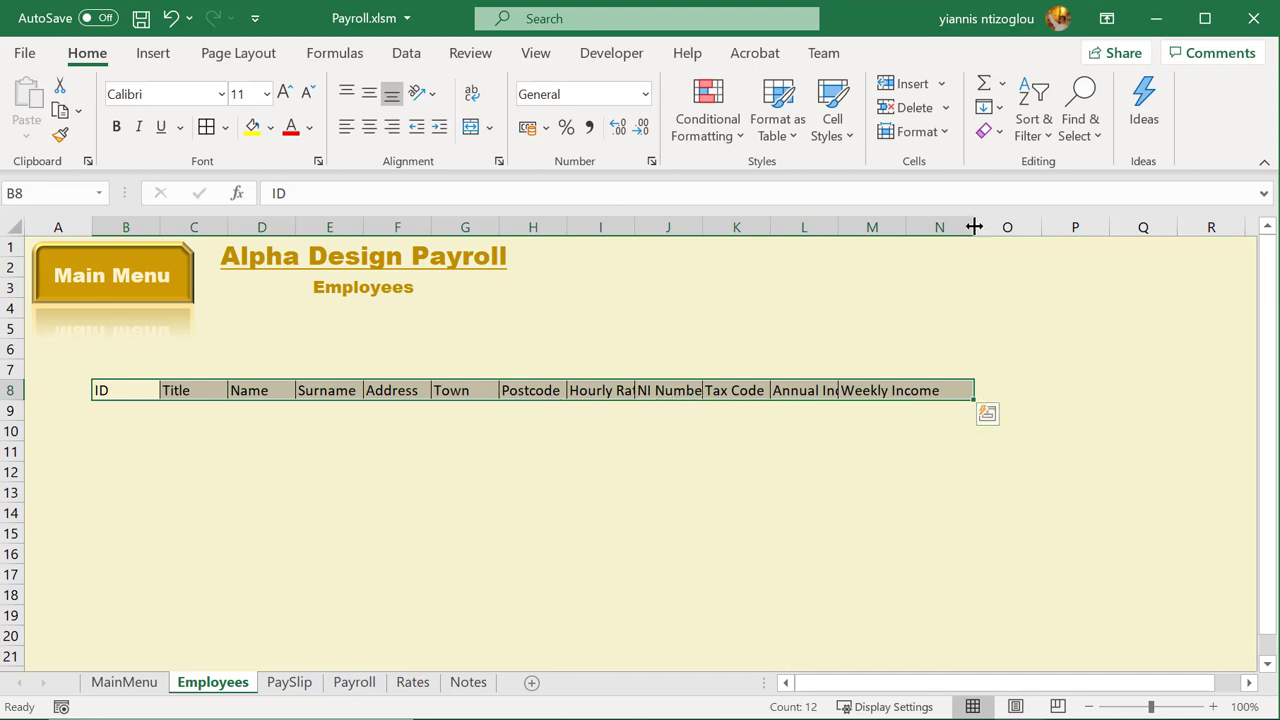
Autofit columns H to M to the width of their headings, from Postcode to Weekly Income
drag(973, 227, 975, 227)
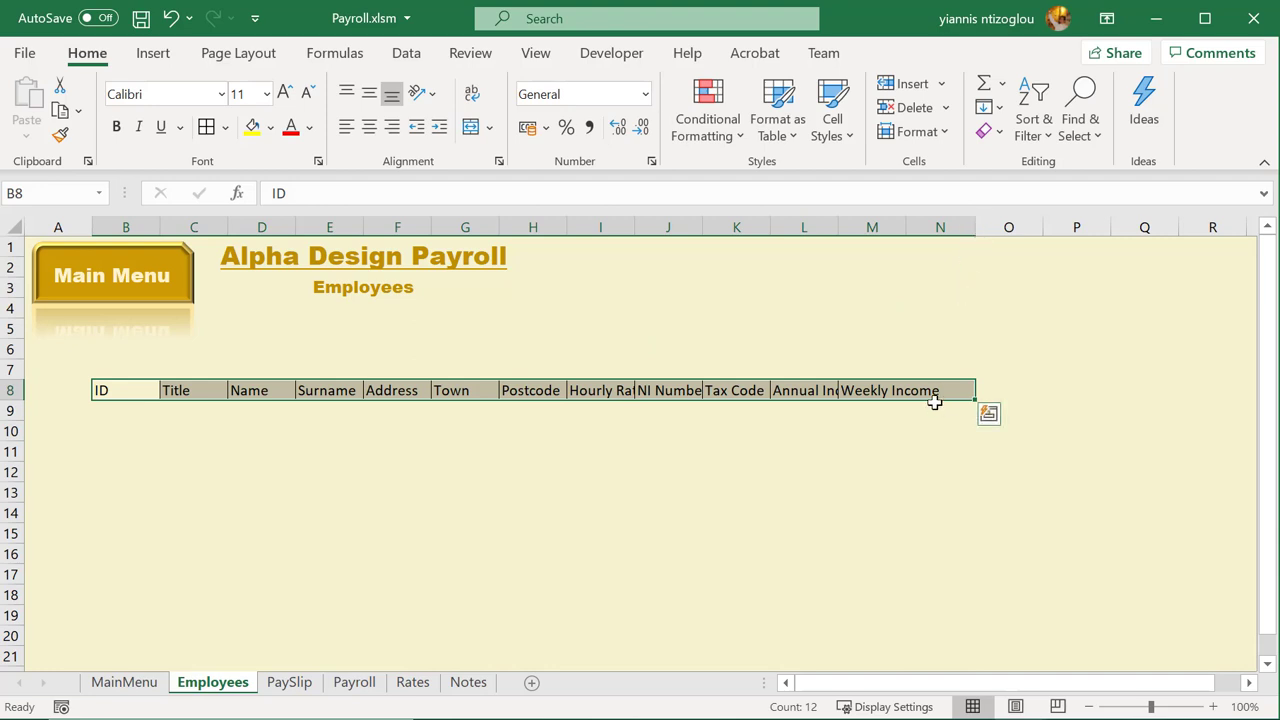
double_click(906, 227)
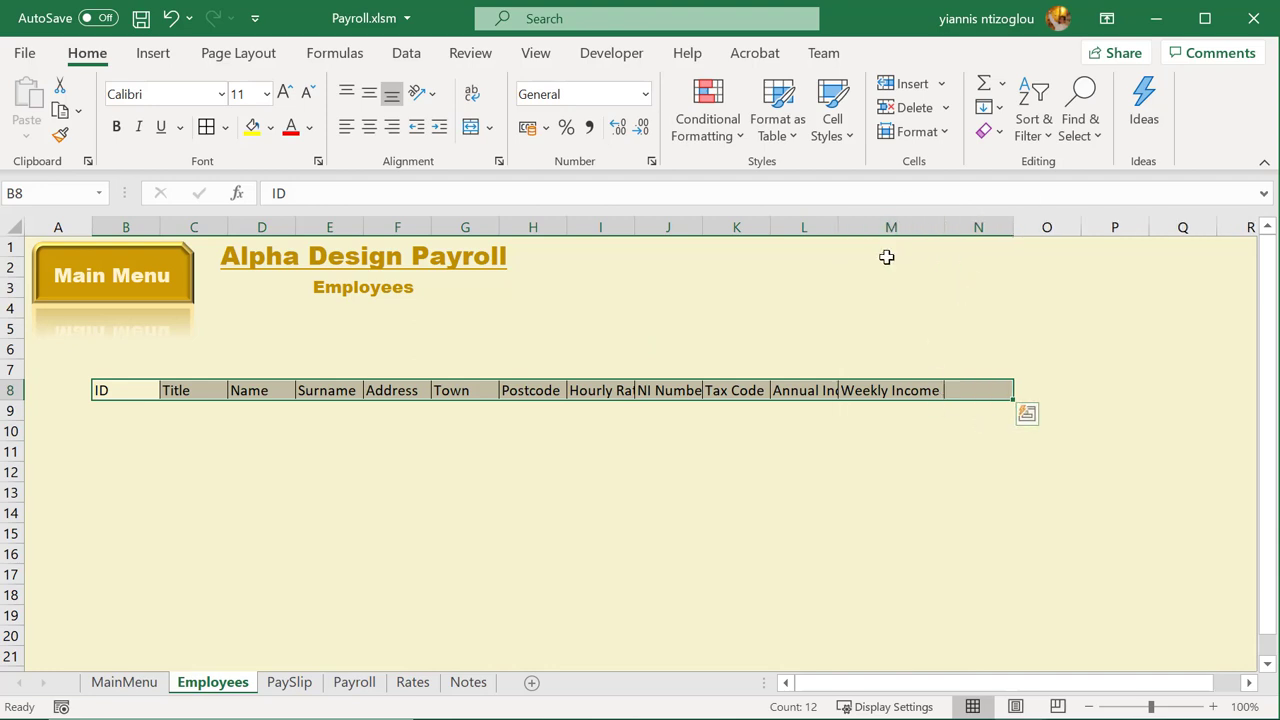
double_click(840, 227)
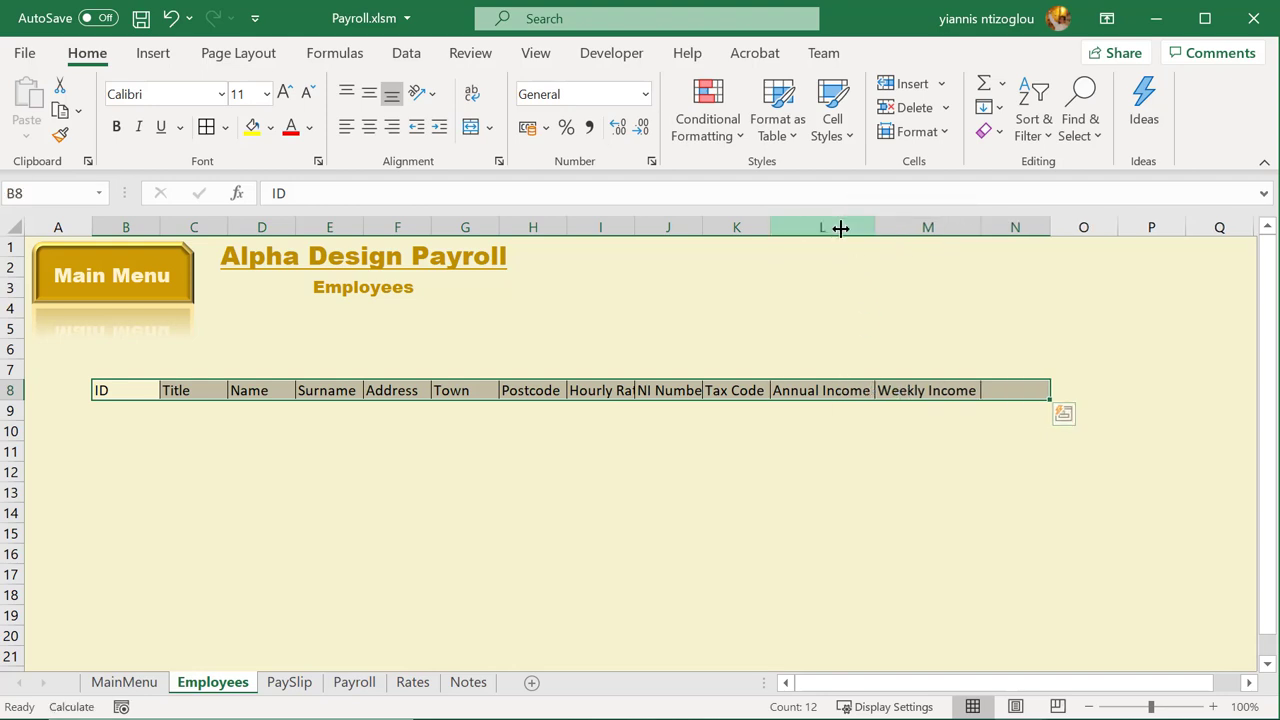
double_click(770, 228)
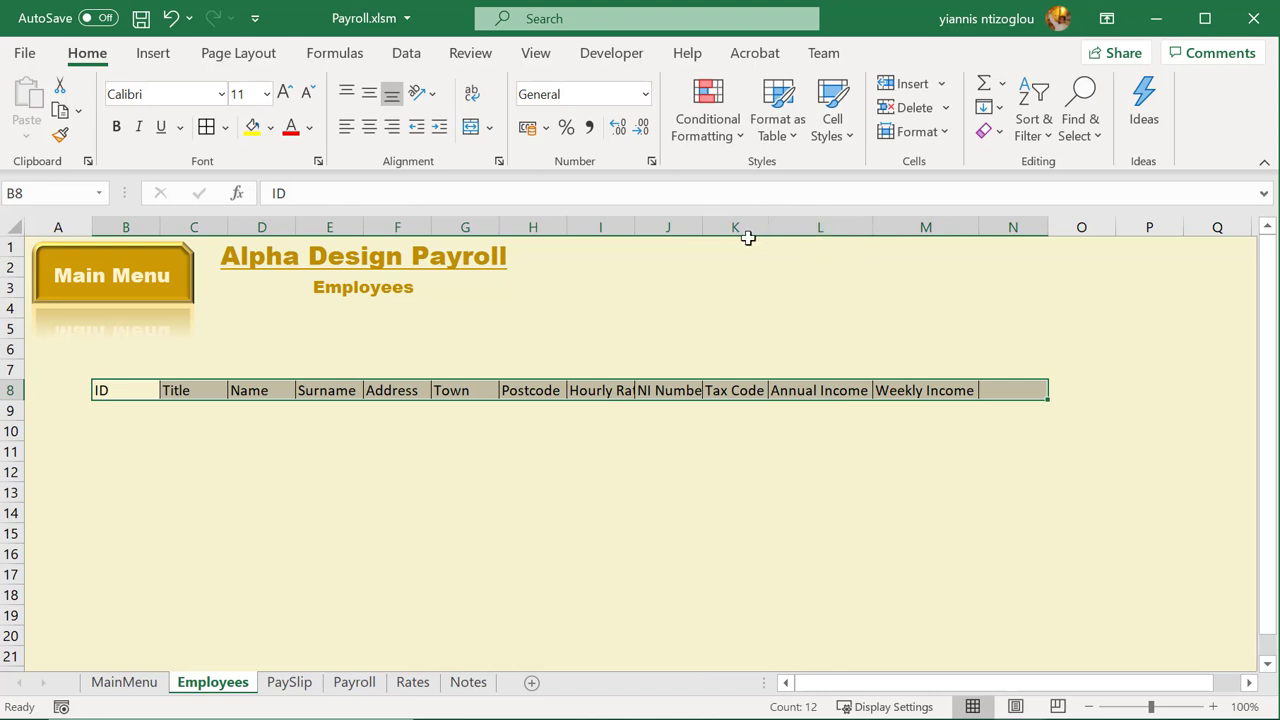
double_click(703, 228)
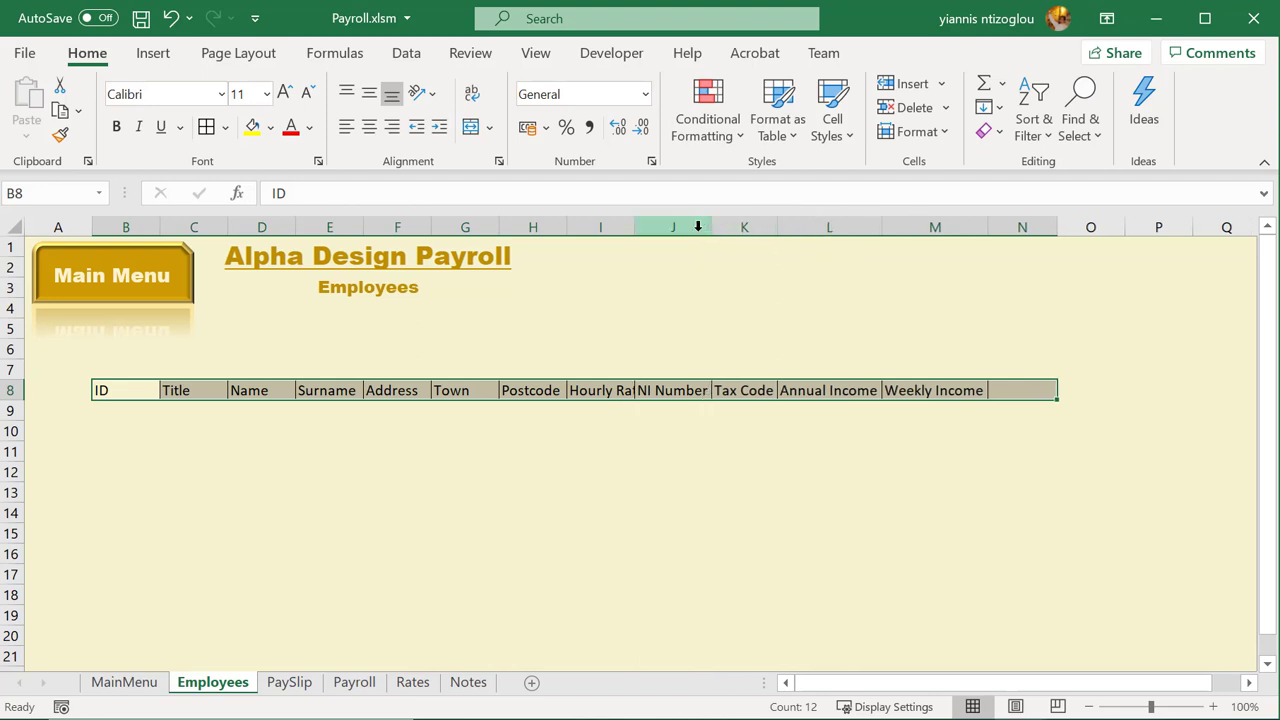
double_click(635, 228)
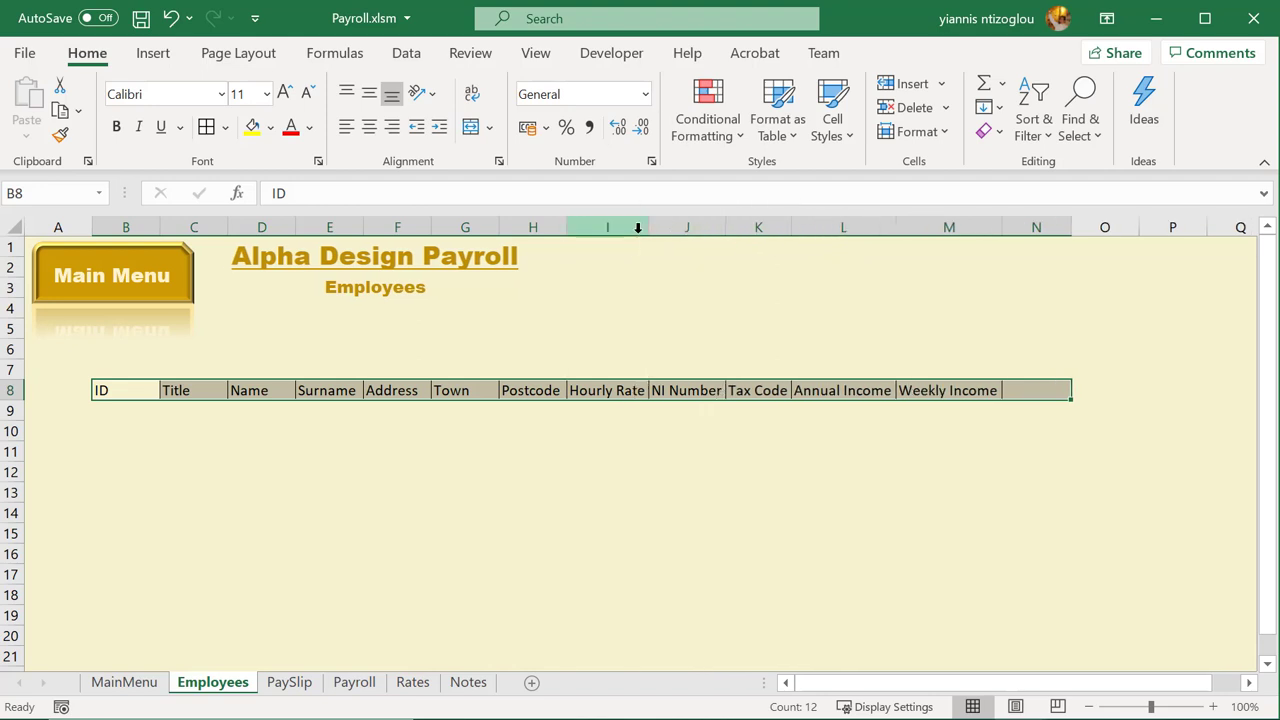
double_click(567, 235)
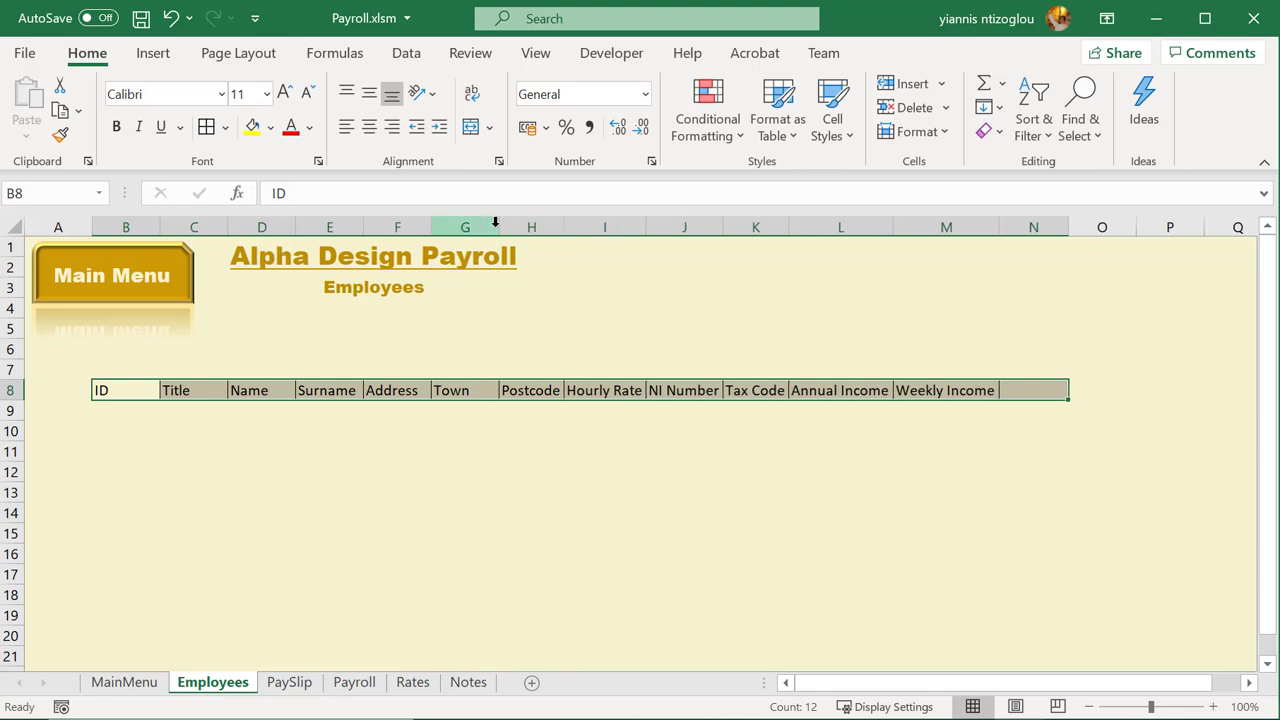
Autofit columns B to G to the width of their headings, from ID to Town
double_click(497, 228)
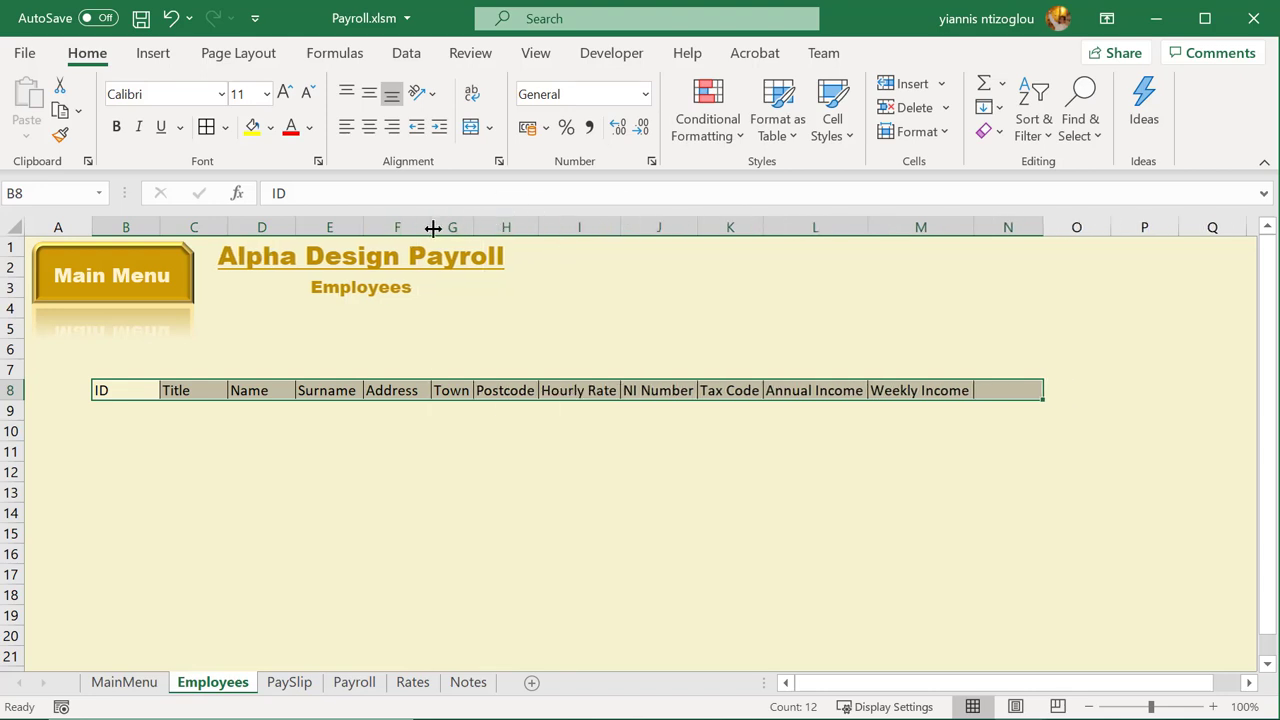
double_click(432, 228)
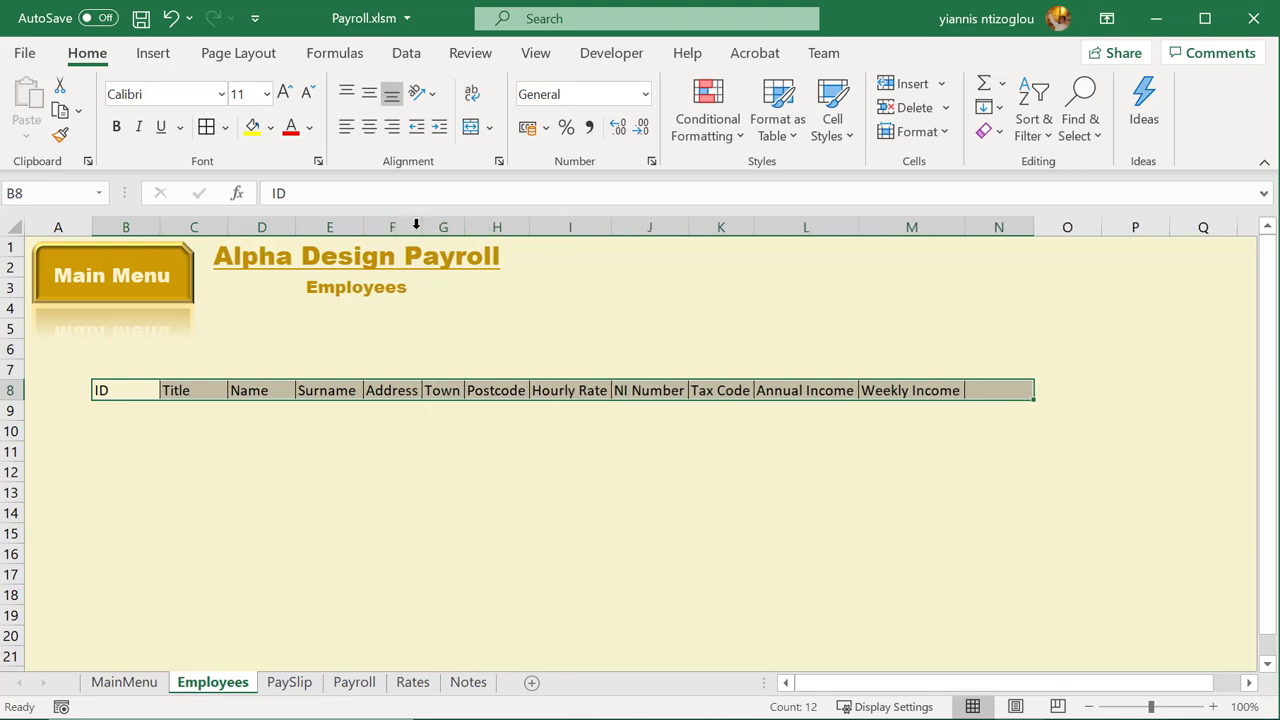
double_click(363, 229)
double_click(295, 228)
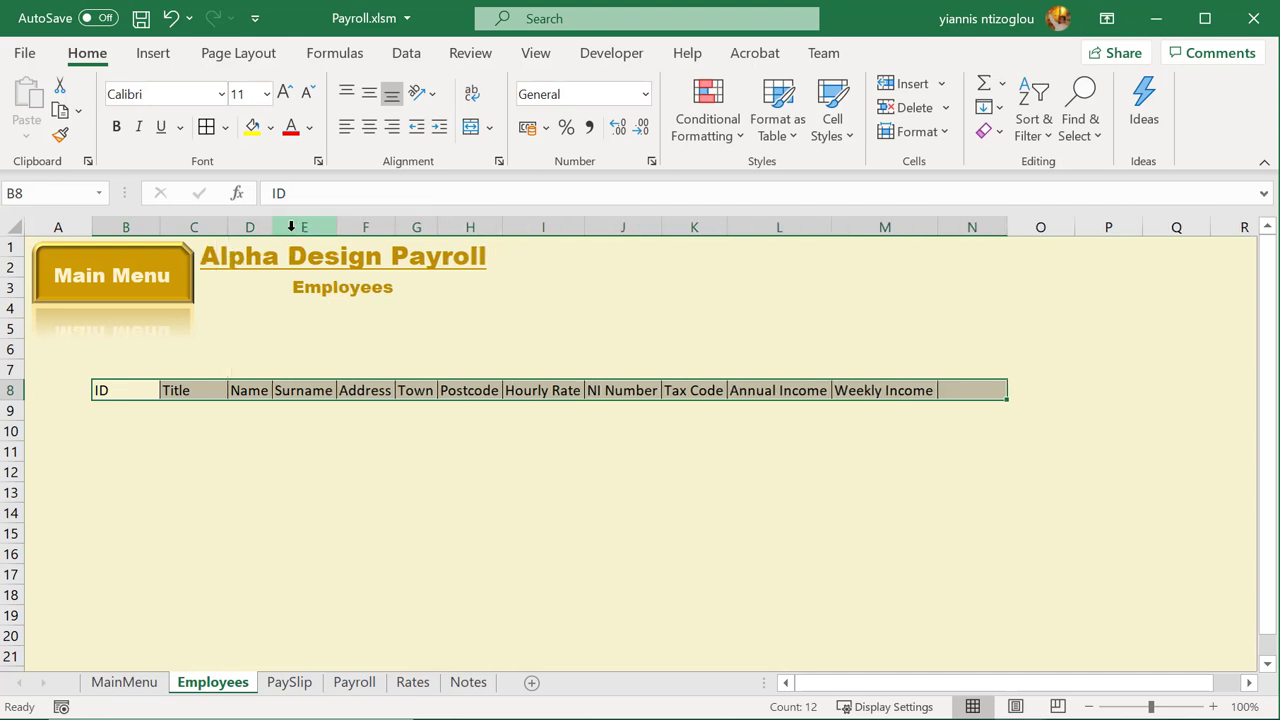
double_click(228, 228)
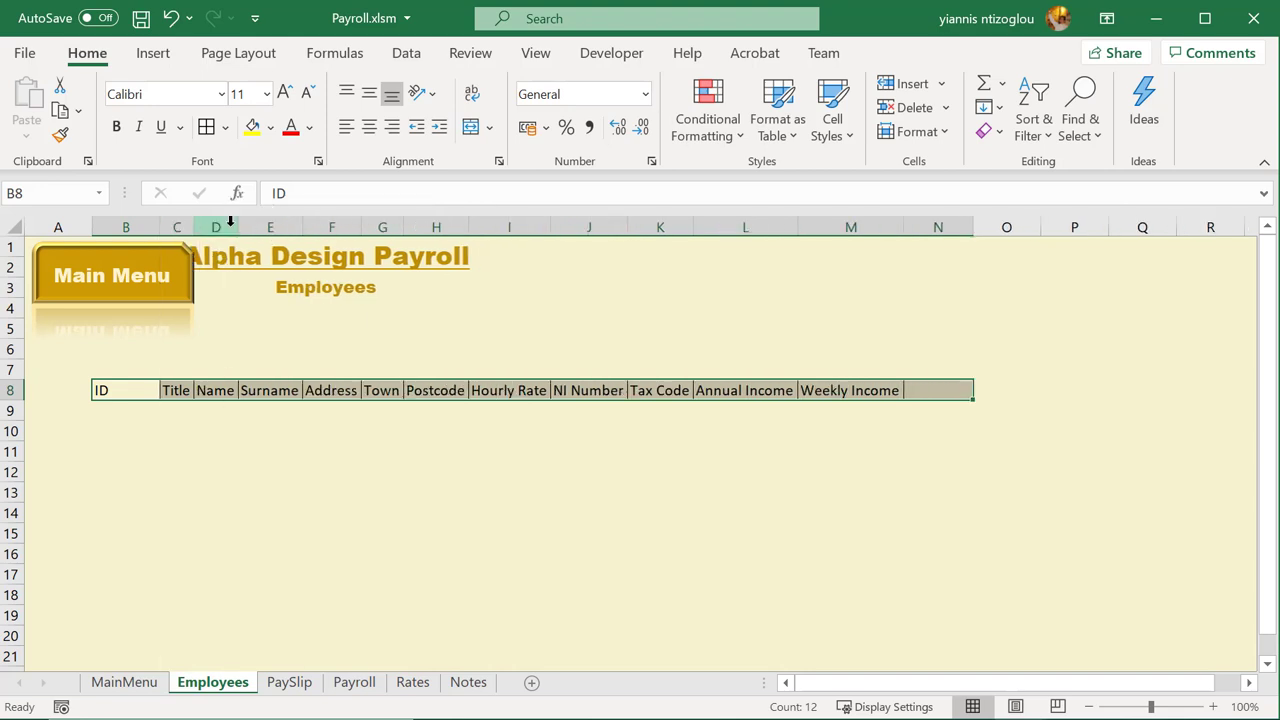
double_click(160, 228)
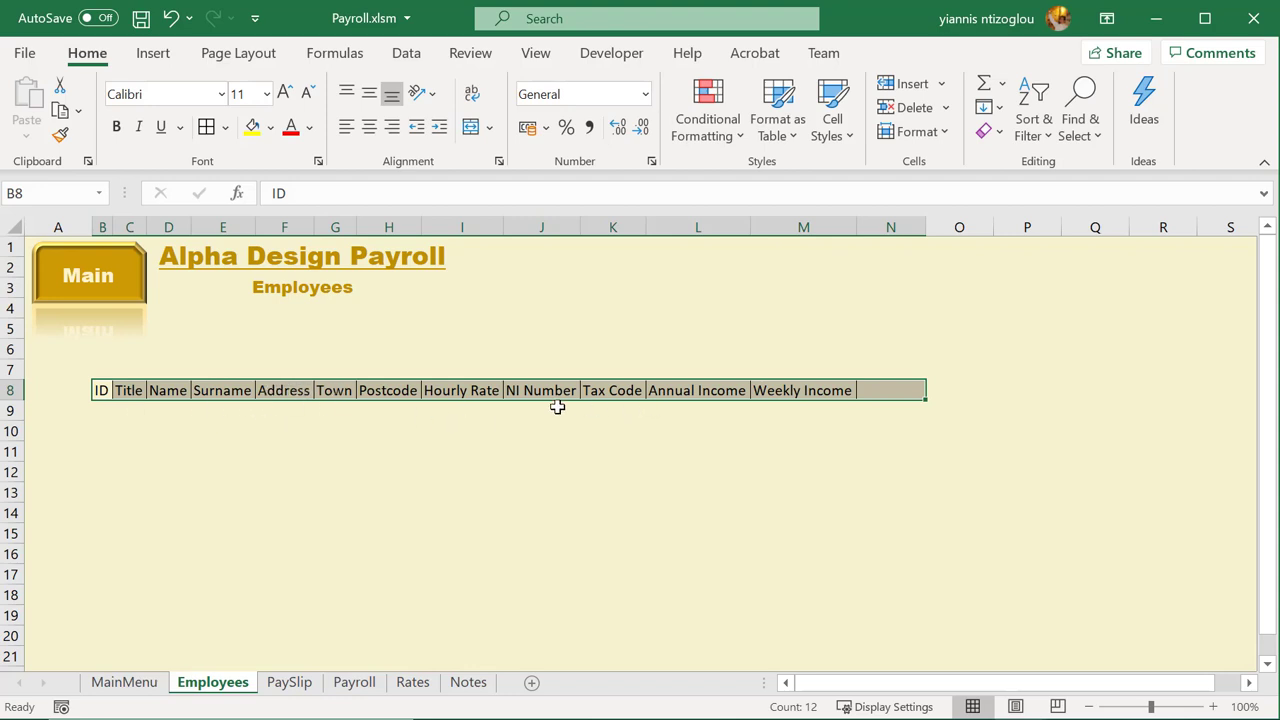
Widen columns B to M individually so each heading has spare room for employee data
drag(113, 228, 675, 234)
click(169, 228)
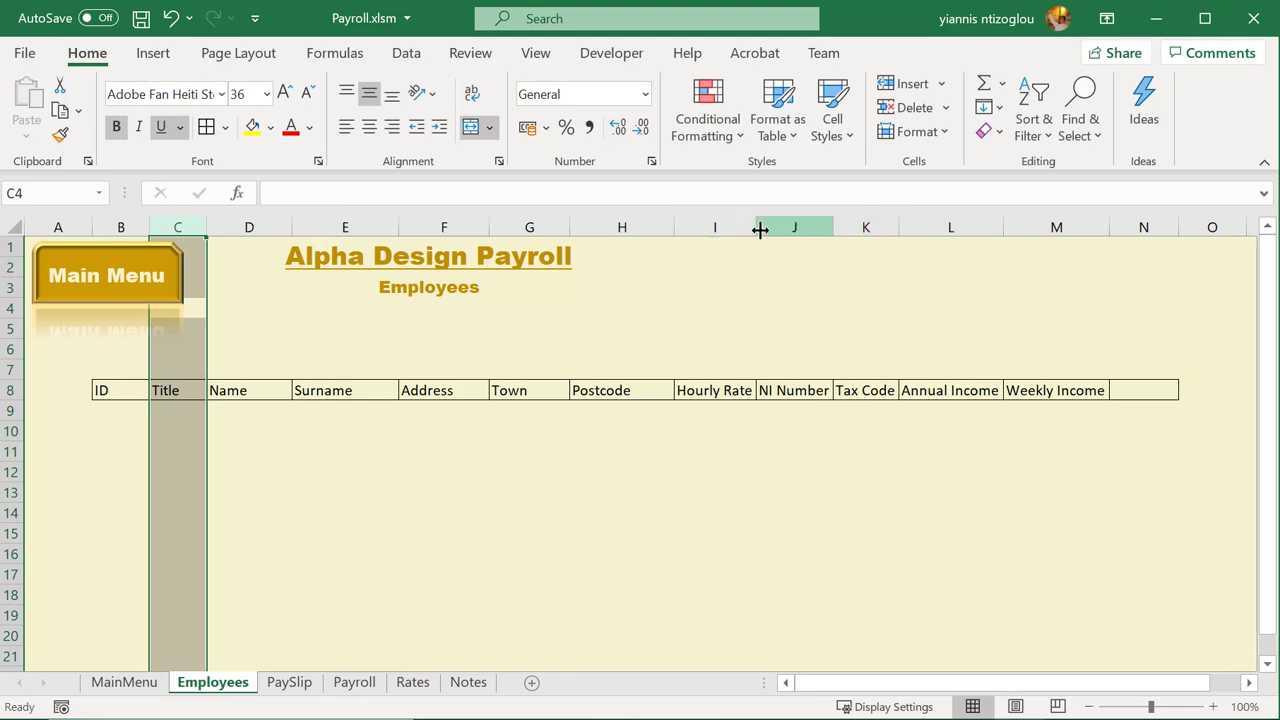
drag(755, 229, 808, 231)
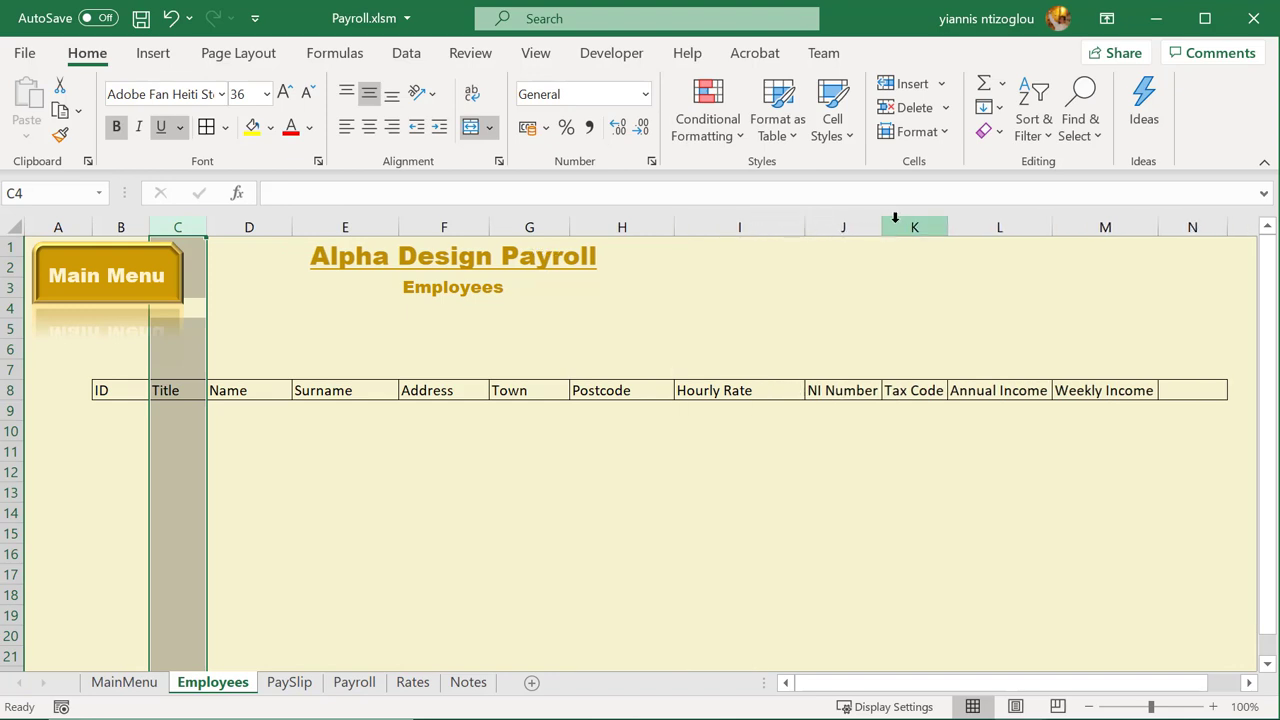
drag(882, 233, 984, 229)
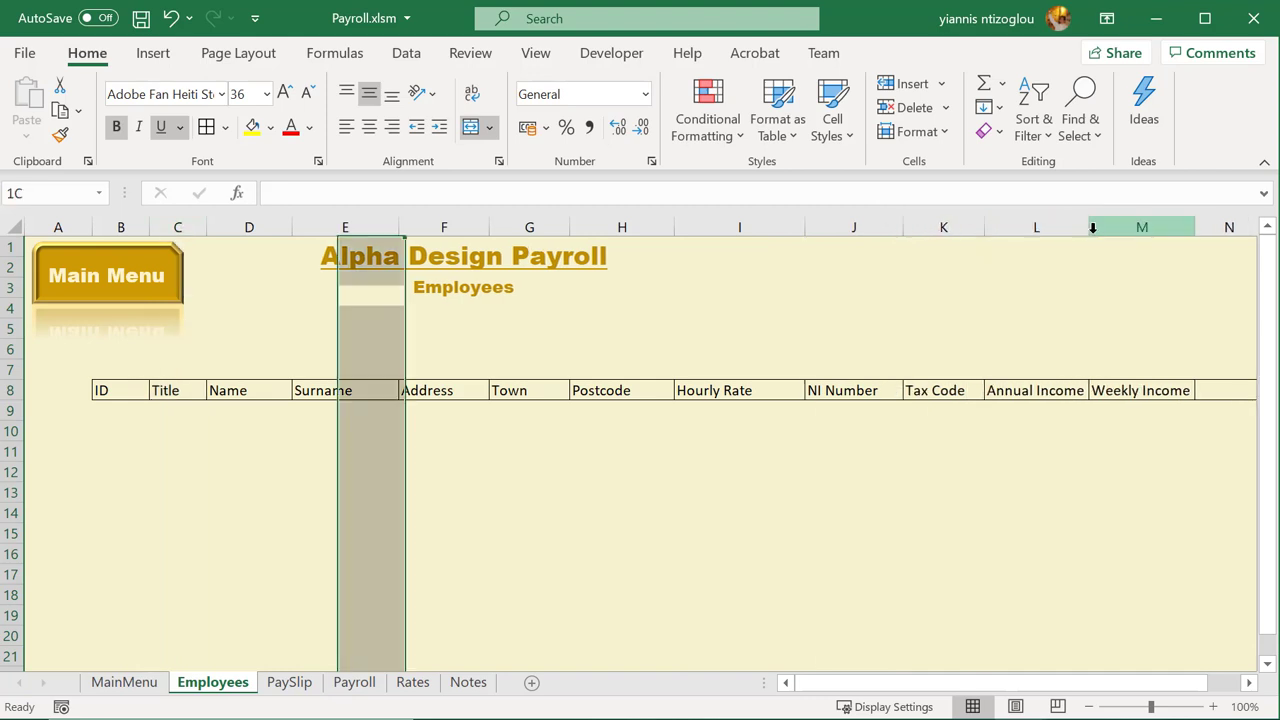
click(1093, 227)
drag(1096, 233, 1099, 233)
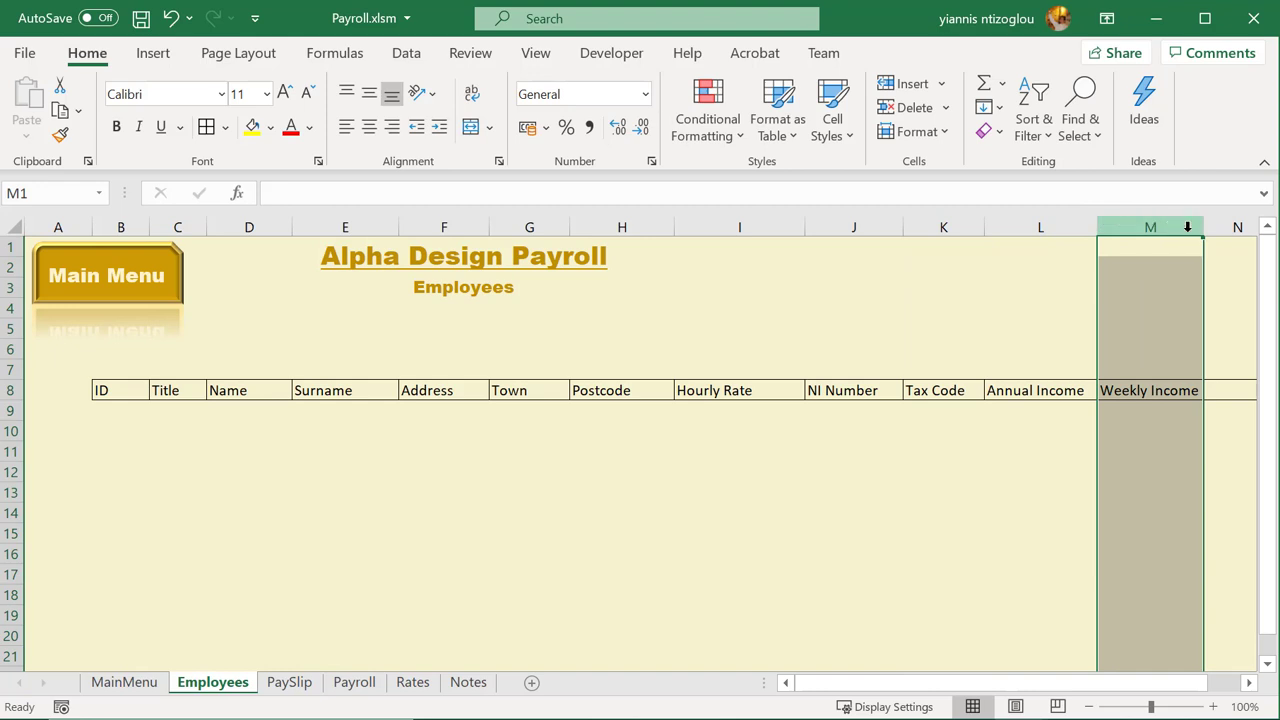
drag(1203, 229, 1217, 231)
click(1022, 474)
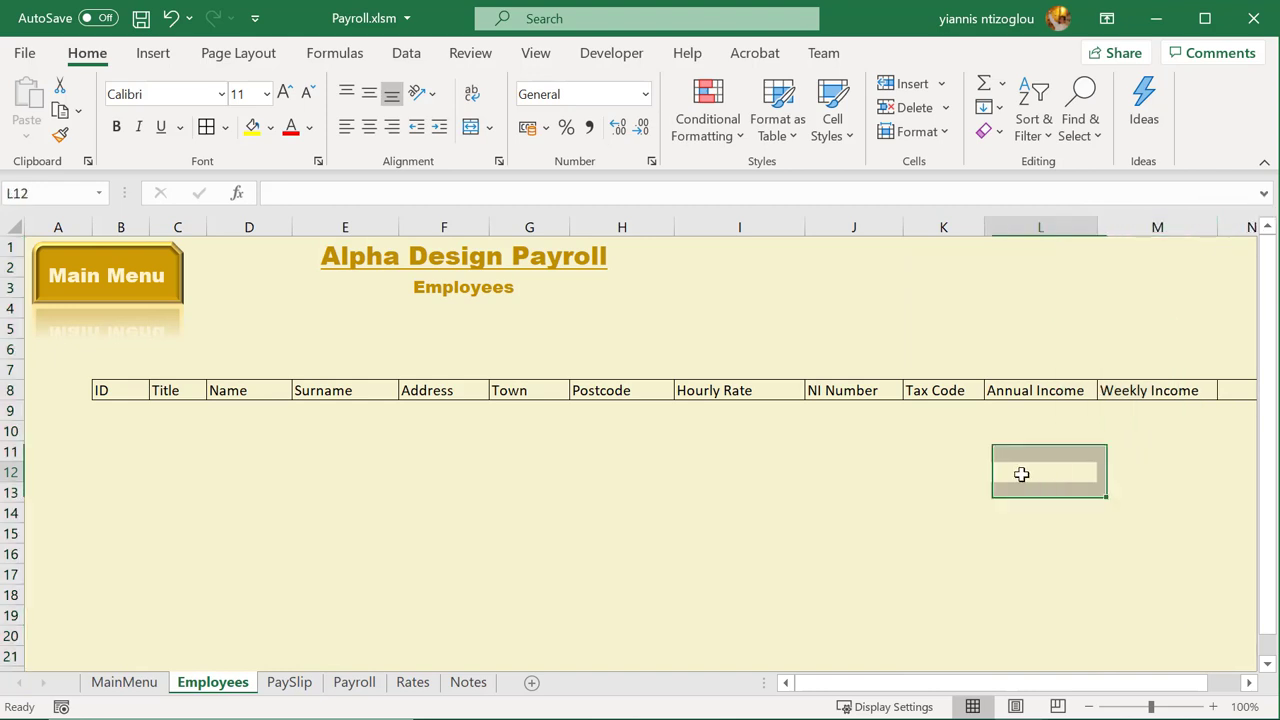
drag(120, 396, 1166, 391)
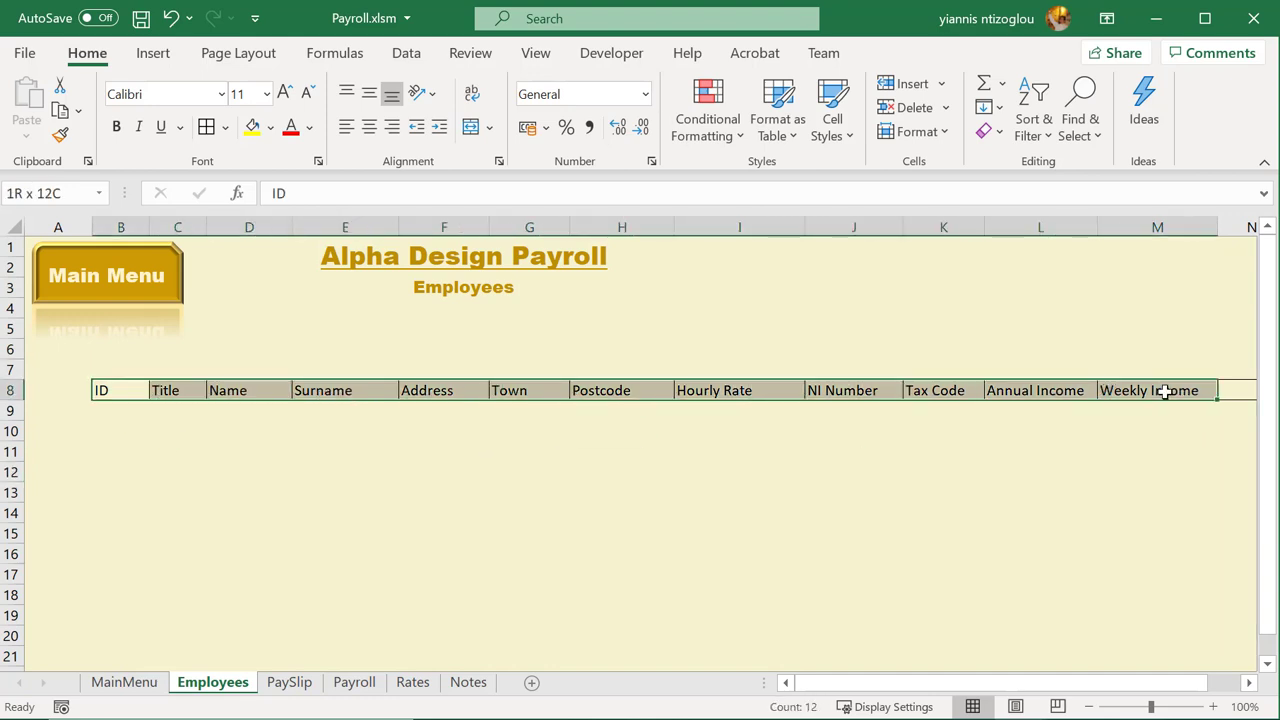
click(940, 530)
Try to clear the extra bordered cell N8, beside Weekly Income, with No Border
drag(1150, 455, 1270, 437)
click(1080, 395)
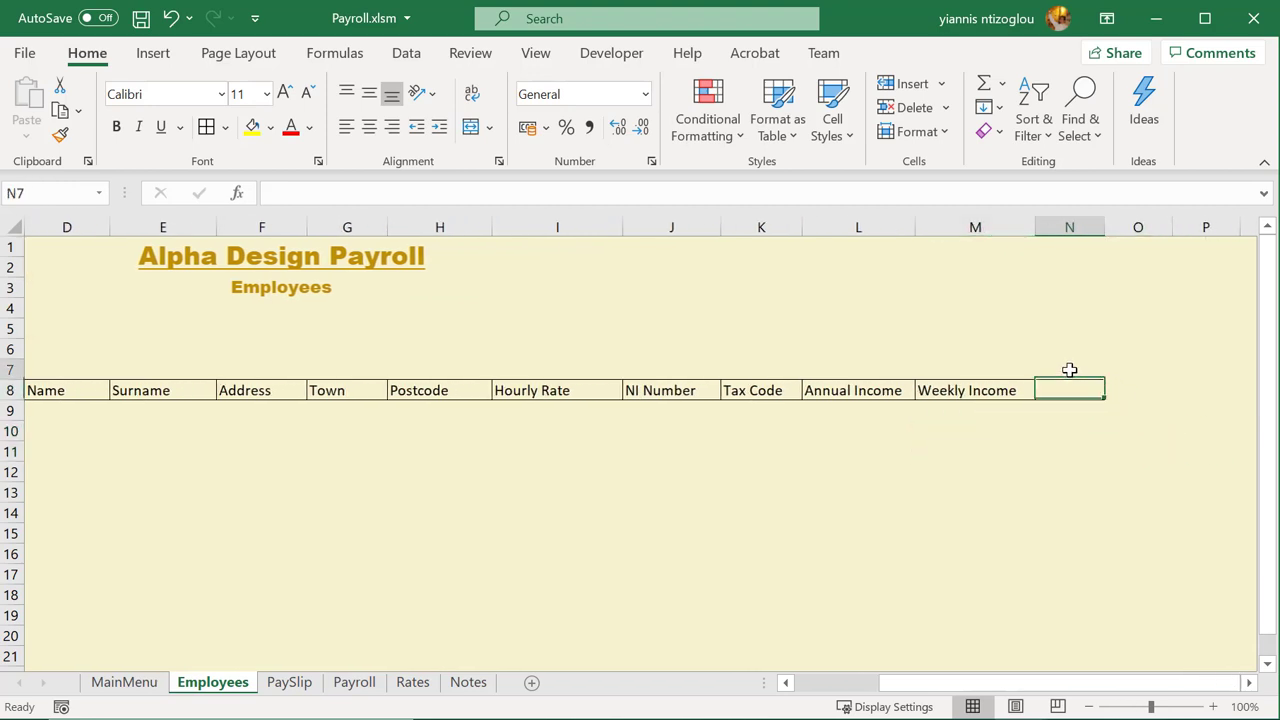
click(1132, 328)
click(1063, 347)
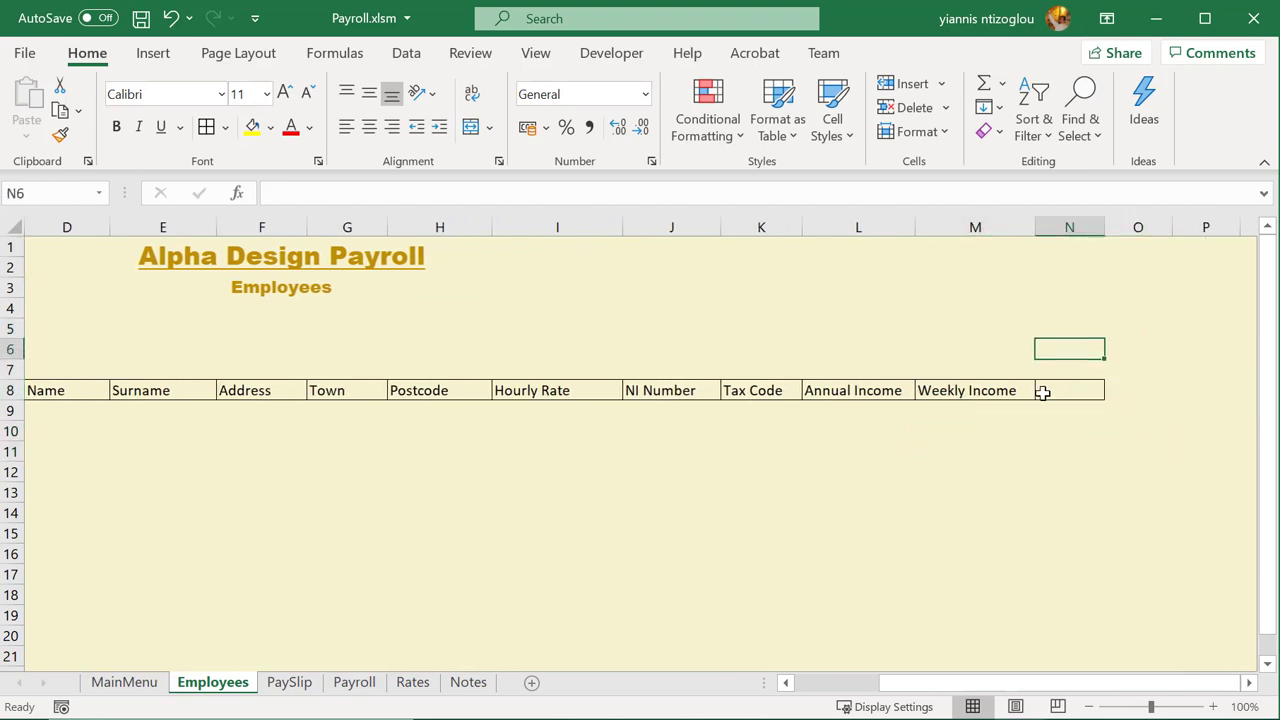
click(1075, 389)
click(1044, 354)
click(1061, 388)
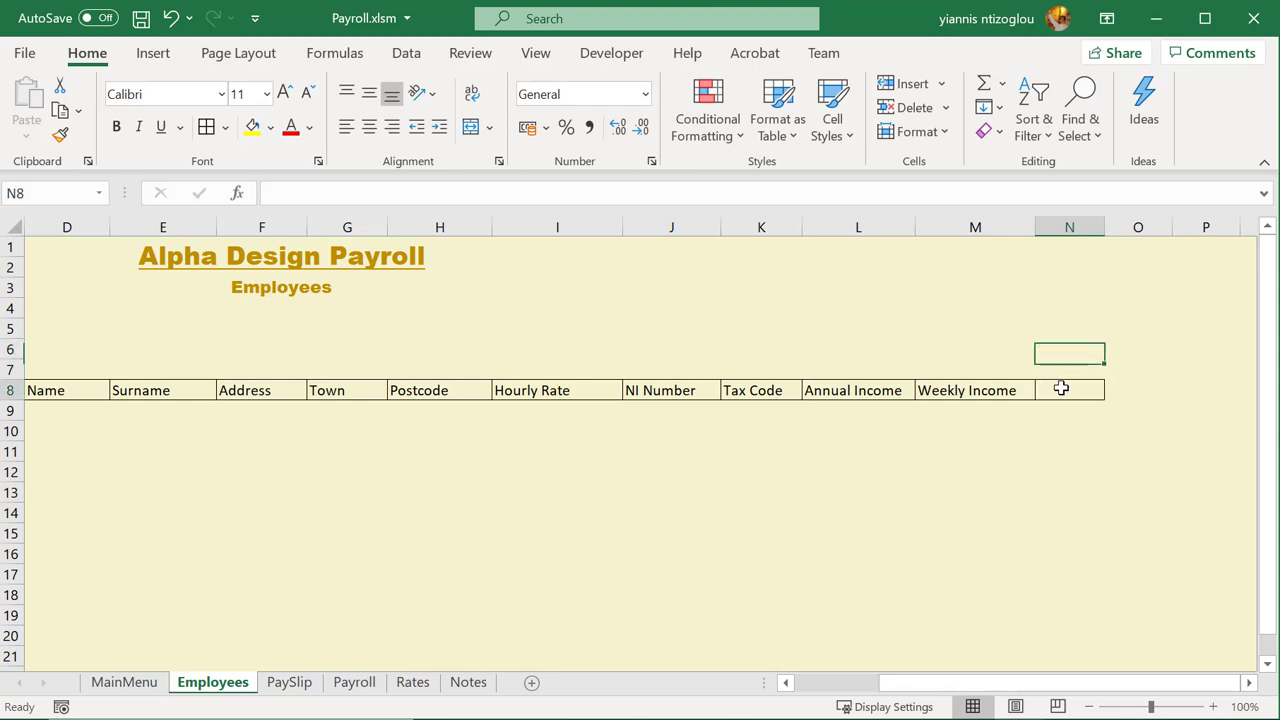
click(226, 128)
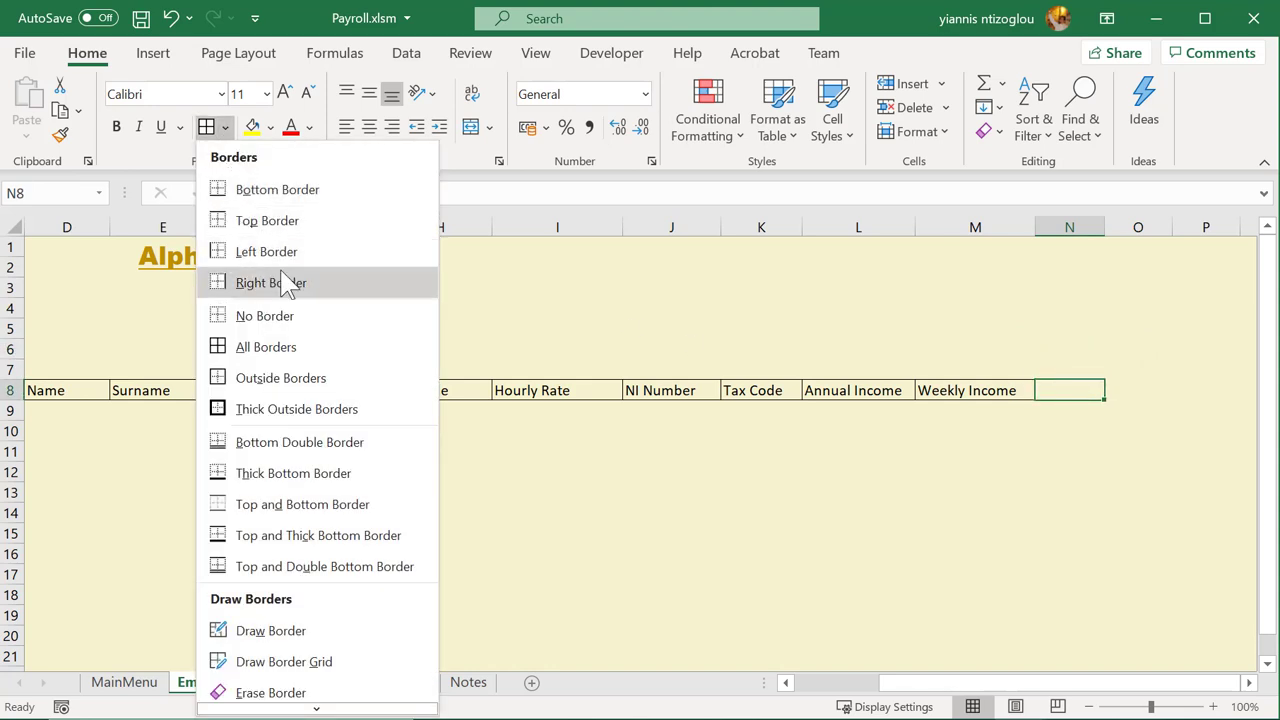
click(315, 320)
click(1068, 454)
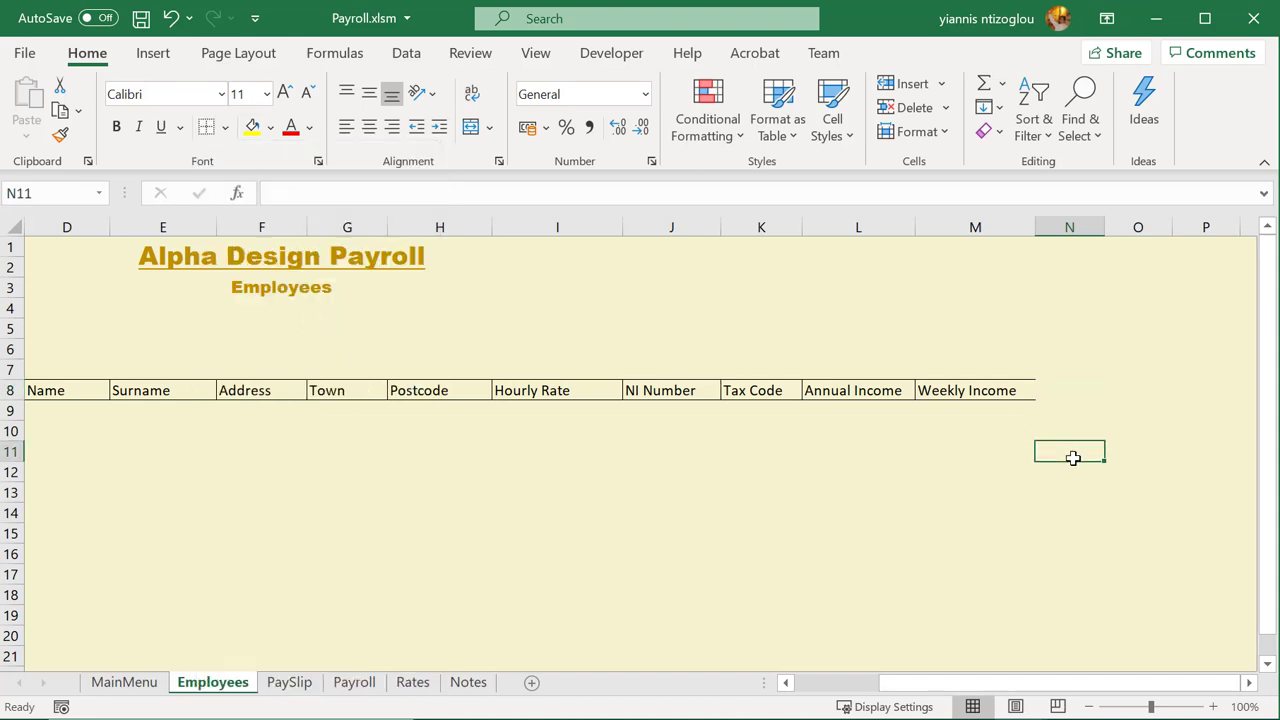
Apply All Borders to the Weekly Income heading in M8 to restore its outer edge
click(1115, 390)
click(988, 390)
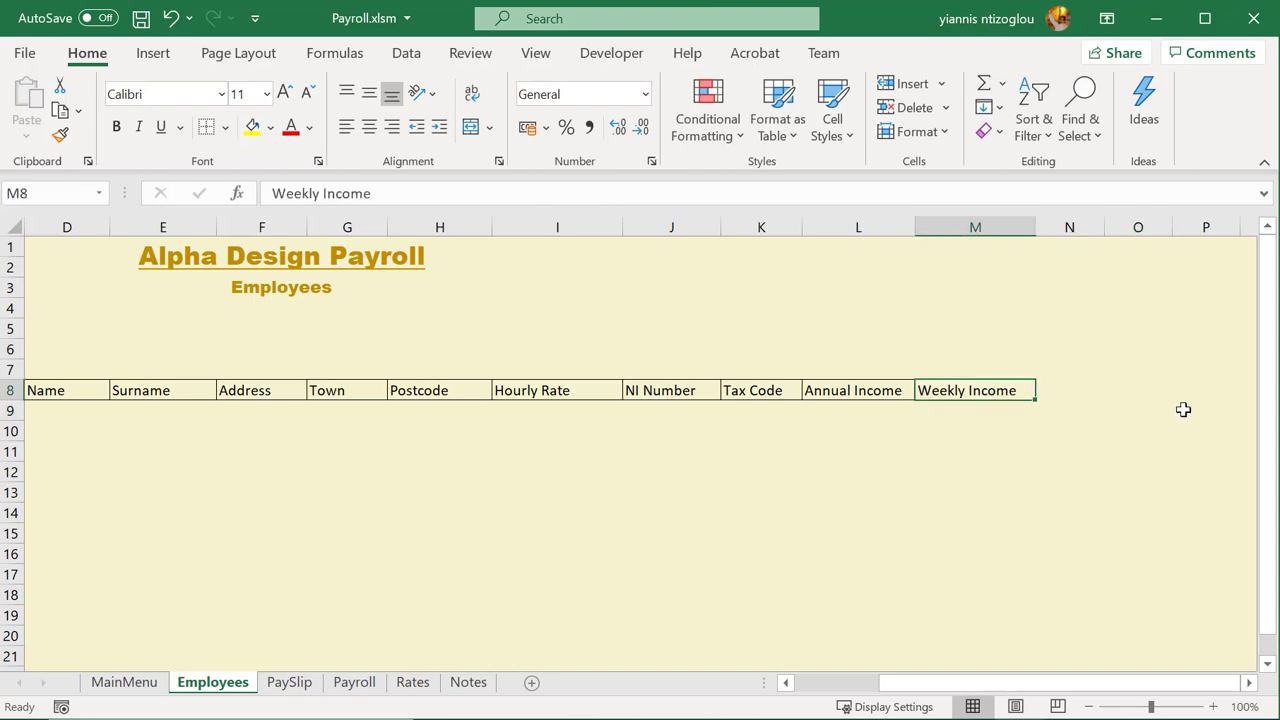
click(1140, 412)
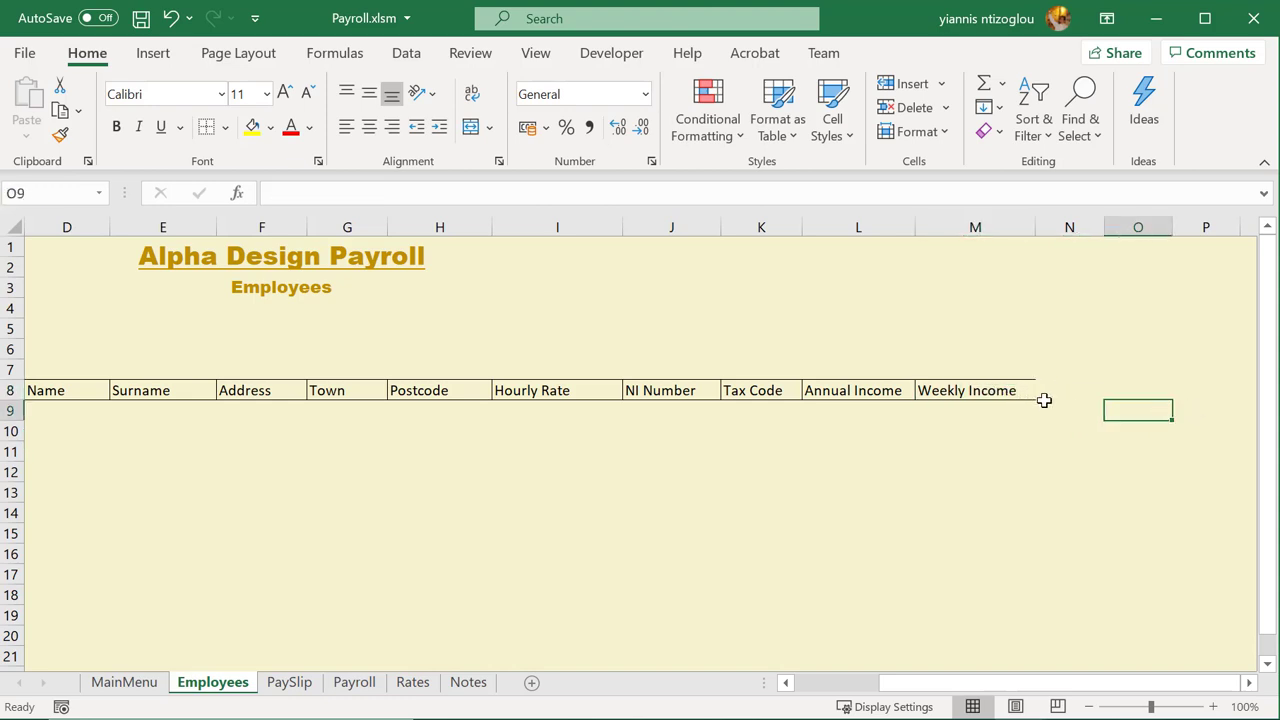
click(987, 392)
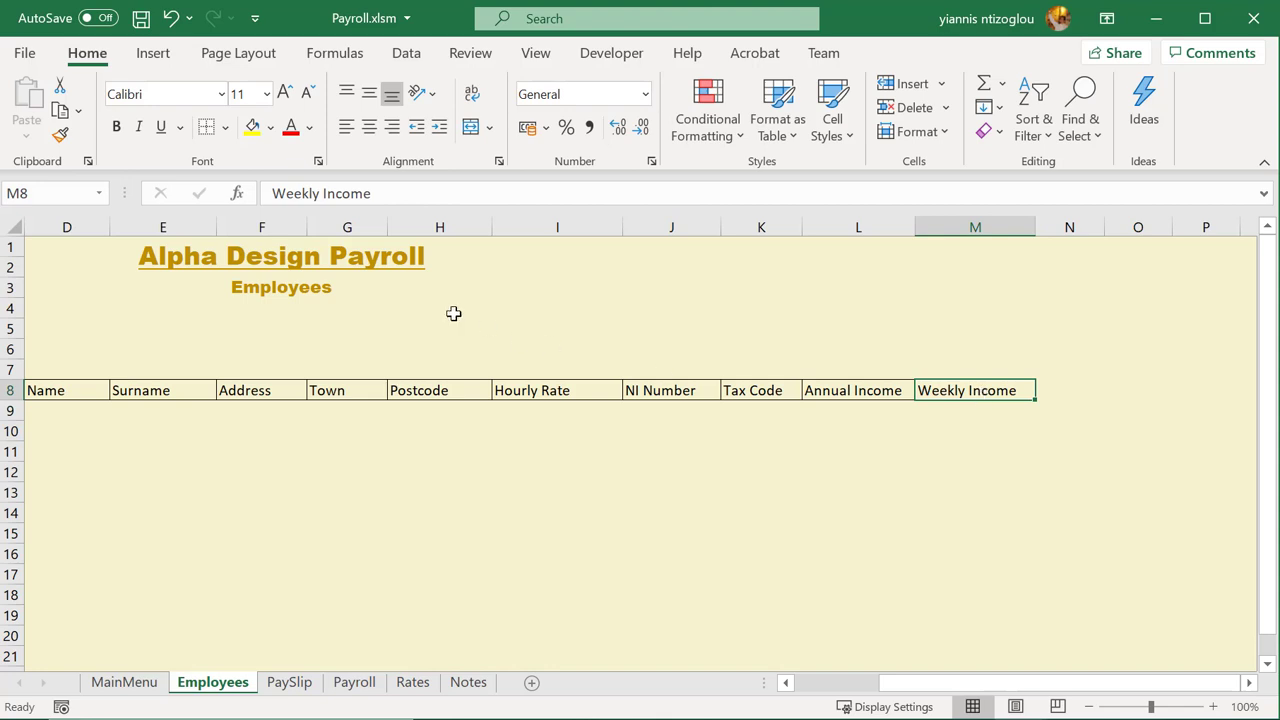
click(224, 128)
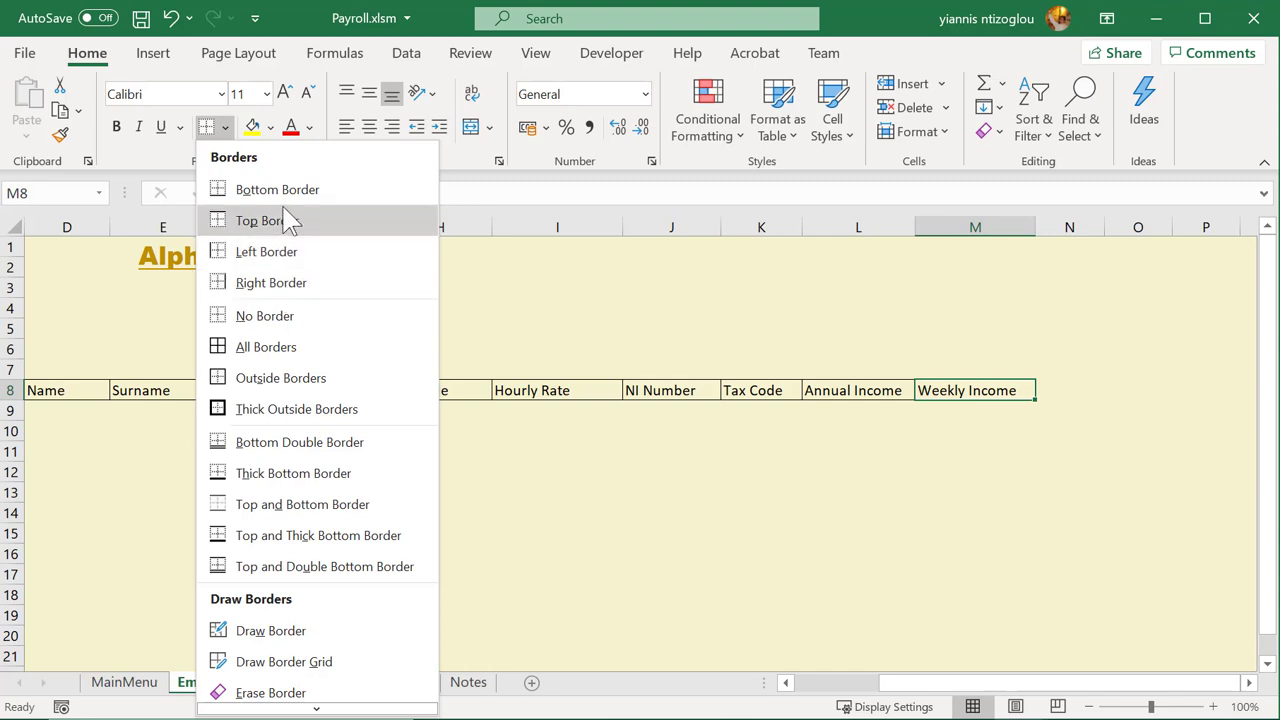
click(268, 350)
click(731, 452)
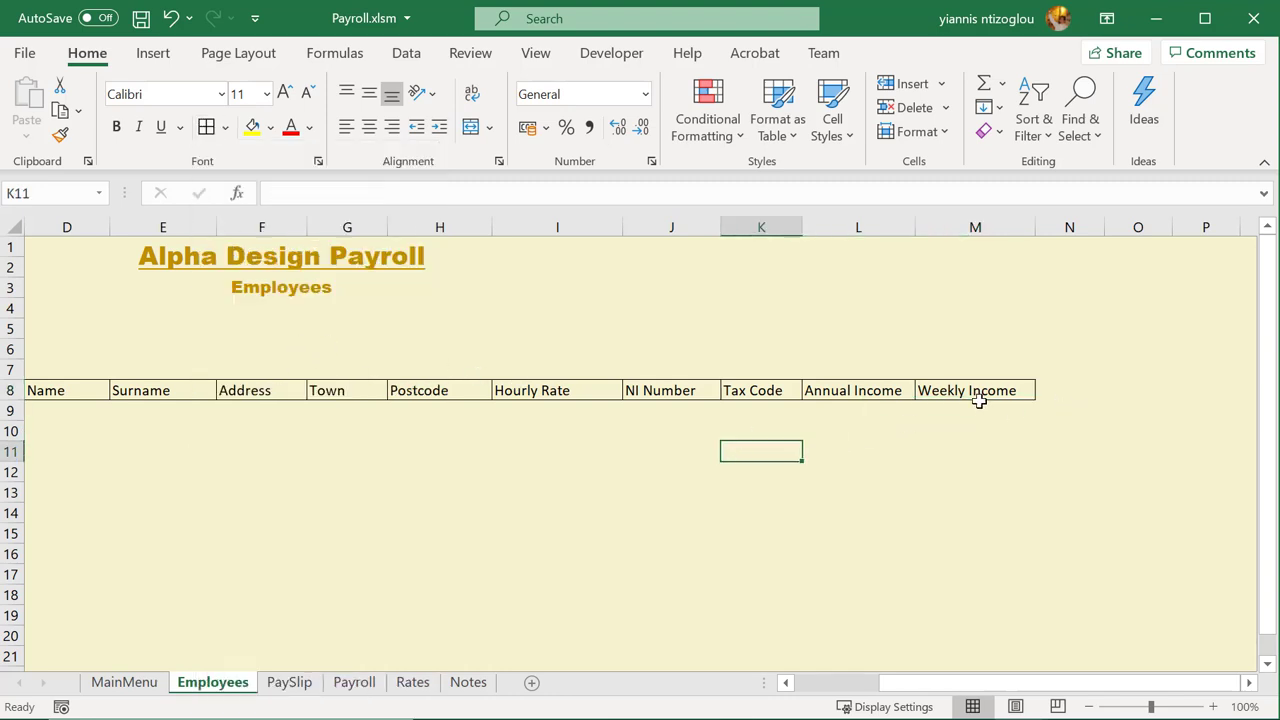
Undo the All Borders change on M8 and the No Border change on N8
click(1060, 391)
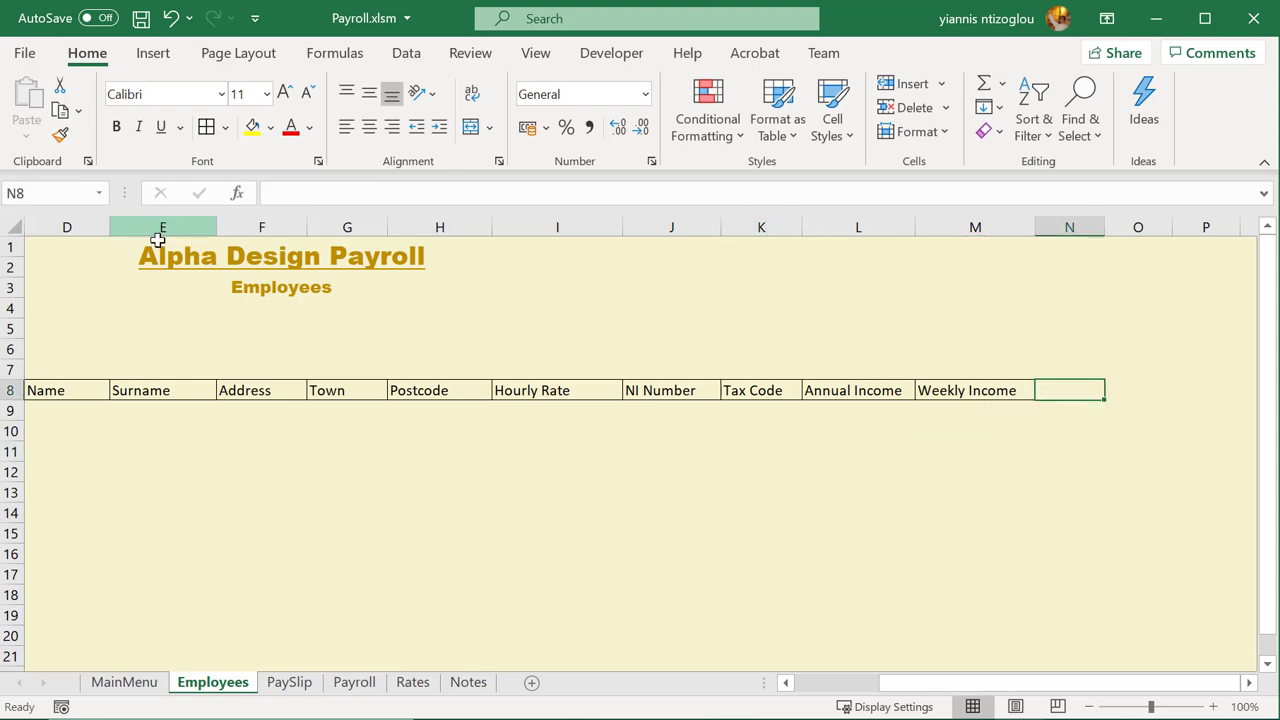
click(171, 20)
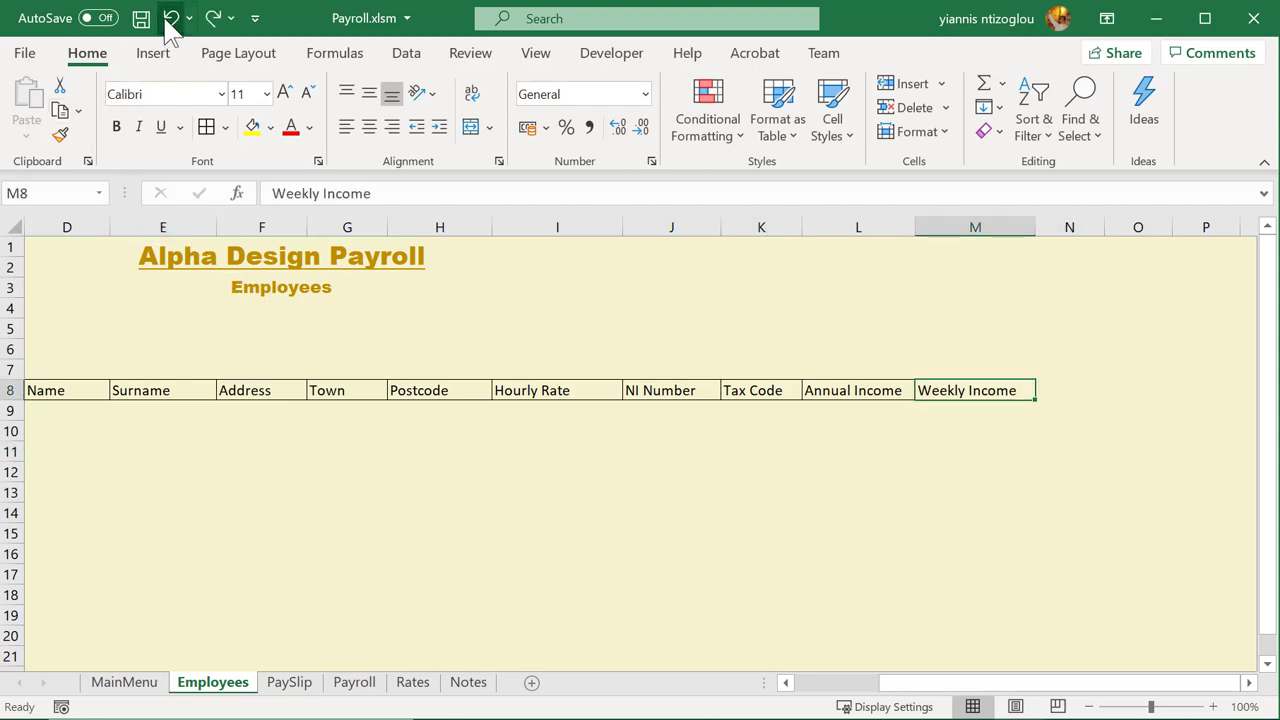
click(170, 20)
Fill the blank unbordered cell N6 down to N9 to remove the extra bordered cell beside Weekly Income
click(771, 370)
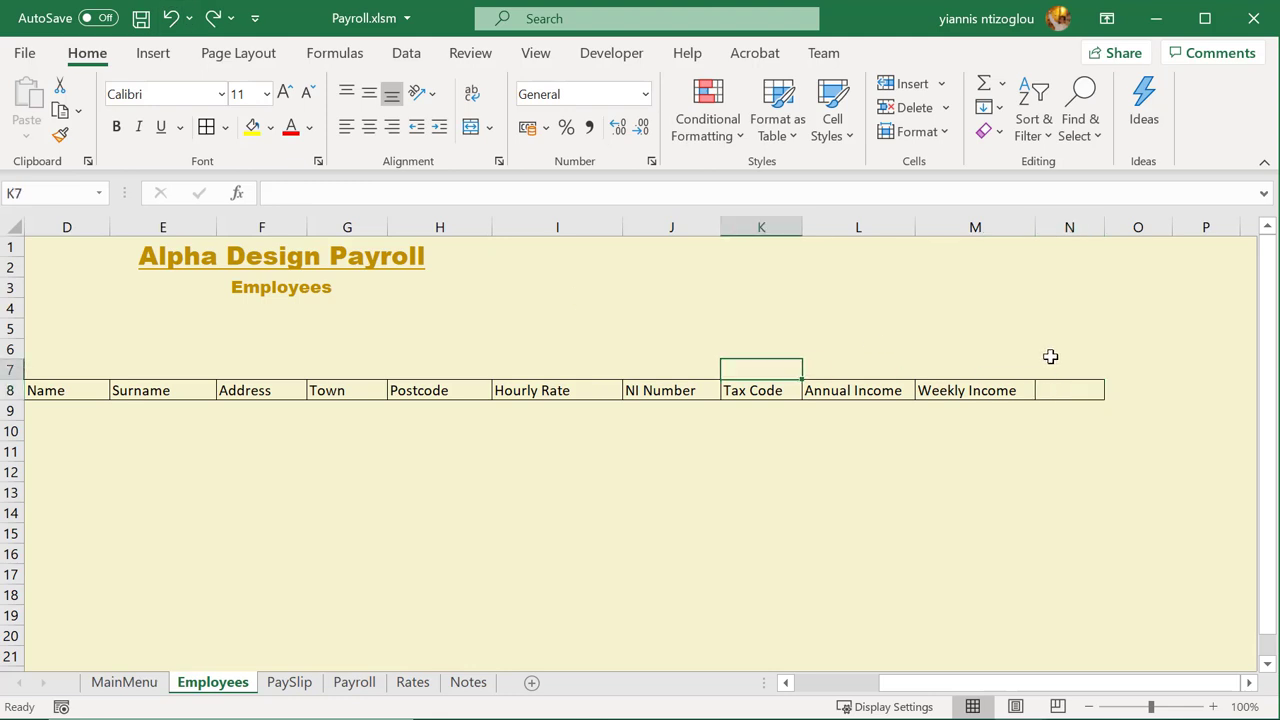
click(1066, 356)
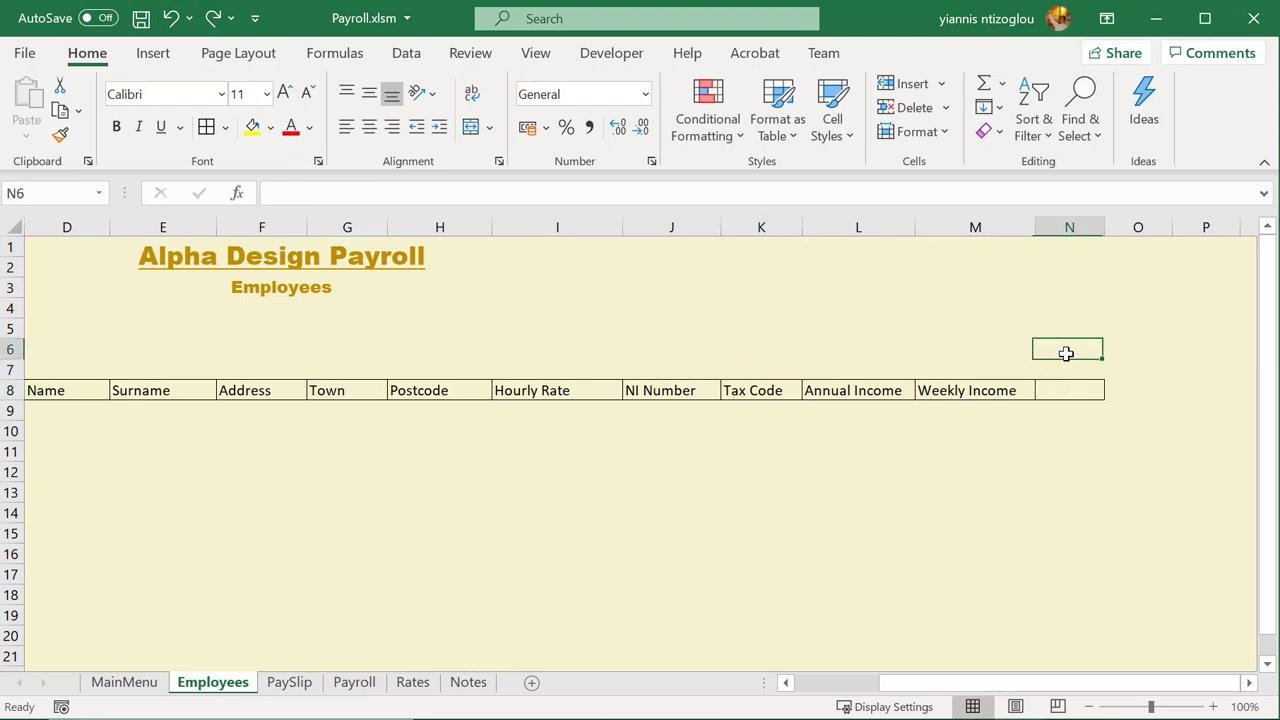
click(1115, 371)
click(1047, 352)
drag(1105, 357, 1104, 421)
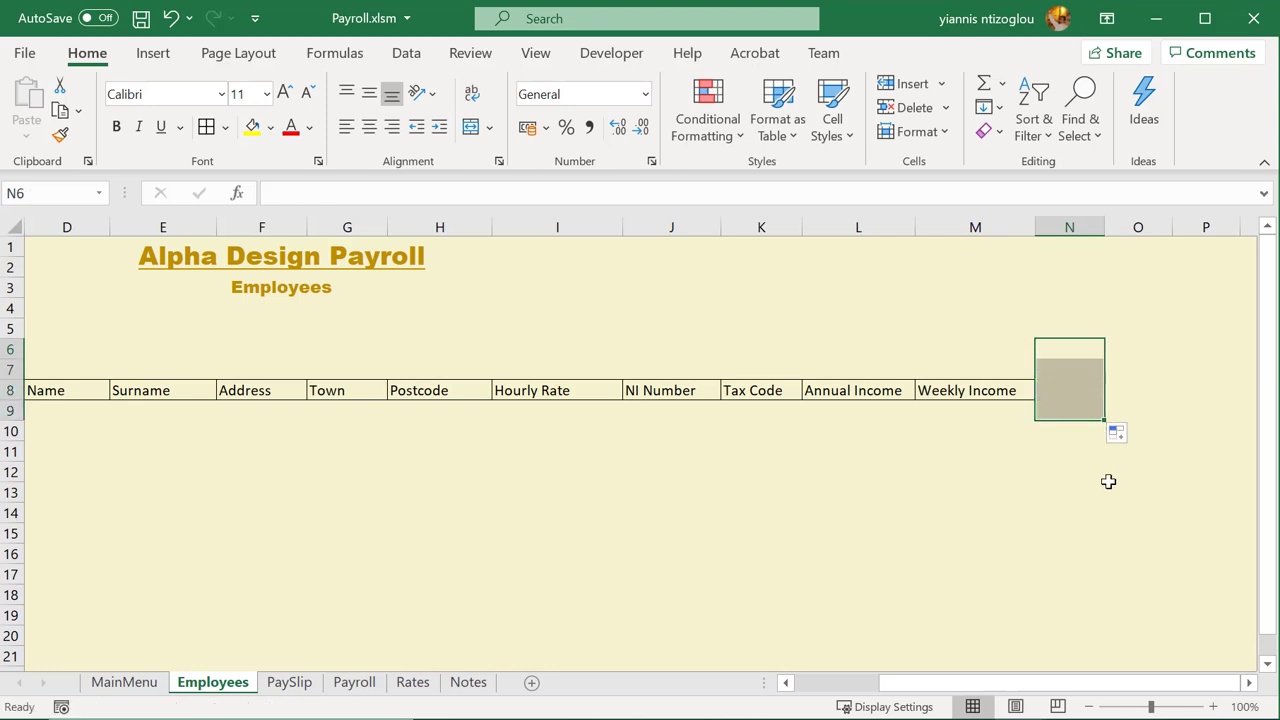
click(1110, 490)
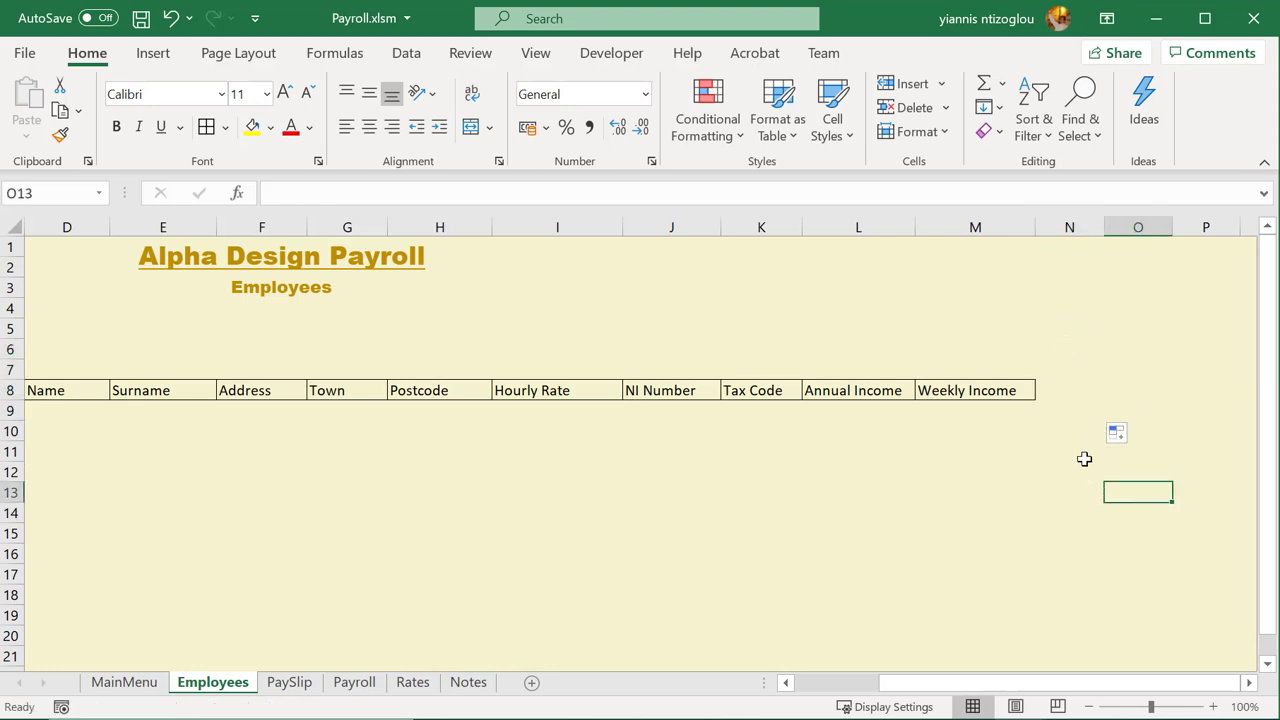
click(1077, 349)
click(1062, 409)
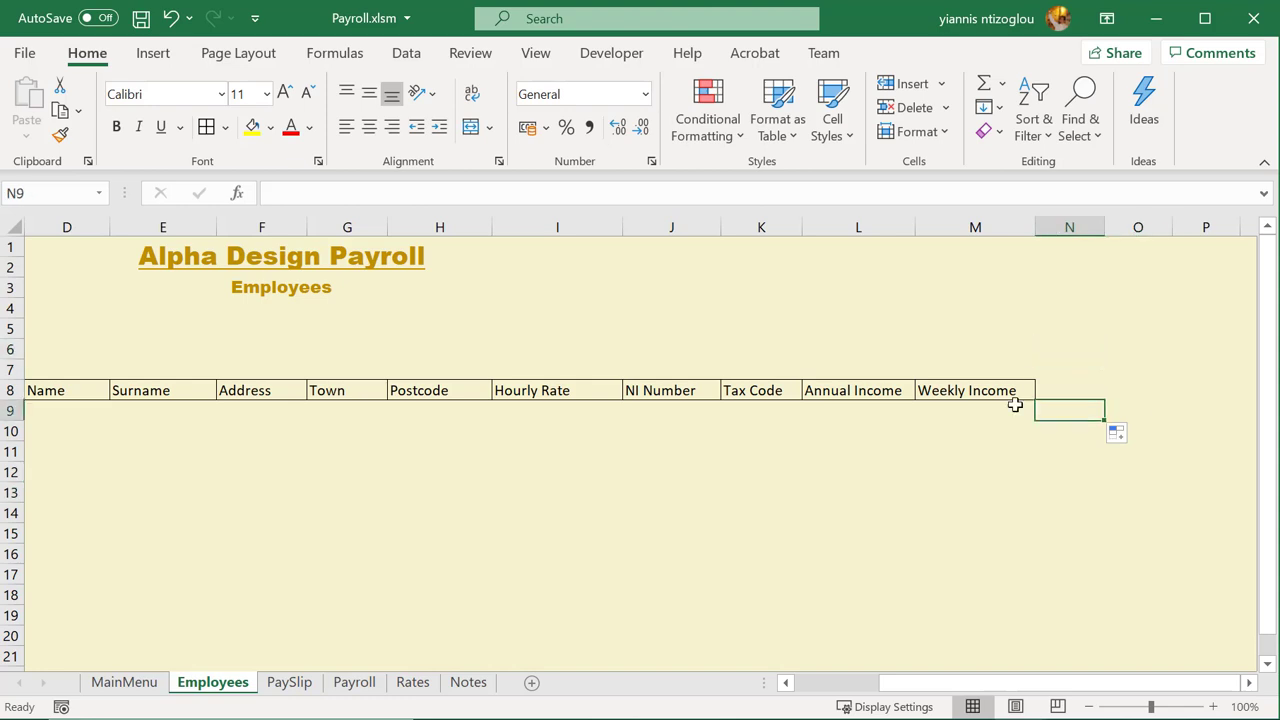
Center the headings in B8:M8 horizontally and align them to the middle of the row
drag(606, 459, 70, 428)
click(163, 422)
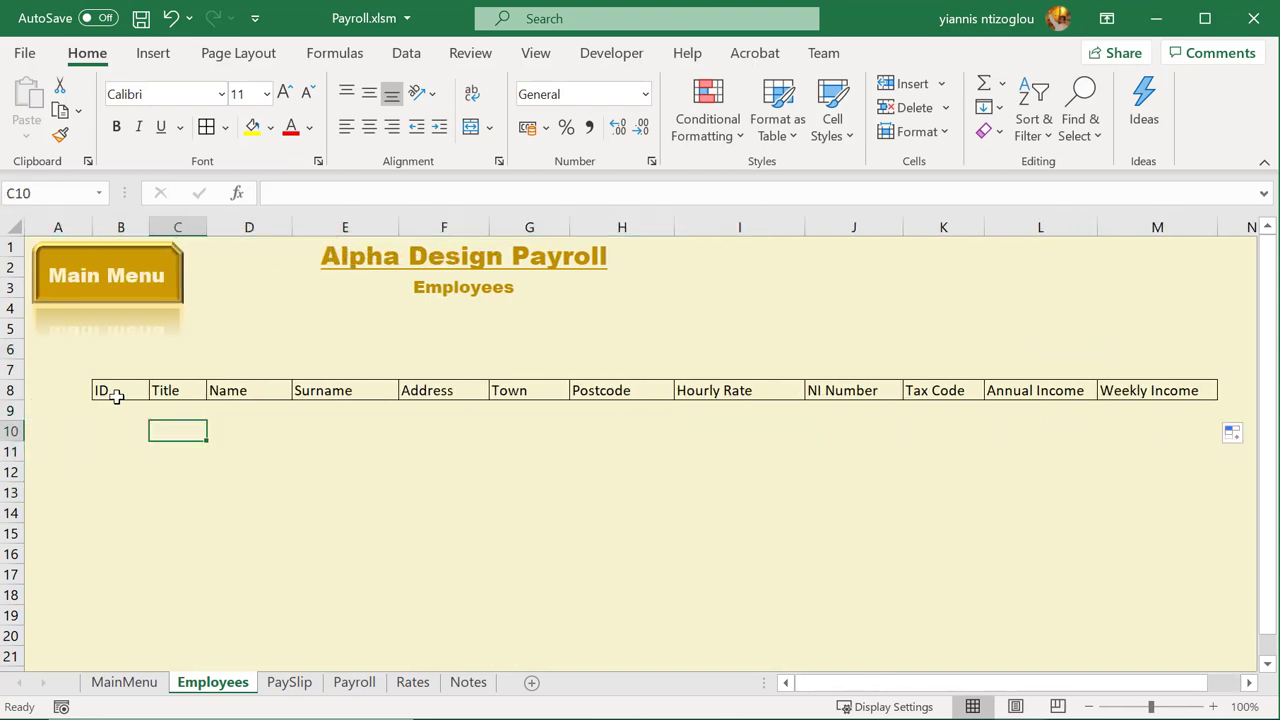
drag(111, 386, 1132, 394)
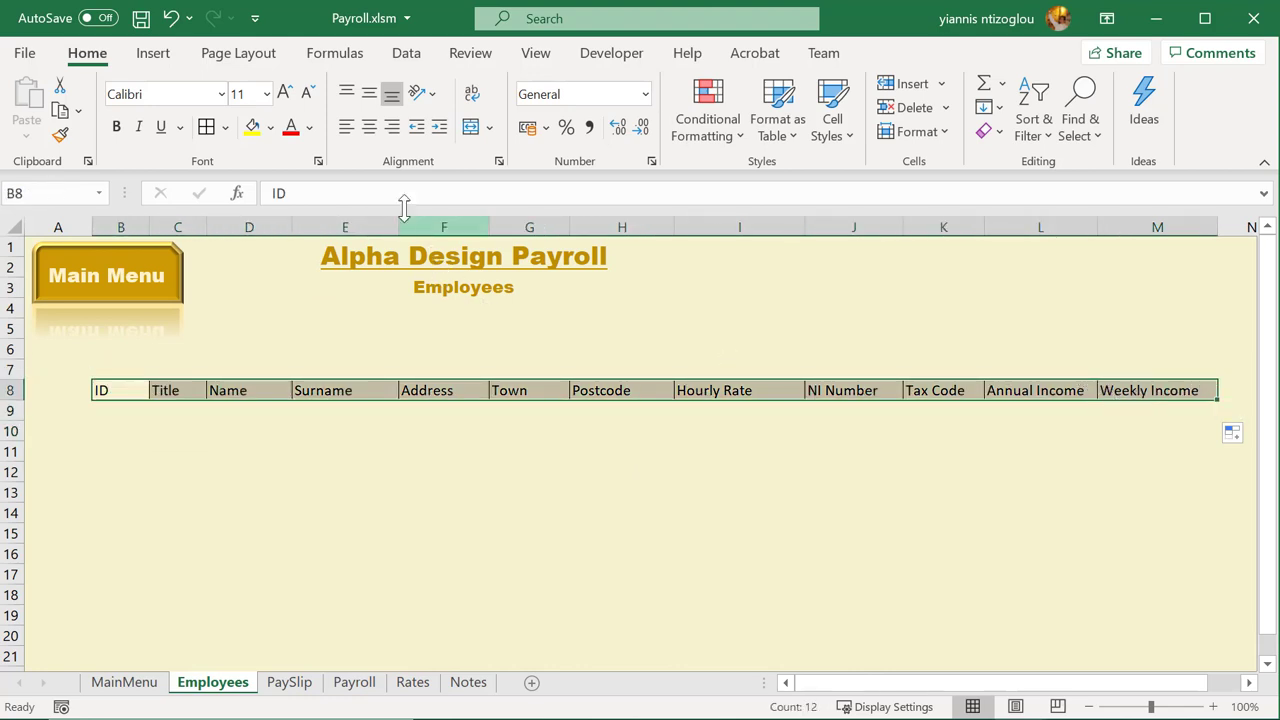
click(369, 127)
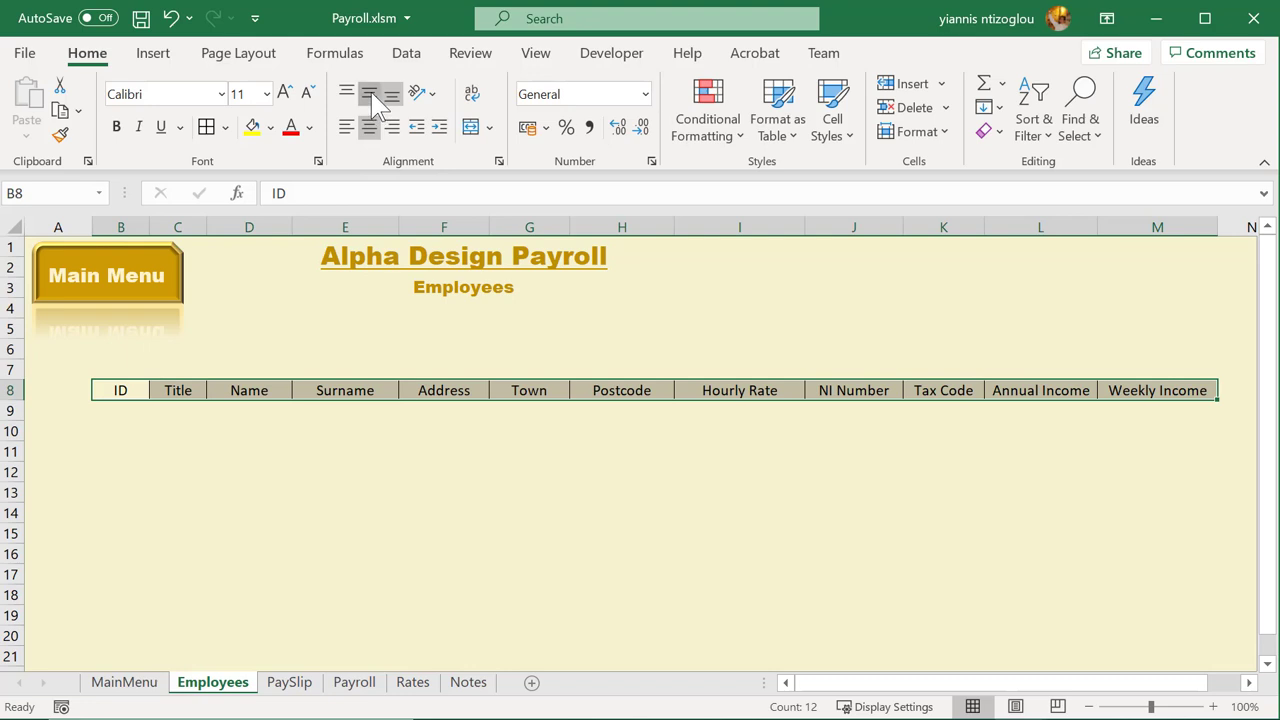
click(369, 95)
Apply All Borders and a white fill to the blank data rows B9:M14 below the headings
drag(104, 409, 1190, 509)
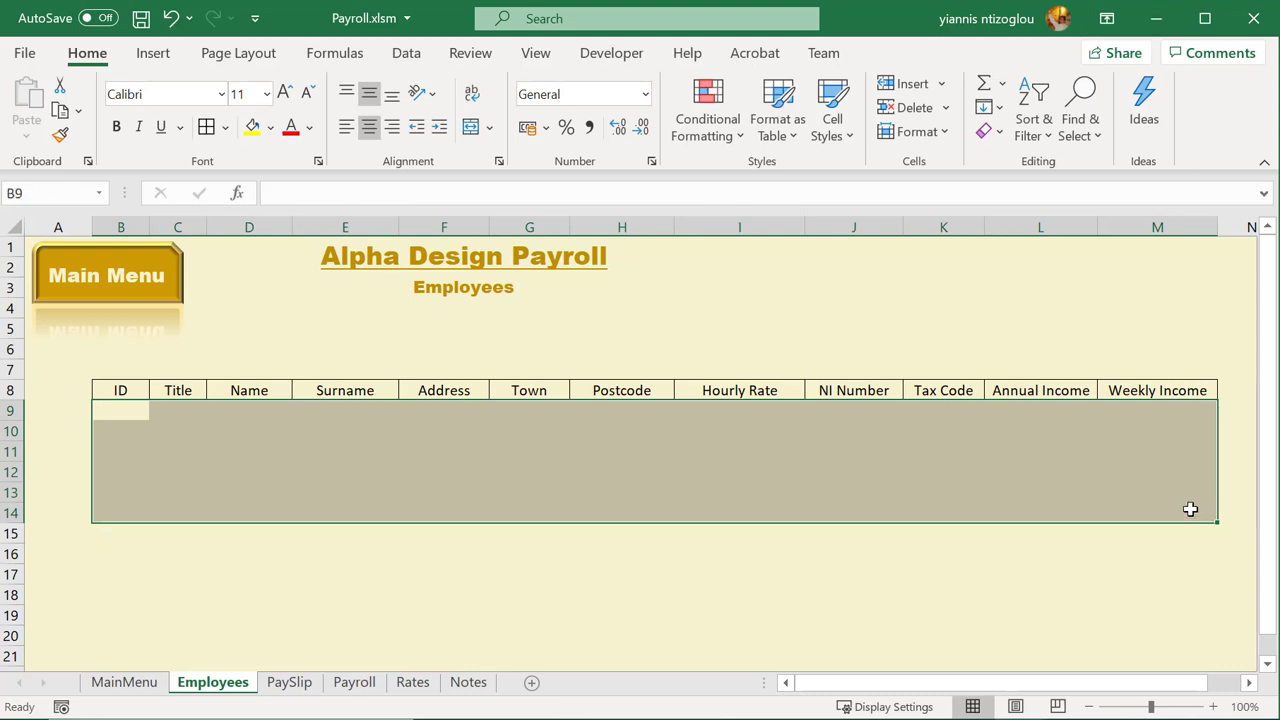
click(225, 128)
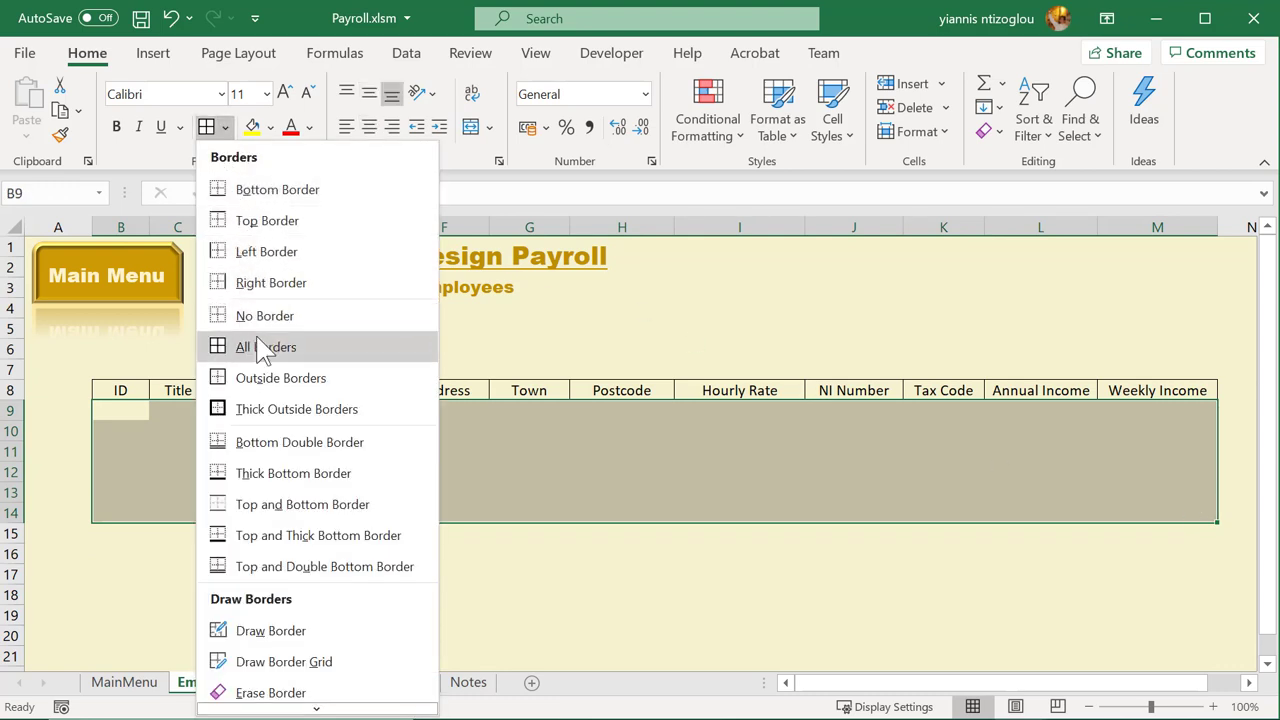
click(258, 340)
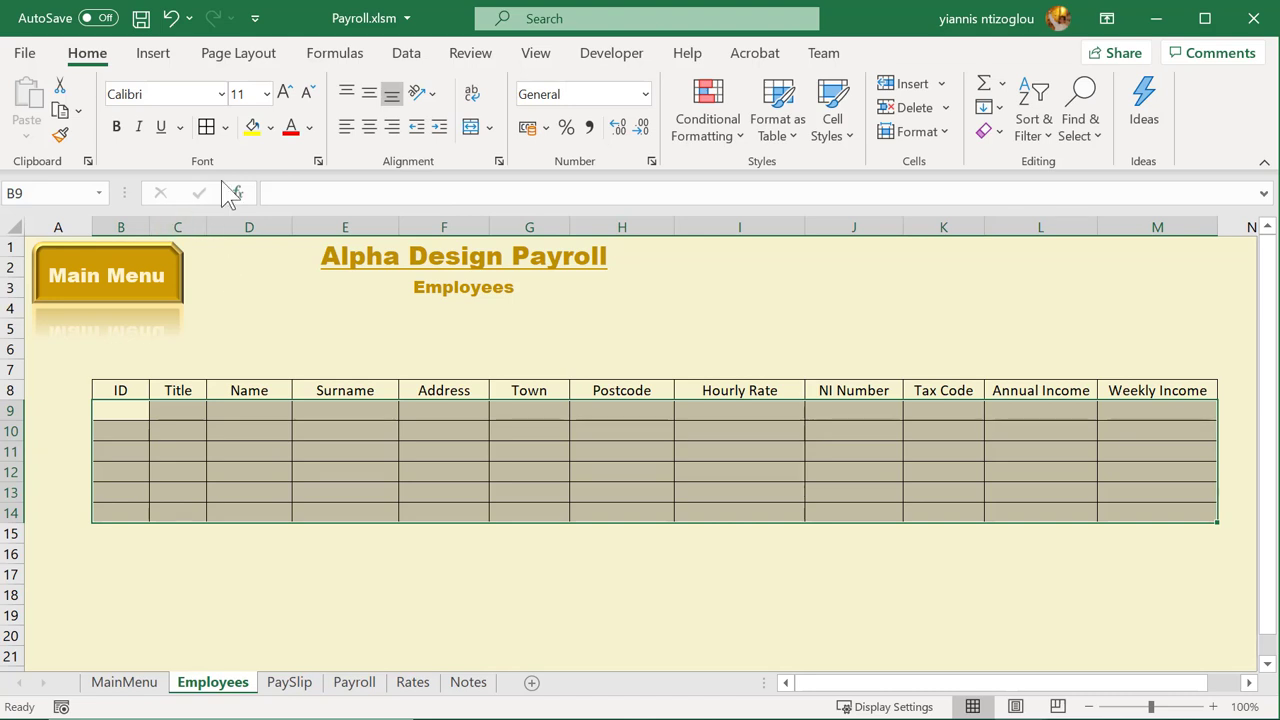
click(270, 128)
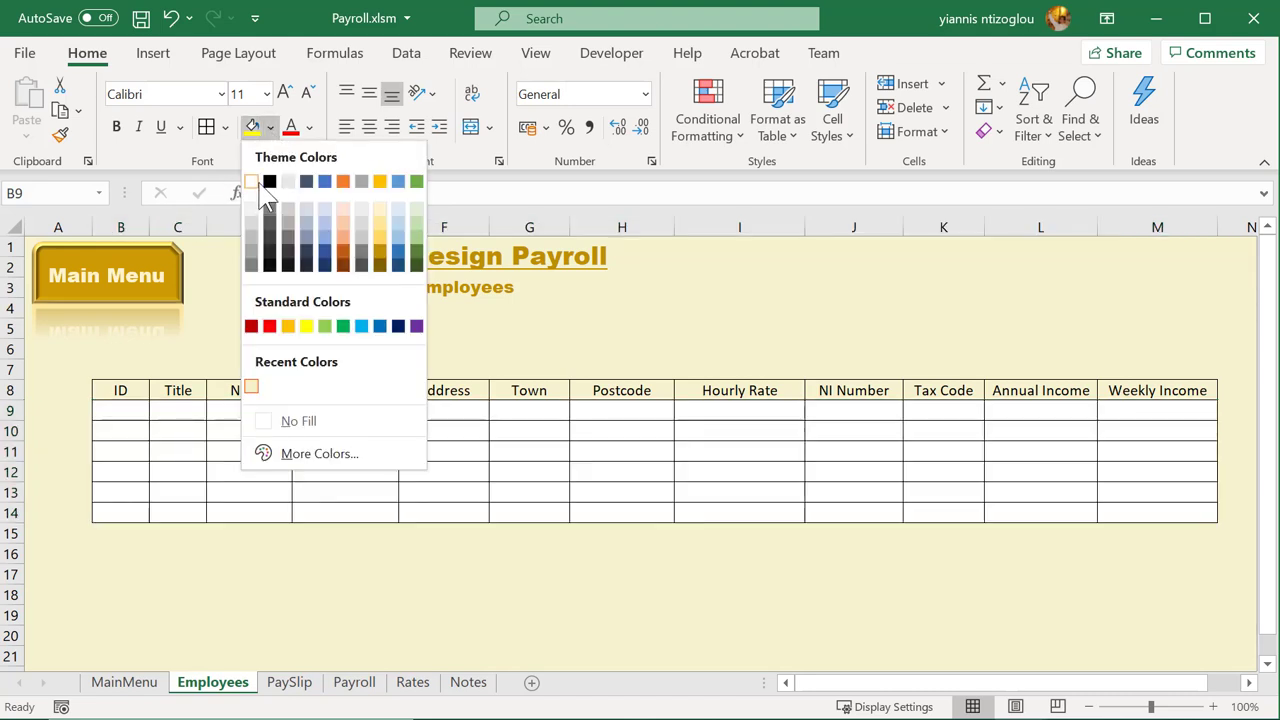
click(251, 213)
Fill the heading row B8:M8 with a light gold theme color
drag(137, 391, 1150, 390)
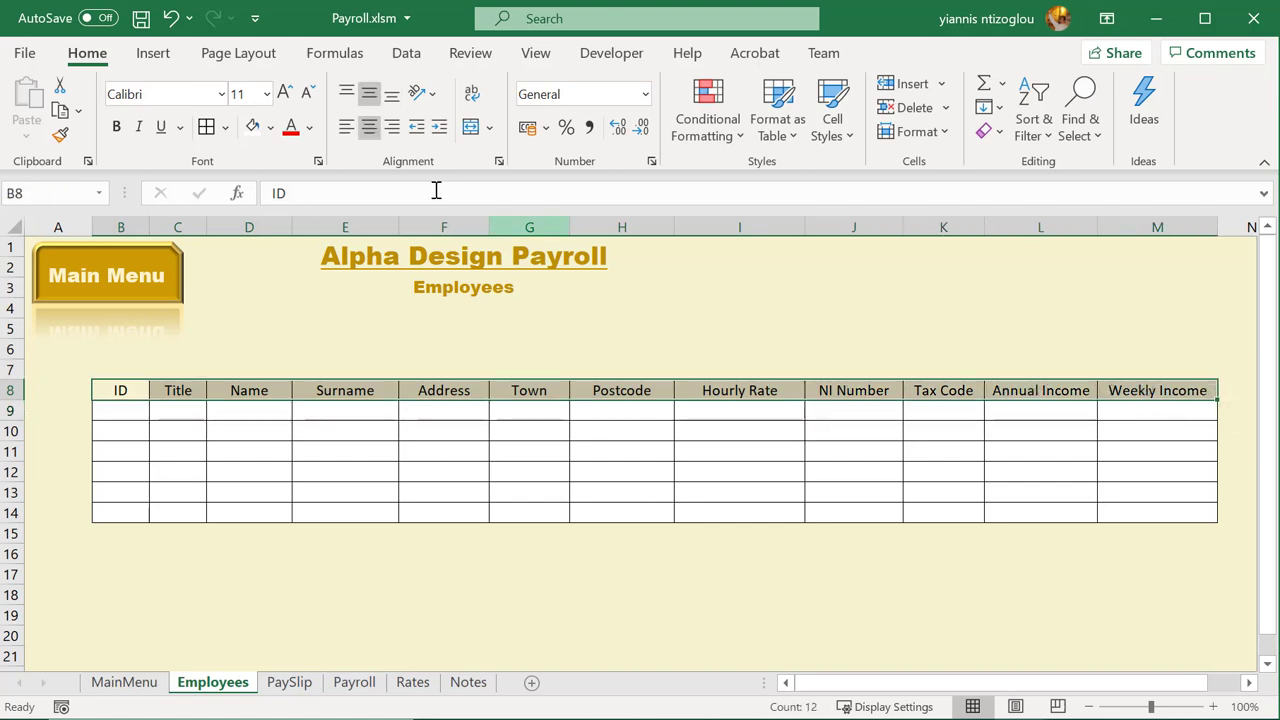
click(271, 129)
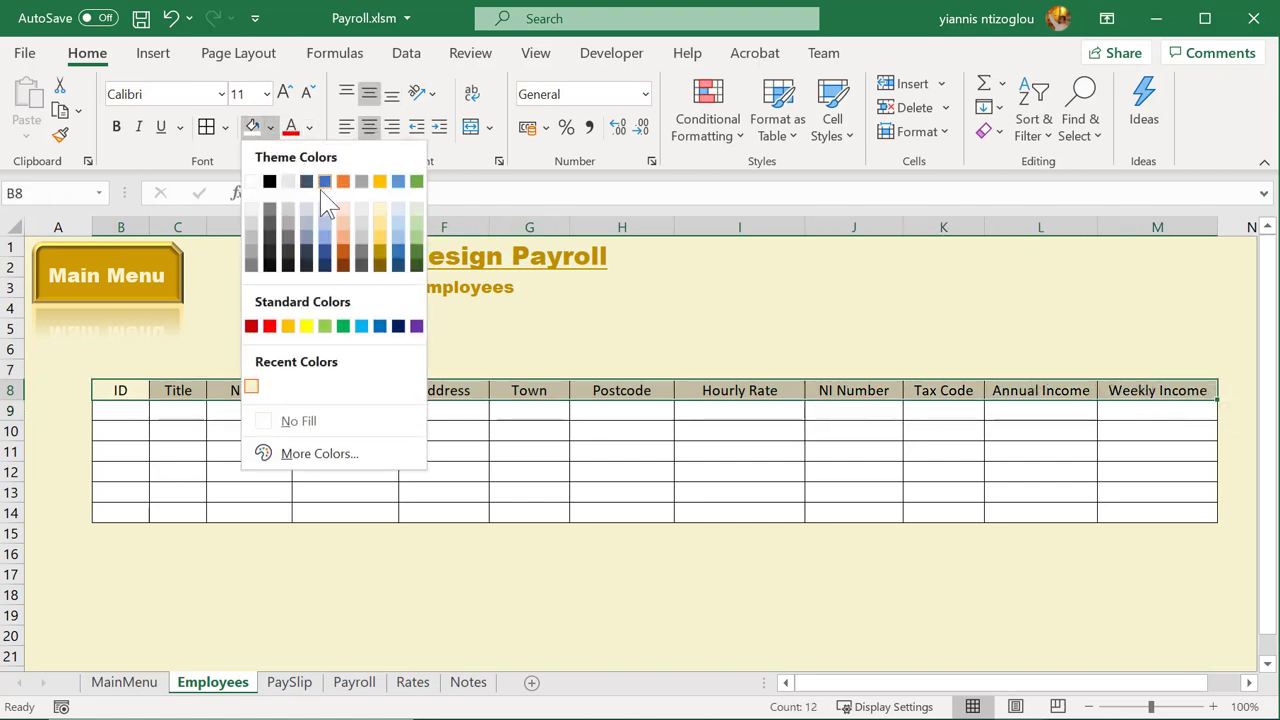
click(385, 228)
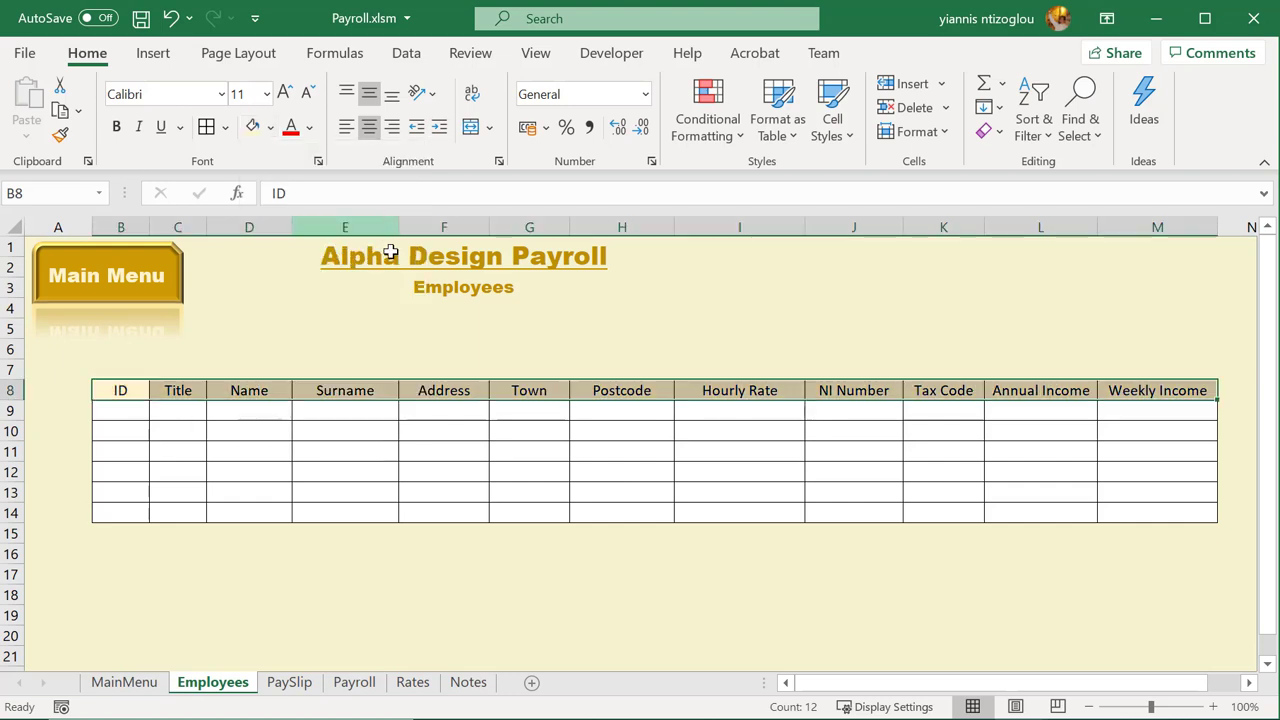
click(457, 366)
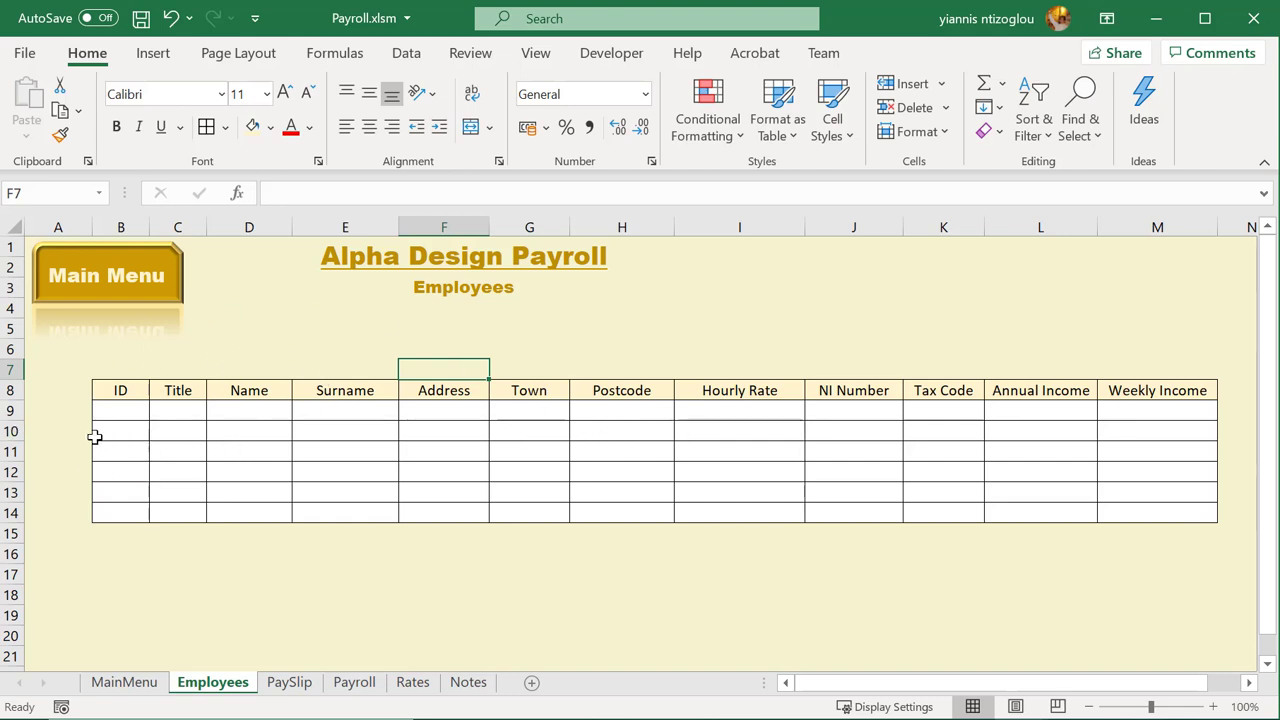
Enter 1 in ID cell B9 and extend it as a number series to 6 in B14
click(142, 412)
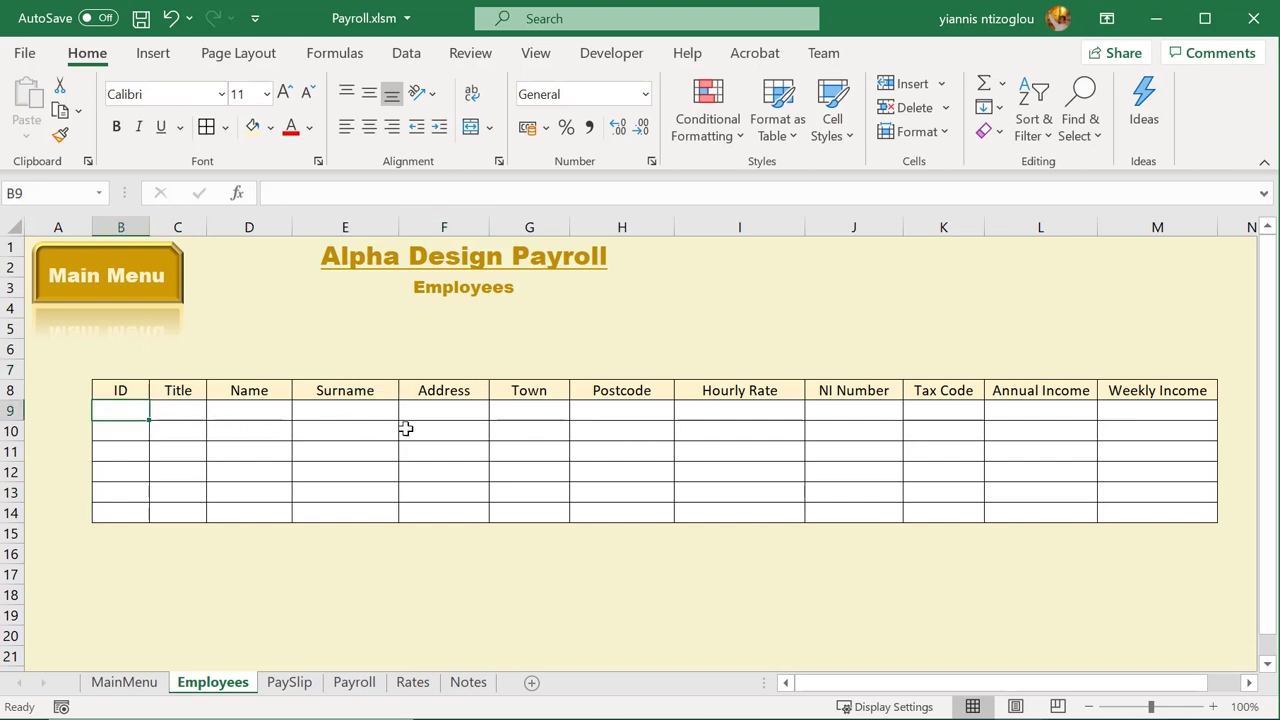
text(1)
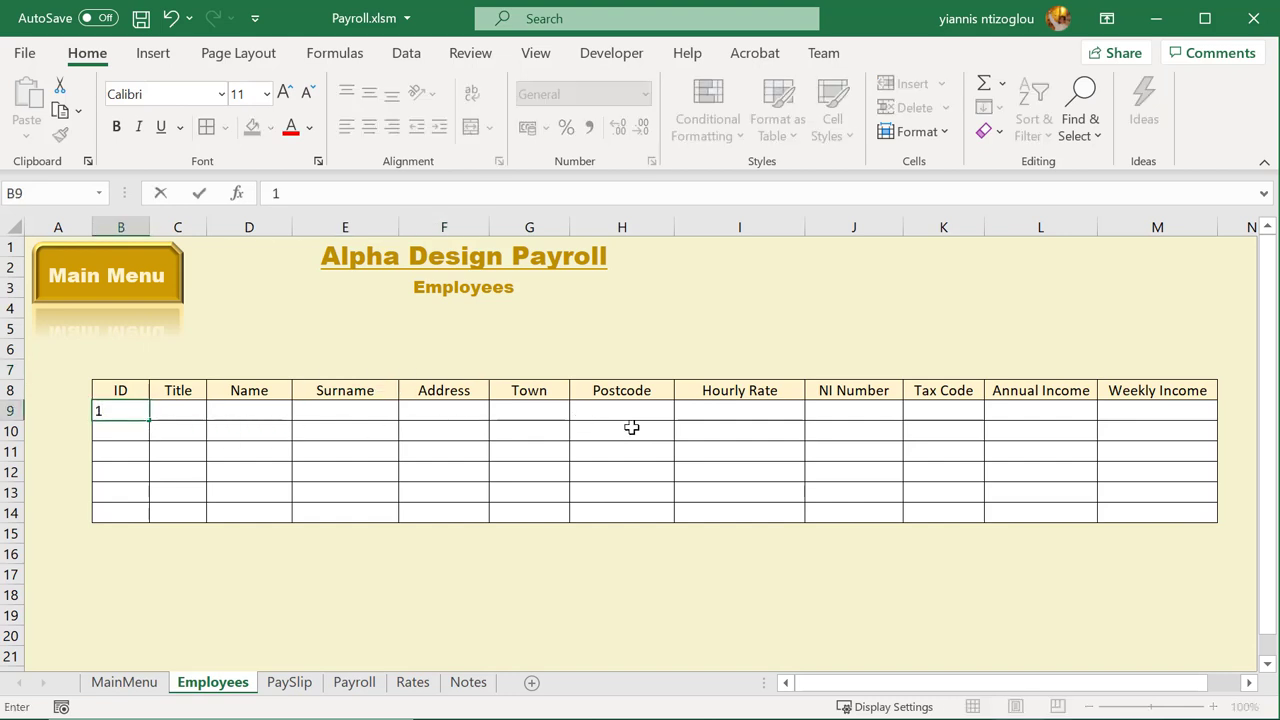
click(152, 432)
click(116, 431)
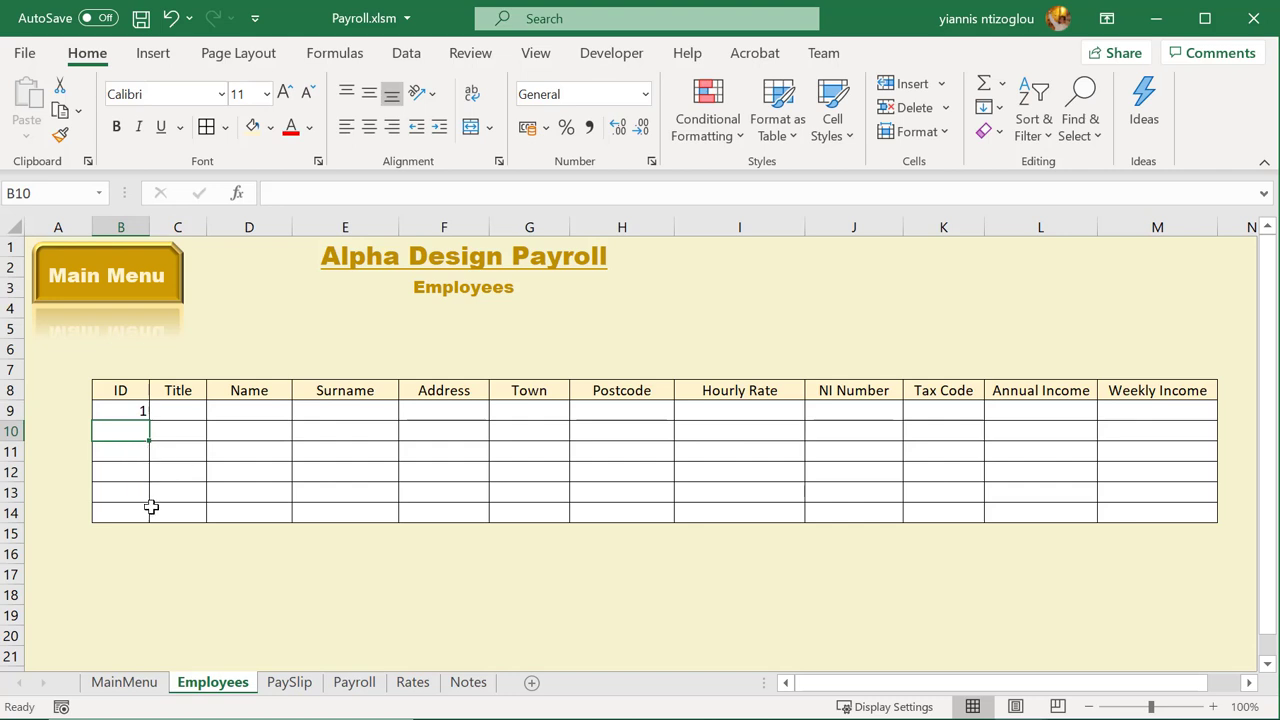
click(126, 414)
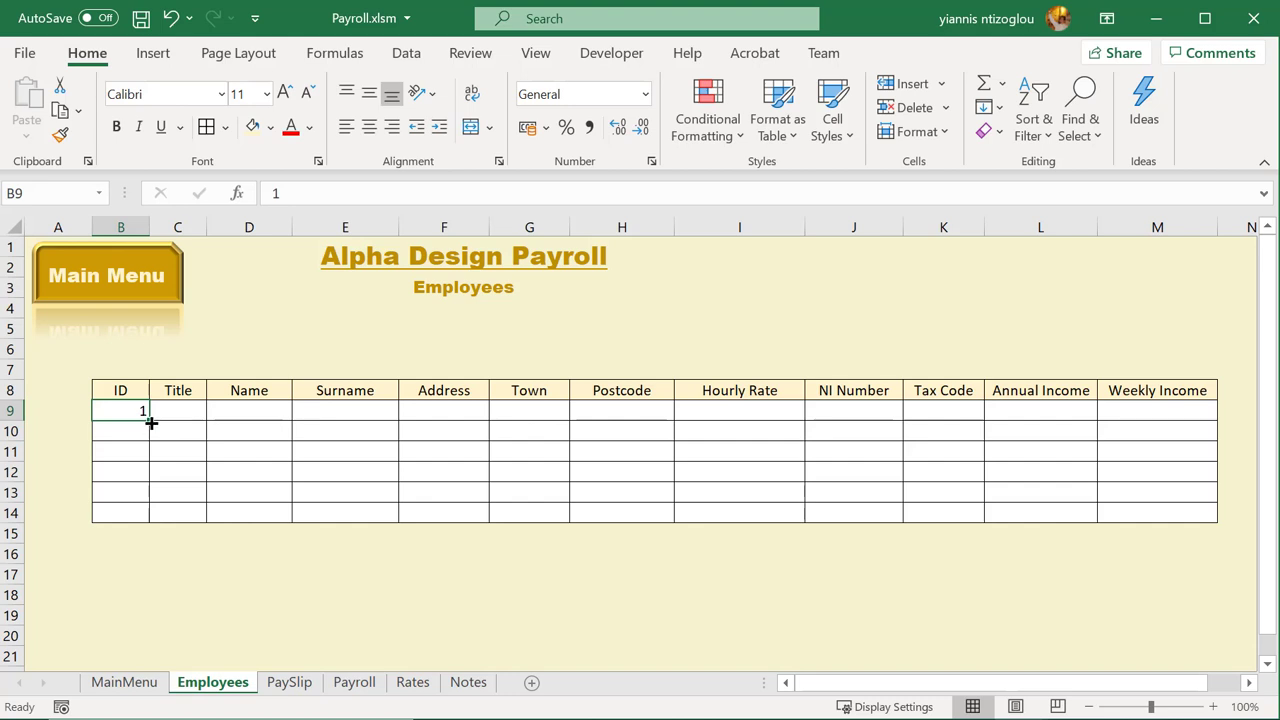
drag(152, 419, 155, 520)
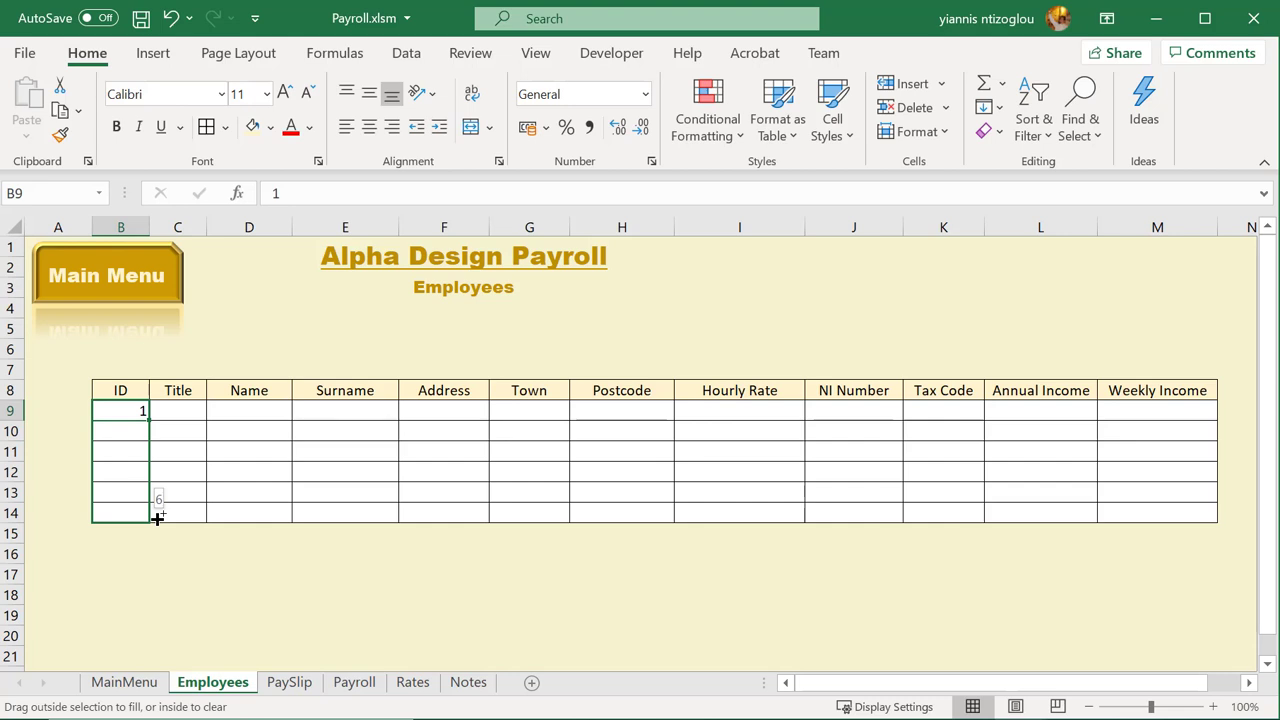
drag(158, 517, 157, 514)
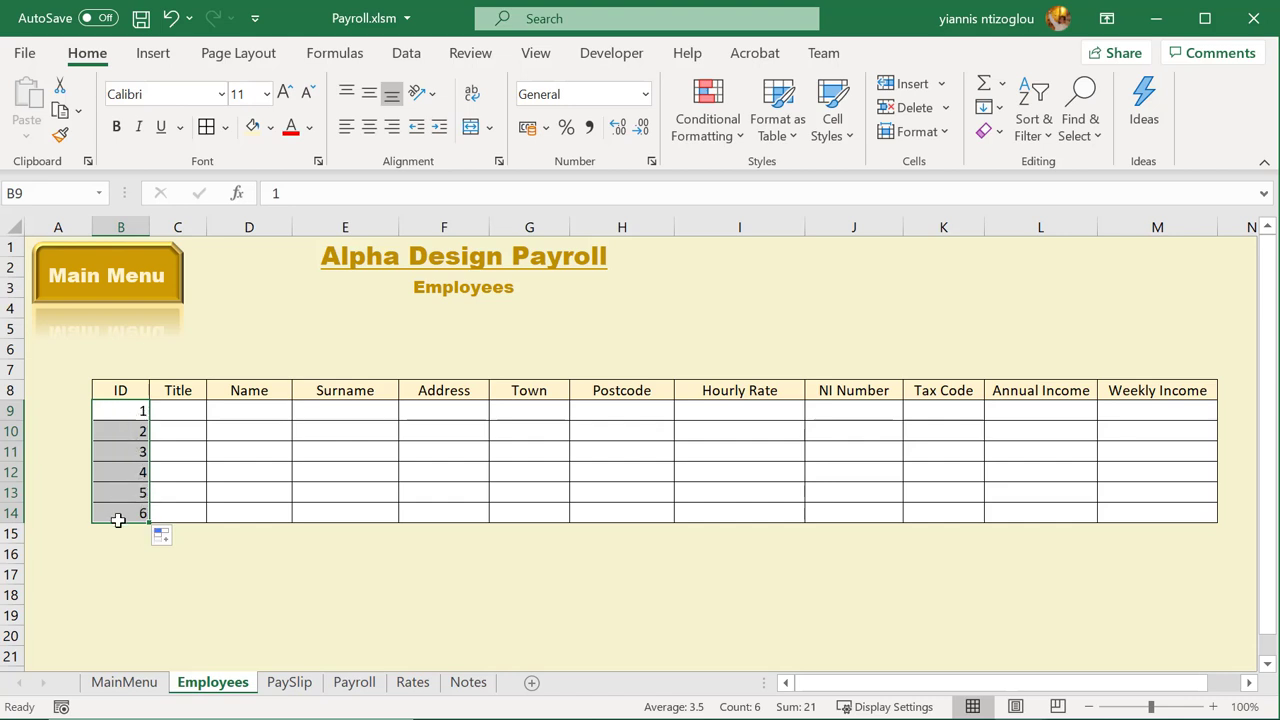
Enter the titles Mr and Mrs for employees 1 and 2 in C9:C10
click(194, 406)
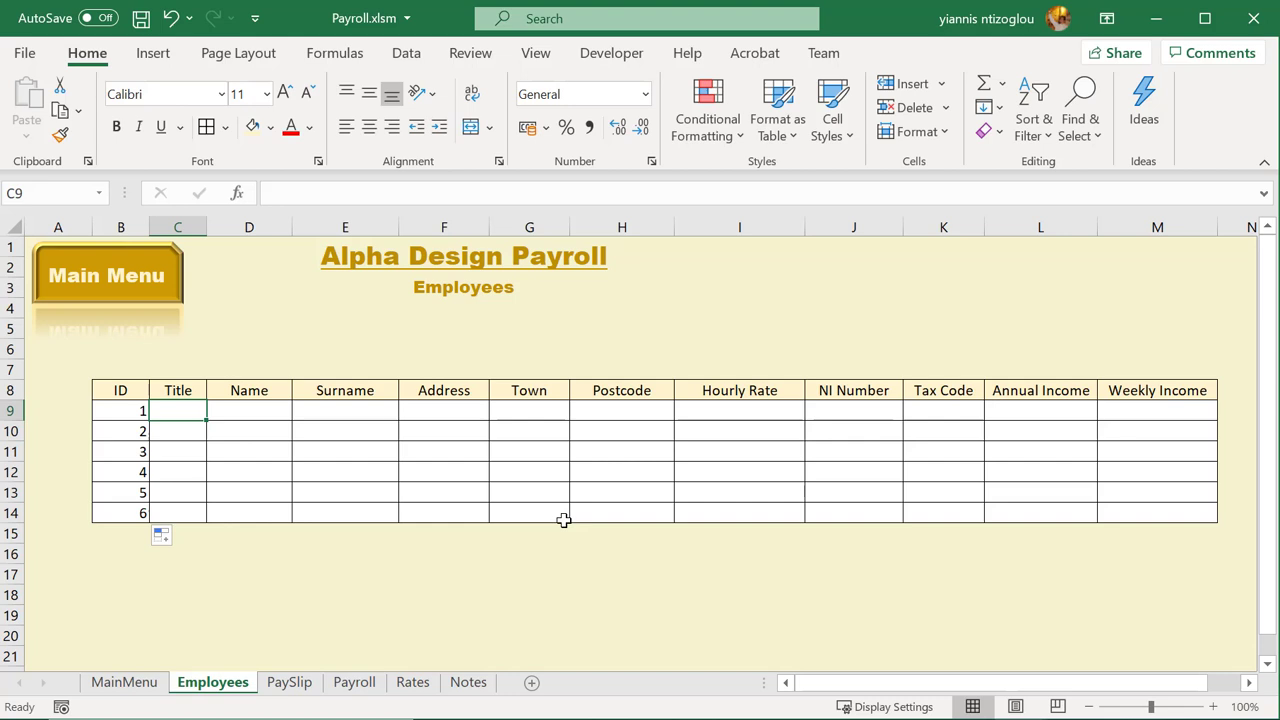
text(Mr)
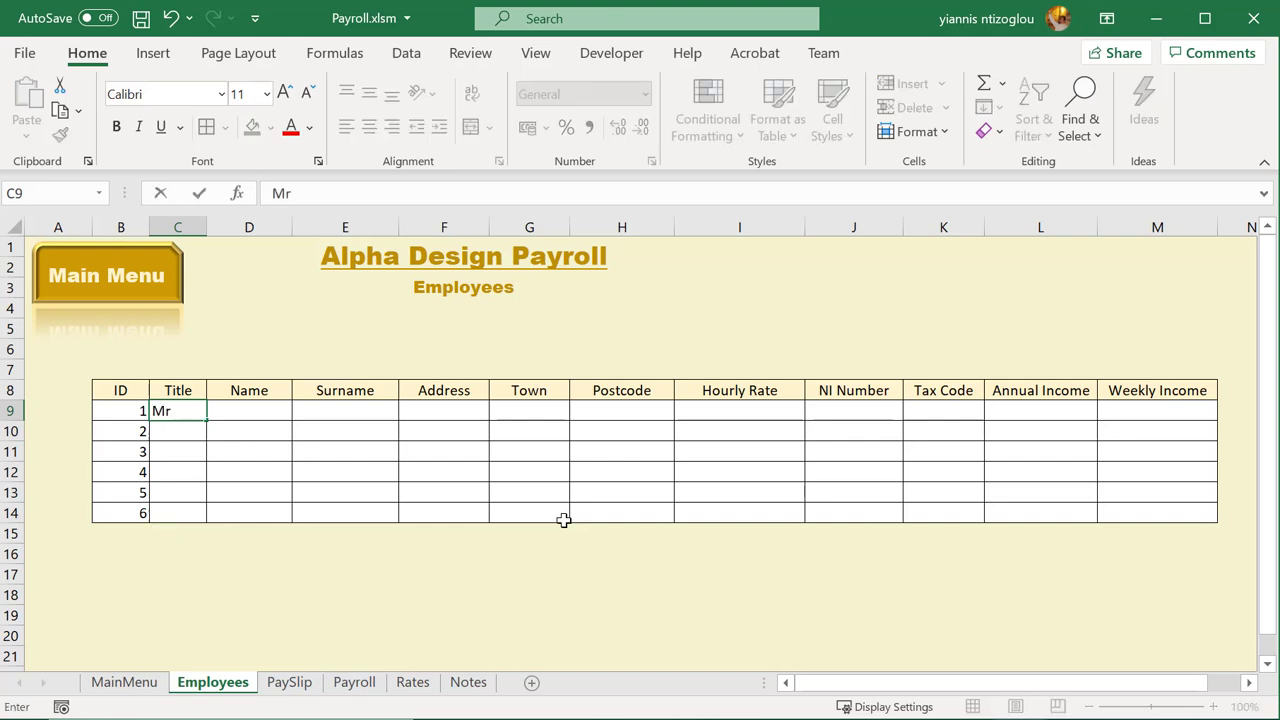
key(Return)
text(Mr)
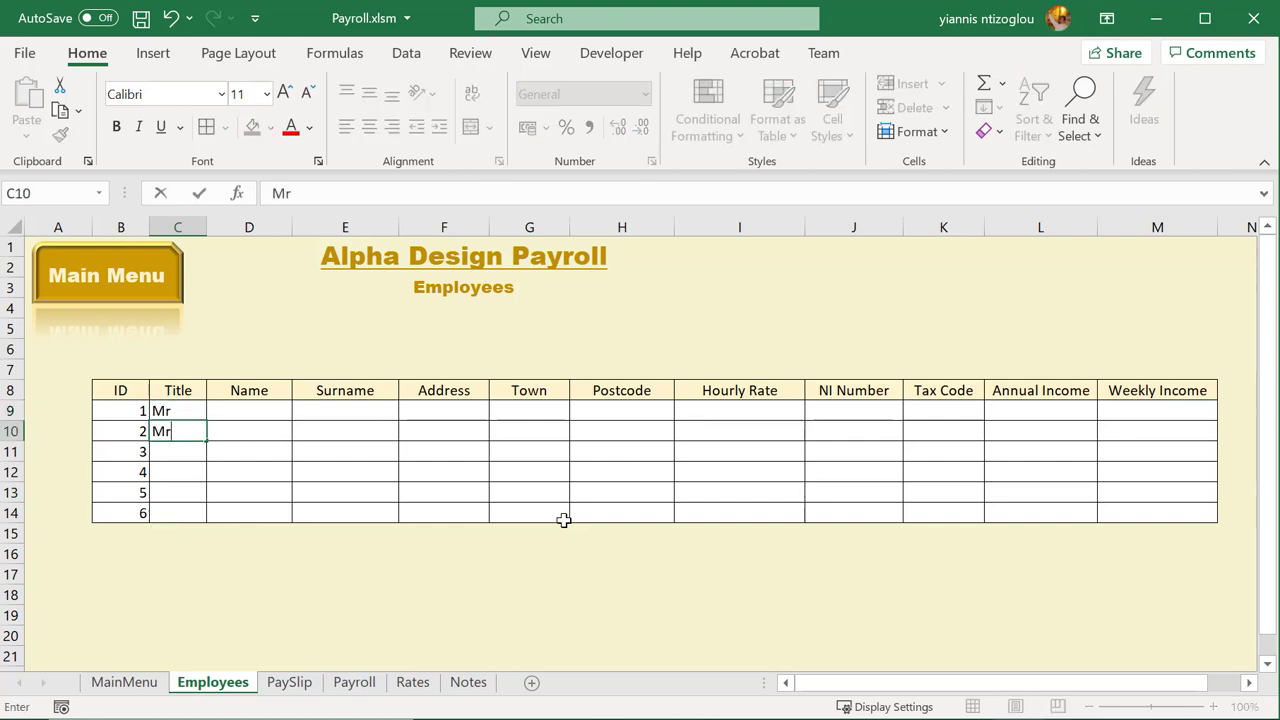
text(s)
key(Tab)
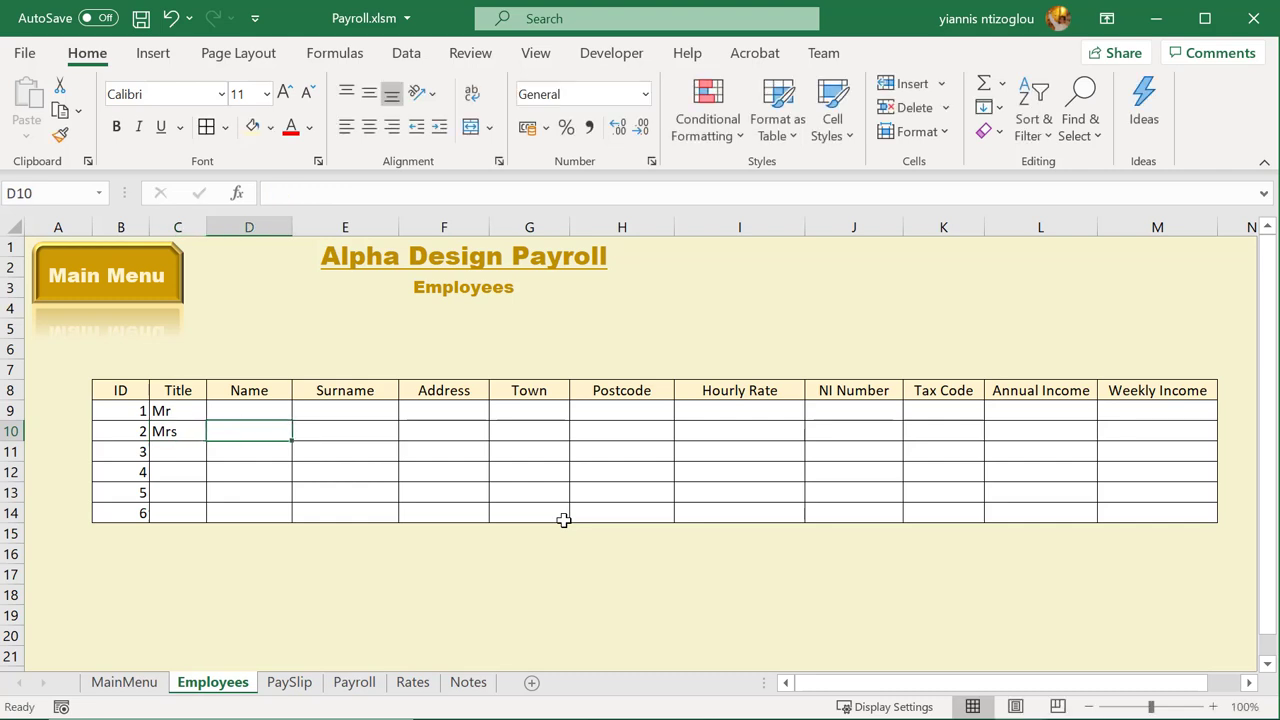
key(Return)
key(Left)
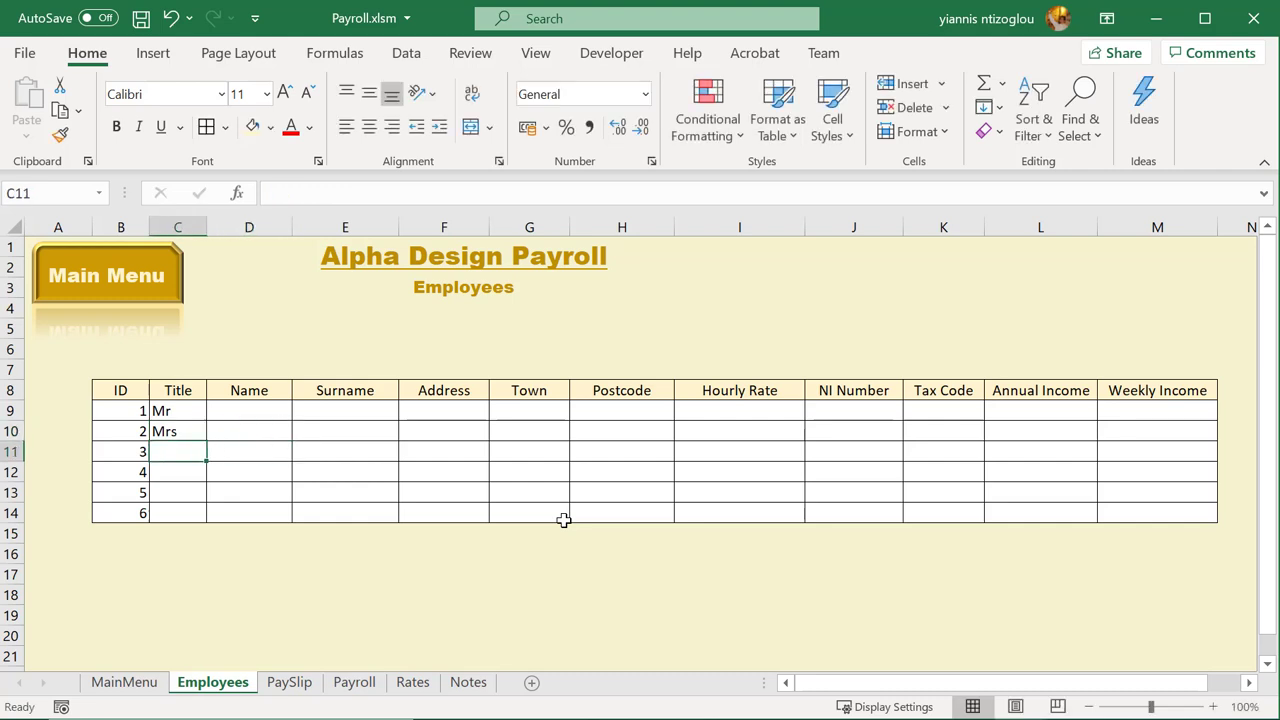
Enter the titles Miss, Dr, Mr and Mrs for employees 3 to 6 in C11:C14
text(Miss)
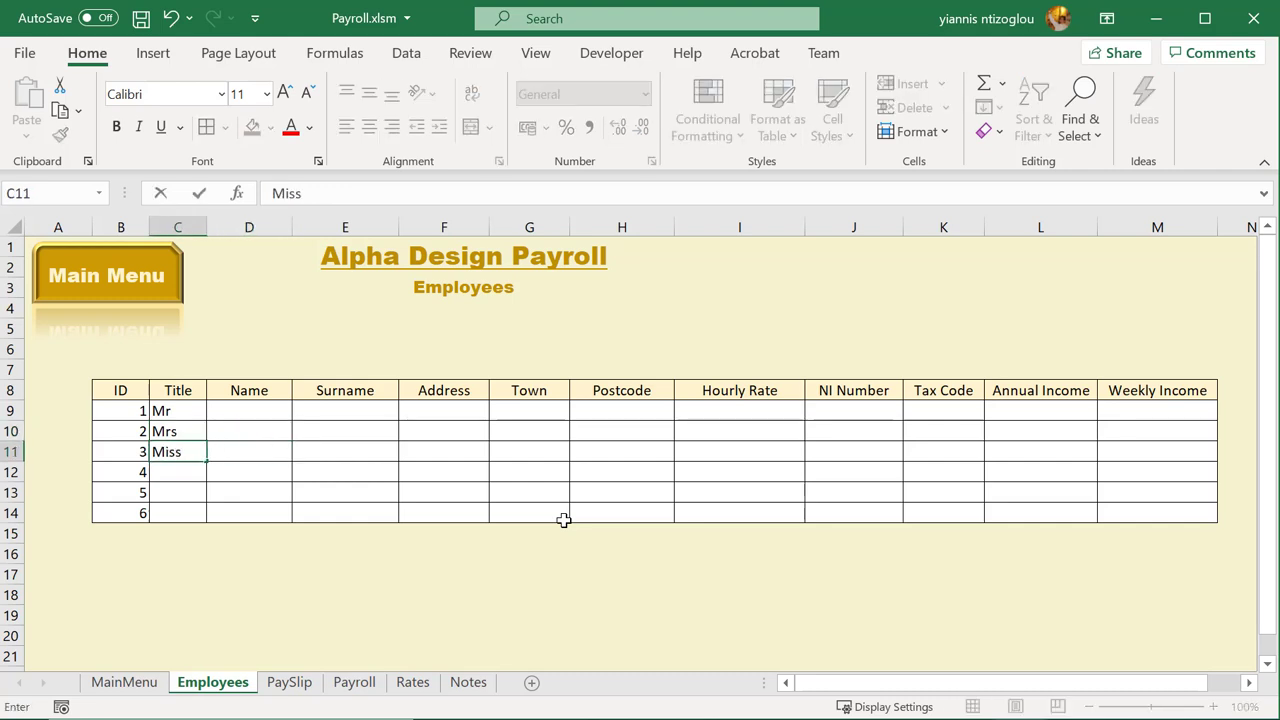
key(Return)
text(Dr)
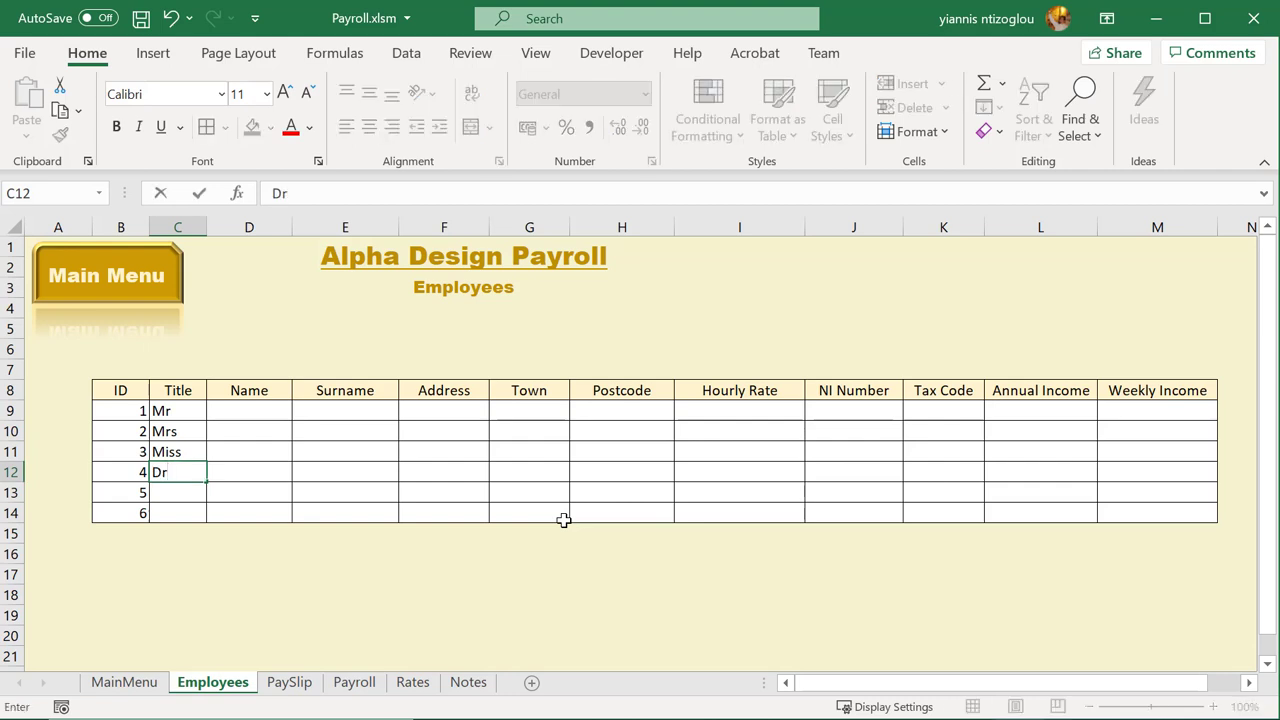
key(Return)
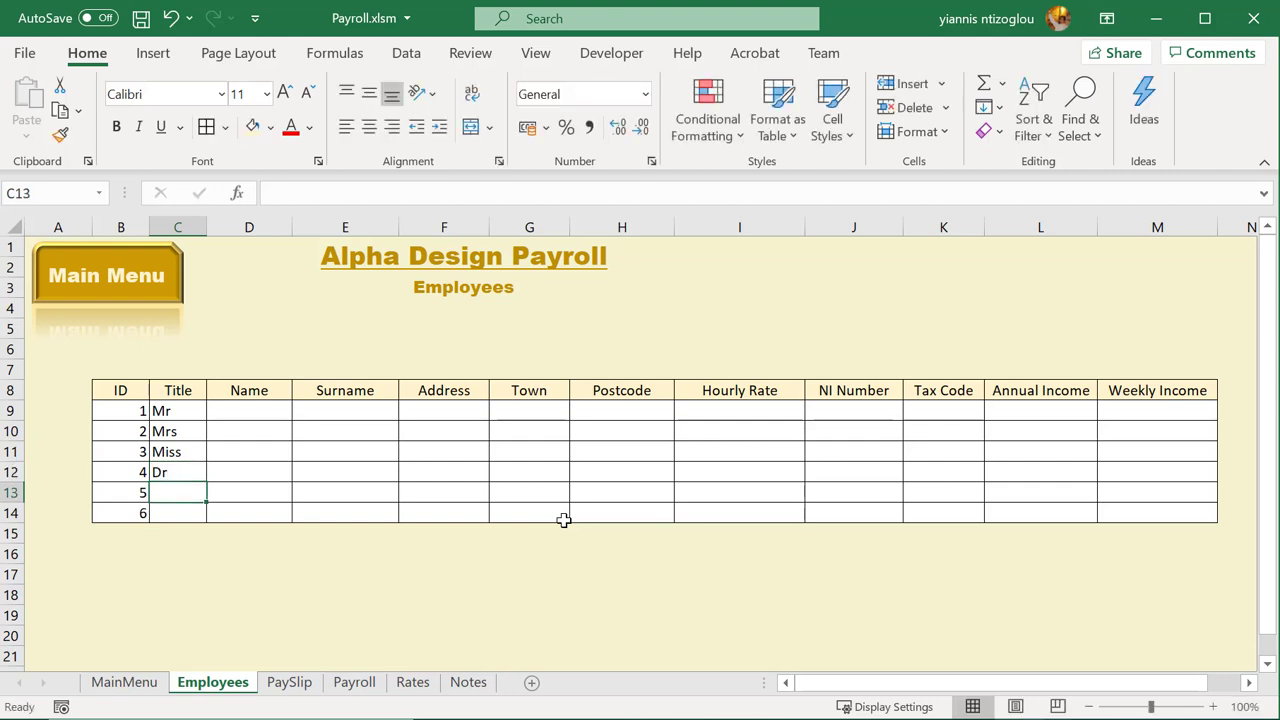
text(Mr)
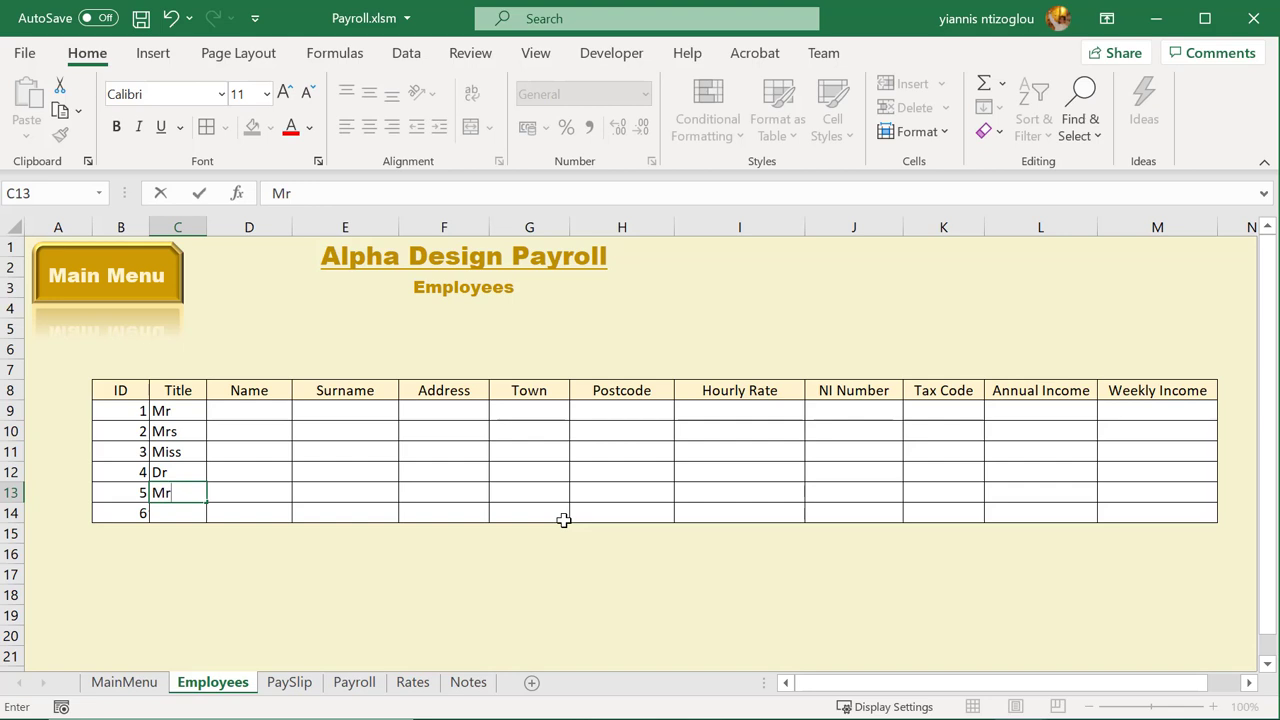
key(Return)
text(Mrs)
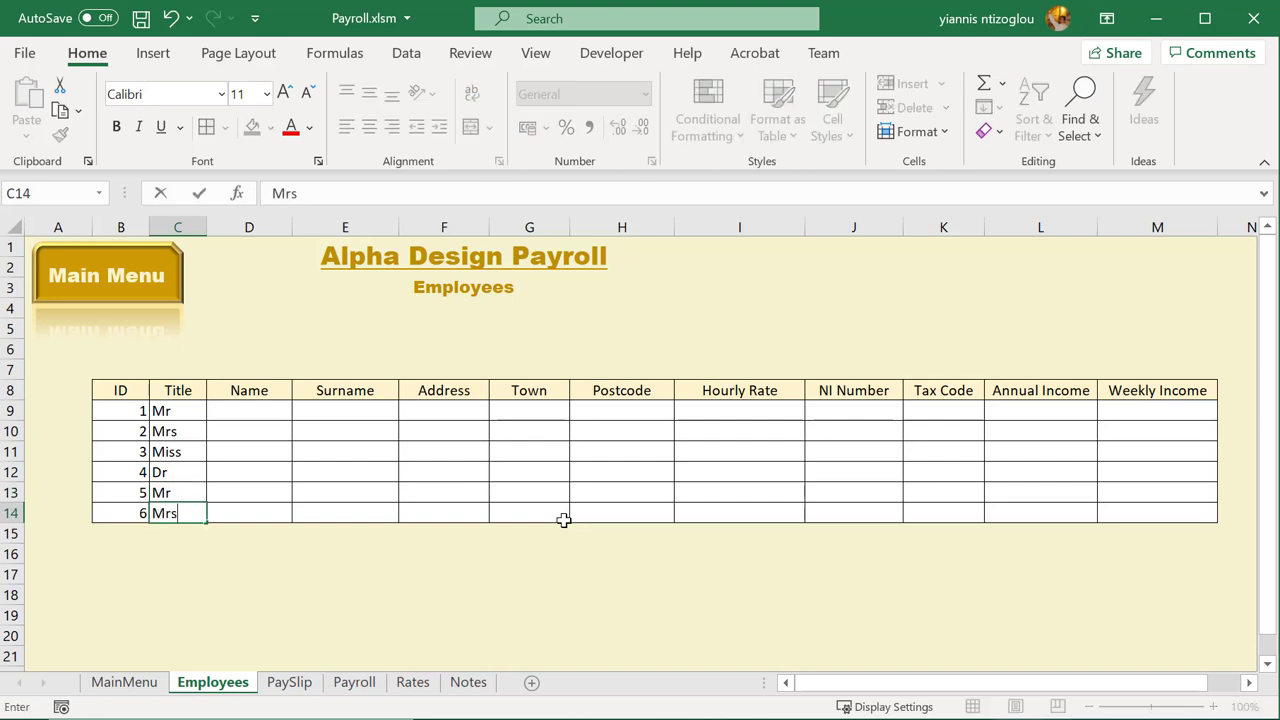
Enter the first names of employees 1 to 4 in the Name column, D9:D12
click(279, 410)
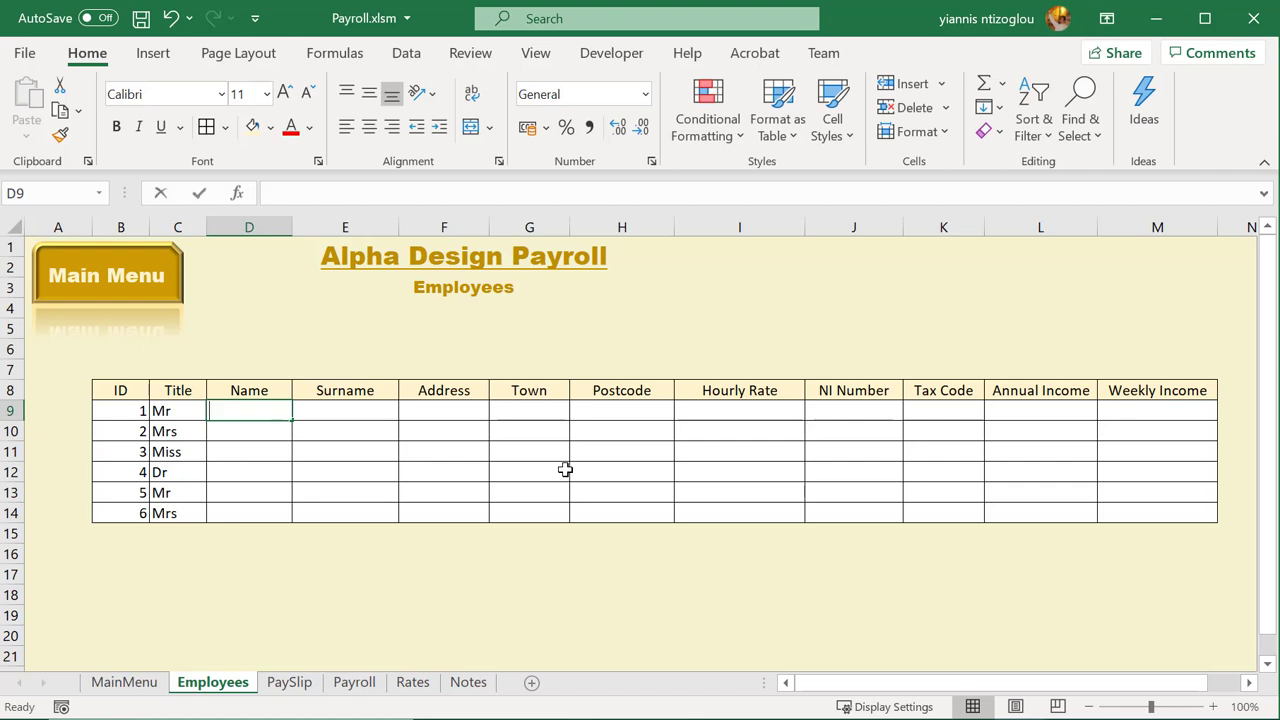
text(John)
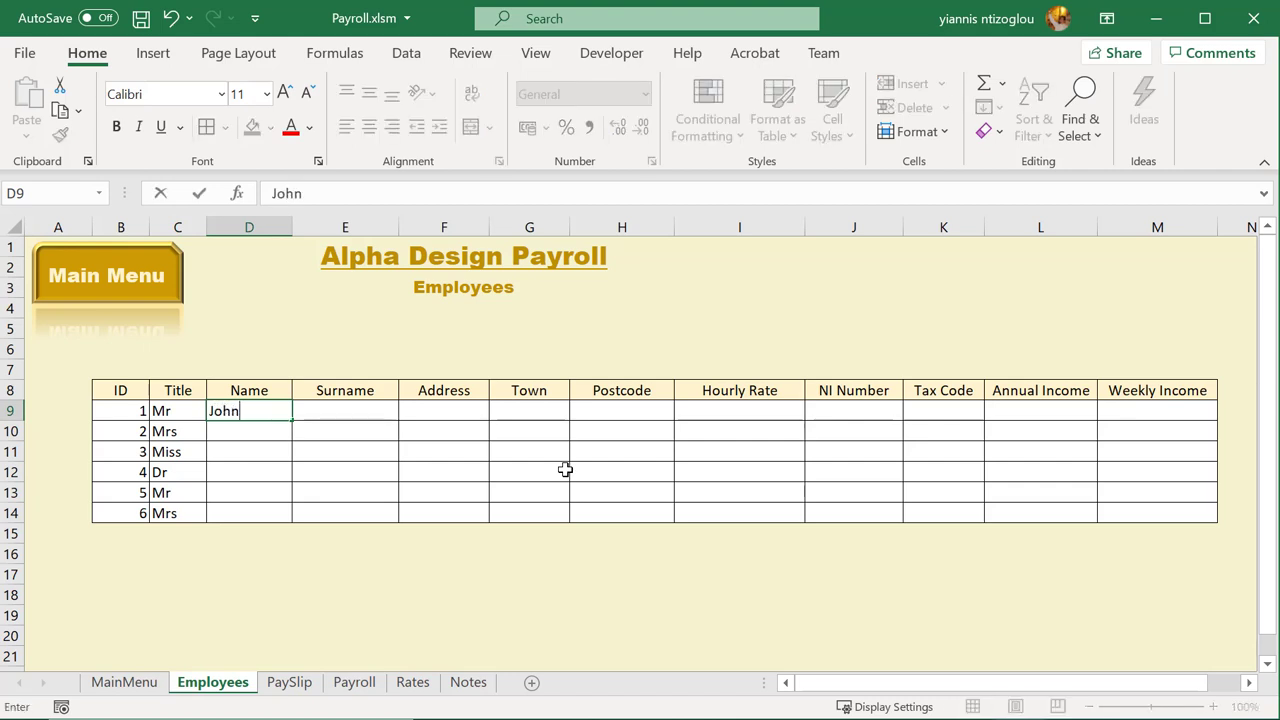
key(Return)
text(David)
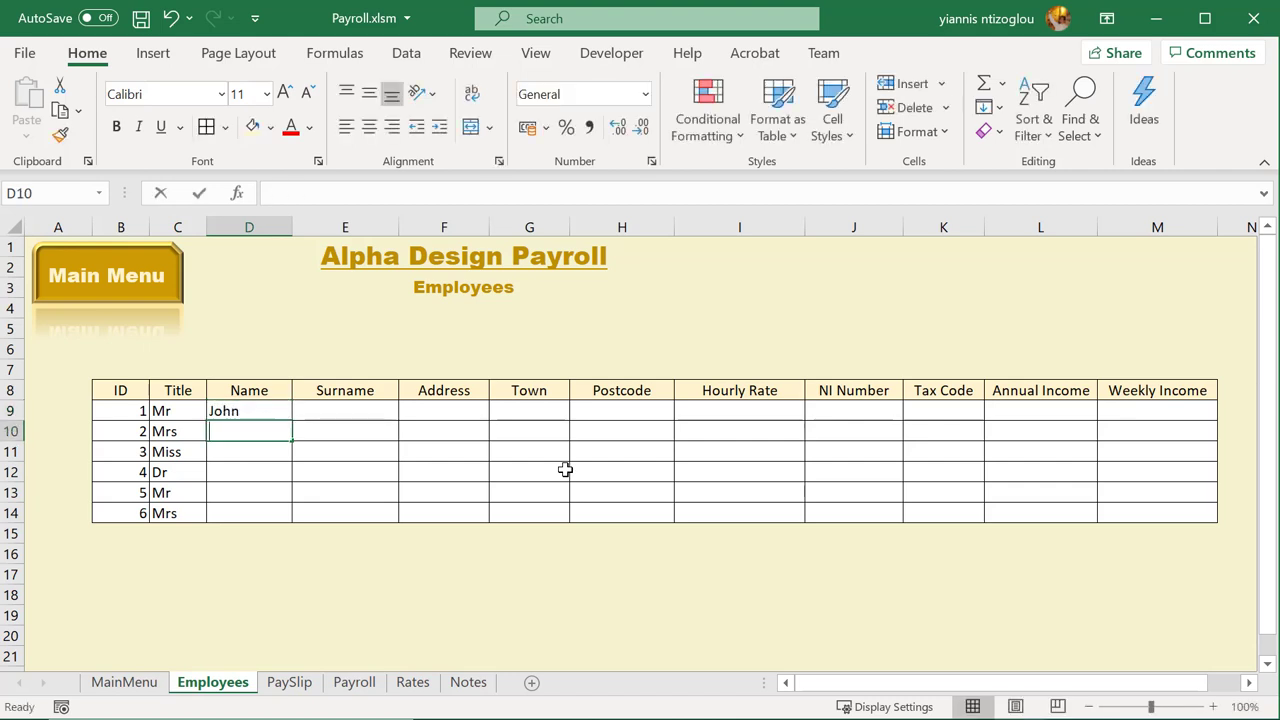
key(Return)
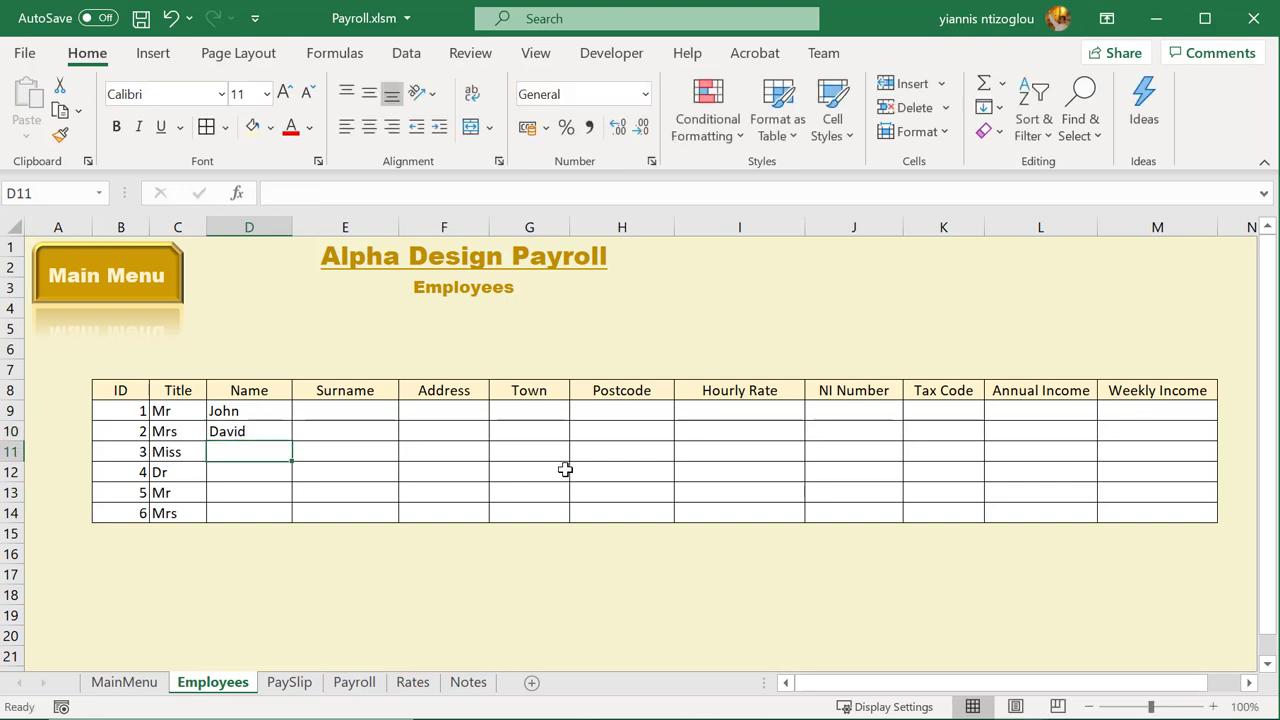
text(Alex)
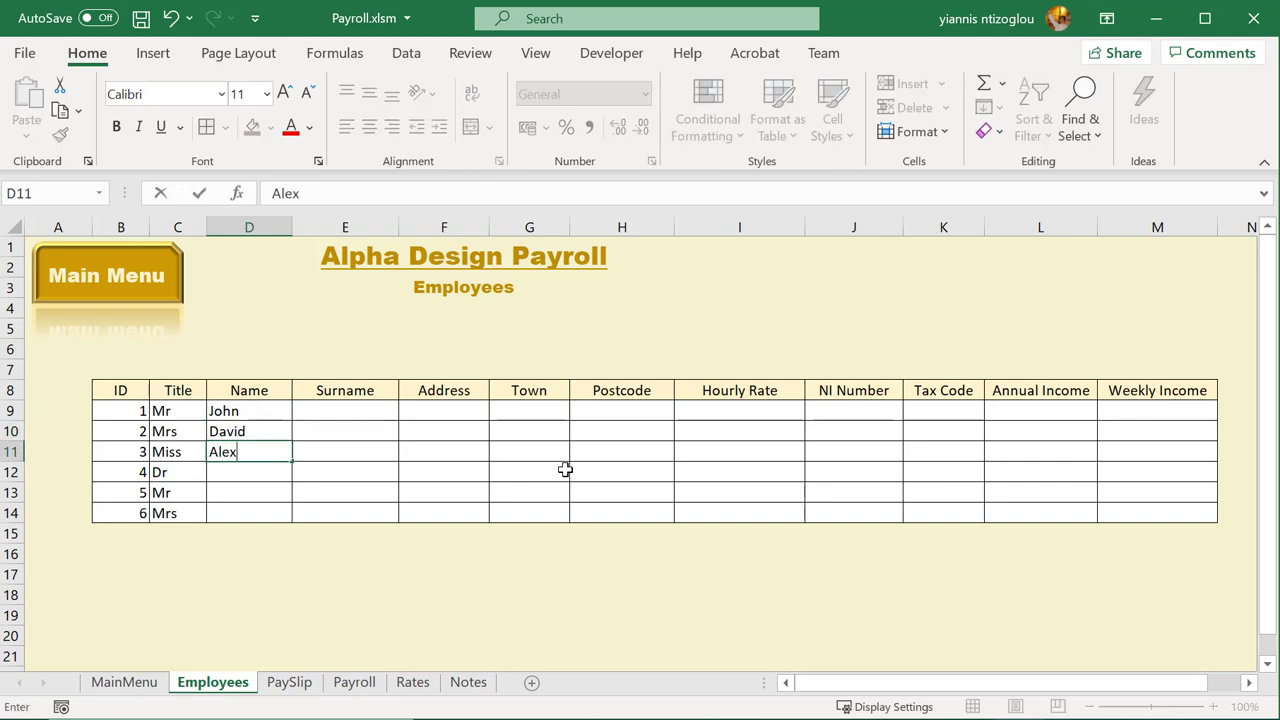
key(Return)
text(An)
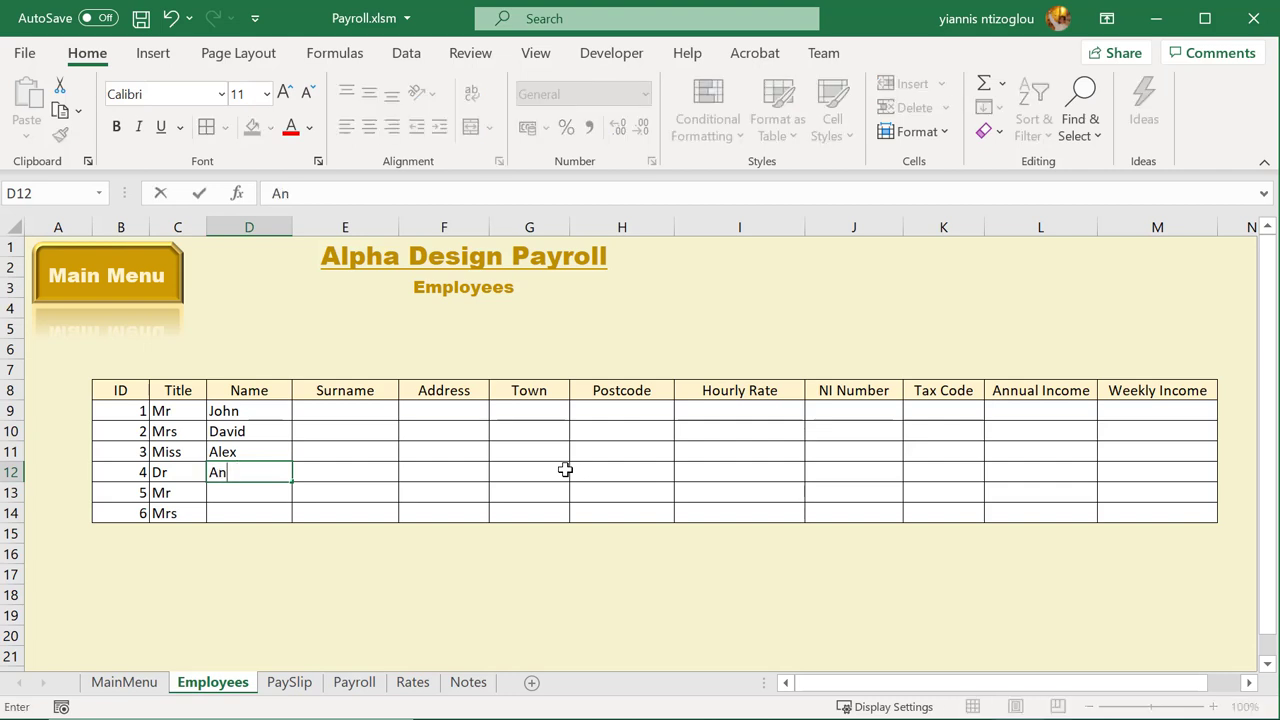
text(na)
key(Return)
Enter the first names of employees 5 and 6 in the Name column, D13:D14
key(Down)
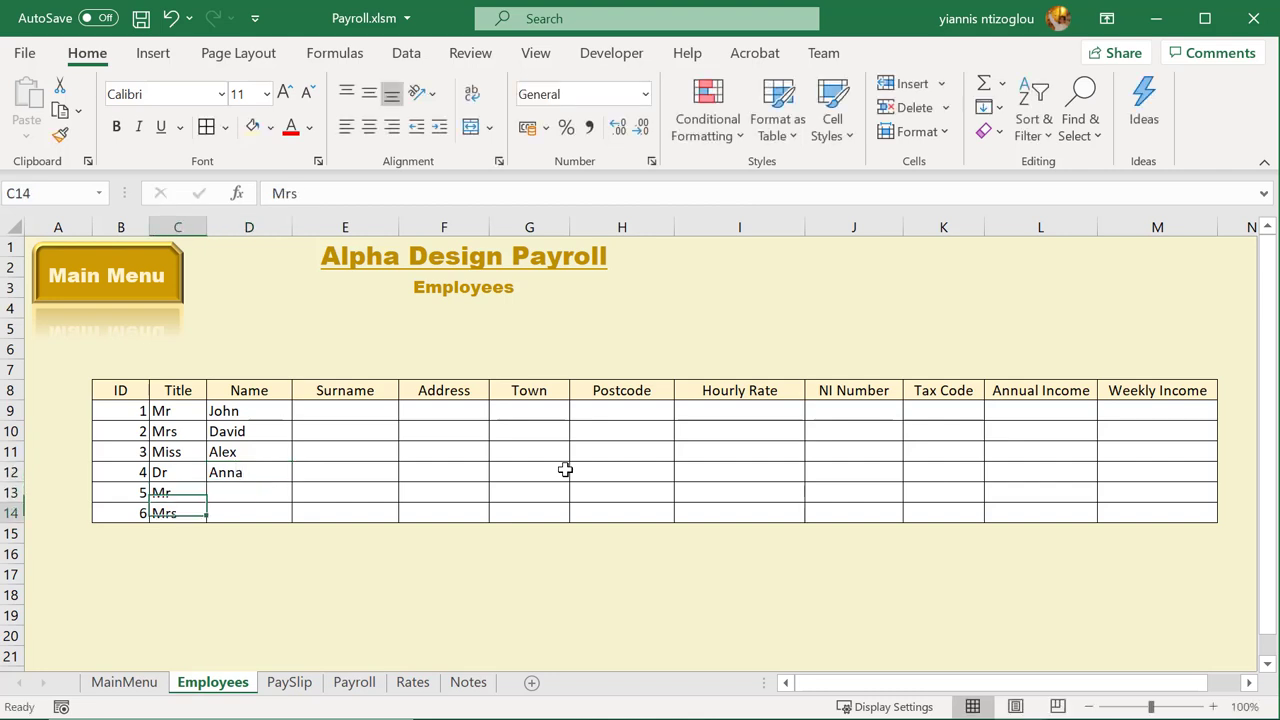
key(Right)
key(Up)
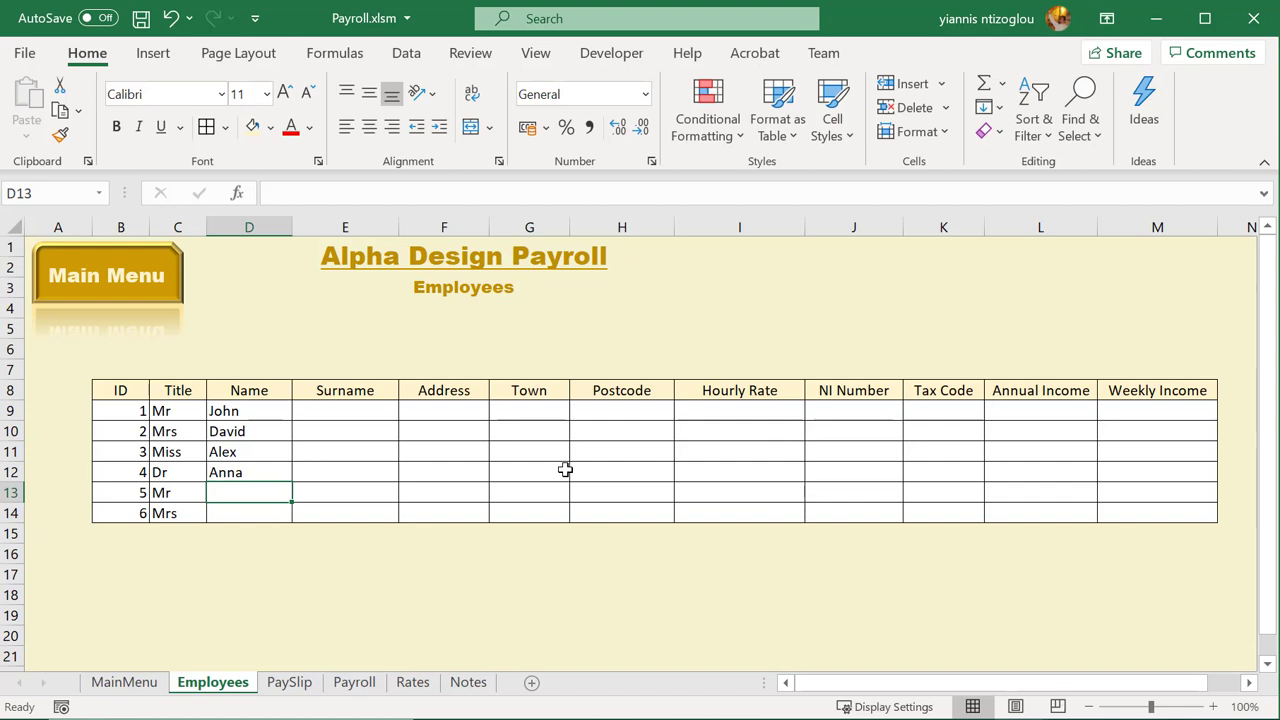
text(Vic)
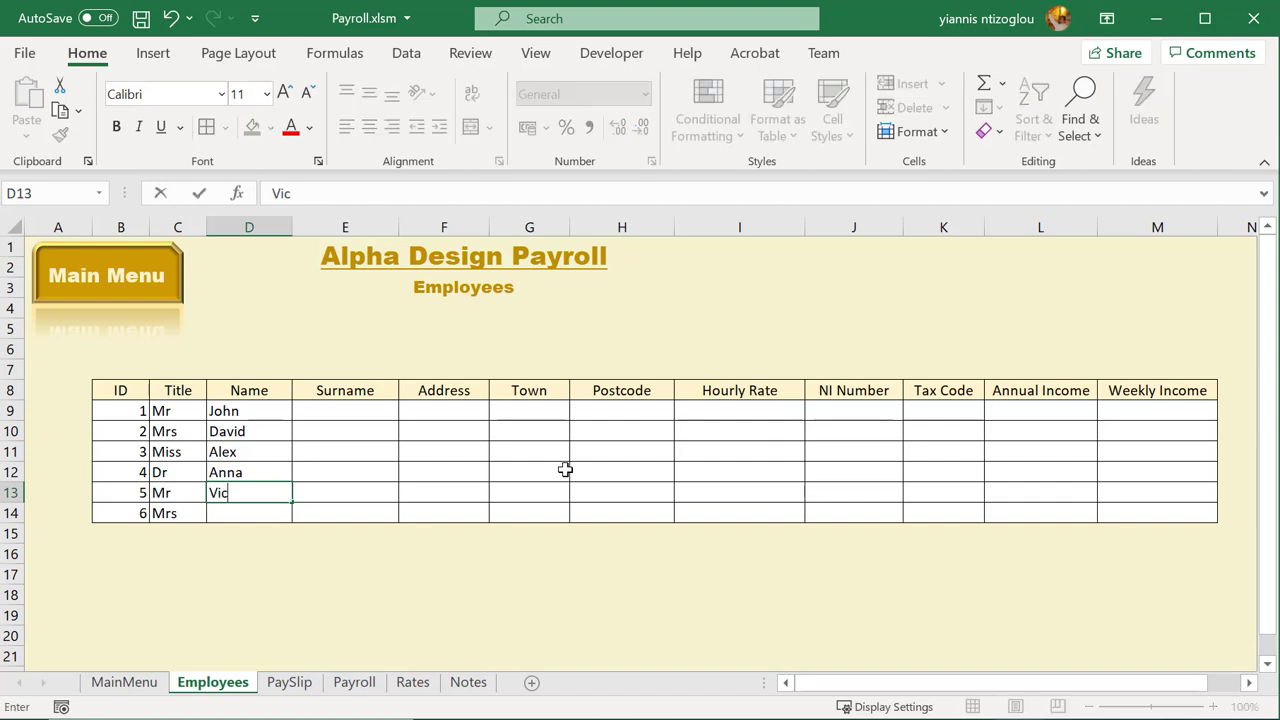
text(toria)
key(Return)
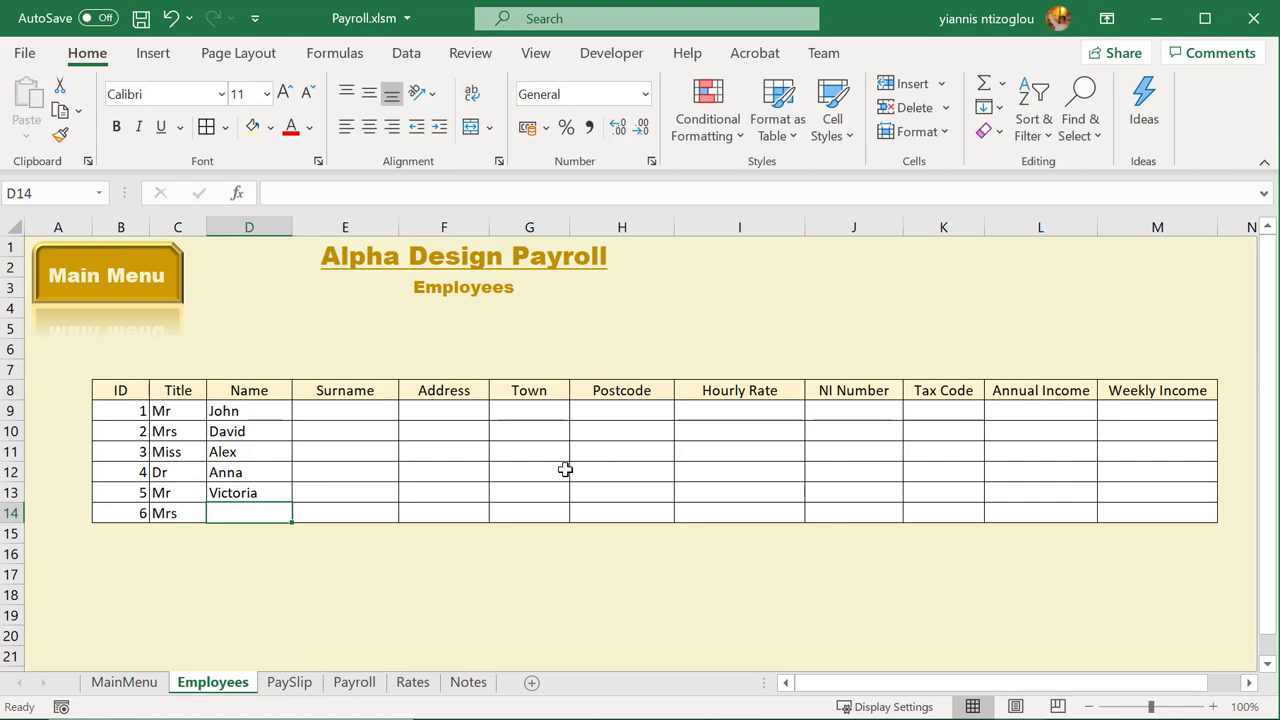
text(Ioannis)
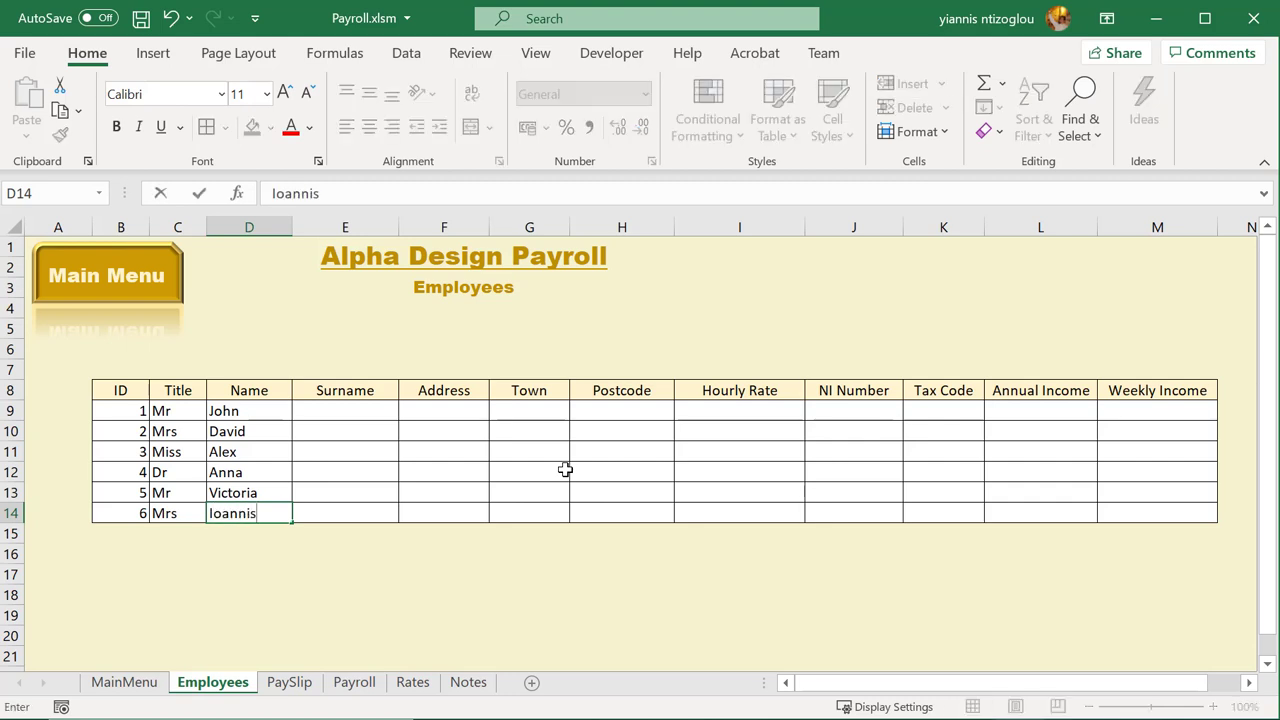
Enter the surnames of employees 1 to 3 in the Surname column, E9:E11
click(370, 420)
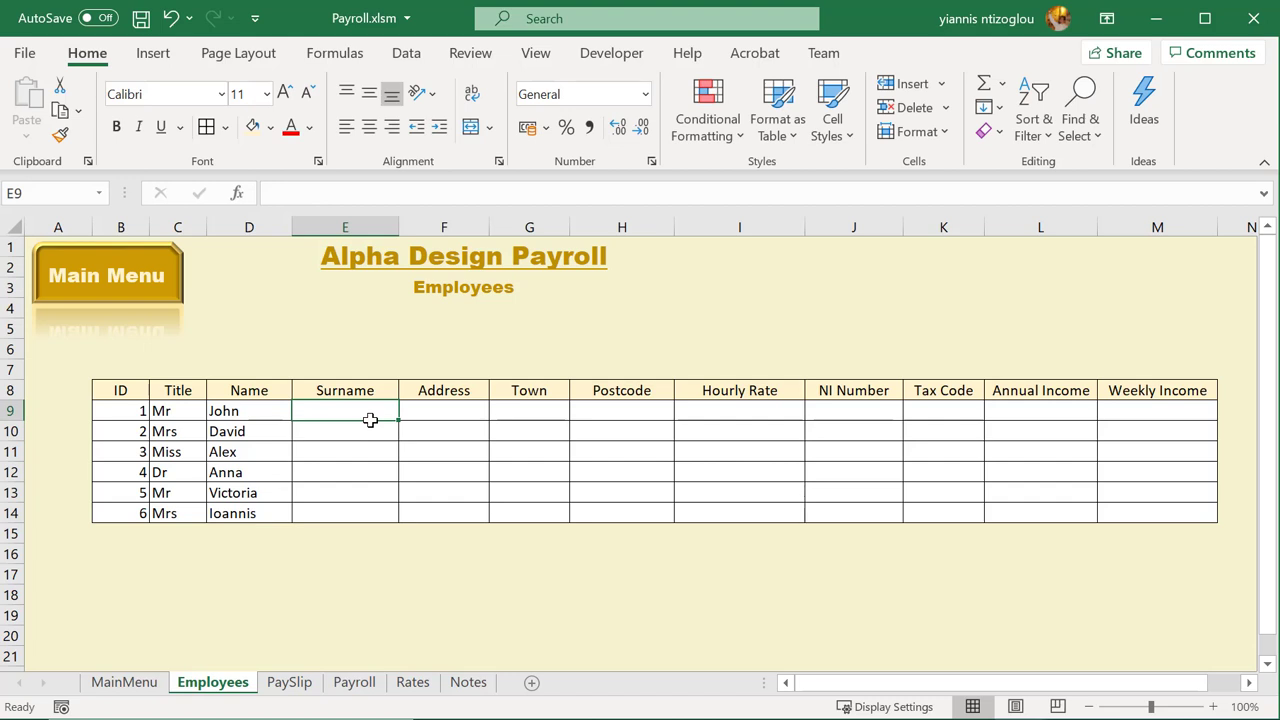
text(White)
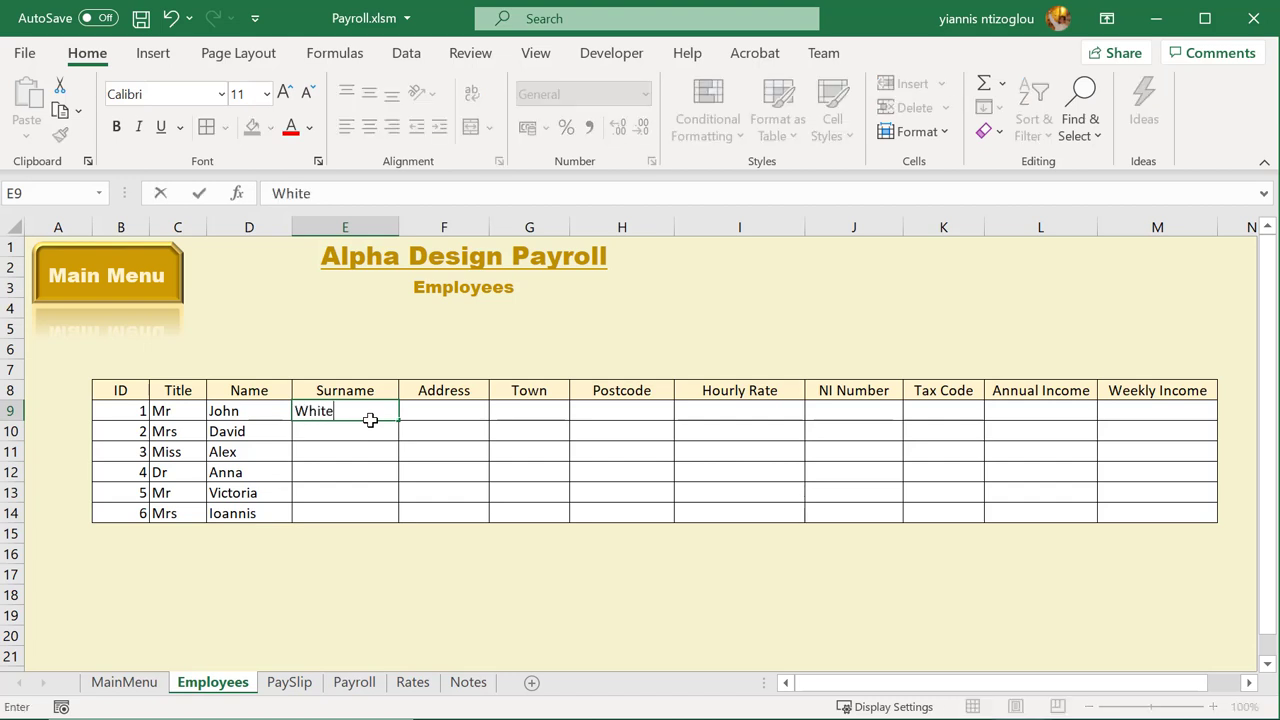
key(Tab)
key(Return)
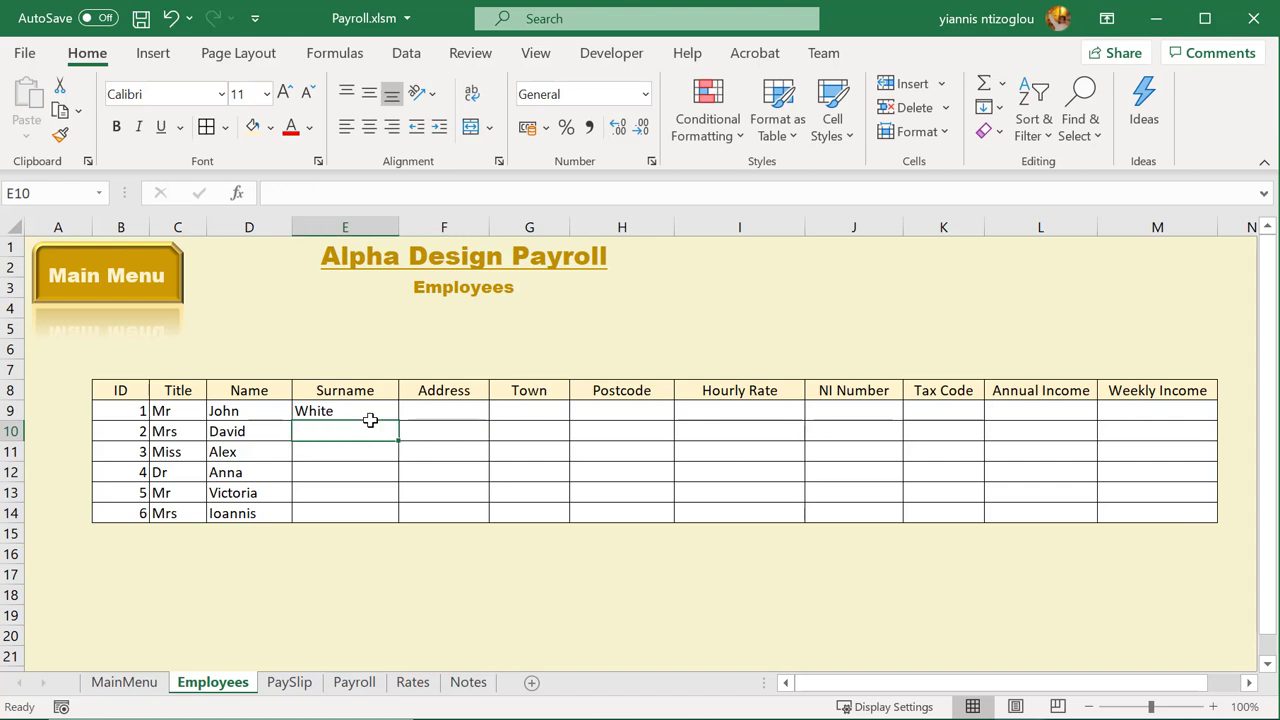
text(Green)
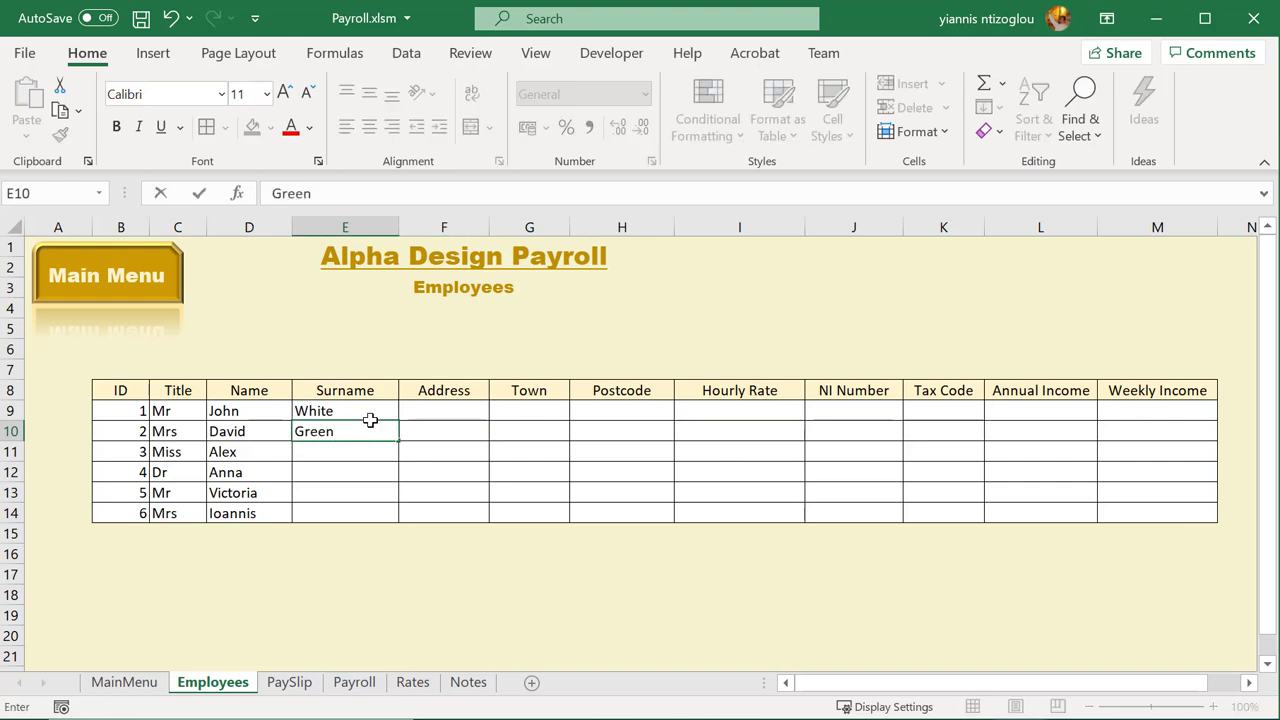
key(Return)
text(Blue)
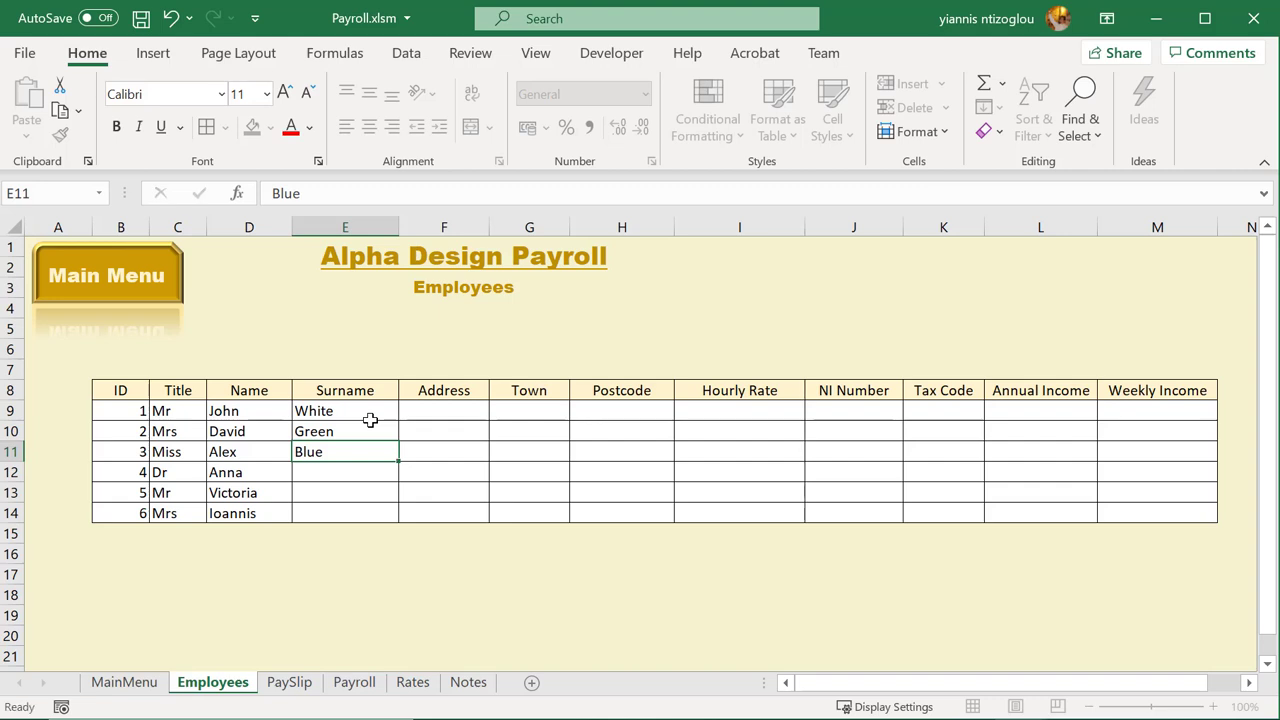
key(Return)
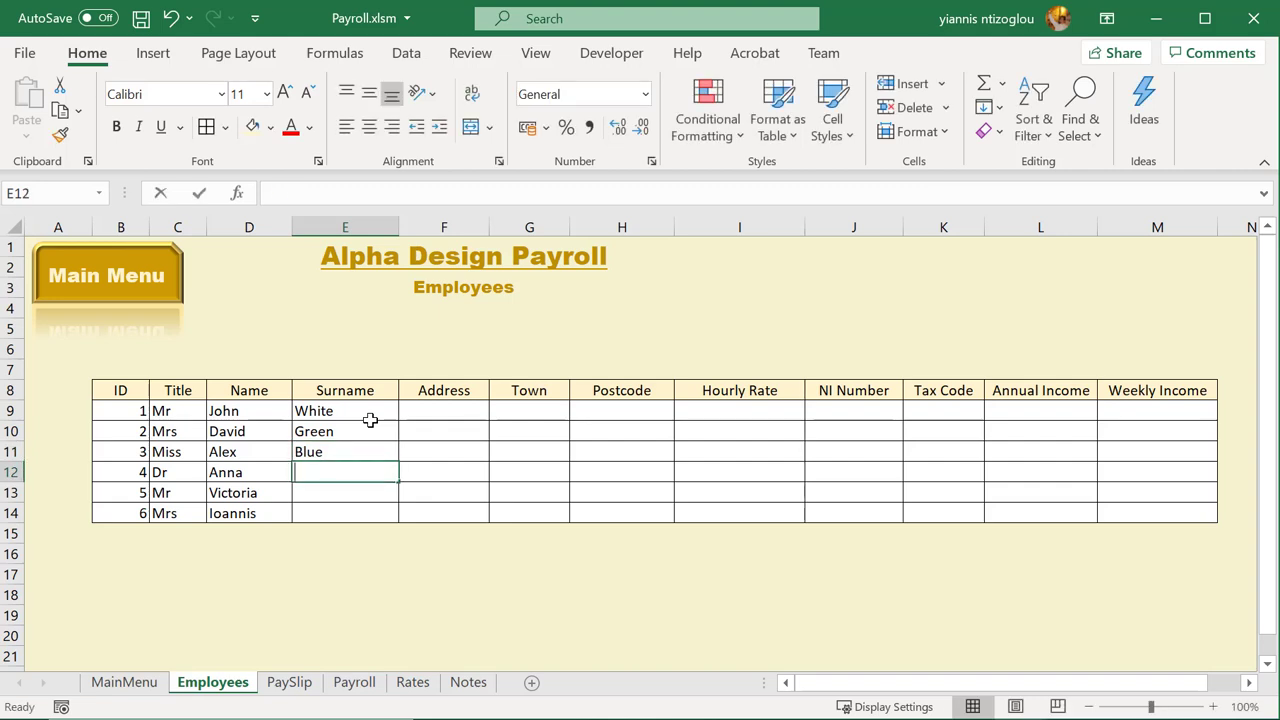
Enter the surnames of employees 4 to 6 in the Surname column, E12:E14
text(Black)
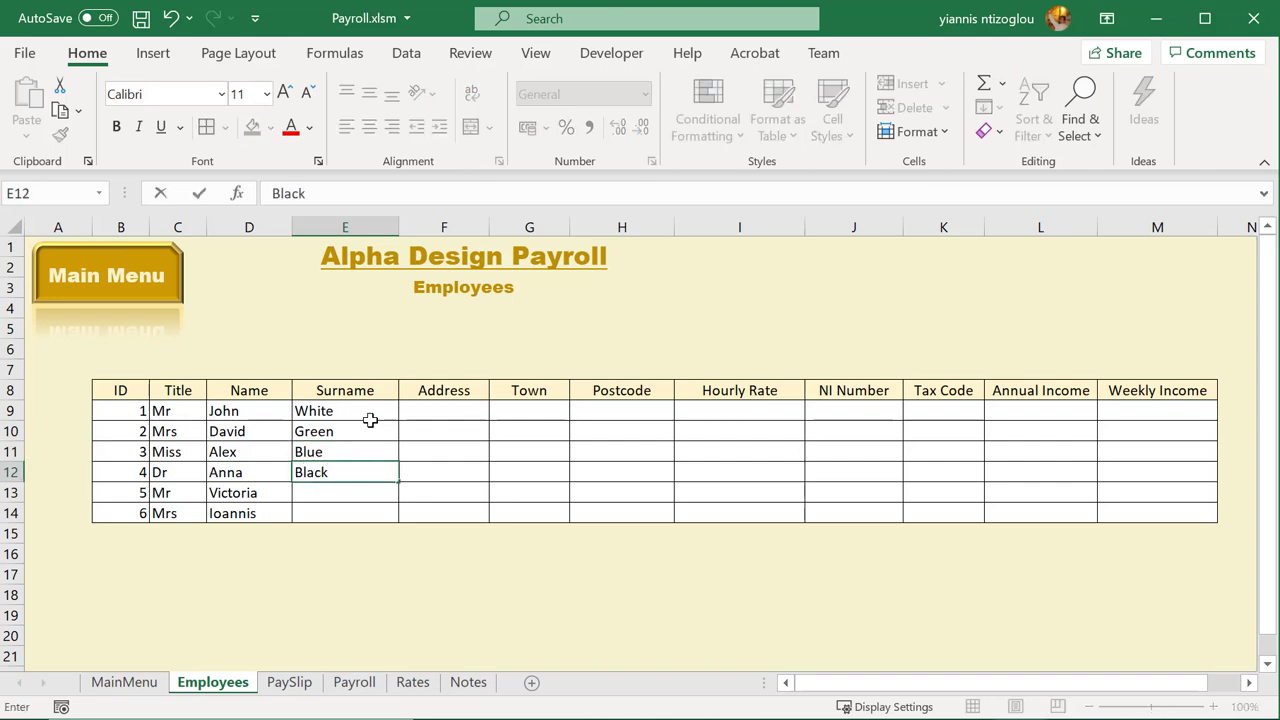
key(Return)
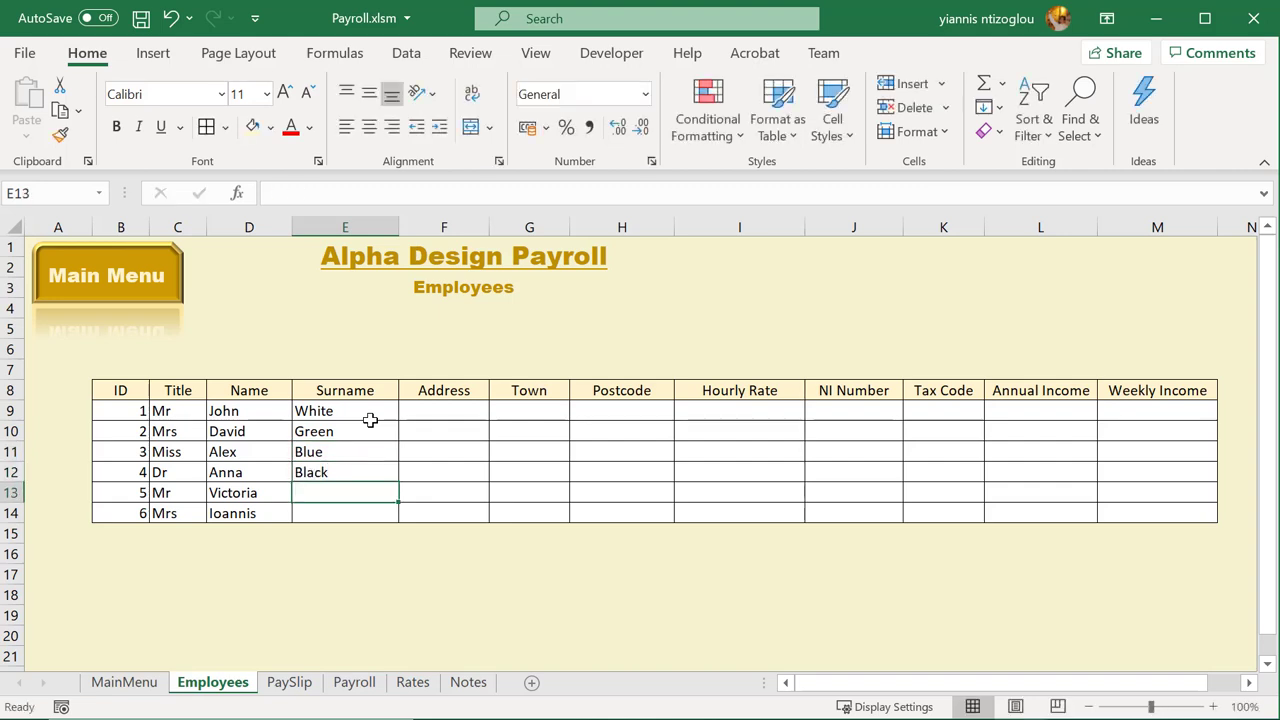
text(YE)
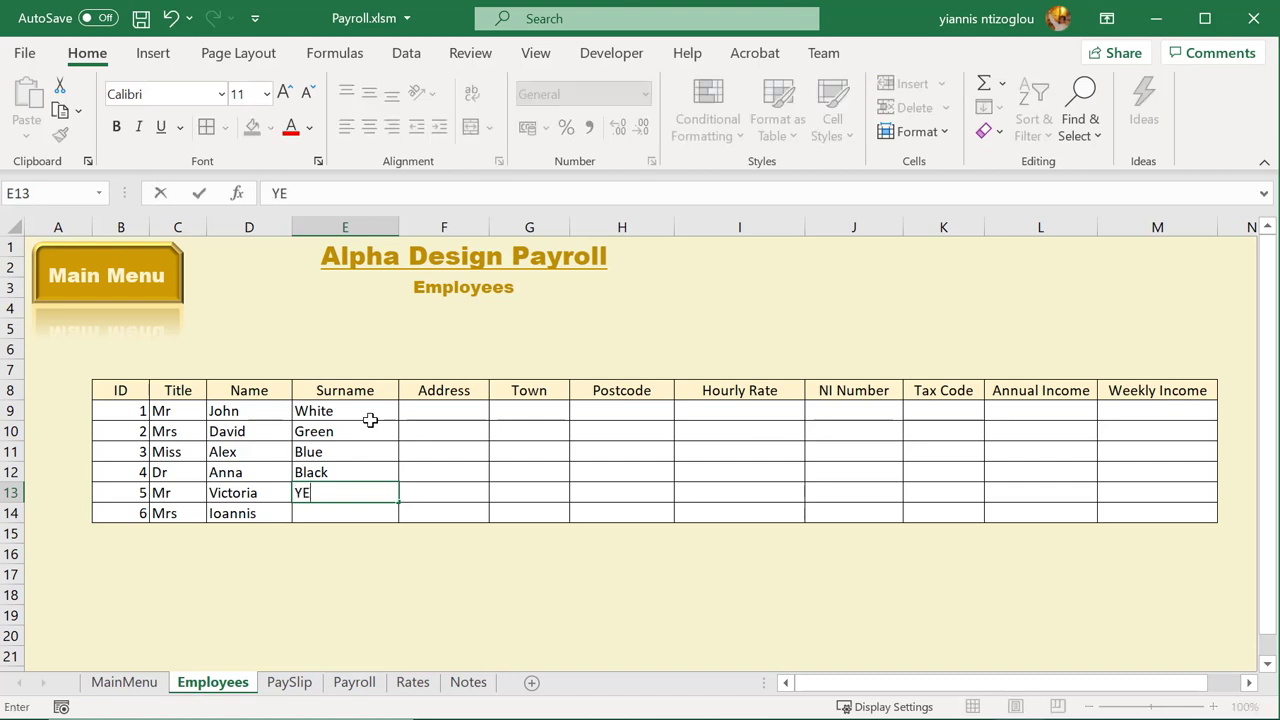
key(BackSpace)
text(ellow)
key(Return)
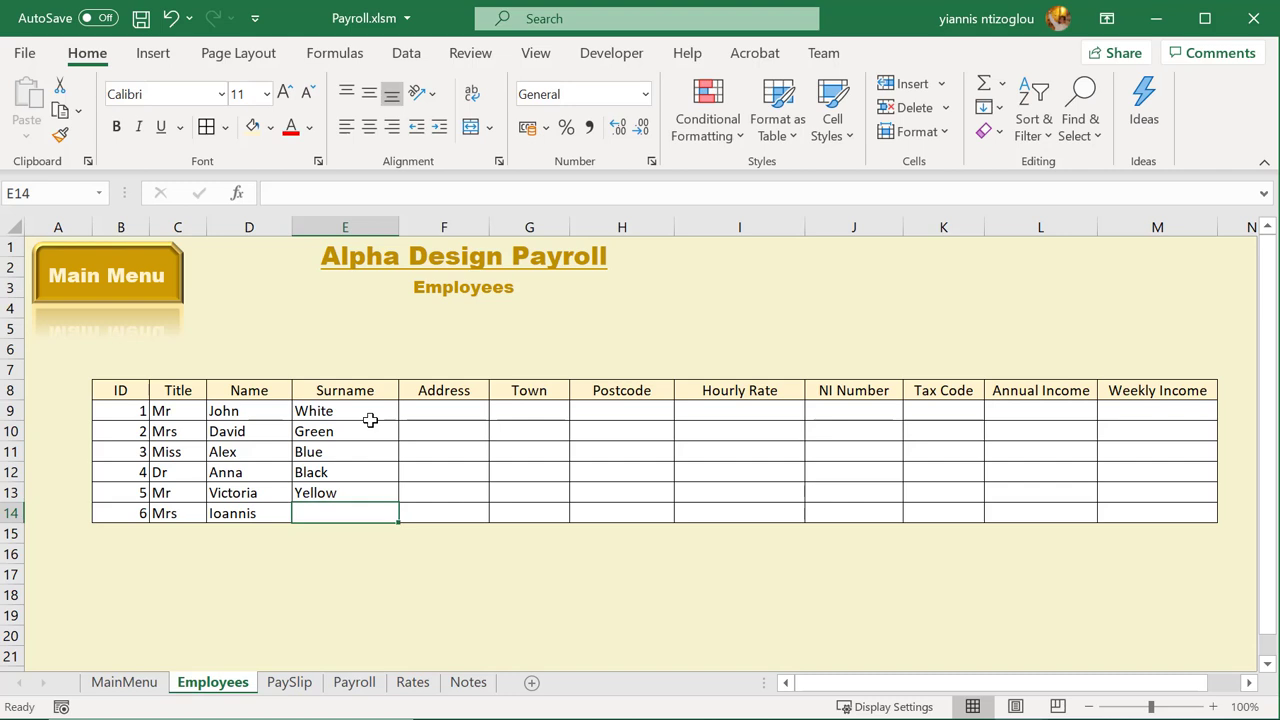
text(Or)
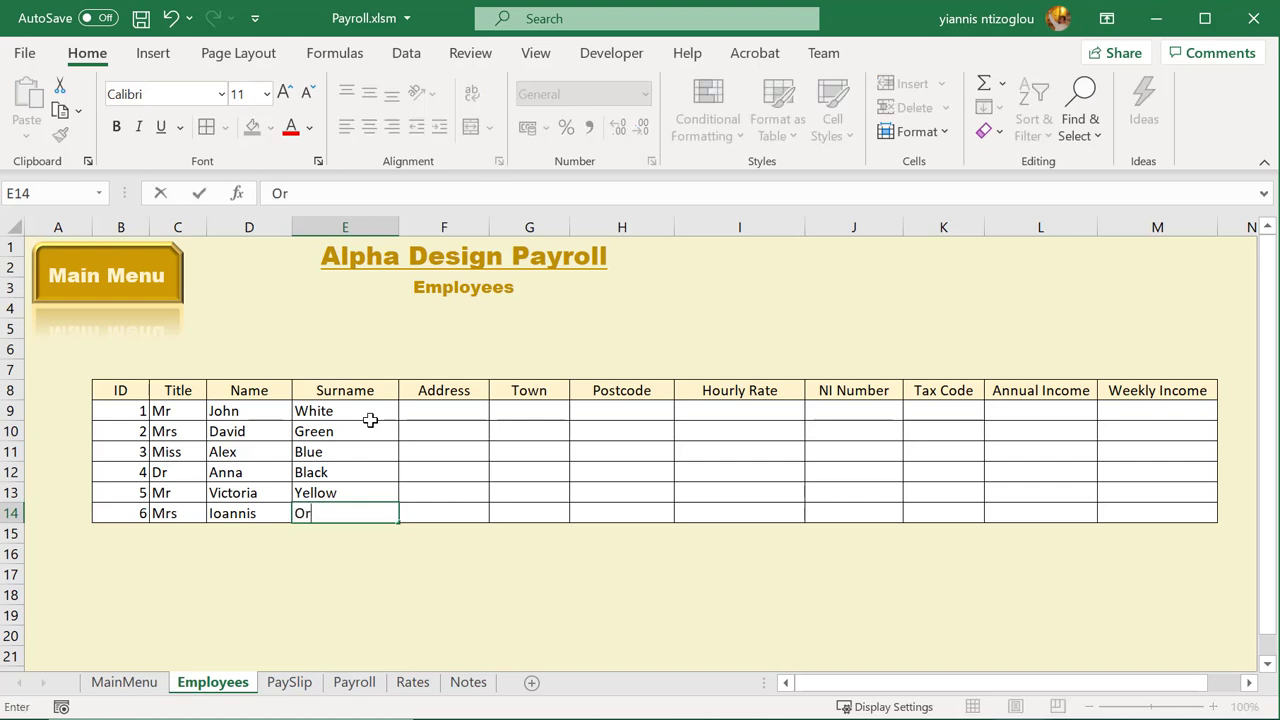
text(ange)
Enter the street address of employee 1 in Address cell F9, abbreviating Road as Rd
click(465, 410)
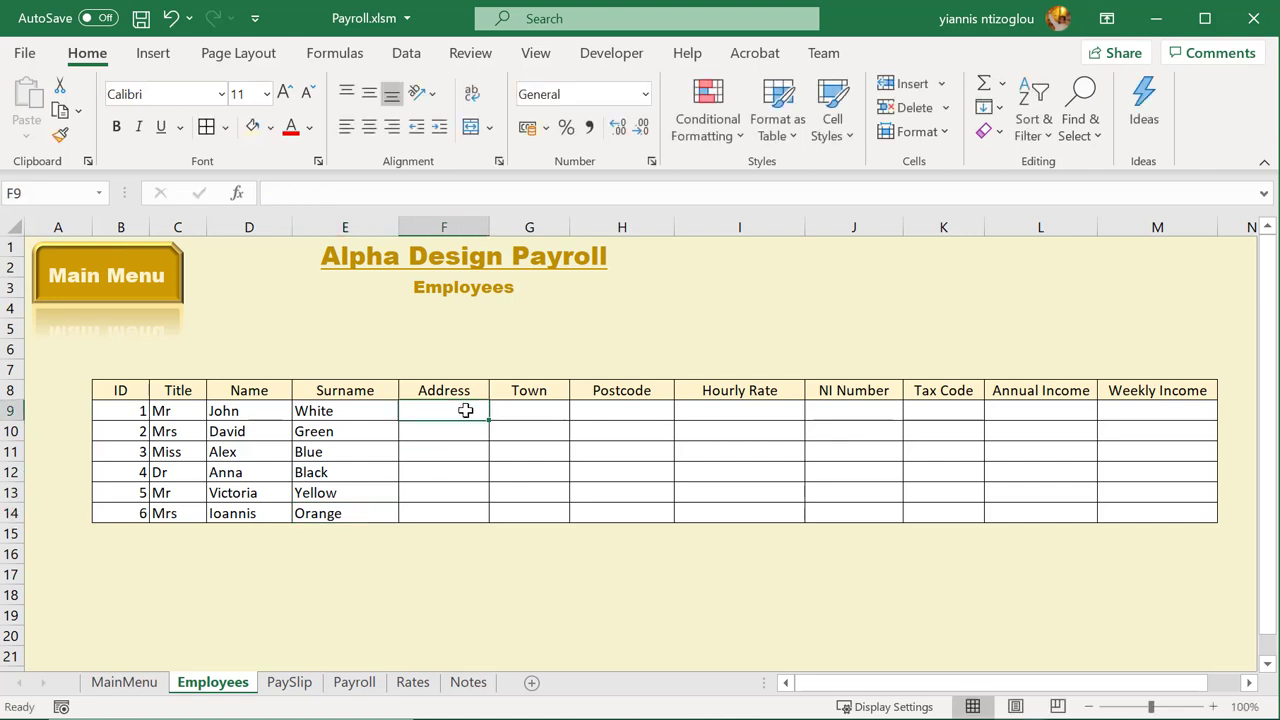
text(12)
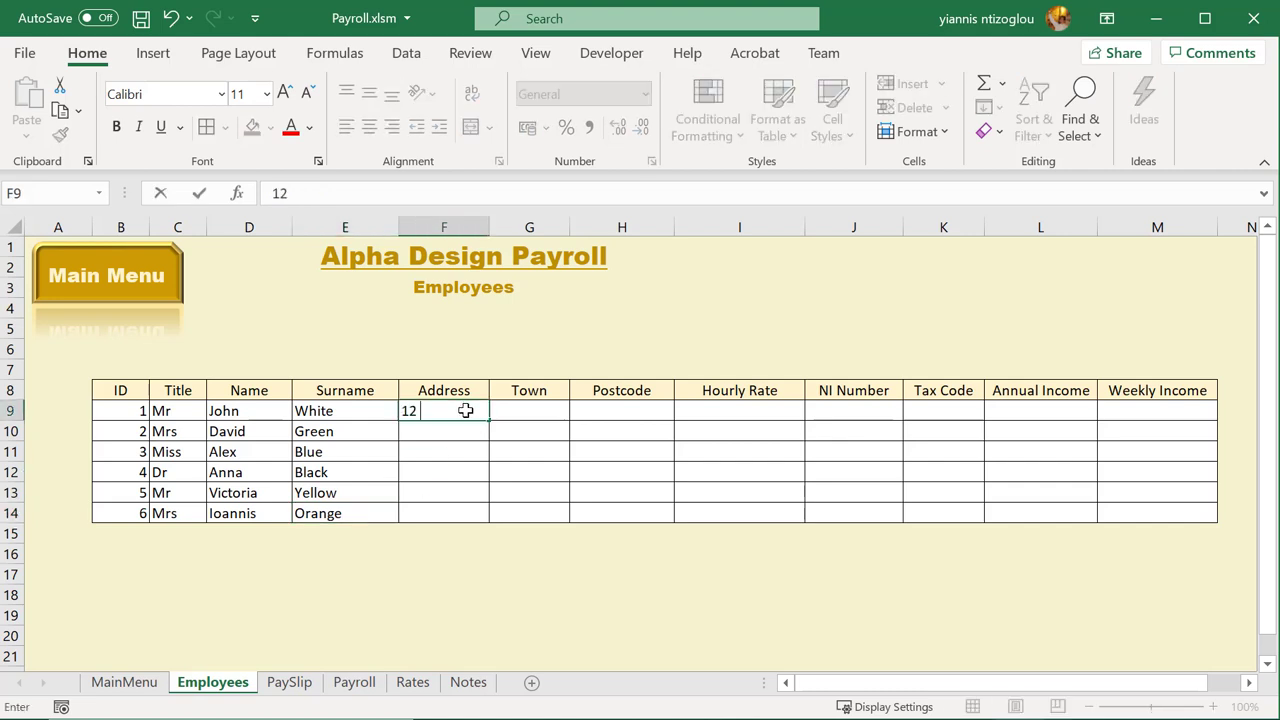
text( Whir)
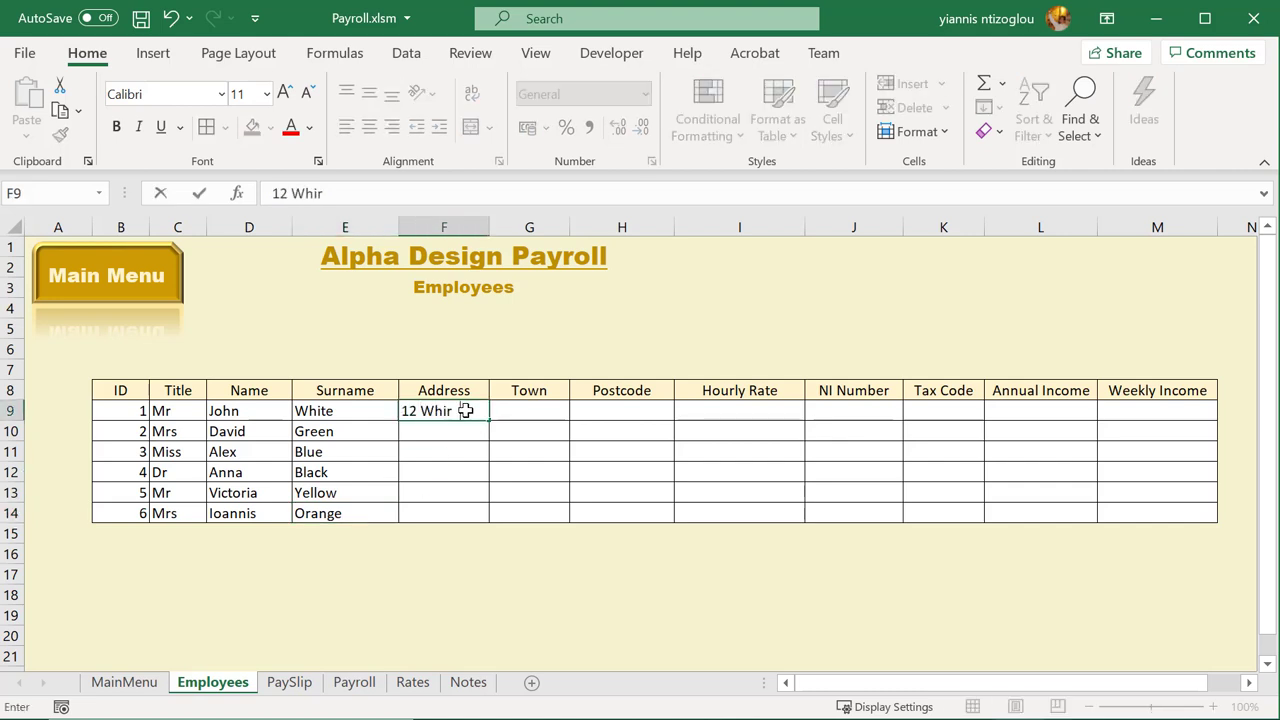
text(e)
key(BackSpace)
key(BackSpace)
key(BackSpace)
text(ite Roa)
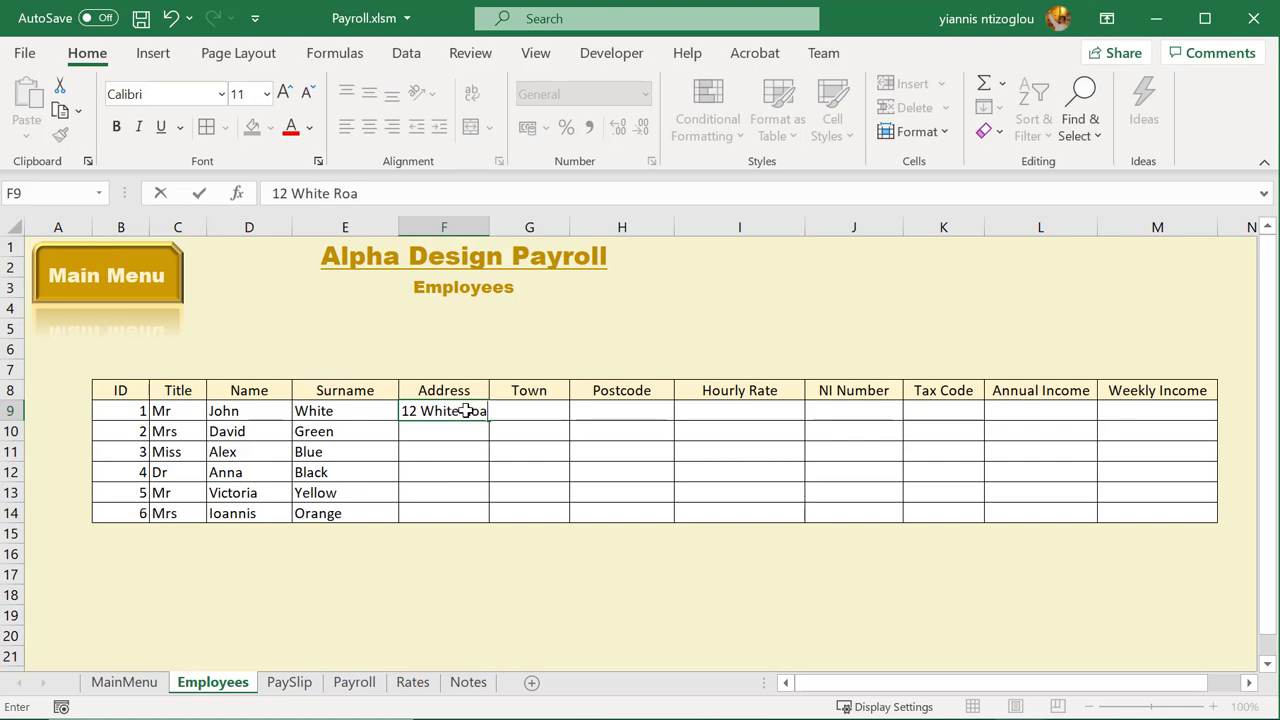
key(BackSpace)
key(BackSpace)
text(d)
Enter the street addresses of employees 2 and 3 in the Address column, F10:F11
click(443, 431)
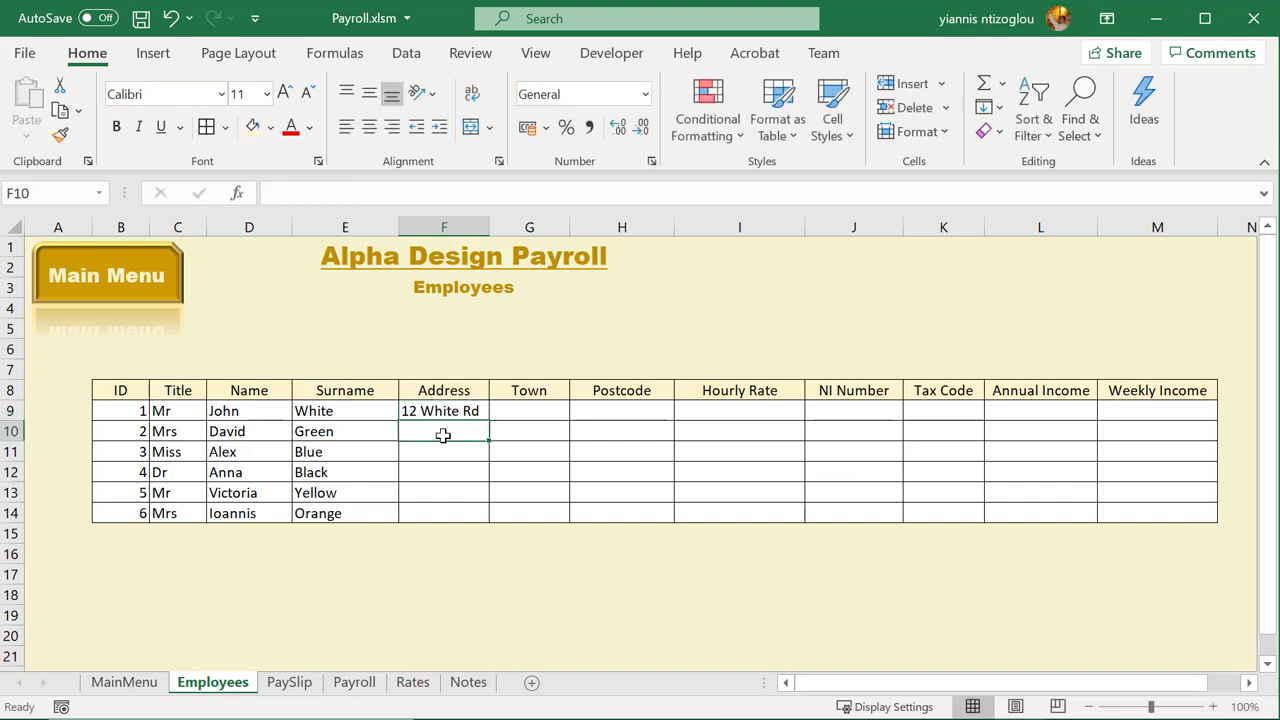
text(56 Gre)
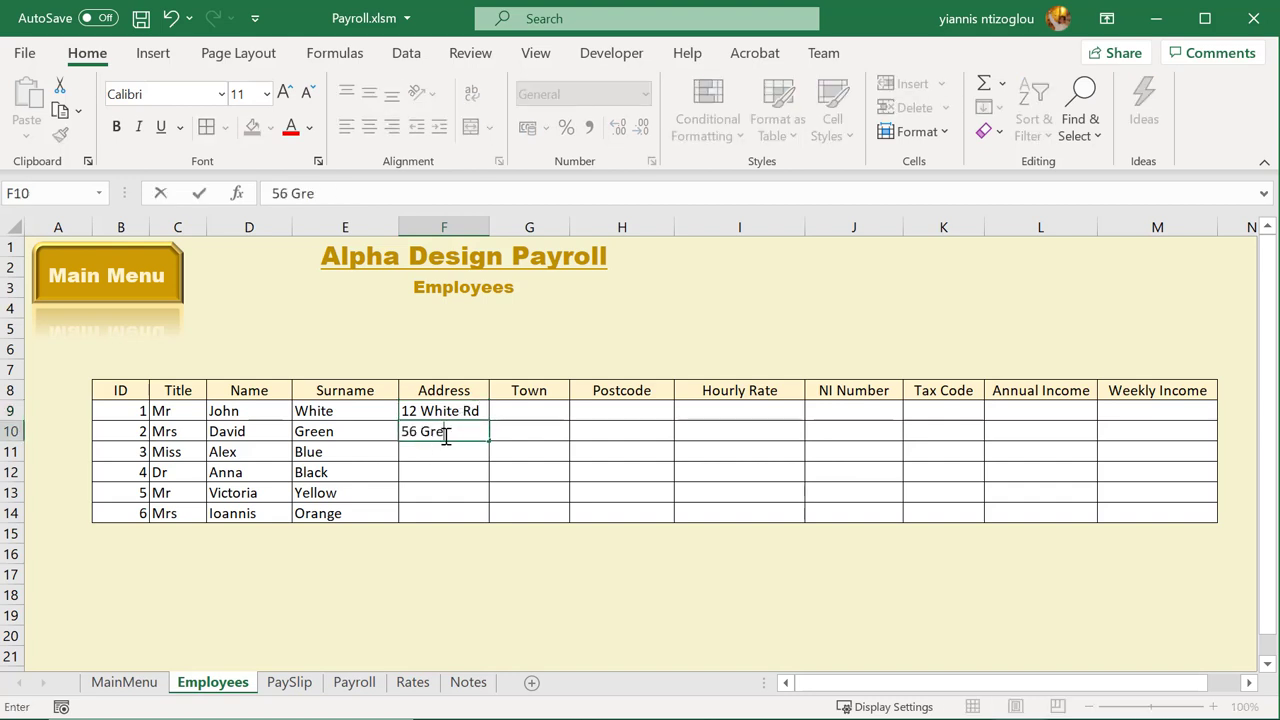
text(en Rd)
key(Return)
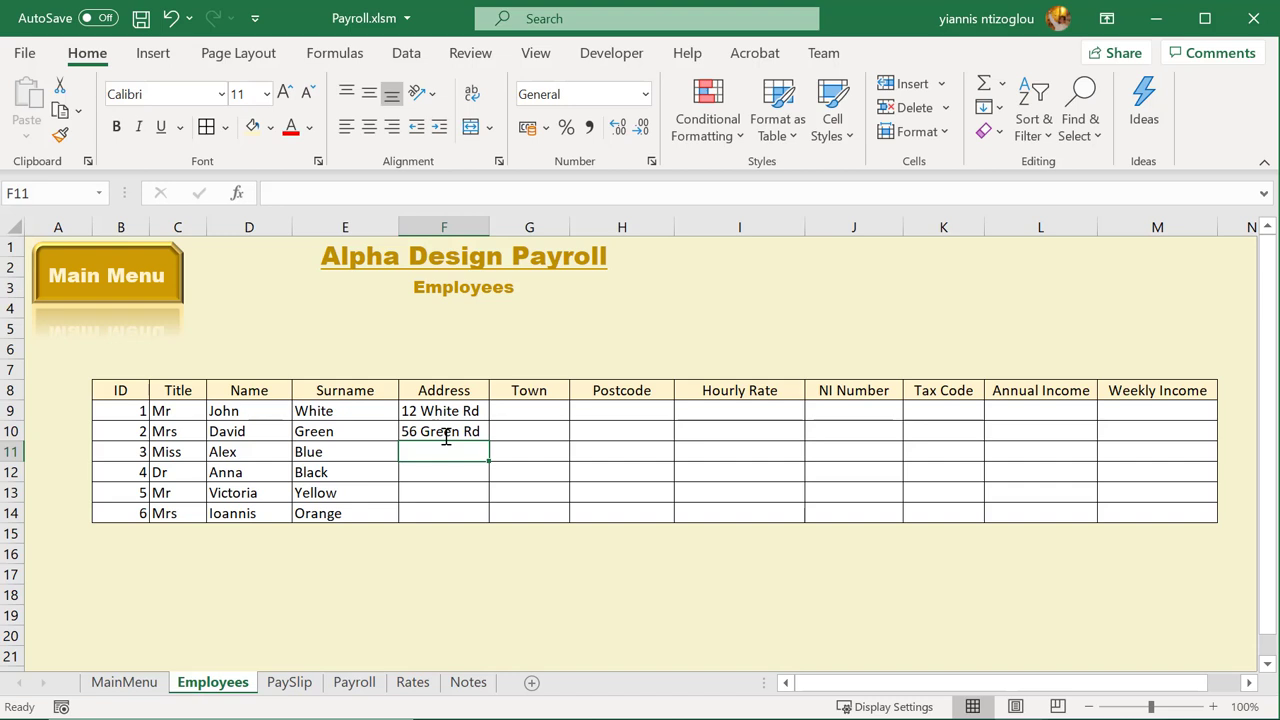
text(54)
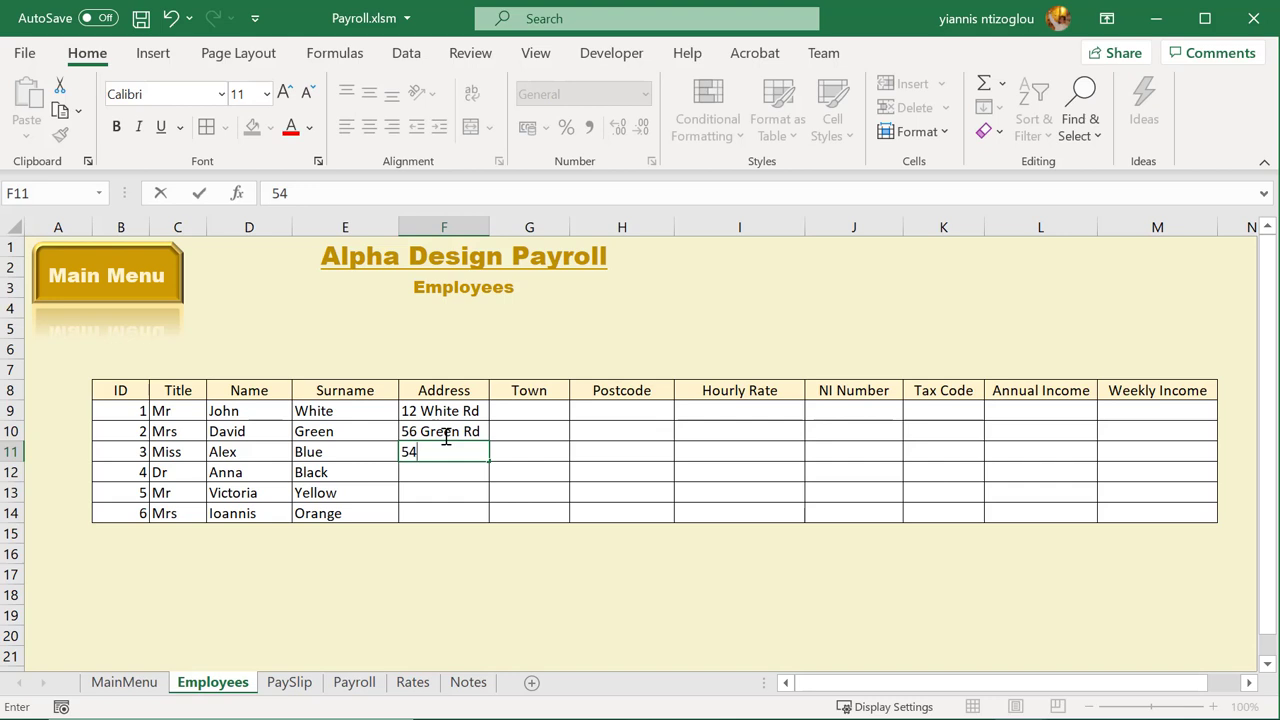
text( G)
key(BackSpace)
text(Blue Rd)
key(Return)
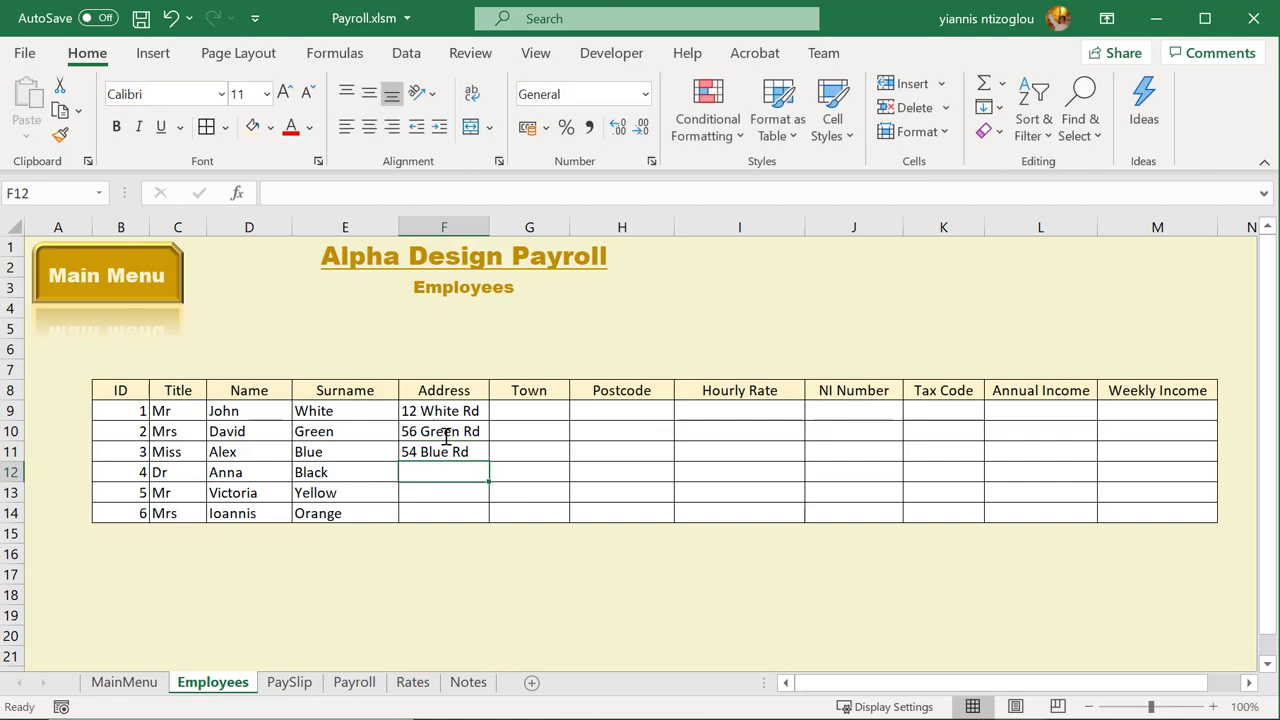
Enter the street addresses of employees 4 to 6 in the Address column, F12:F14
text(96)
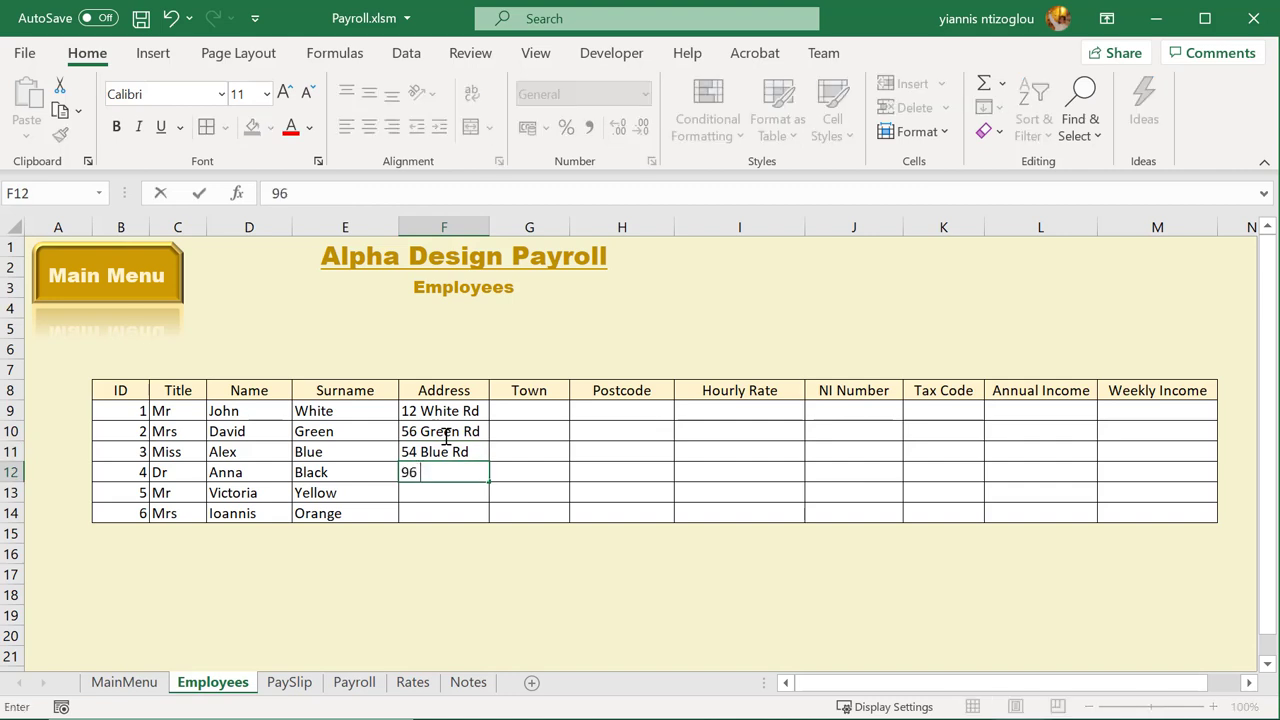
text( Black Rd)
key(Return)
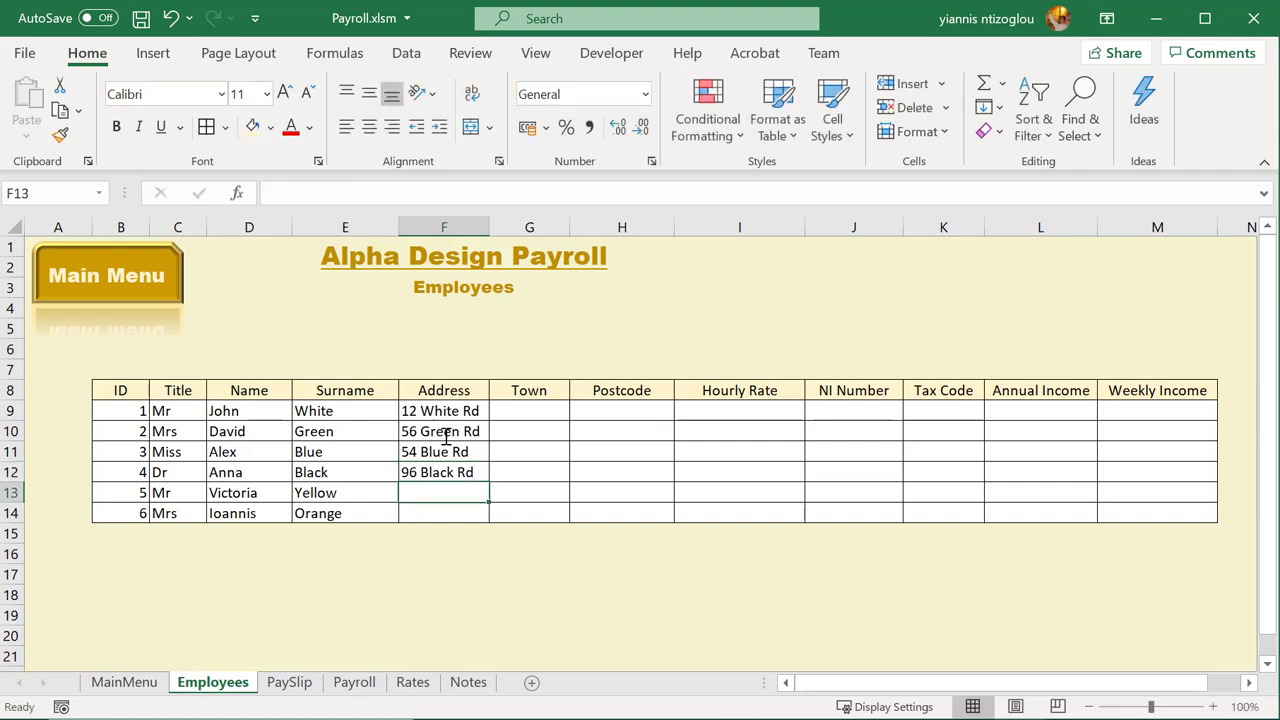
text(77 Y)
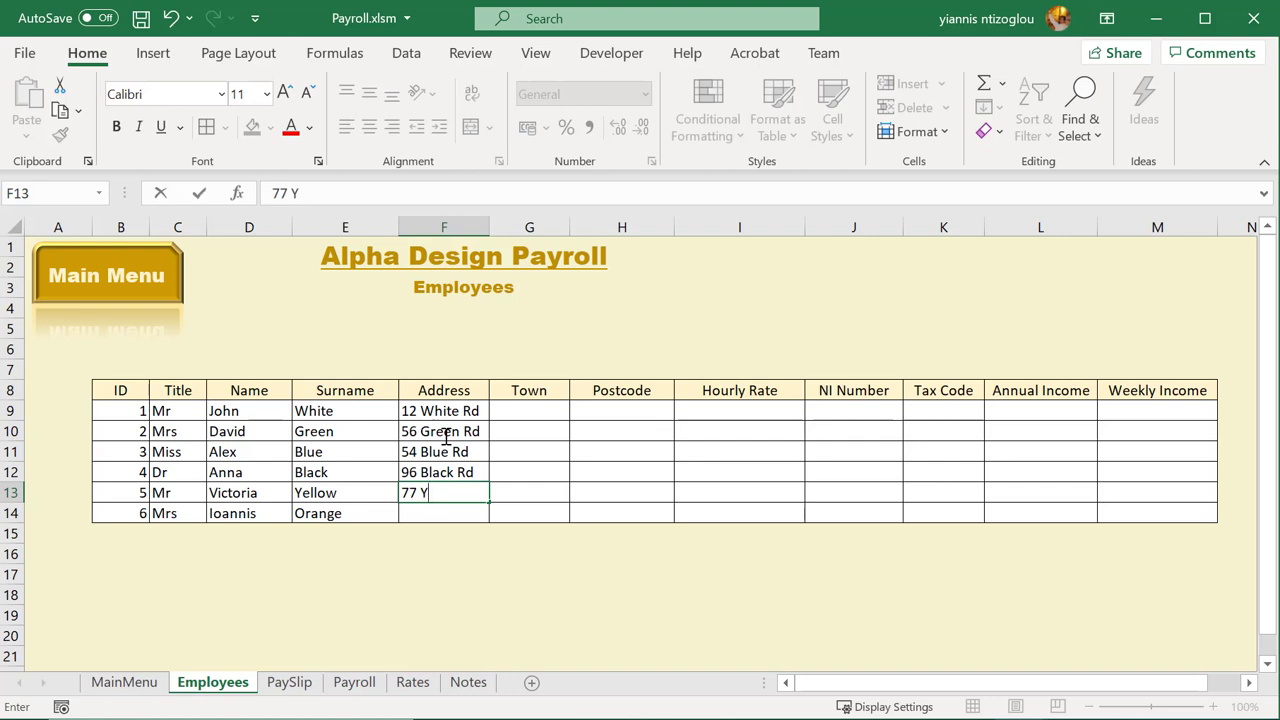
text(ellow Rd)
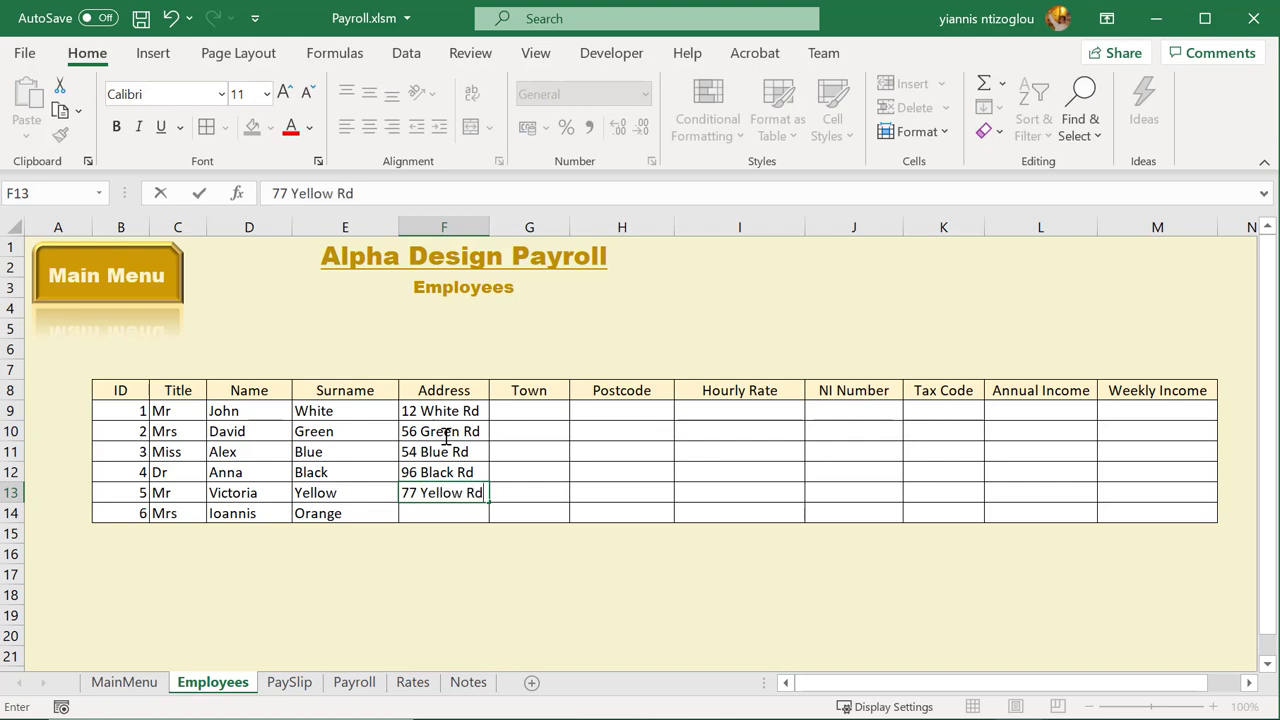
key(Return)
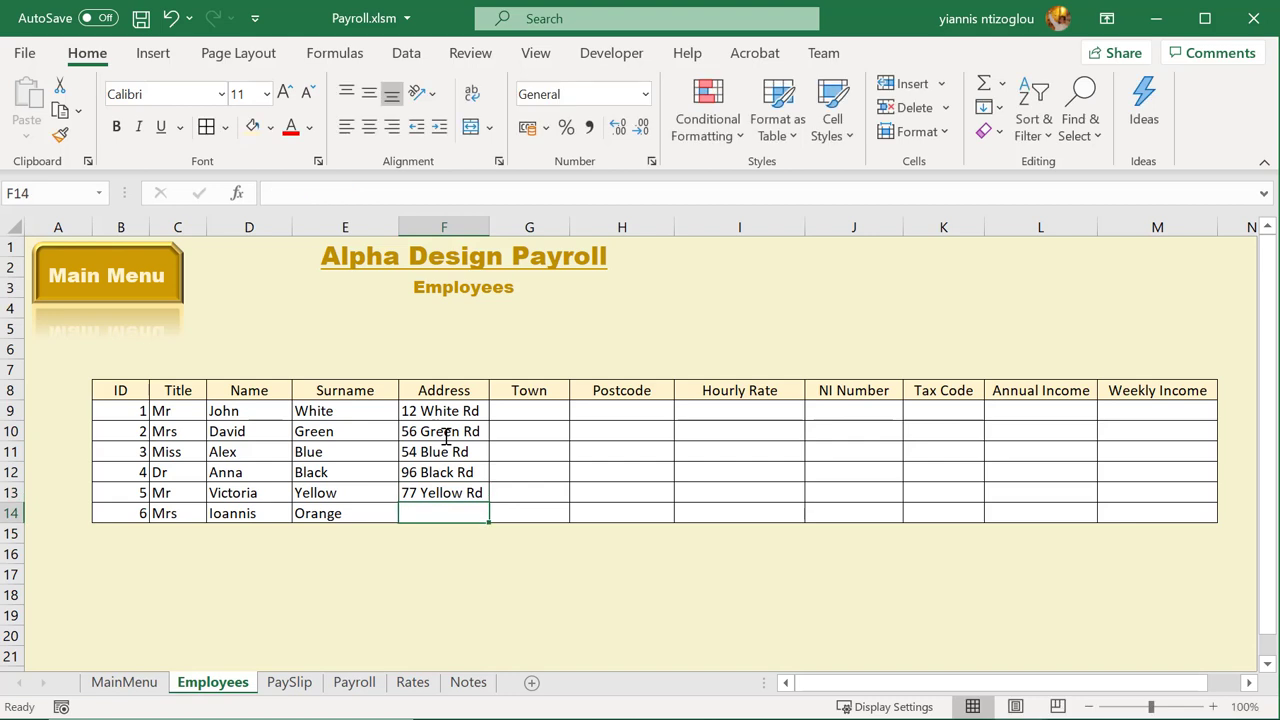
text(63)
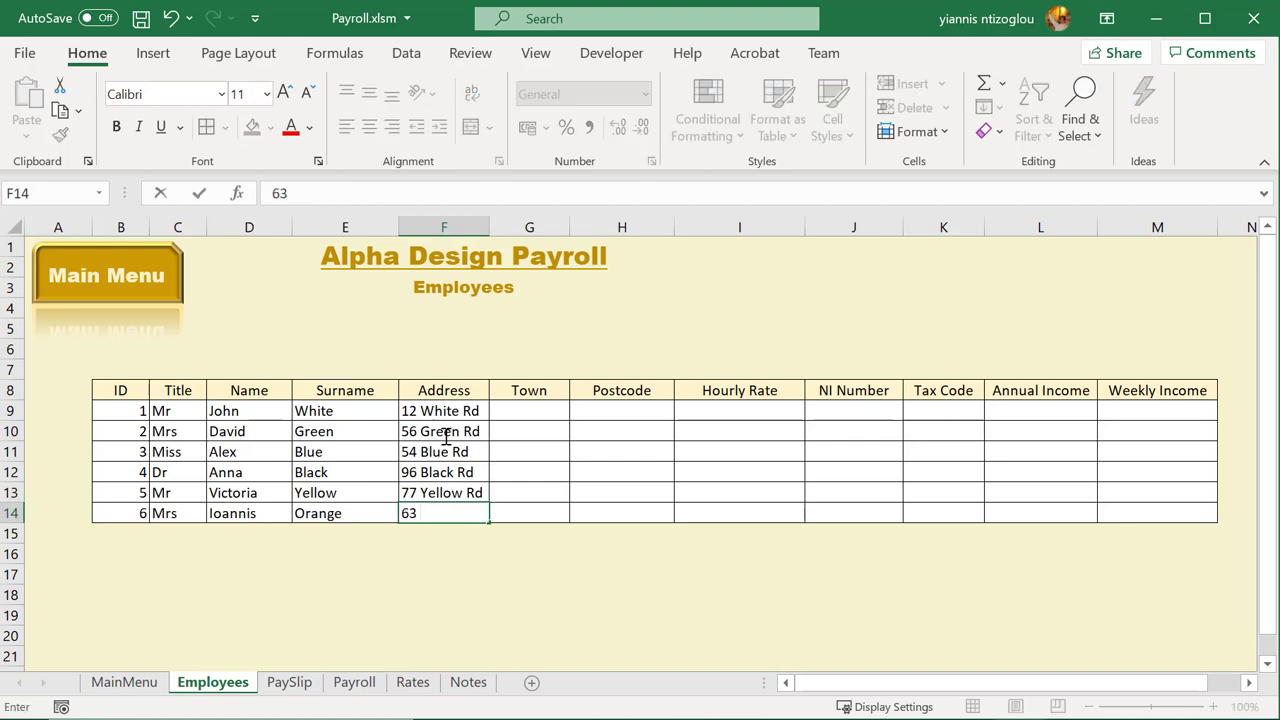
text( Orange Rd)
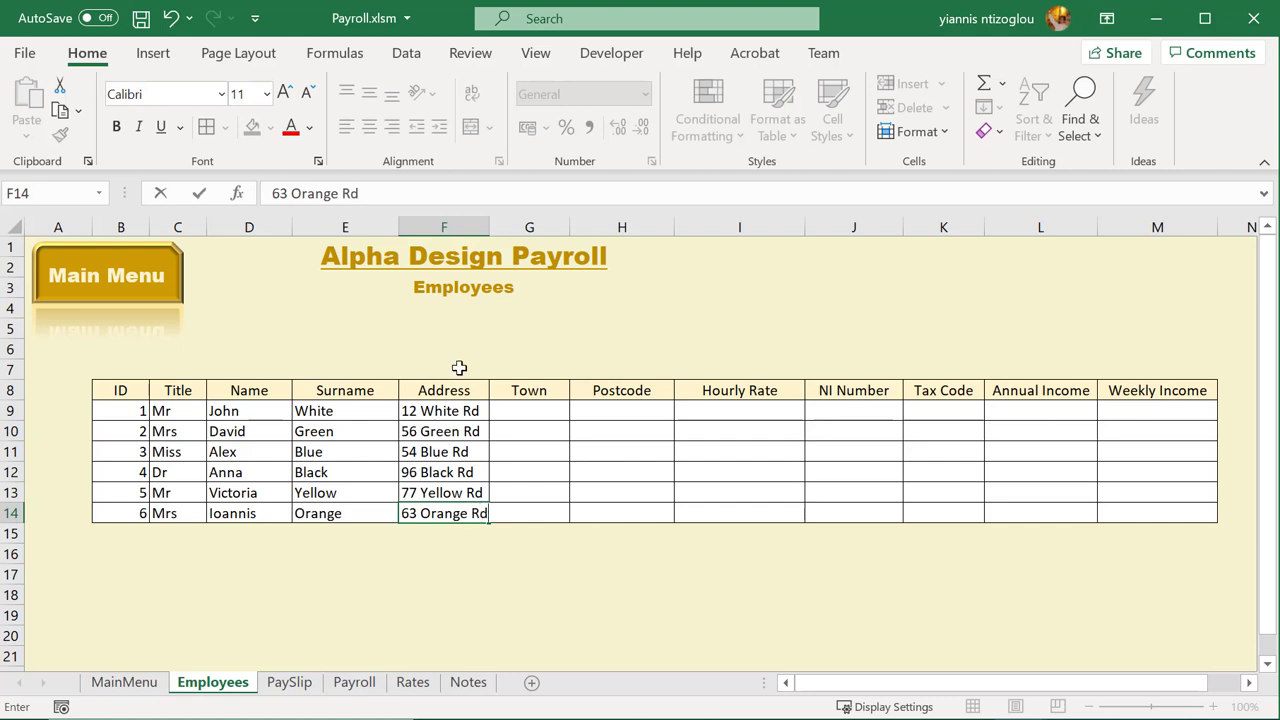
Enter Manchester as the town of employee 1 in G9 and fill it down the Town column to G14
click(552, 416)
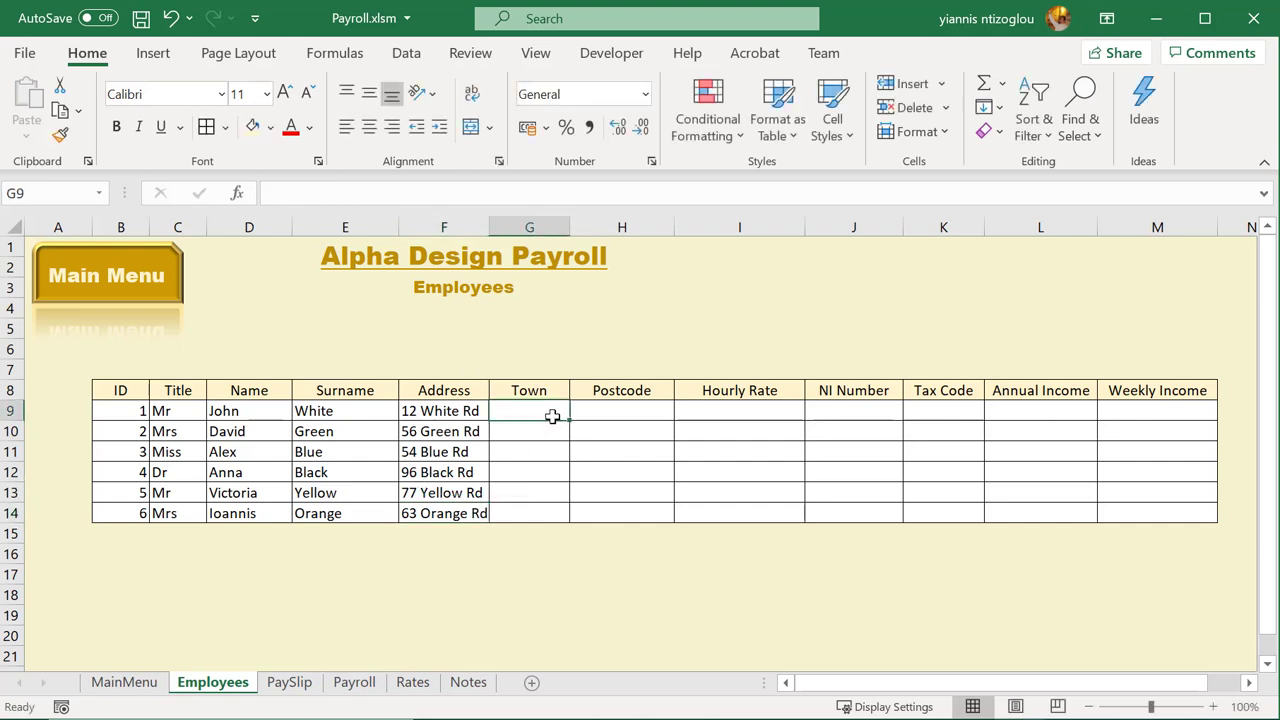
text(Manche)
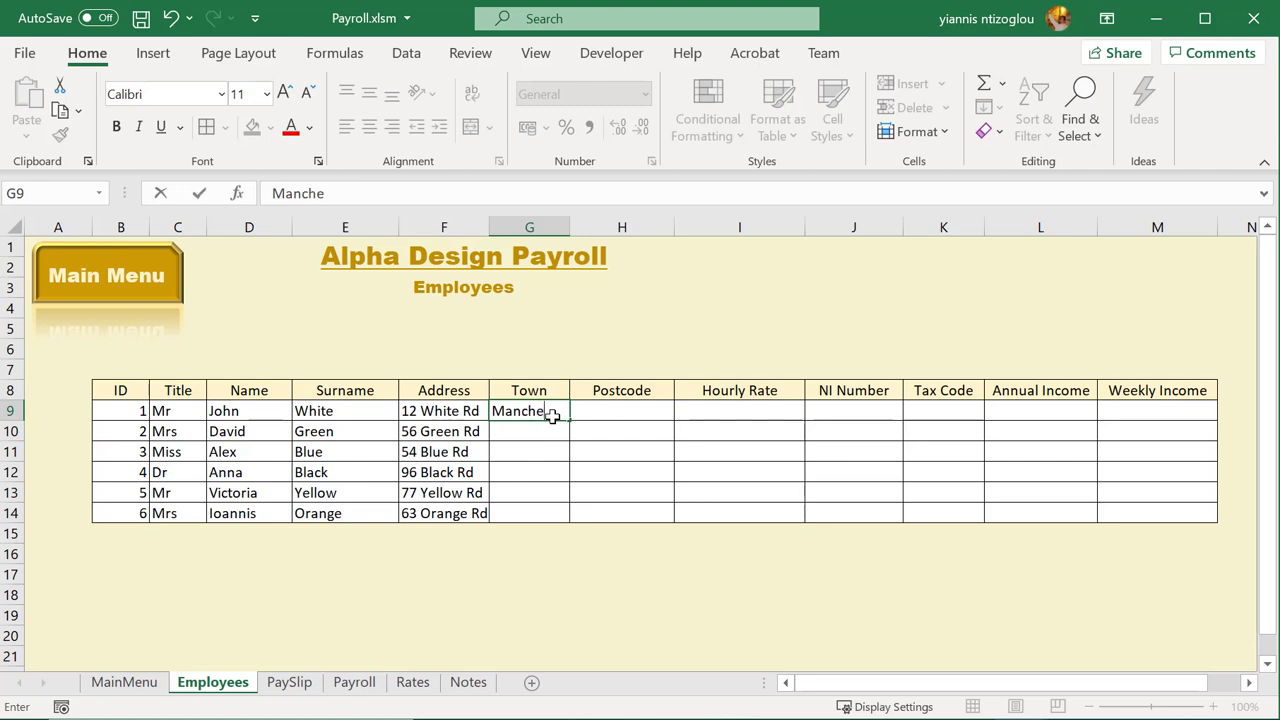
text(ster)
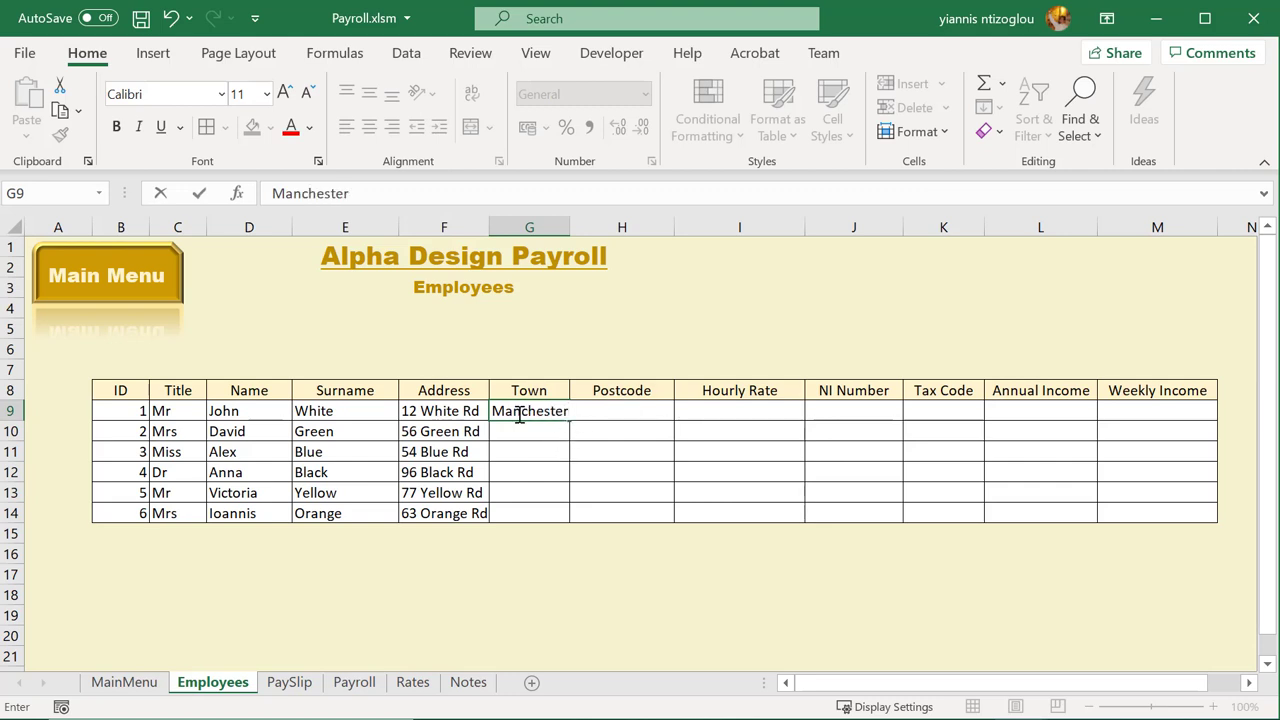
key(ctrl+Return)
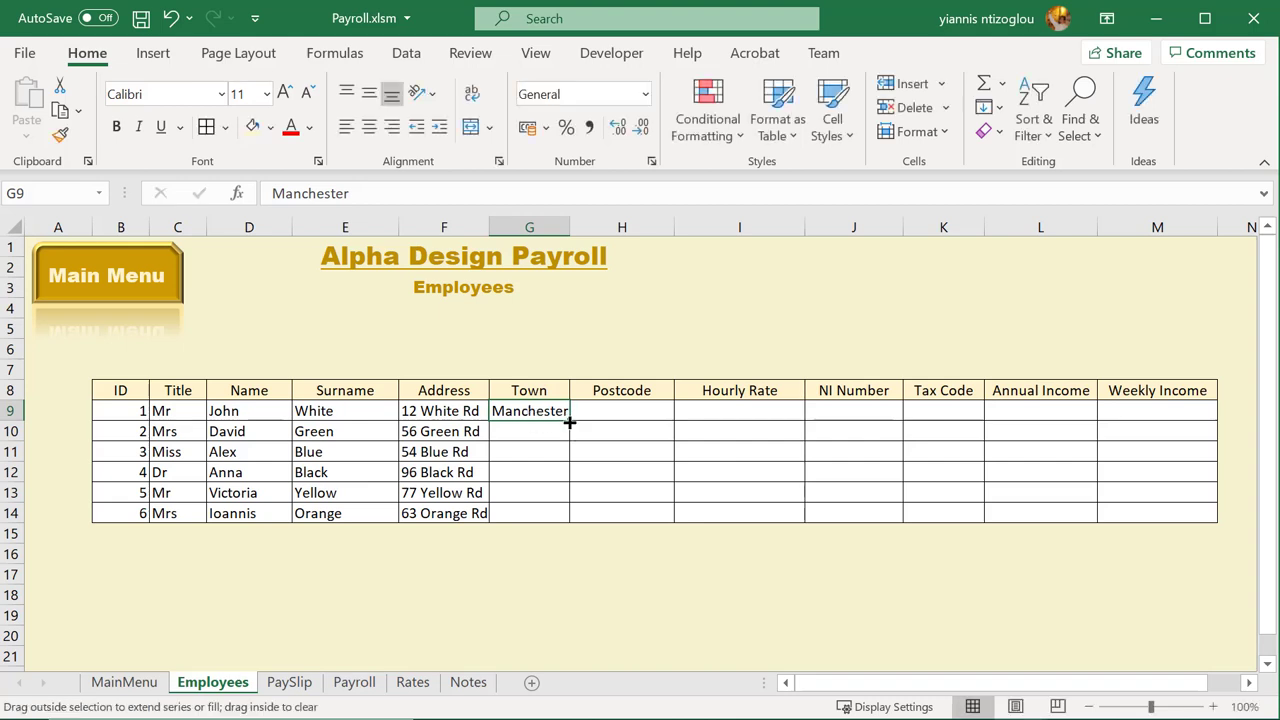
drag(569, 421, 577, 524)
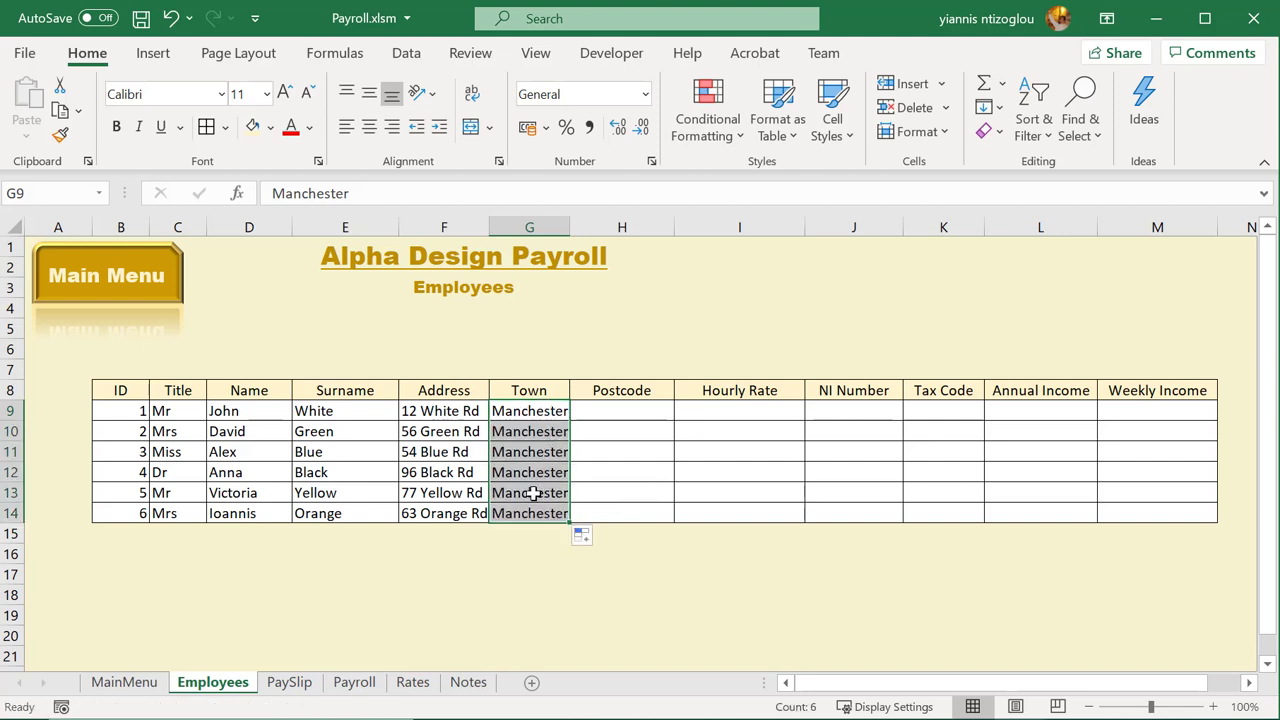
click(528, 441)
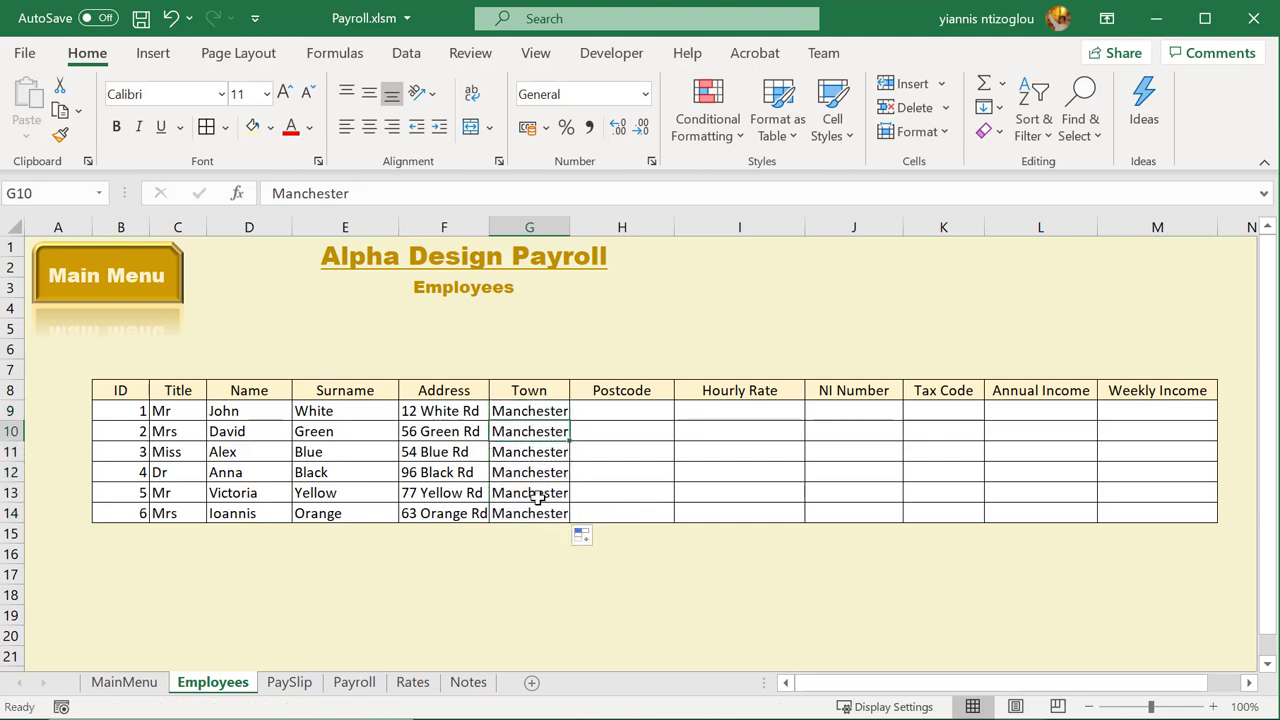
Enter the postcode of employee 1 in H9 and fill it down the Postcode column to H14
click(620, 412)
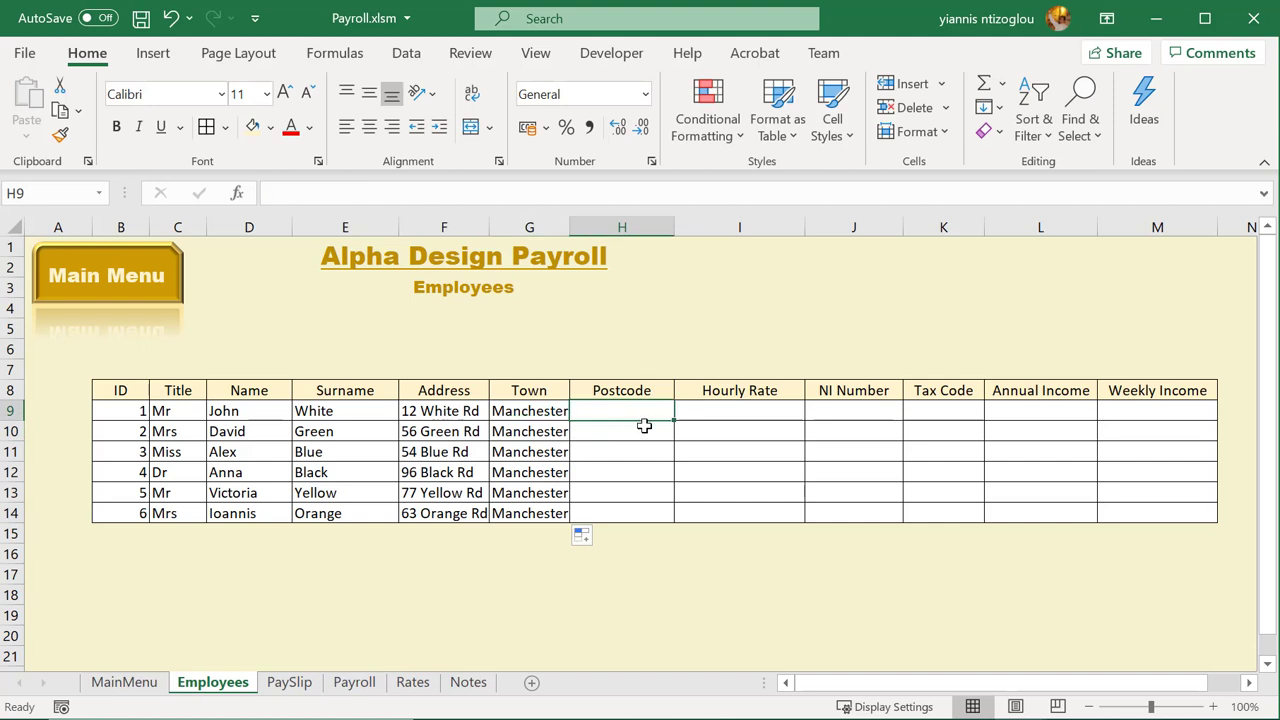
text(M1)
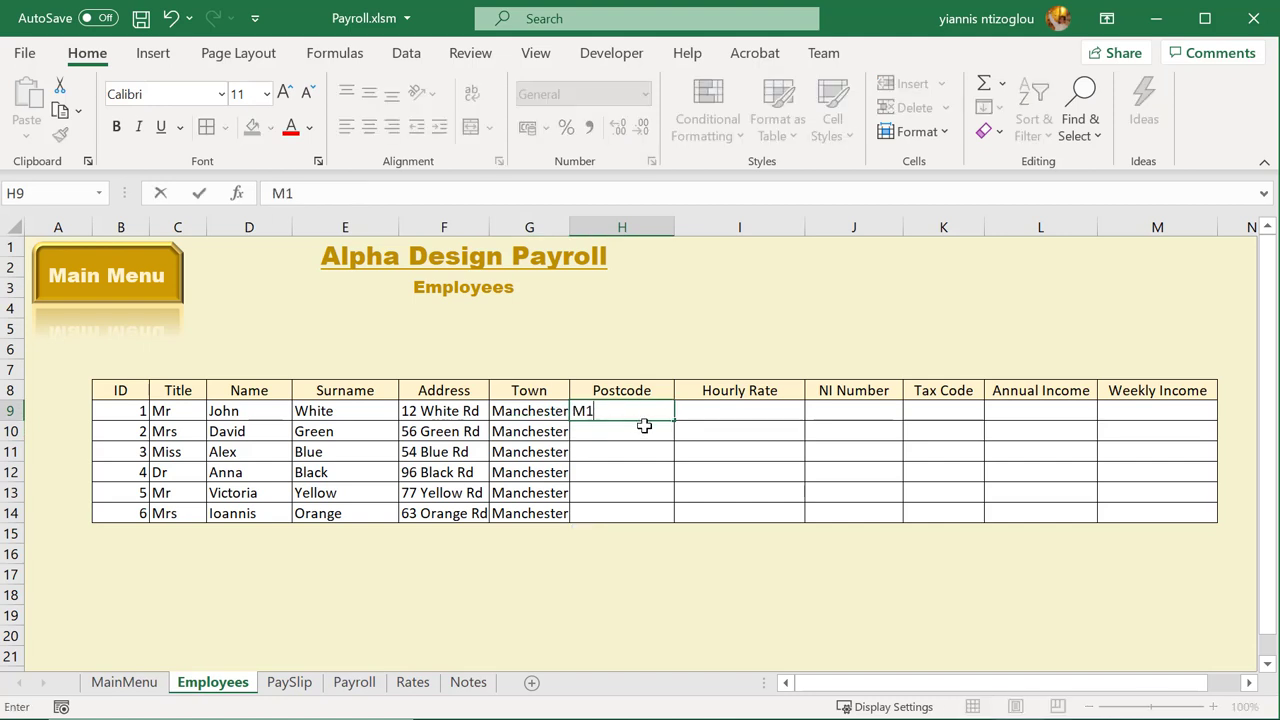
text(2)
text(lS)
key(BackSpace)
key(BackSpace)
text(SD)
key(ctrl+Return)
drag(674, 421, 666, 523)
Replace the last two letters of employee 2's postcode in H10 with a different uppercase pair
click(605, 429)
double_click(605, 429)
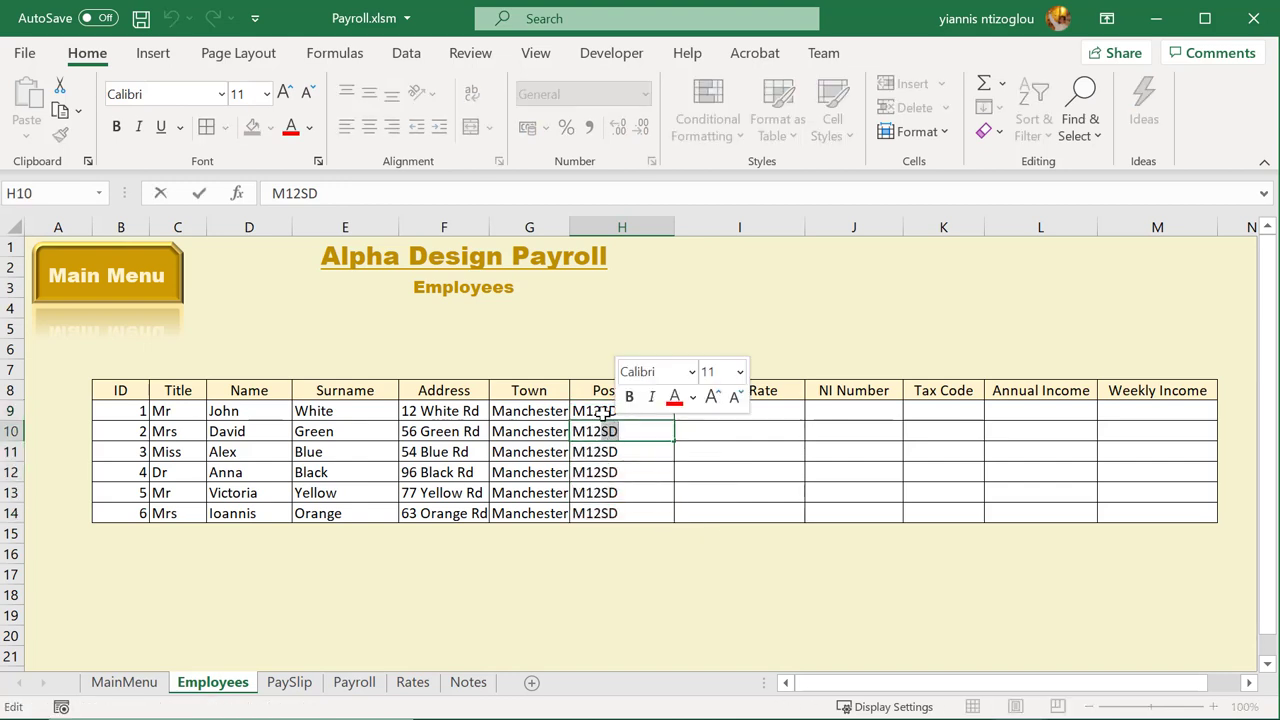
text(er)
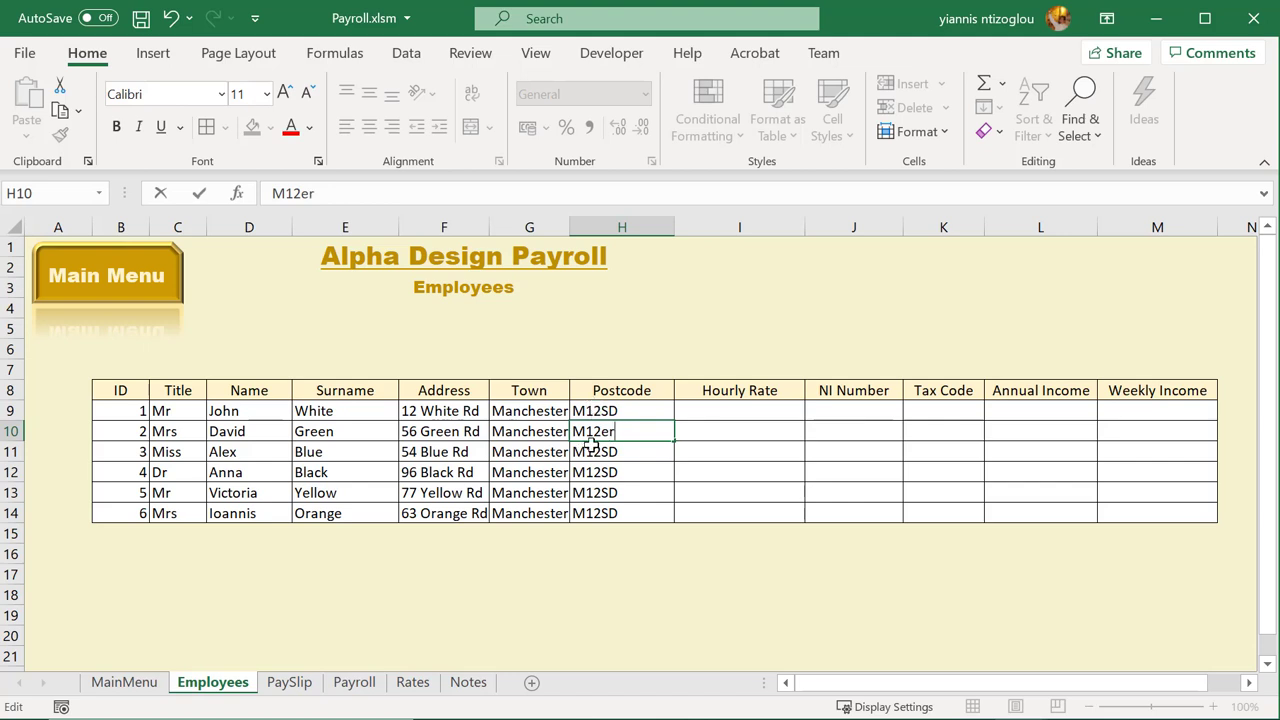
key(BackSpace)
key(BackSpace)
text(SF)
Change the last two letters of the postcodes of employees 3 and 4 in H11:H12
click(609, 451)
double_click(609, 451)
drag(601, 452, 621, 452)
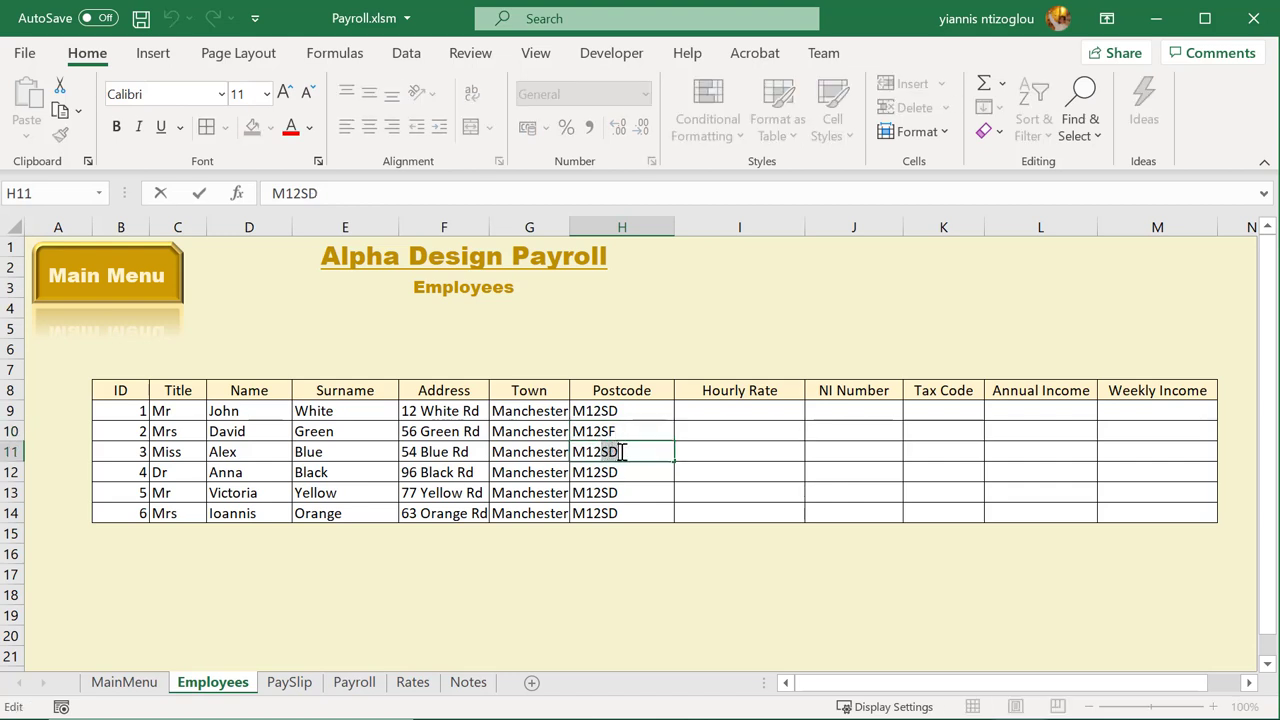
text(YU)
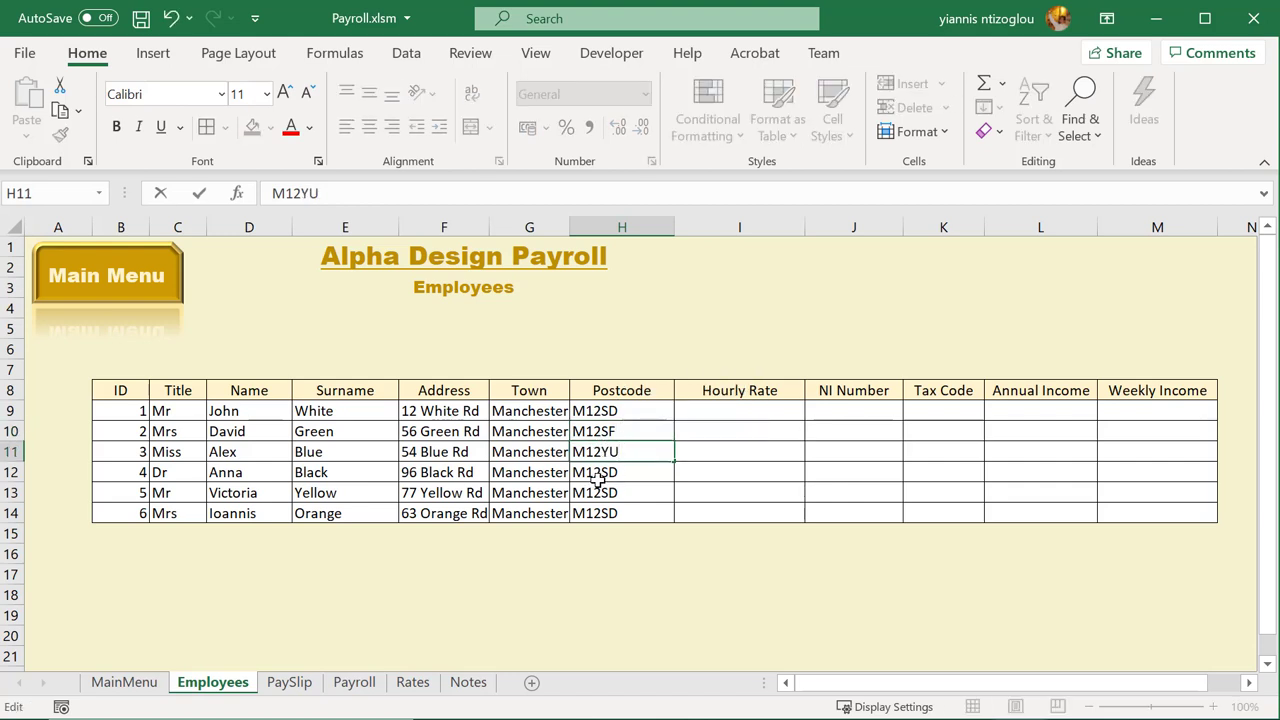
click(598, 476)
double_click(607, 472)
drag(603, 472, 619, 472)
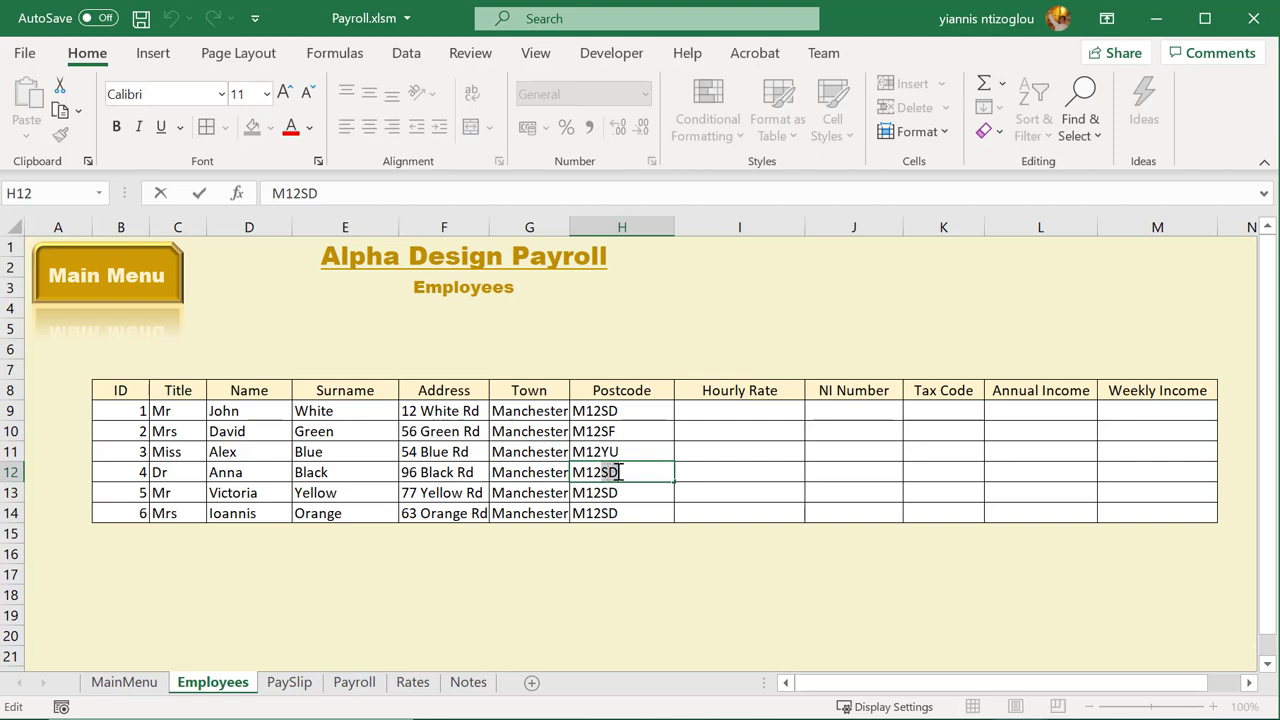
text(MN)
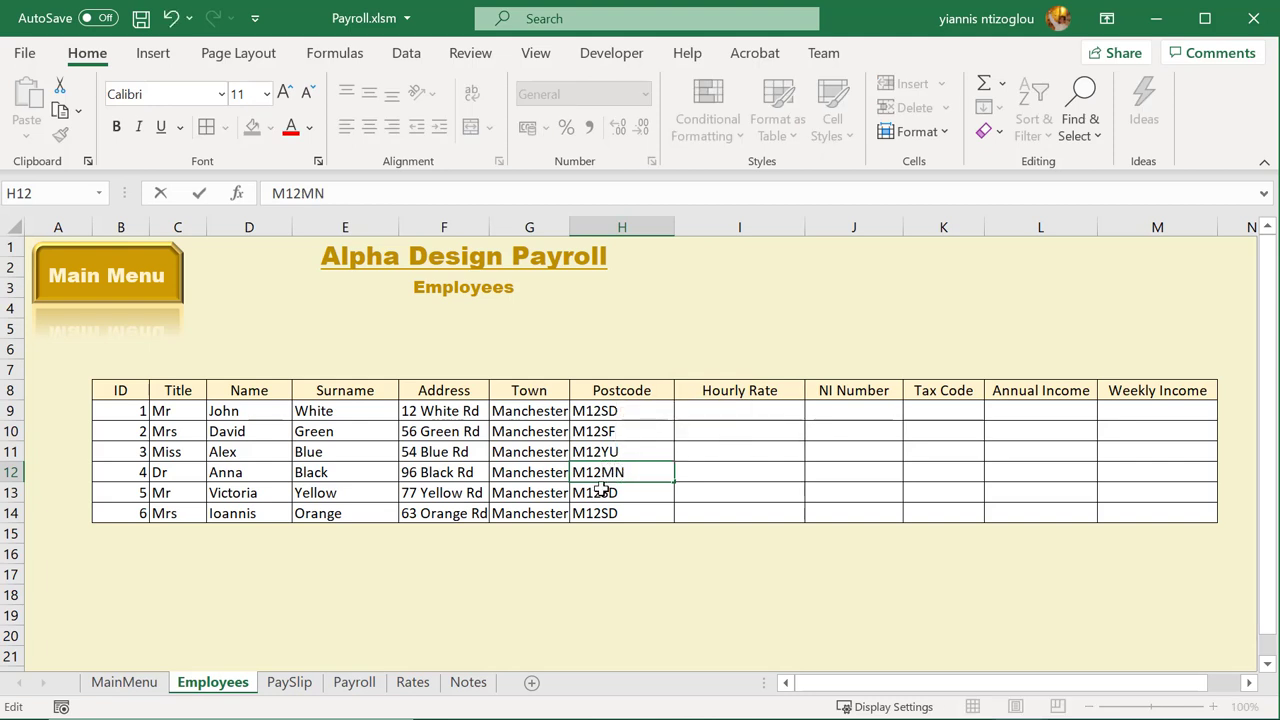
Change the last two letters of the postcodes of employees 5 and 6 in H13:H14
double_click(602, 490)
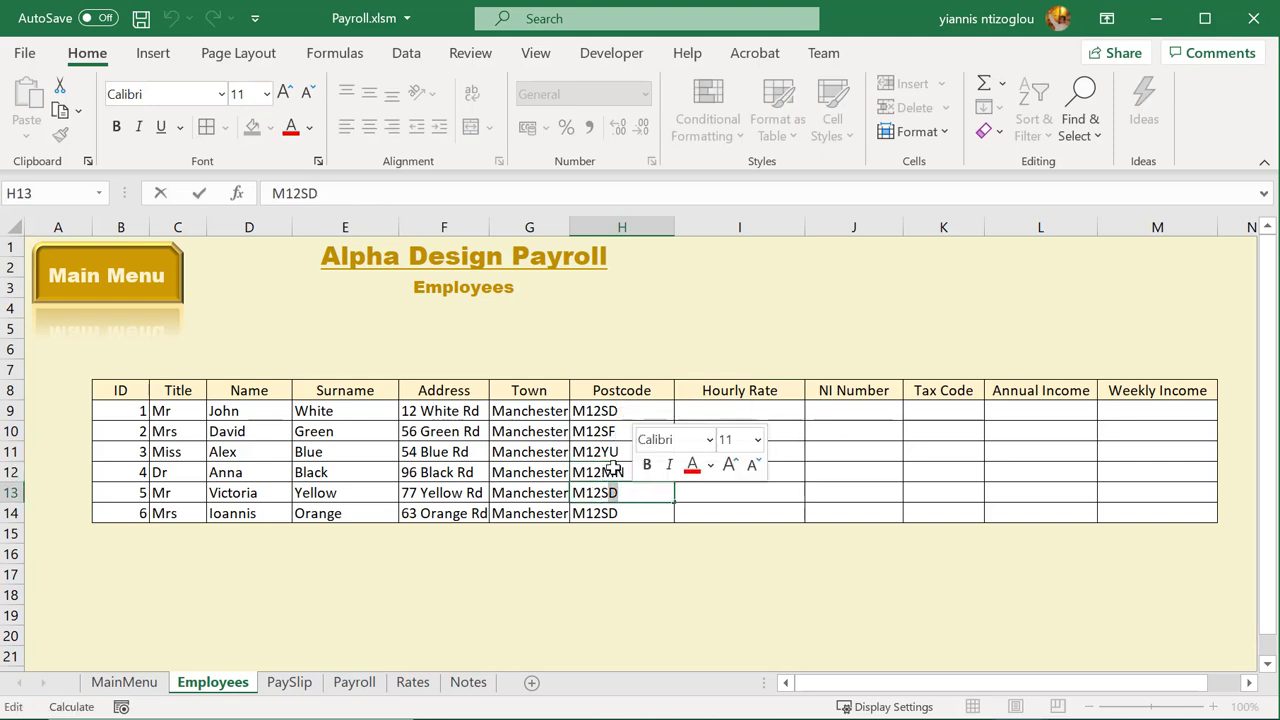
key(BackSpace)
key(BackSpace)
text(HJ)
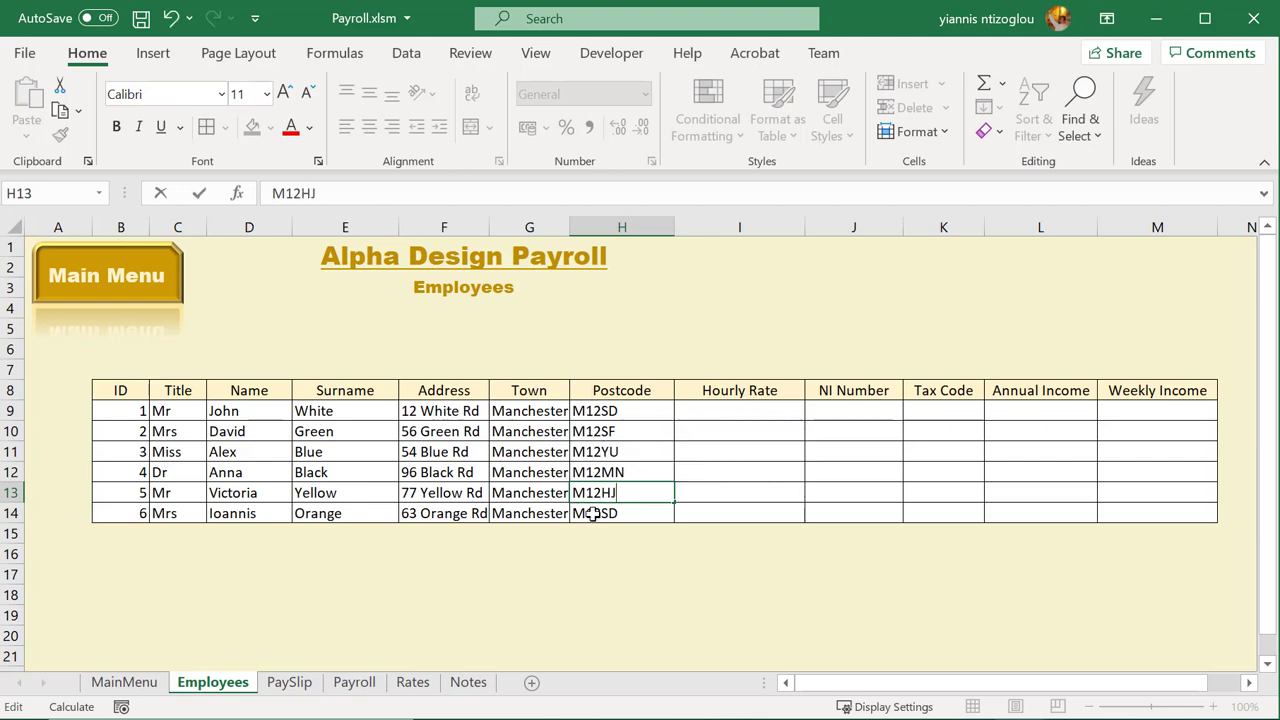
click(594, 513)
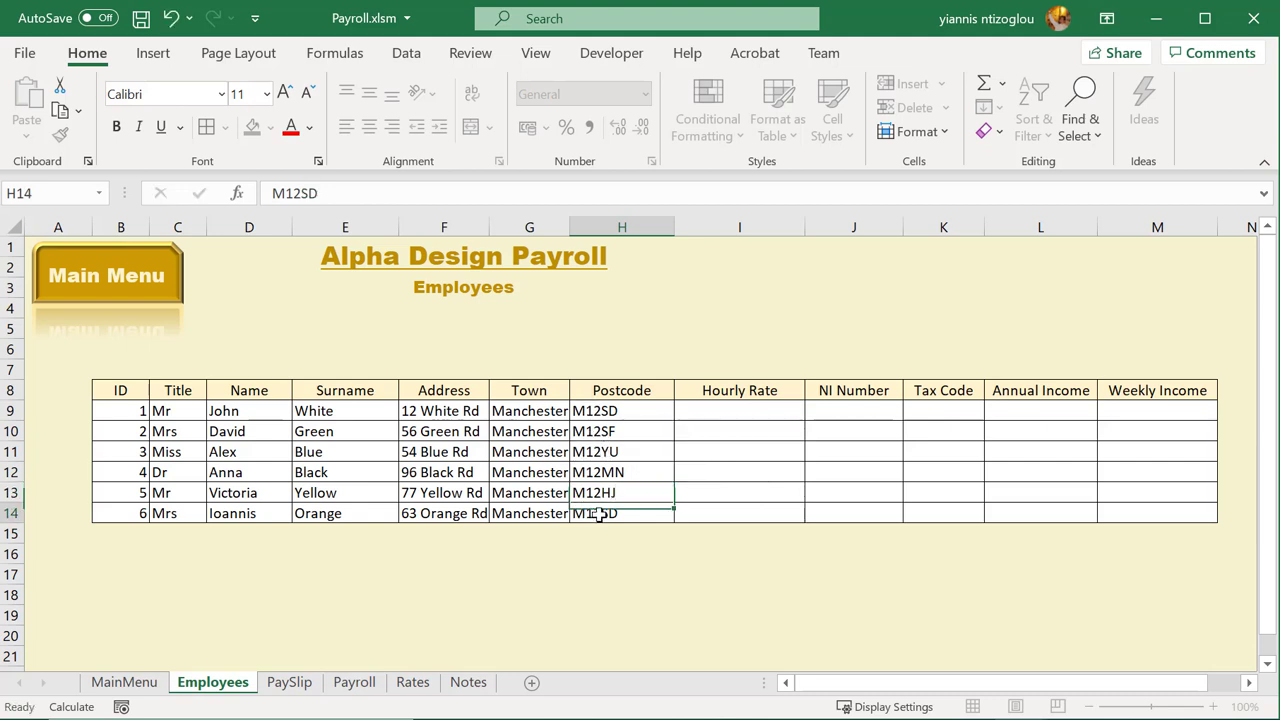
drag(628, 514, 610, 514)
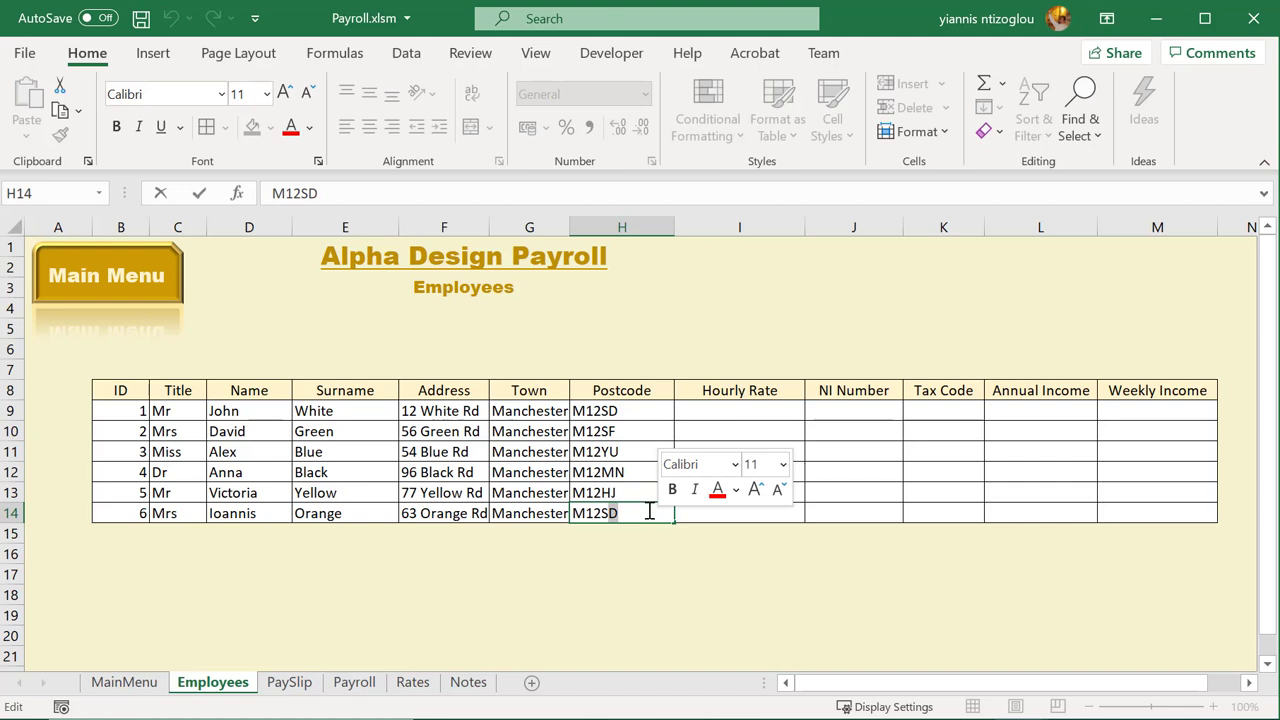
text(DC)
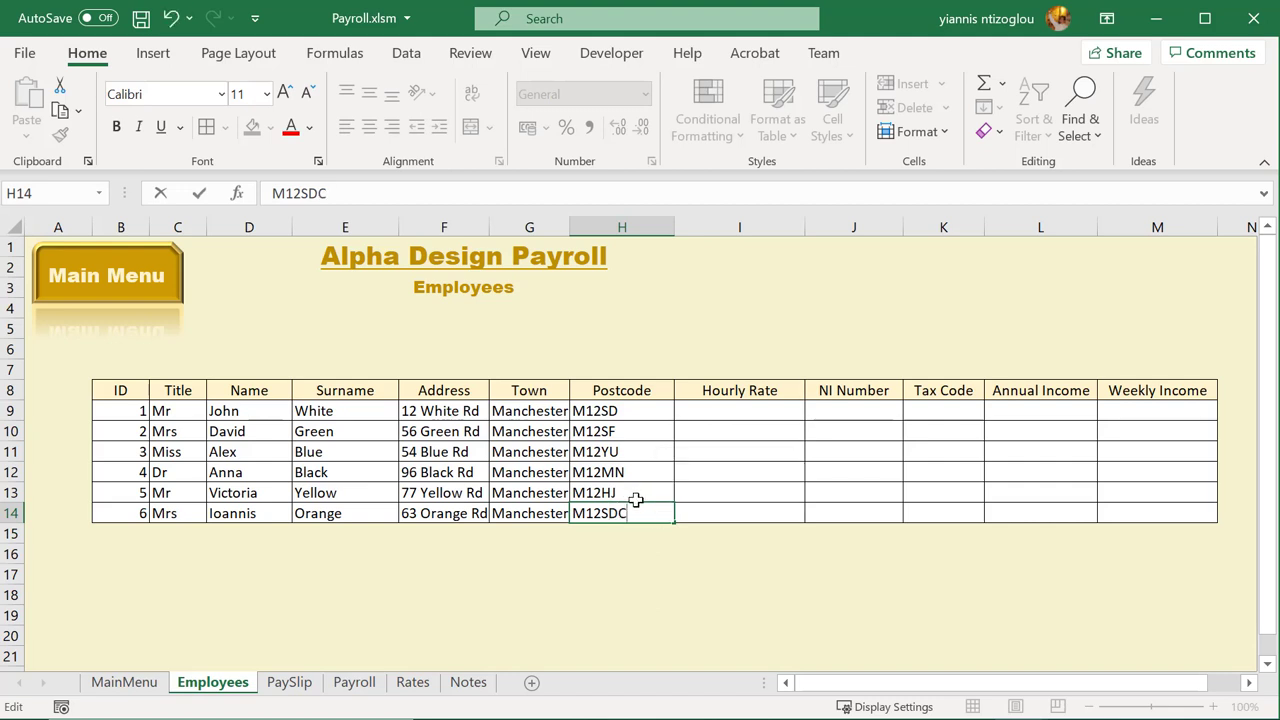
key(BackSpace)
click(709, 487)
Enter hourly rates of 10 for employee 1 and 15 for employee 2 in I9:I10
click(715, 428)
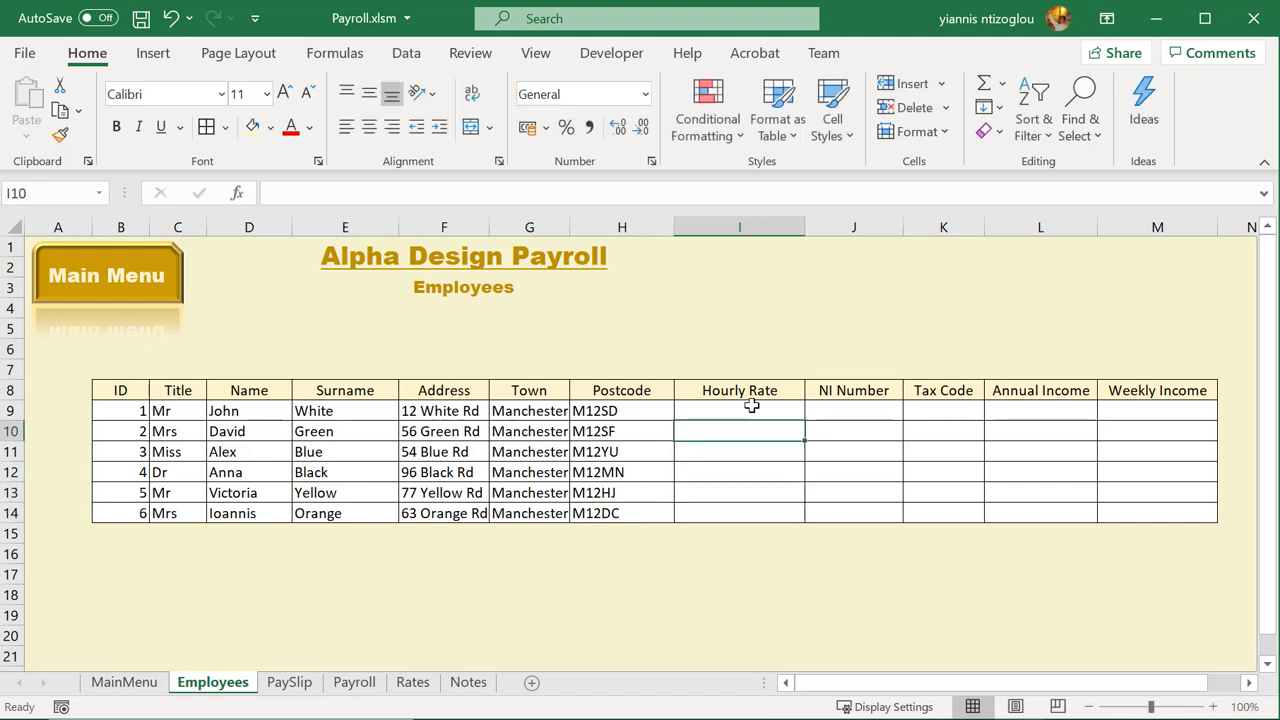
click(760, 407)
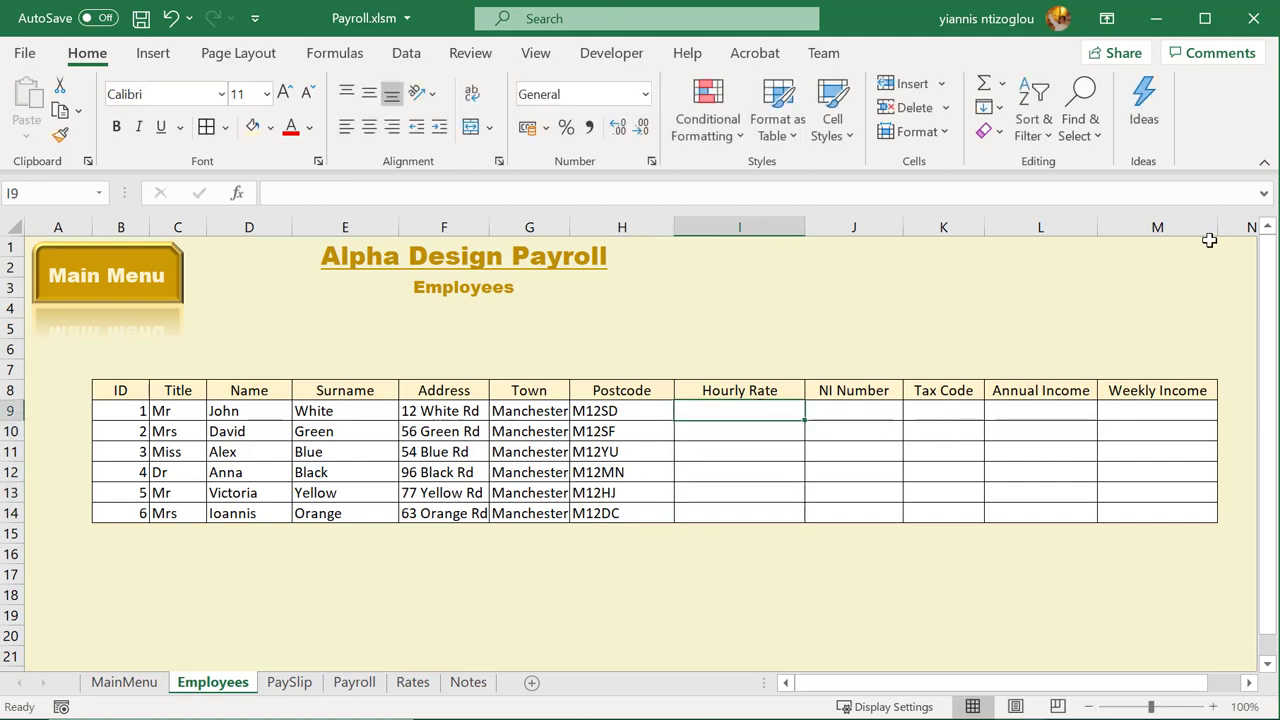
text(10)
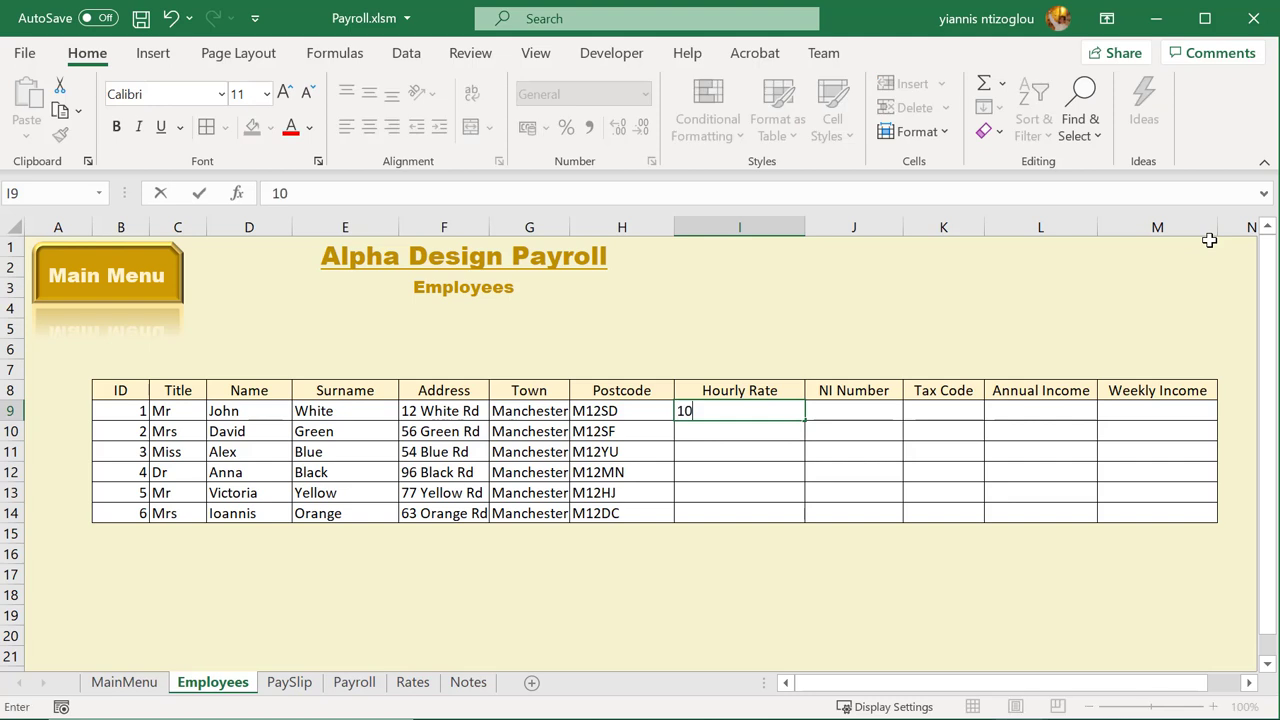
click(746, 434)
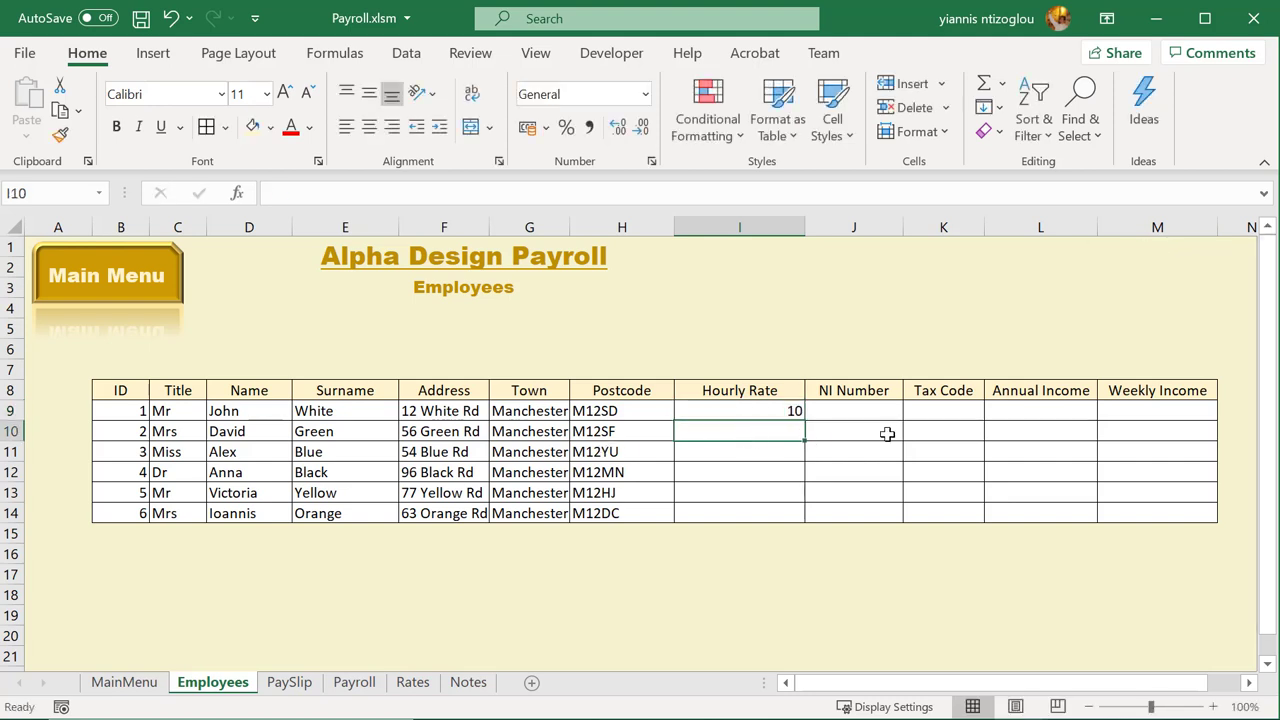
text(15)
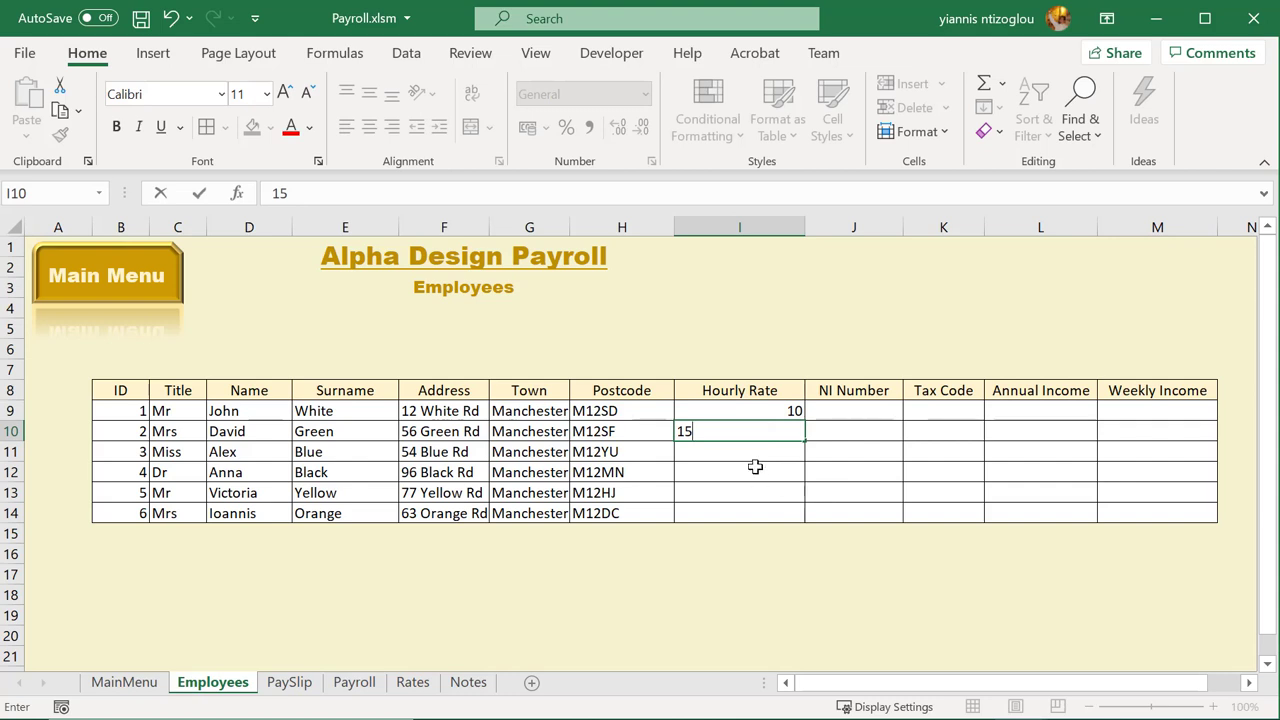
Enter hourly rates of 8 for employee 3 and 40 for employee 4 in I11:I12
click(752, 452)
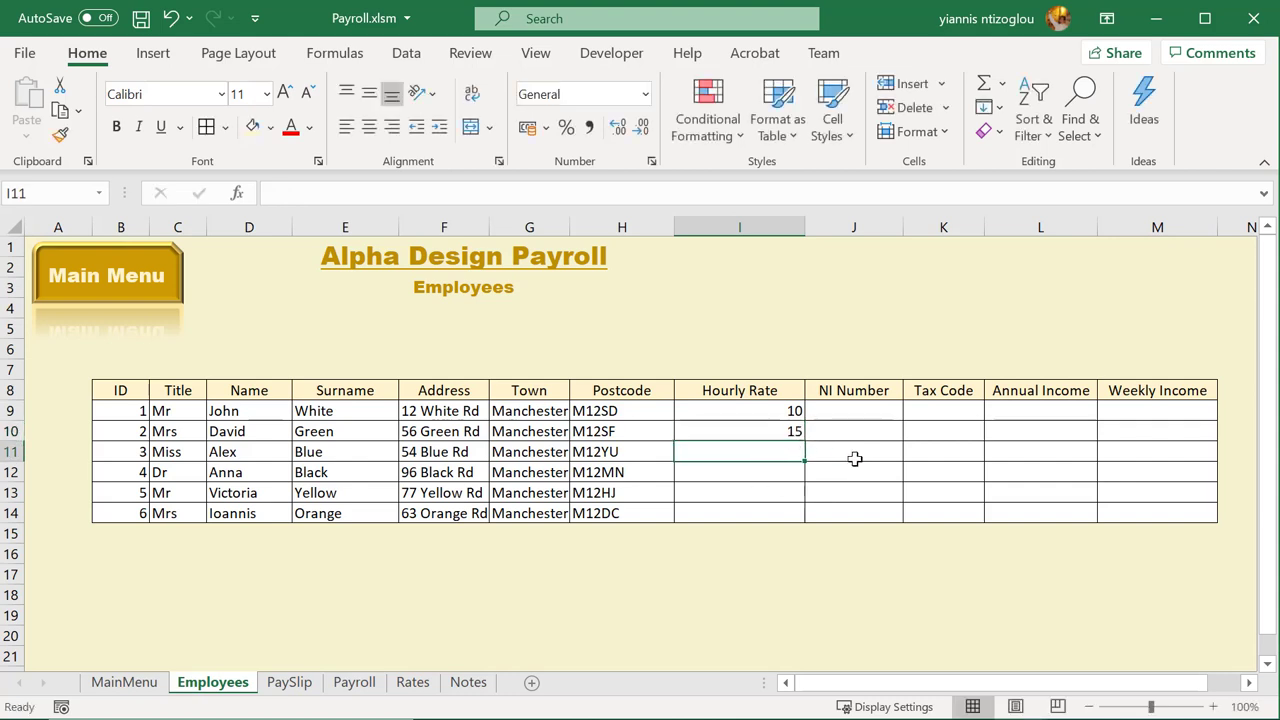
click(746, 430)
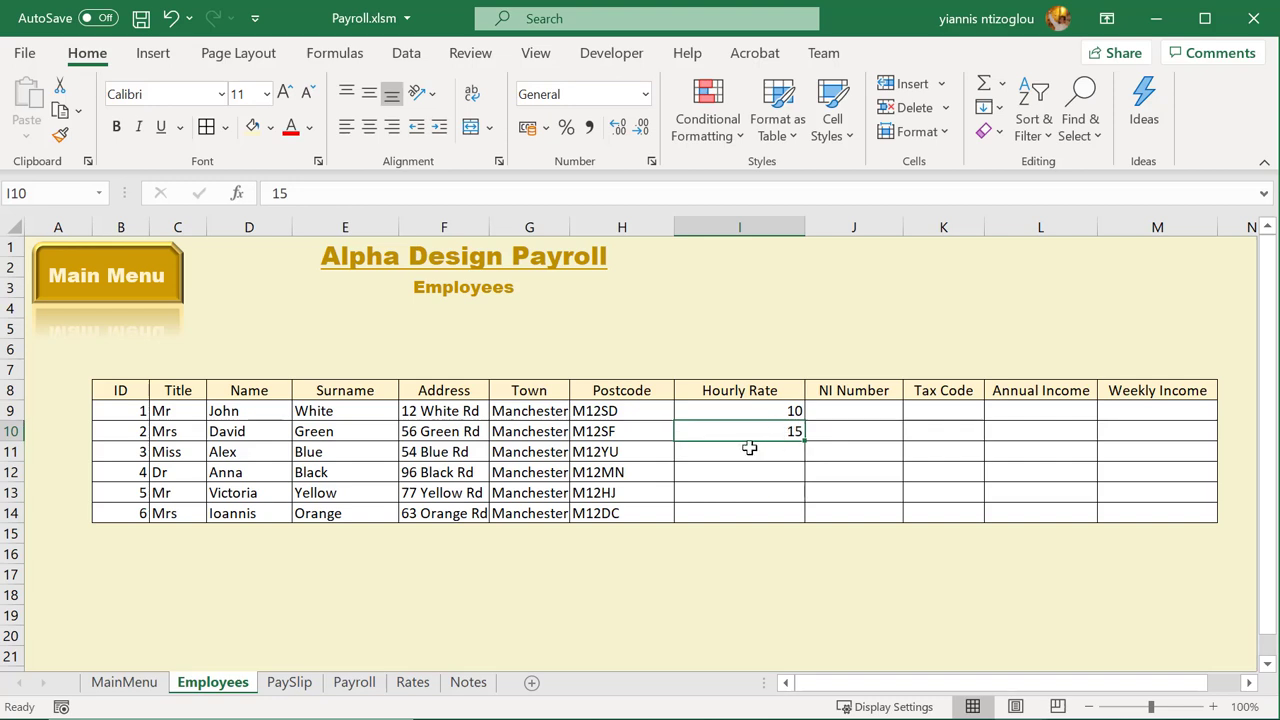
click(752, 452)
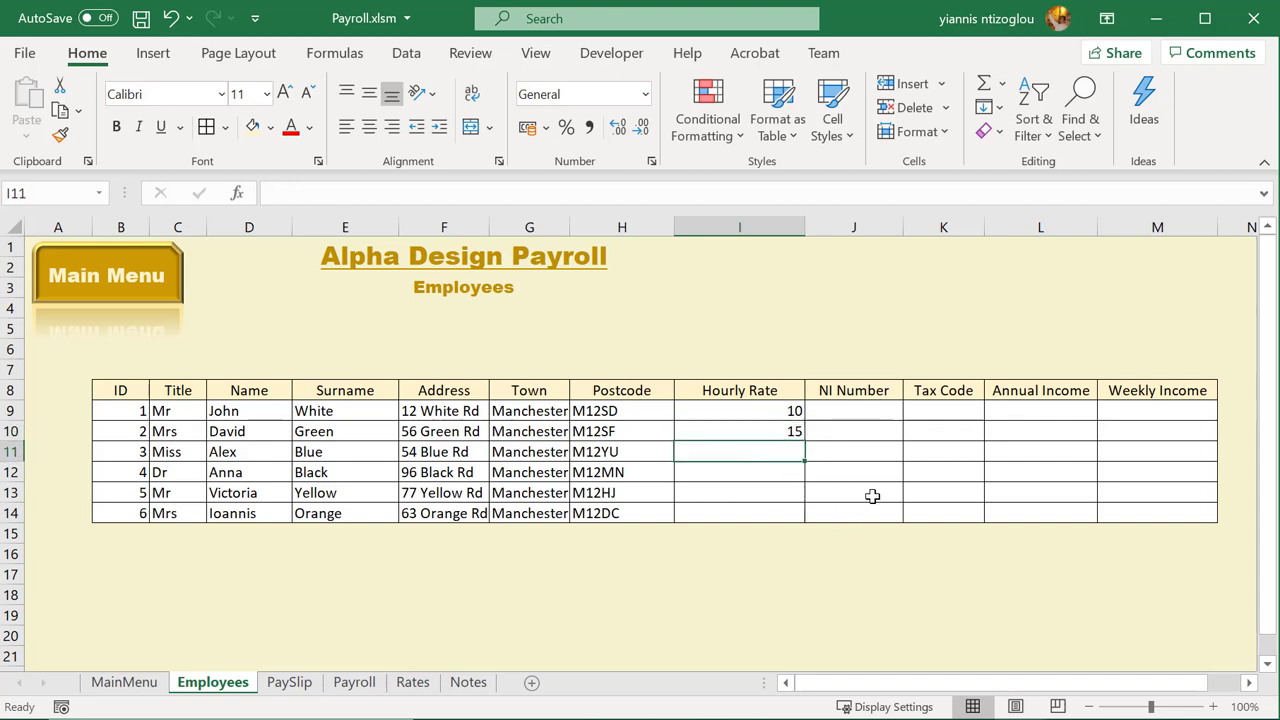
text(8)
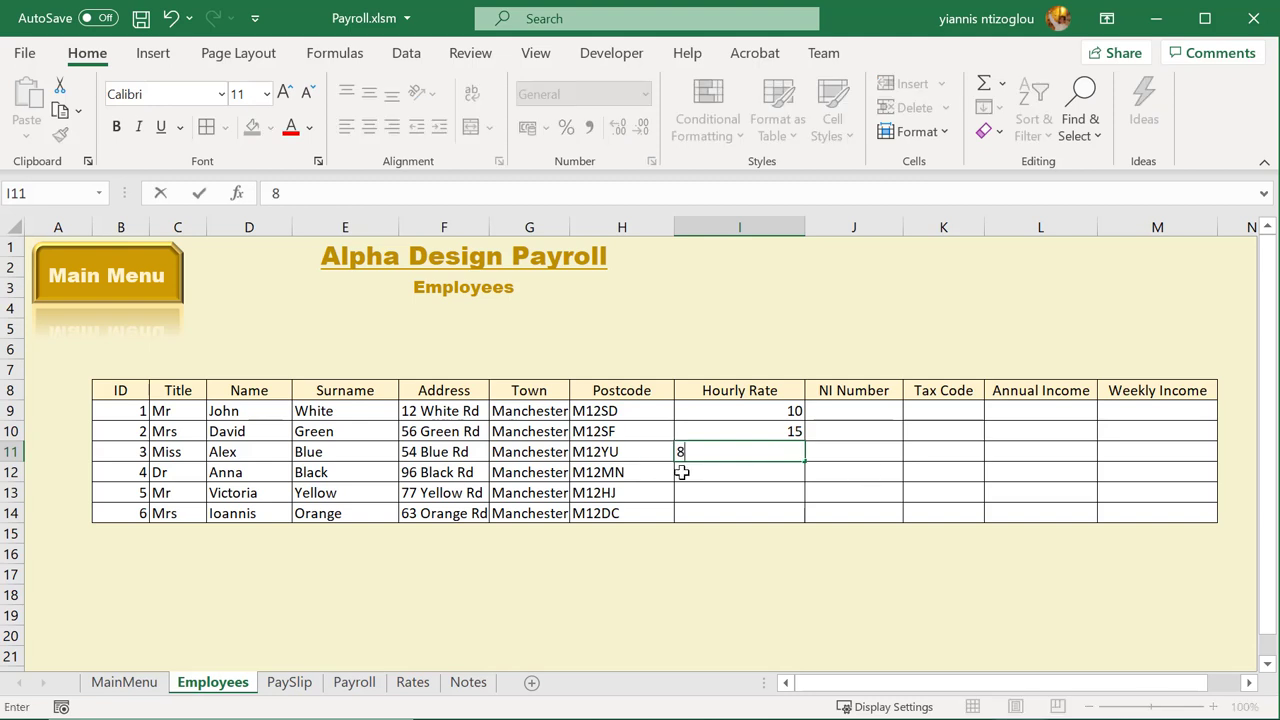
key(Return)
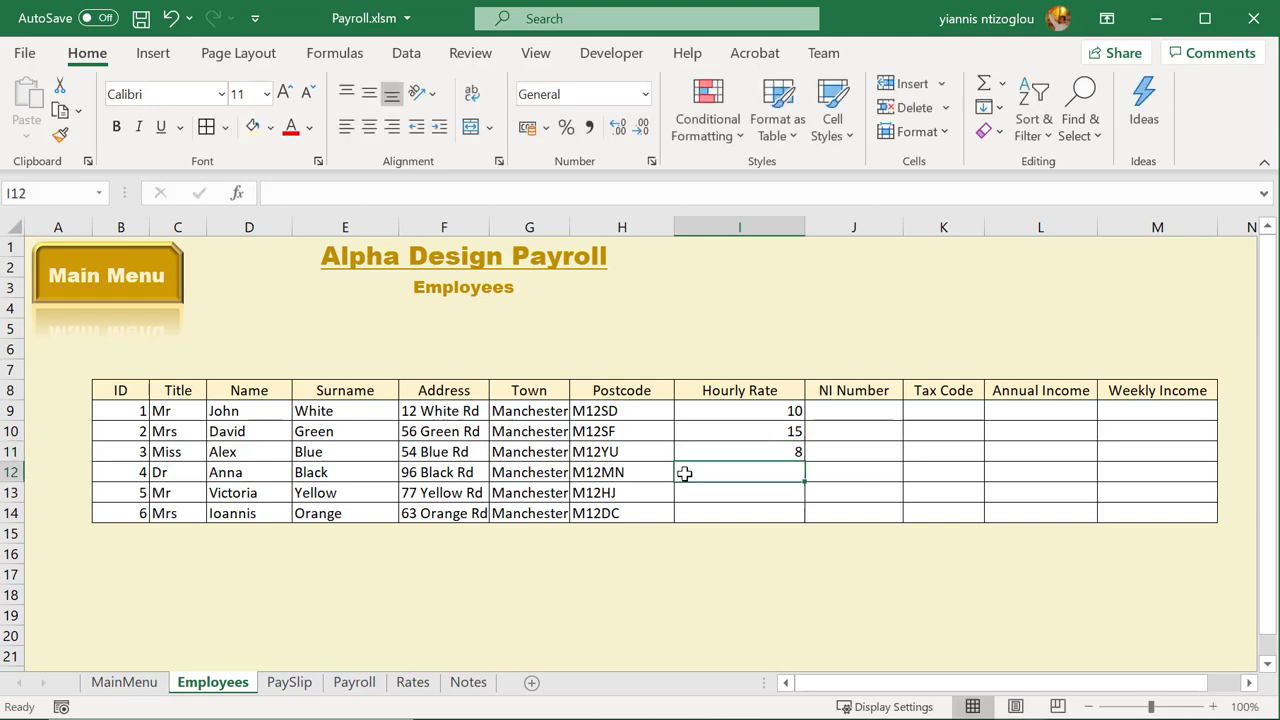
text(40)
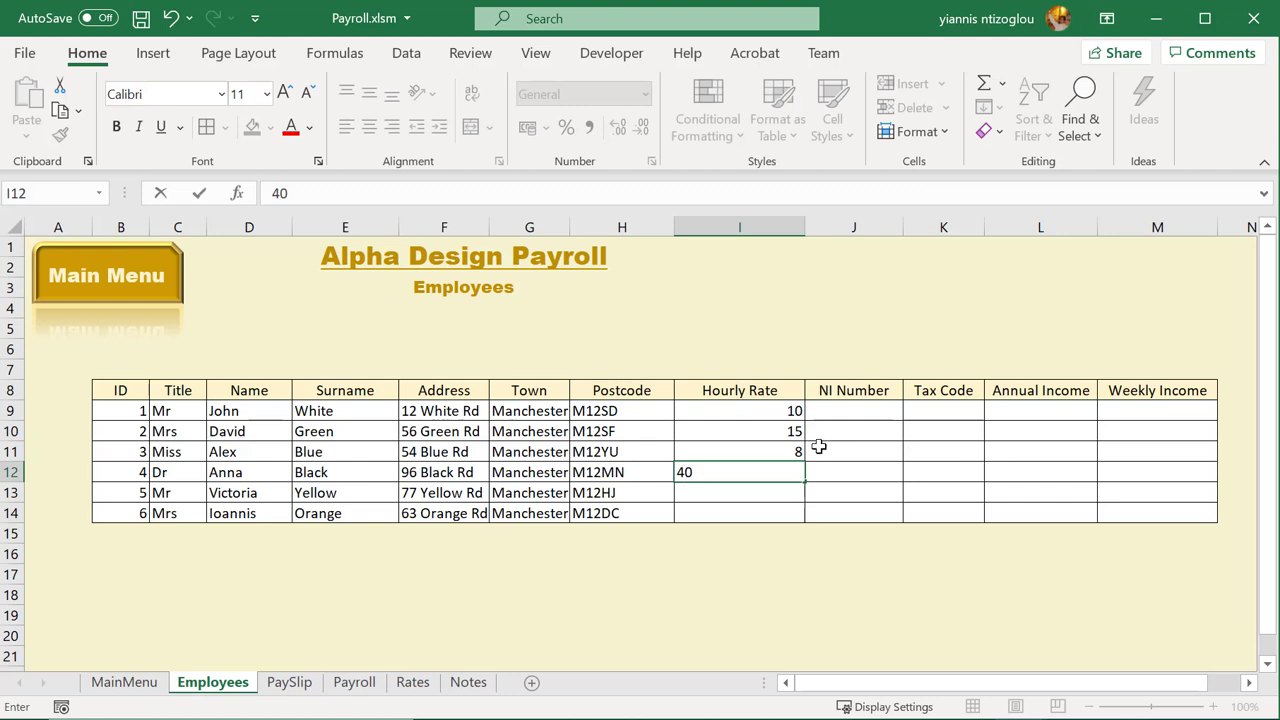
key(Return)
Enter hourly rates of 11 for employee 5 and 14 for employee 6 in I13:I14
click(754, 513)
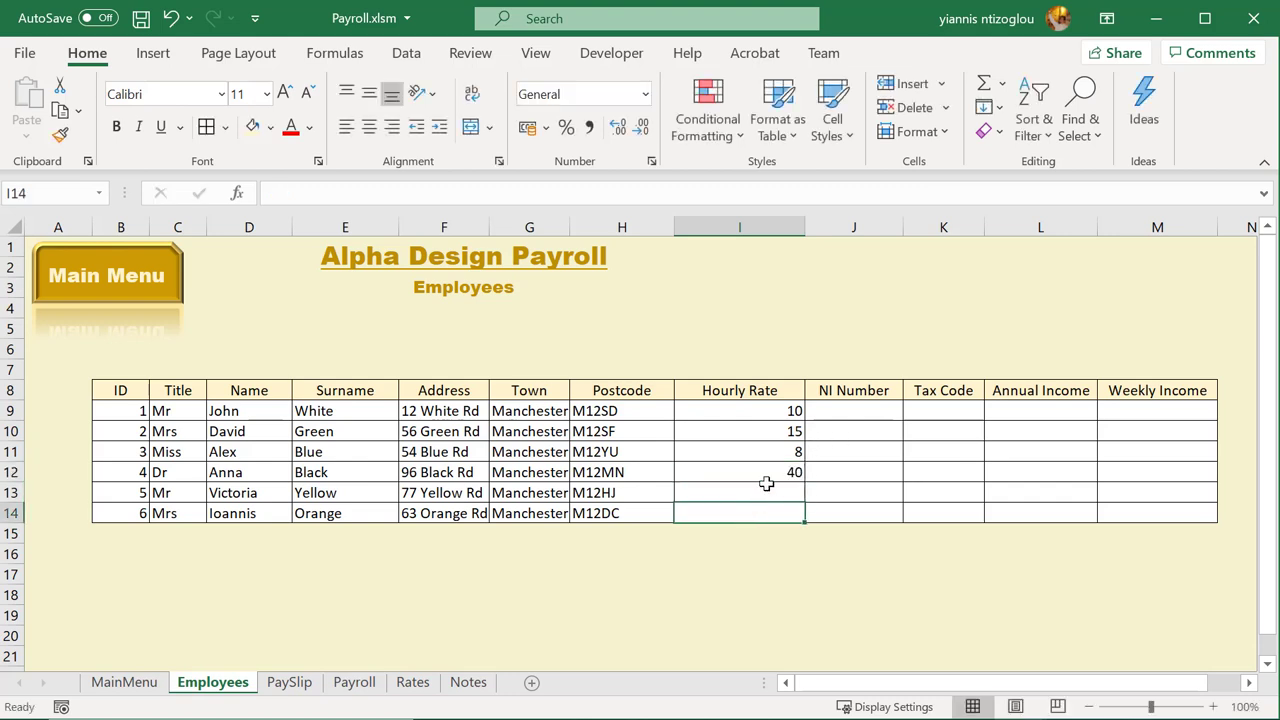
click(766, 484)
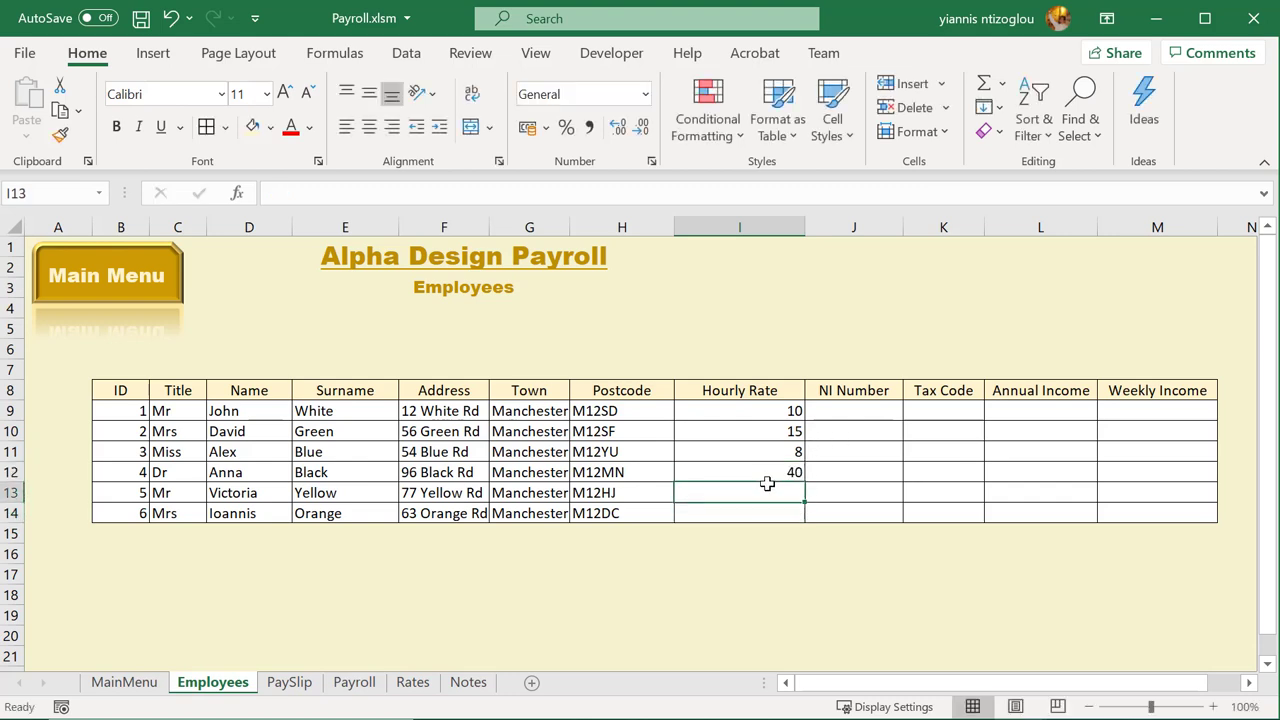
text(11)
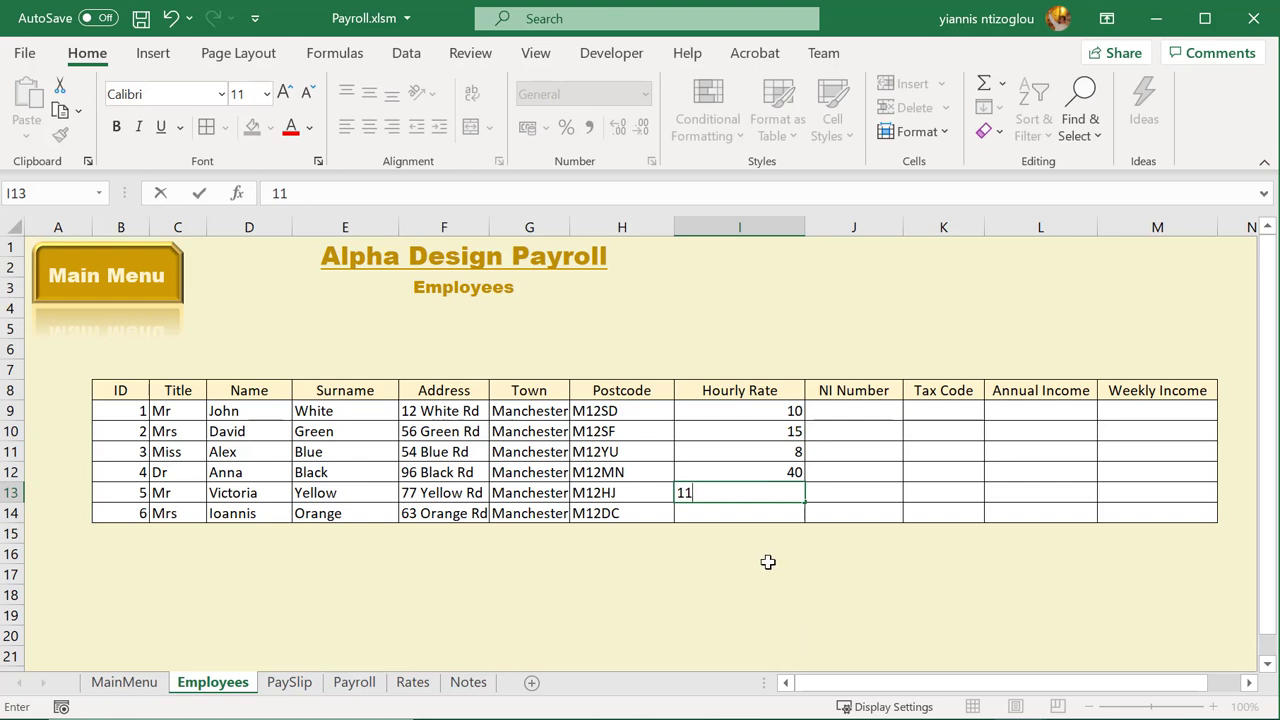
click(740, 507)
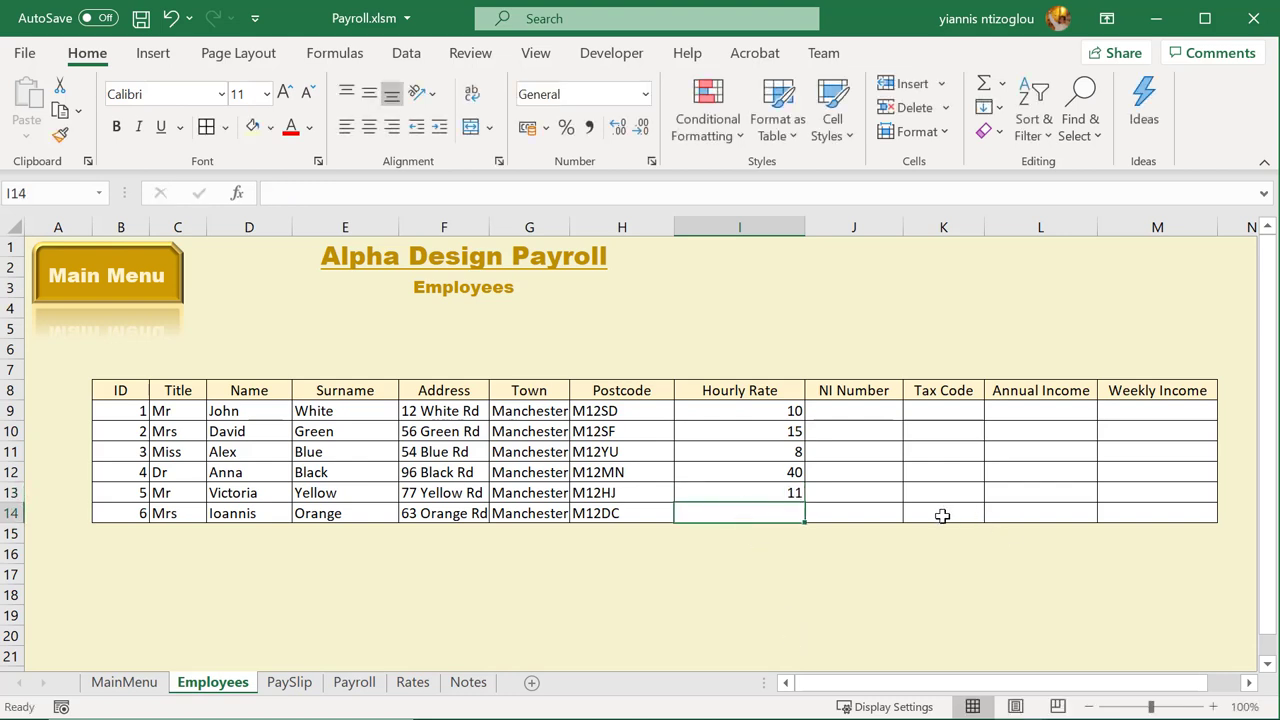
text(14)
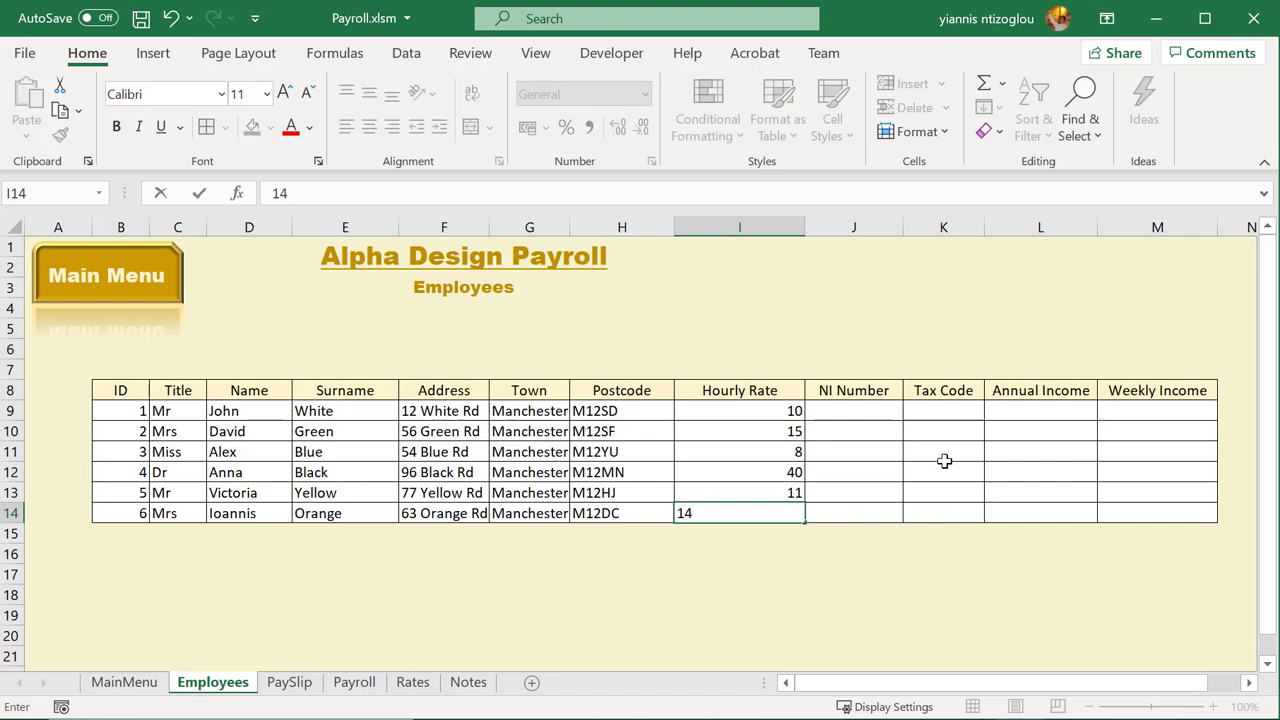
Commit the hourly rate of 14 for employee 6 in I14 and go over the hourly rates in I9:I14
click(871, 451)
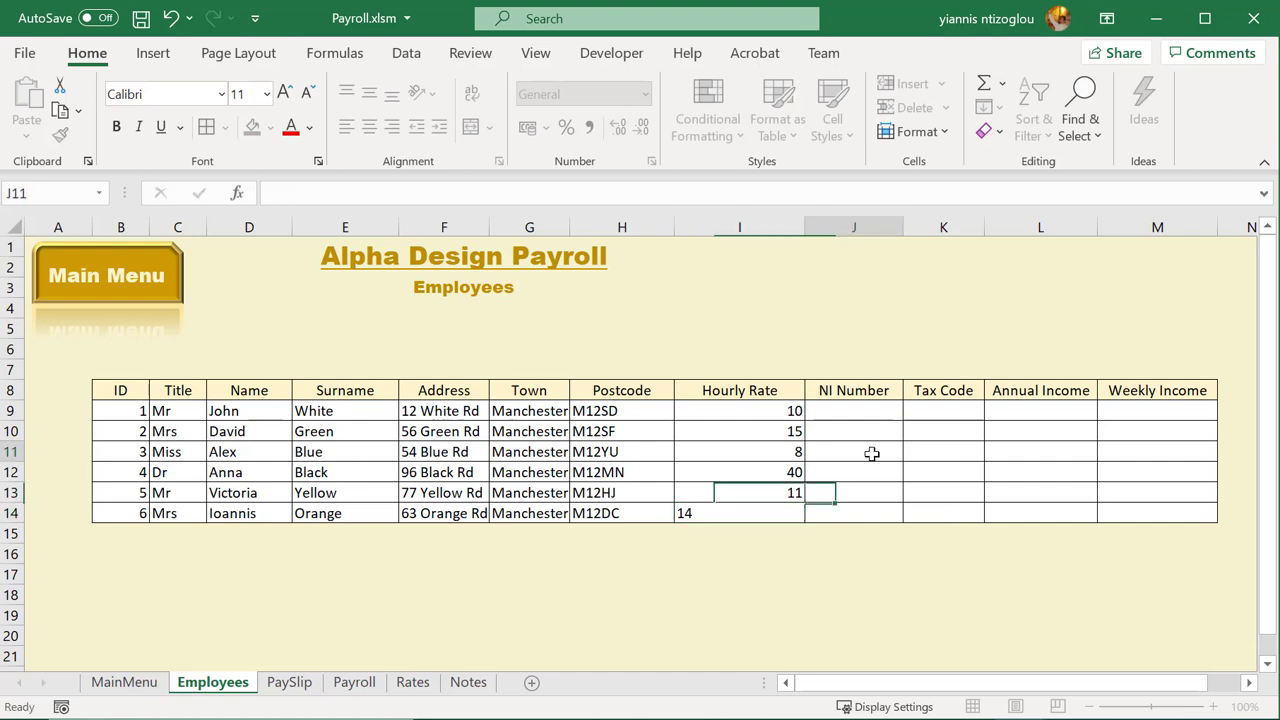
drag(735, 416, 757, 517)
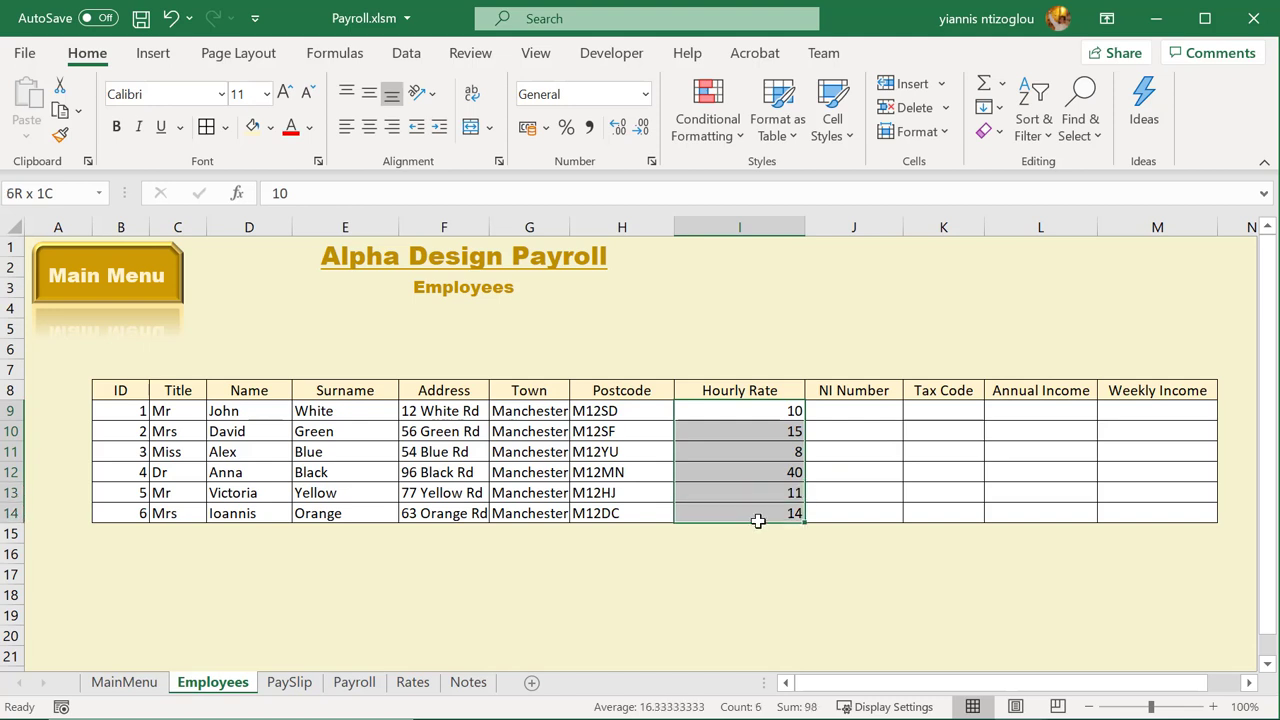
click(943, 422)
drag(789, 411, 792, 510)
drag(908, 510, 850, 512)
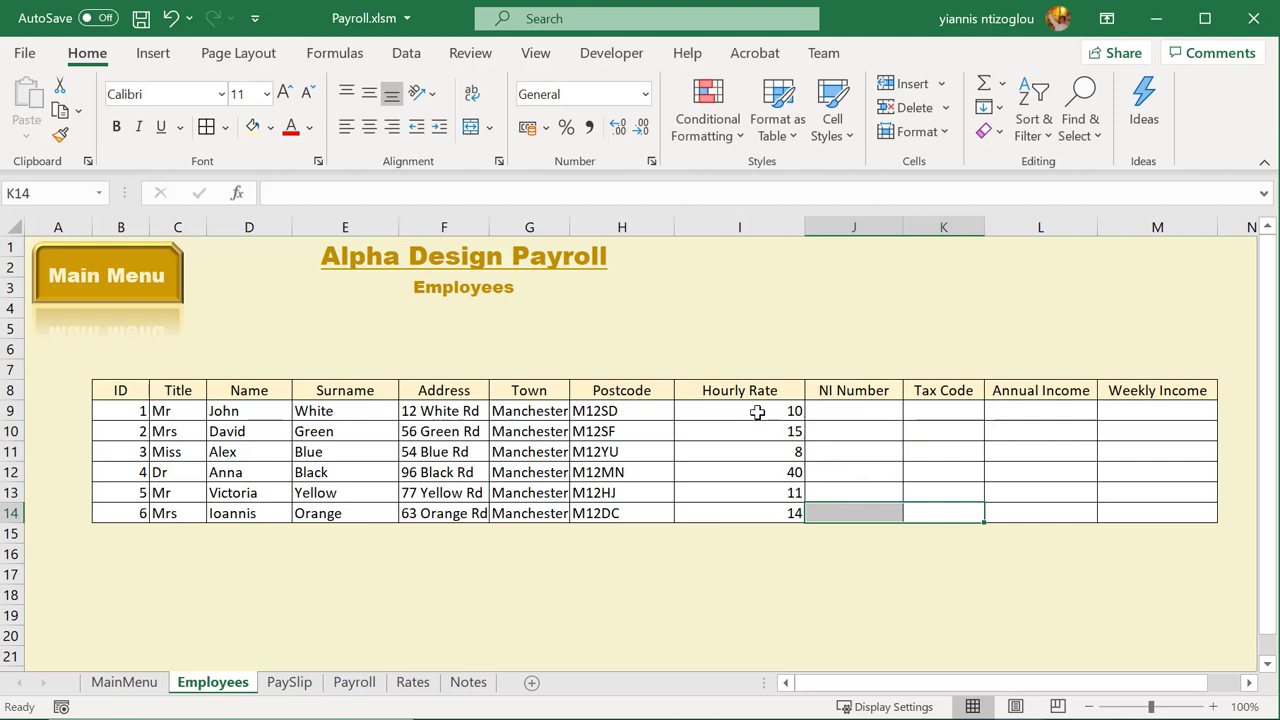
Try the Currency number format with the £ symbol and 2 decimal places on hourly rates I9:I14, and undo it
drag(758, 412, 781, 516)
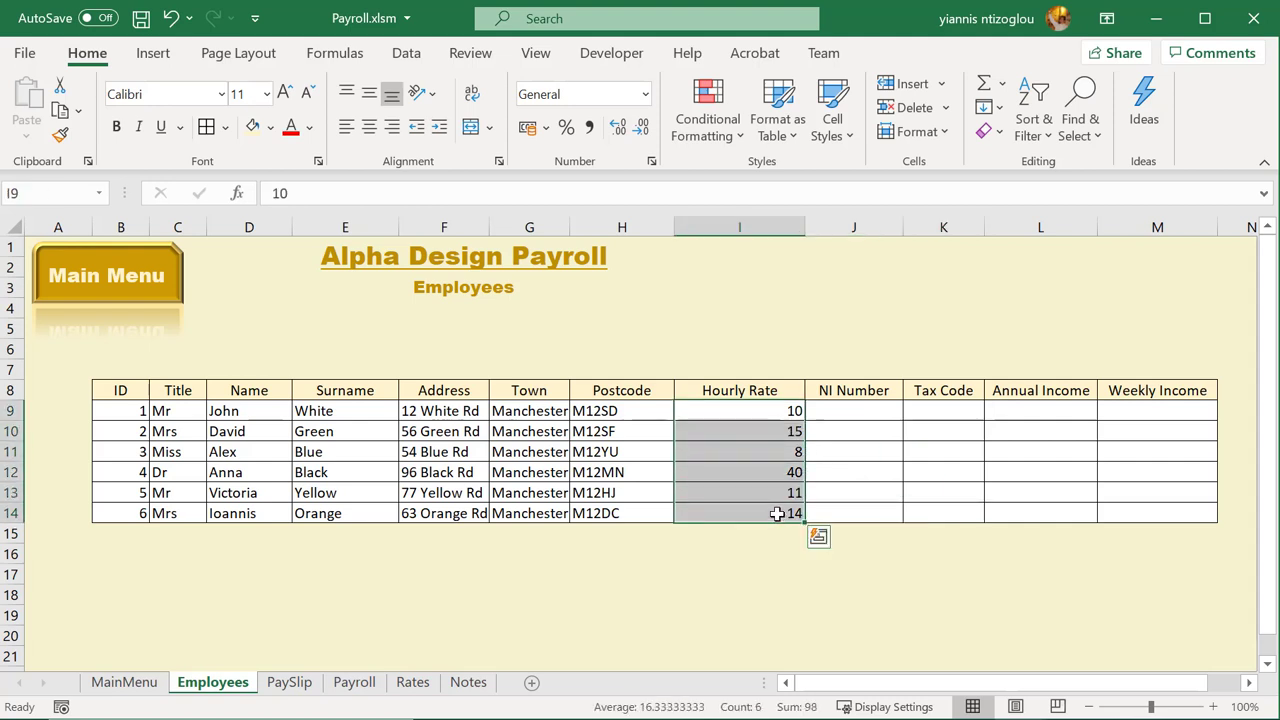
right_click(751, 463)
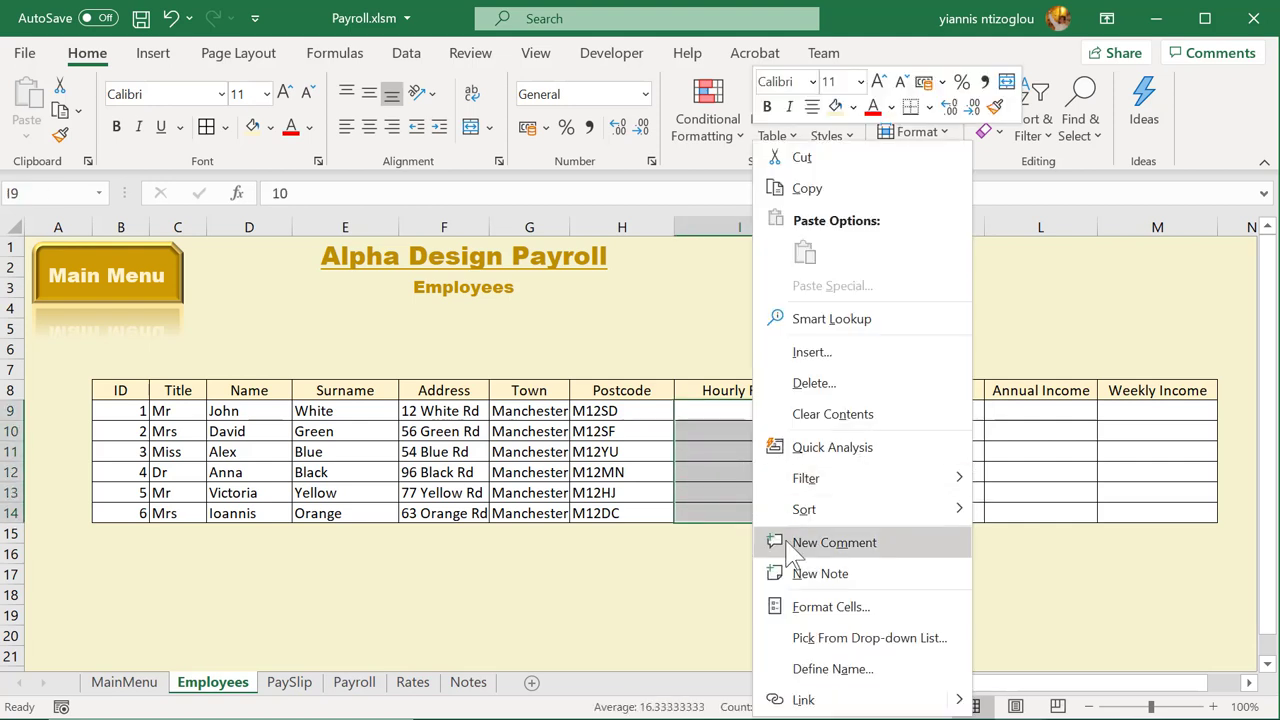
click(818, 620)
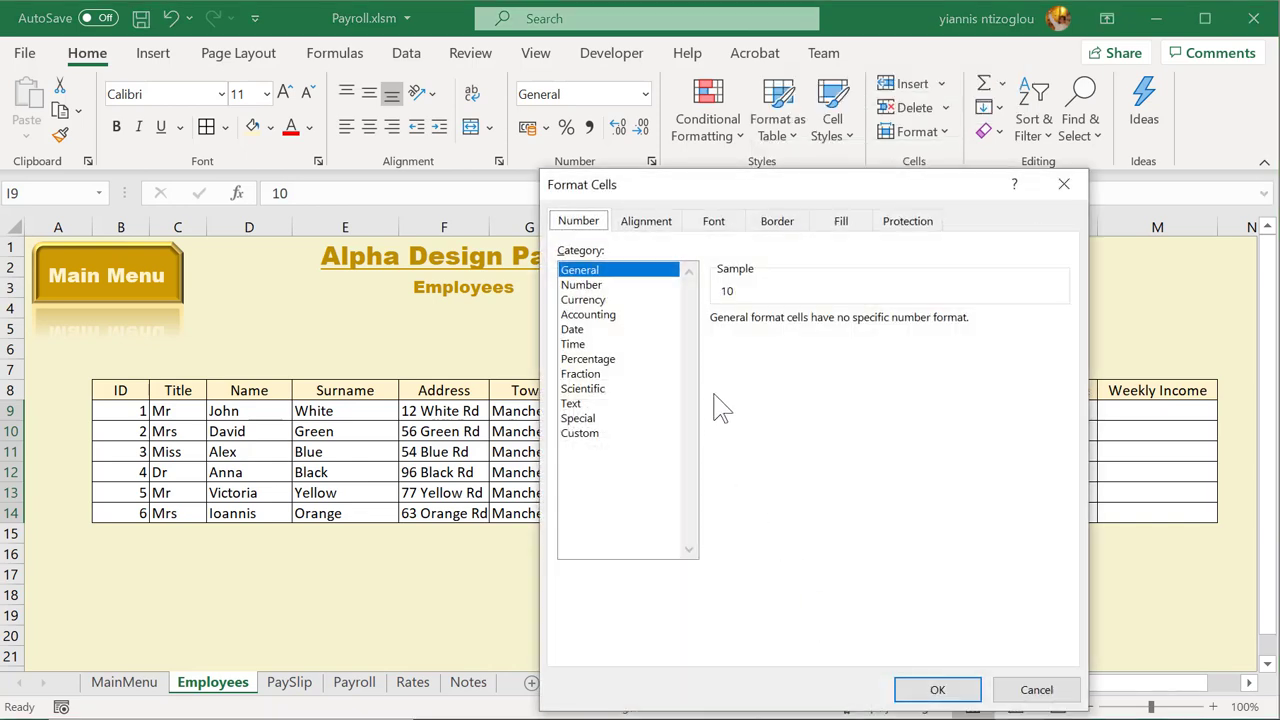
click(595, 300)
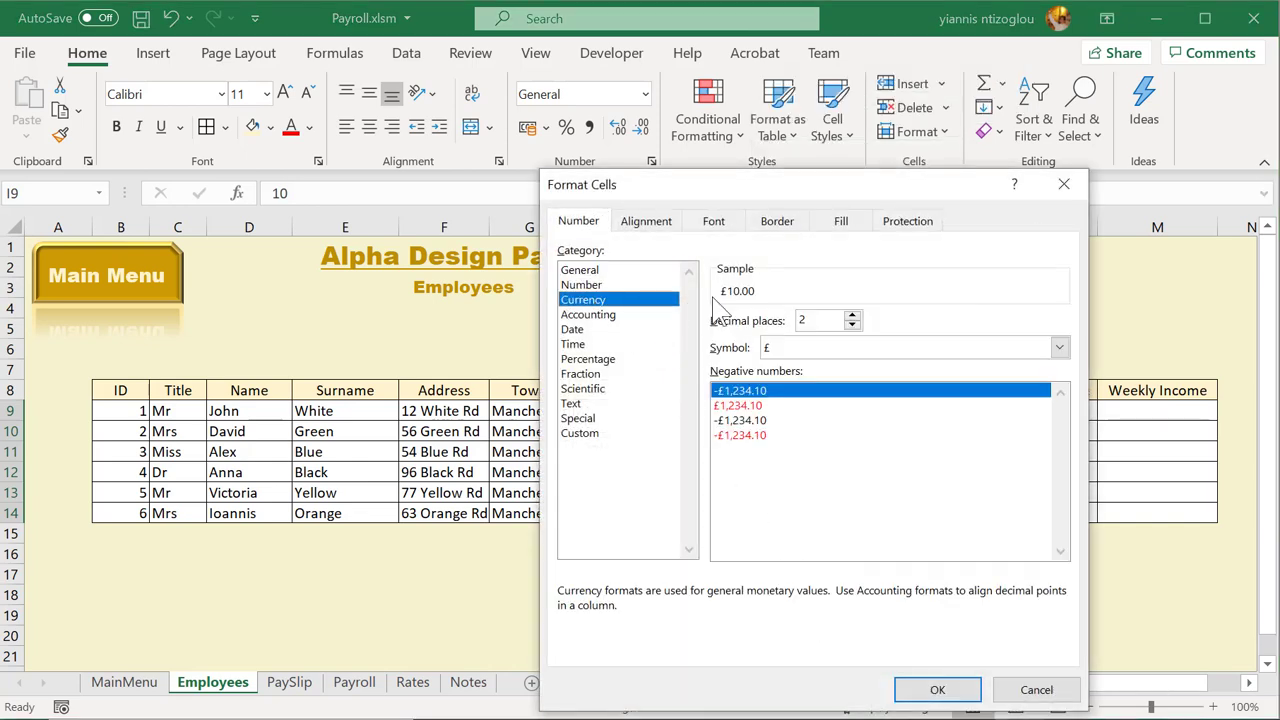
click(937, 689)
click(778, 533)
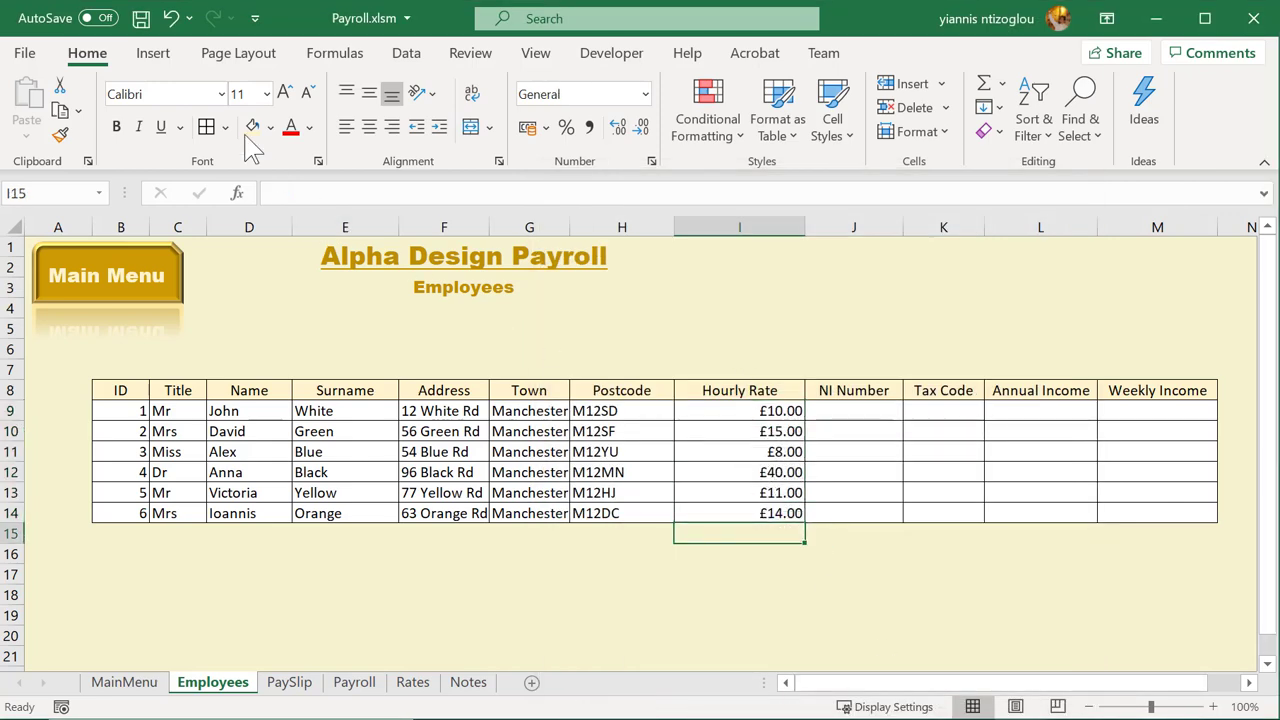
click(170, 18)
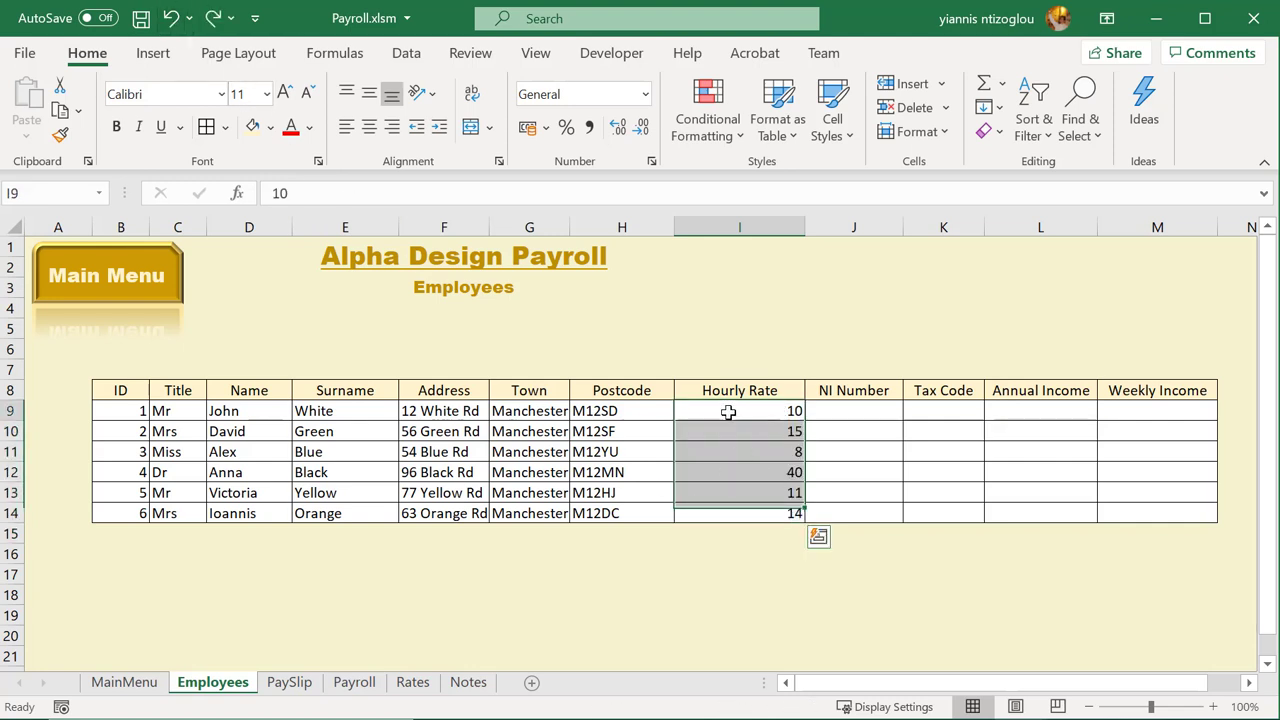
Apply the Currency number format to the hourly rates in I9:I14
drag(725, 415, 731, 505)
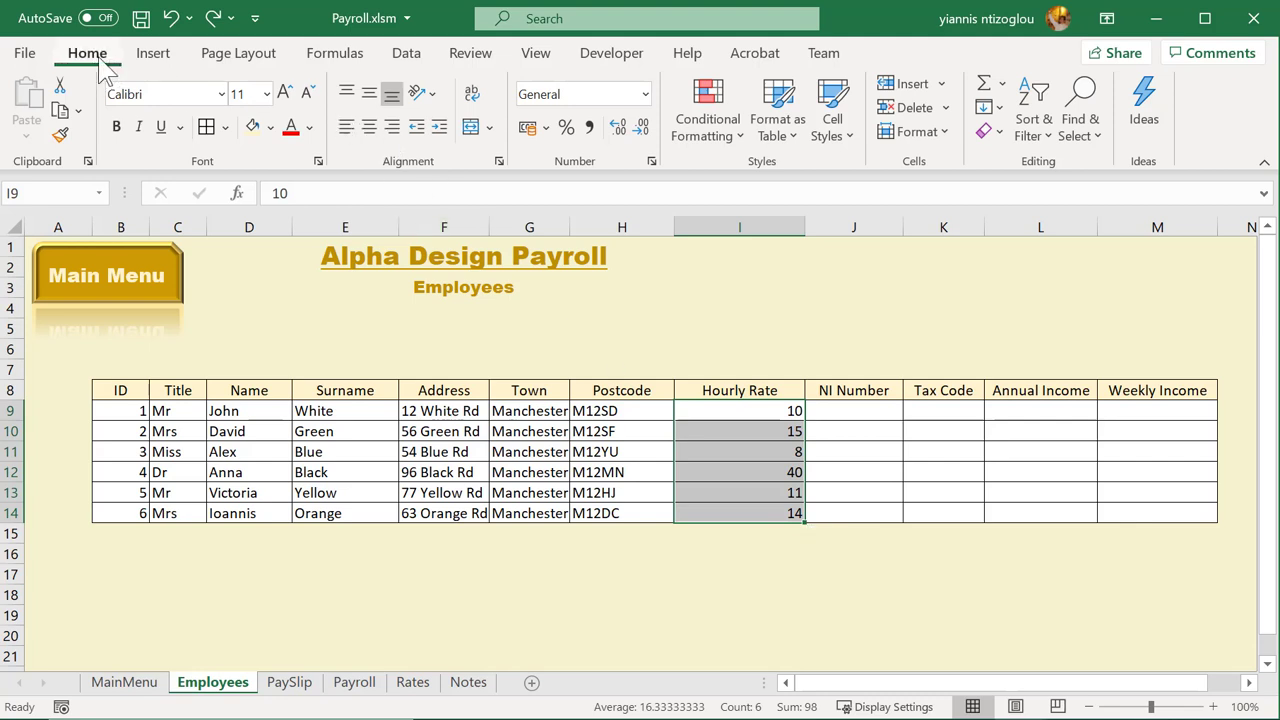
click(547, 130)
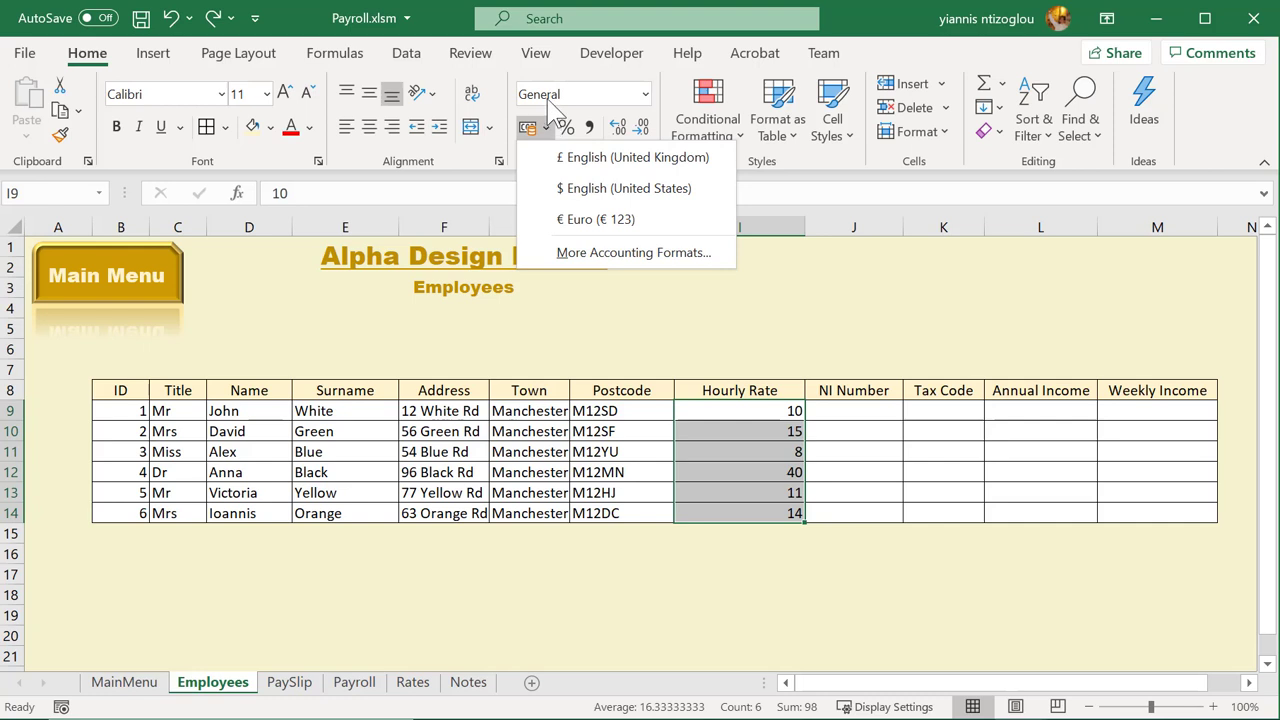
click(548, 94)
click(644, 94)
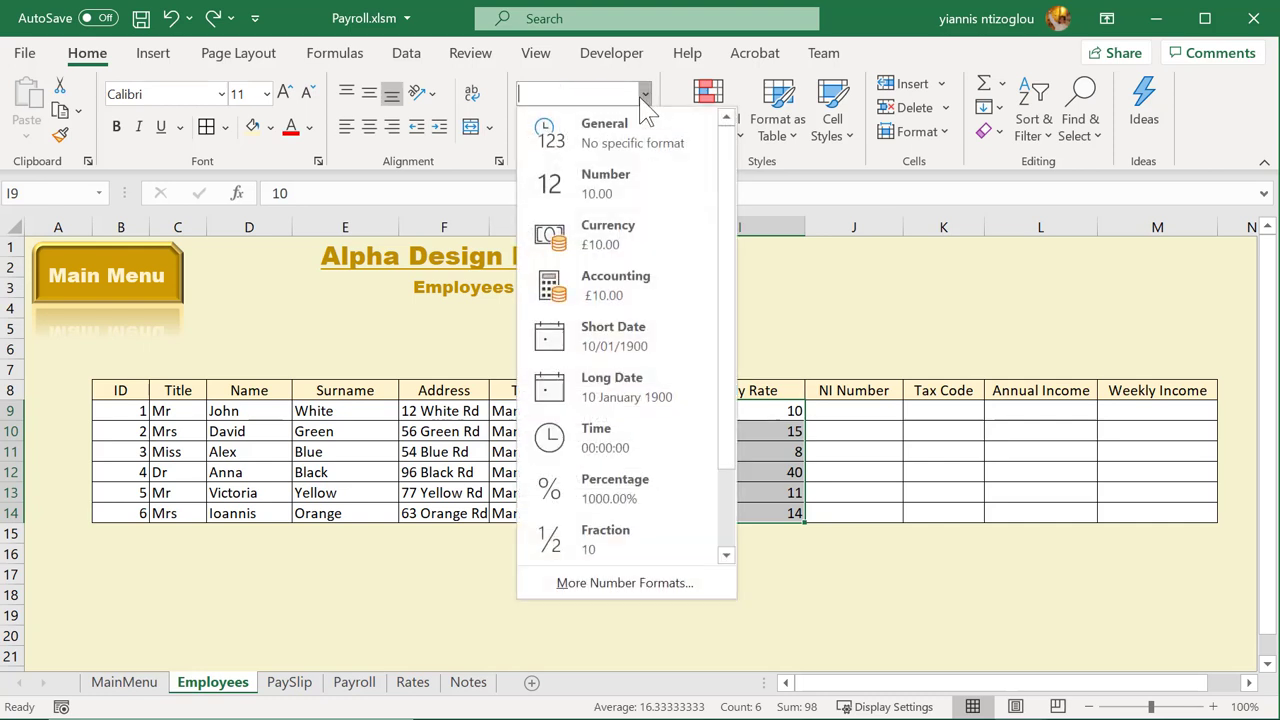
click(600, 235)
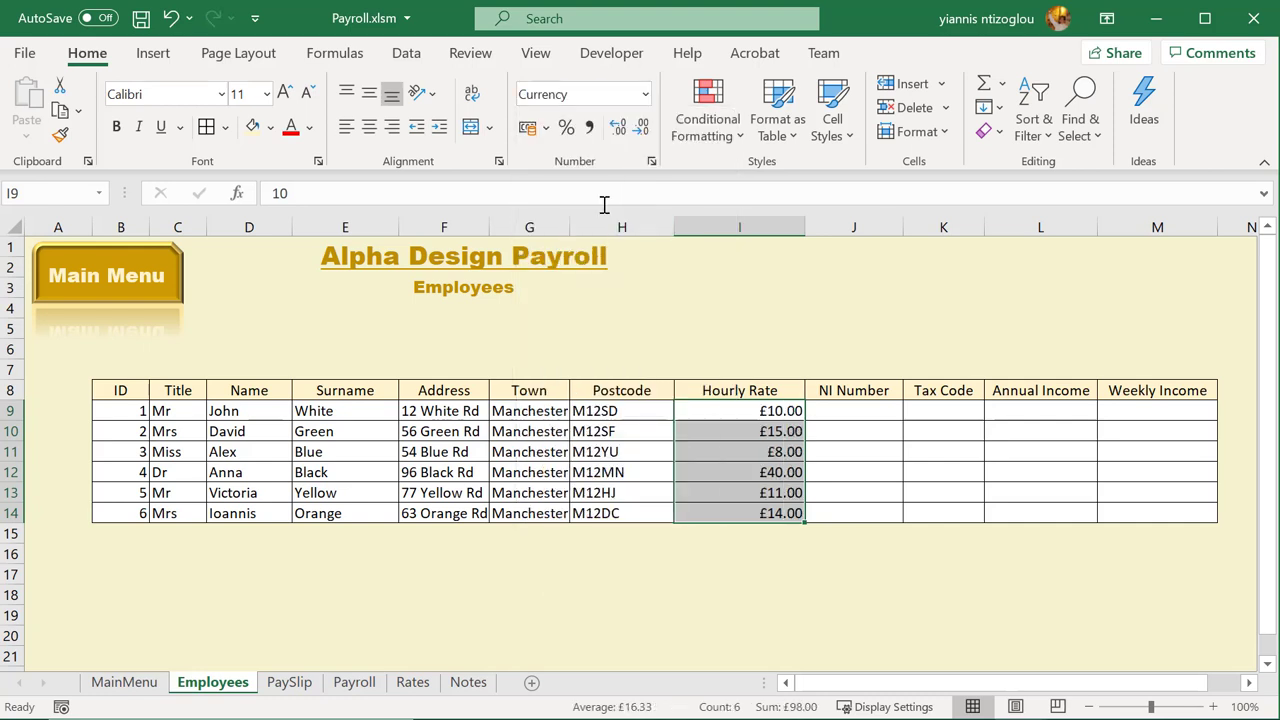
click(545, 133)
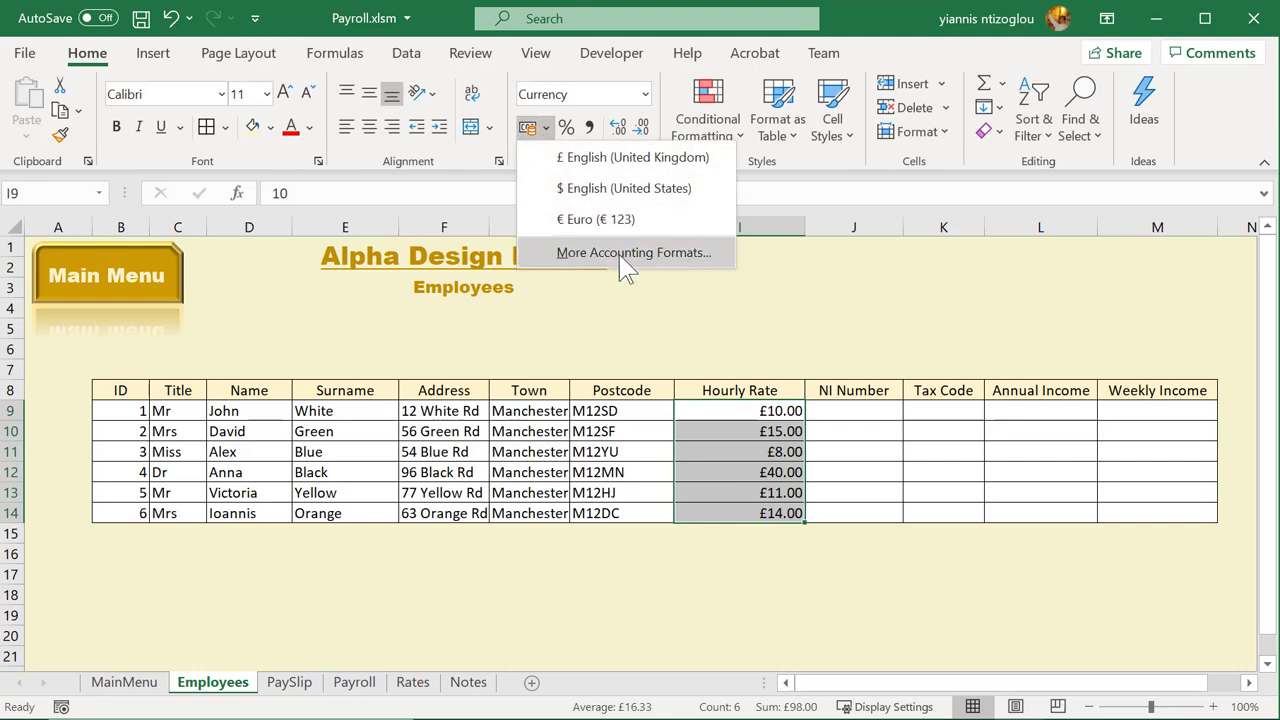
click(832, 564)
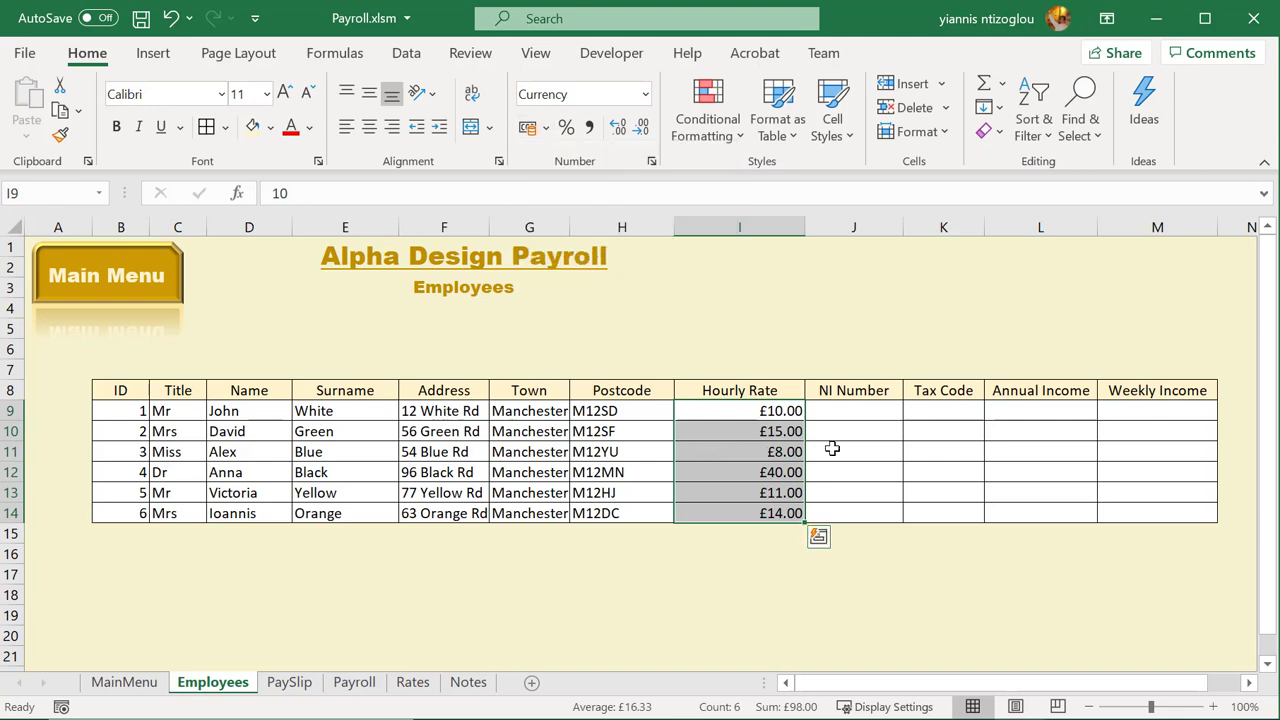
Try the Euro, US dollar and UK pound accounting formats in turn on the hourly rates in I9:I14
drag(751, 410, 764, 520)
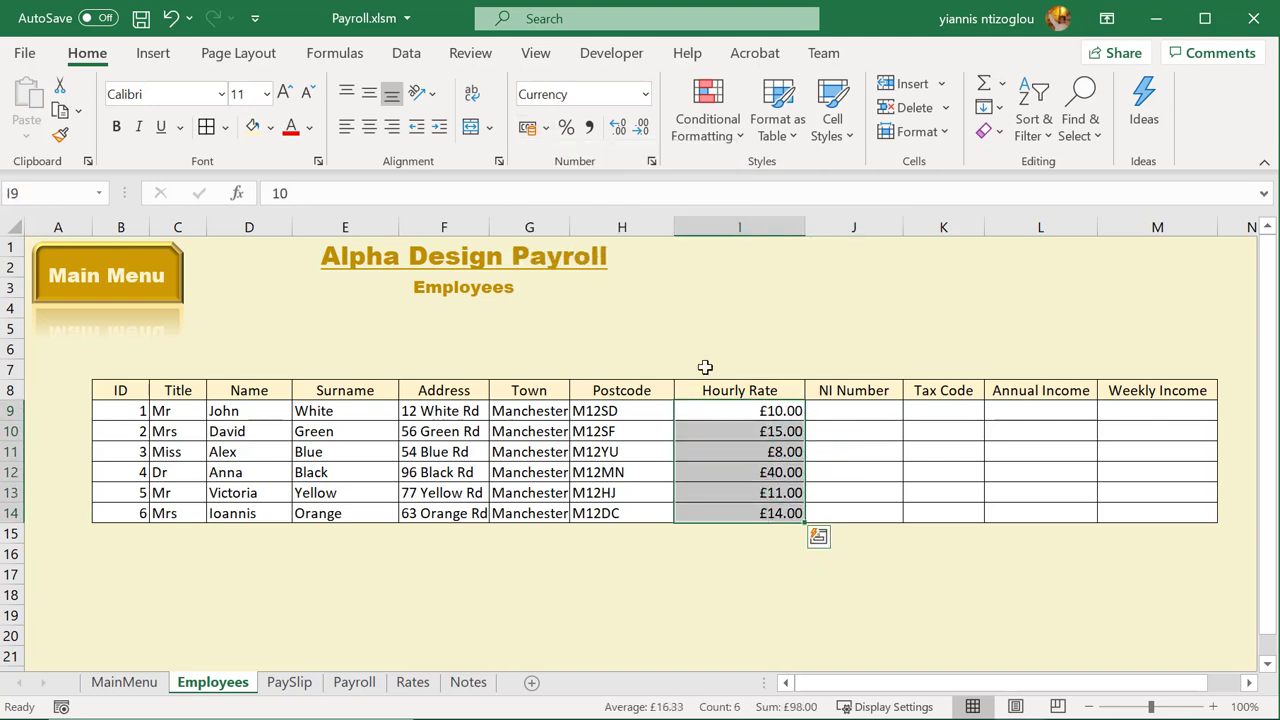
click(546, 128)
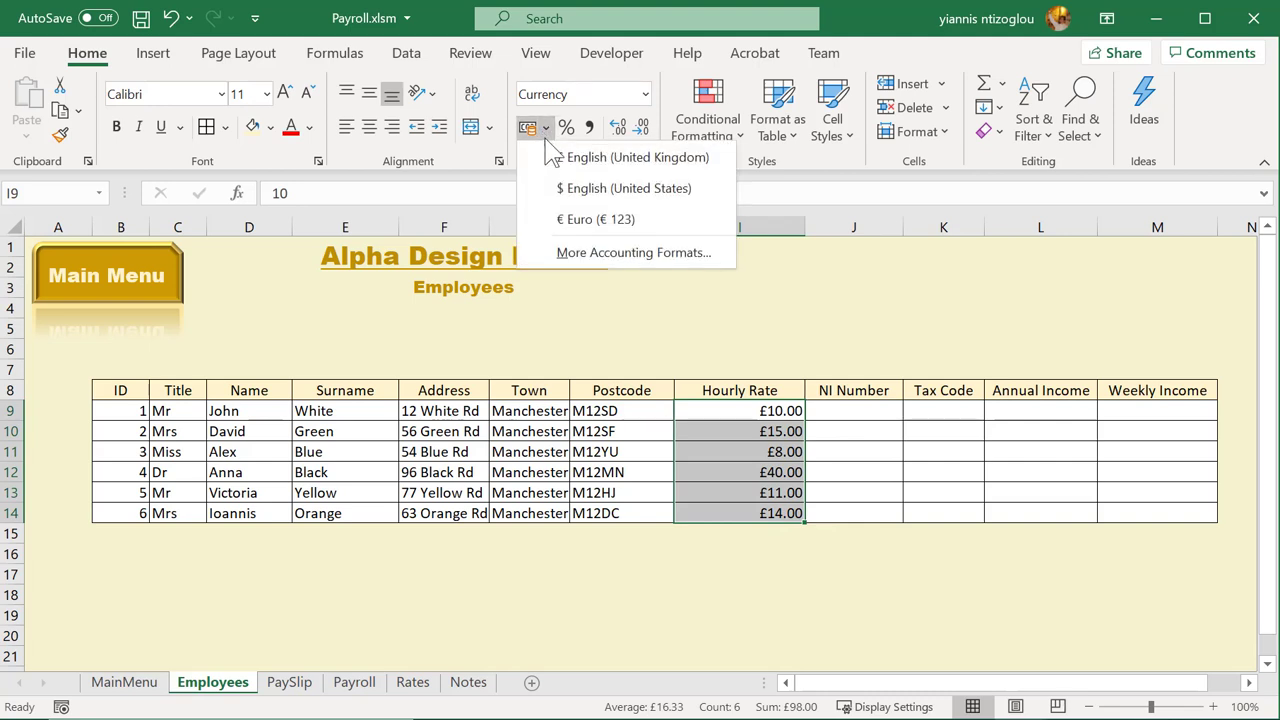
click(586, 222)
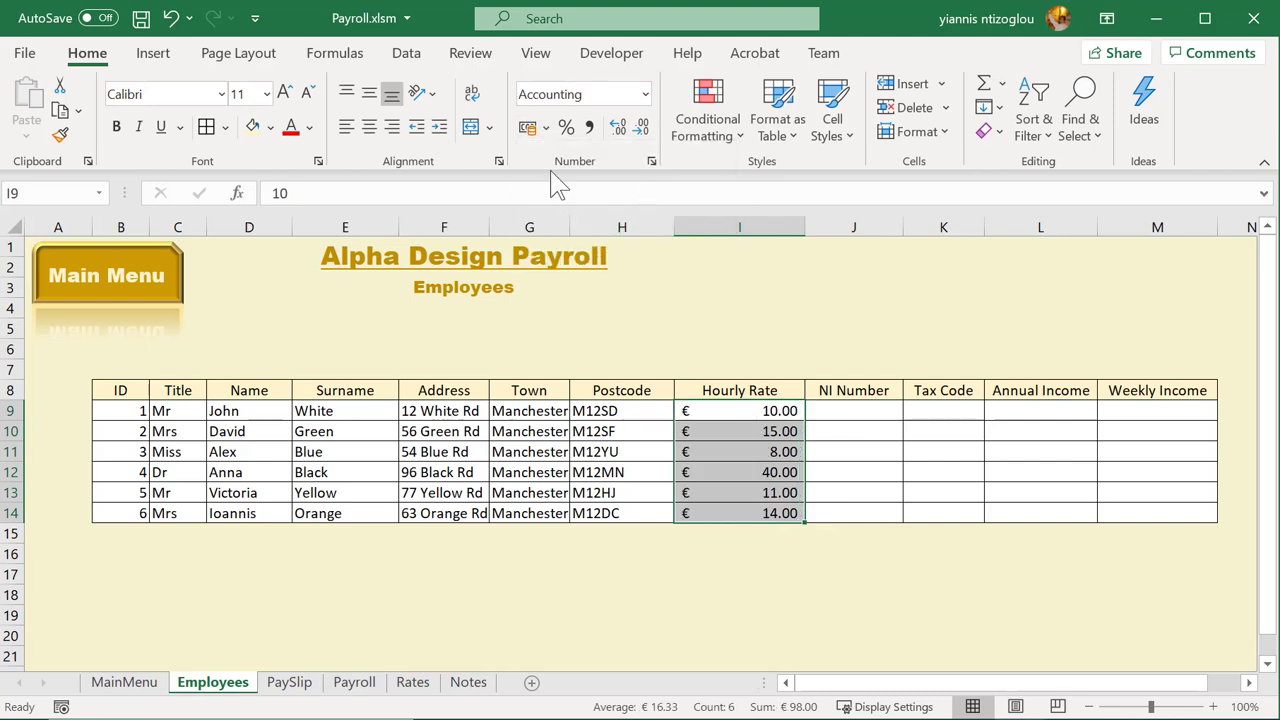
click(546, 128)
click(573, 190)
click(546, 128)
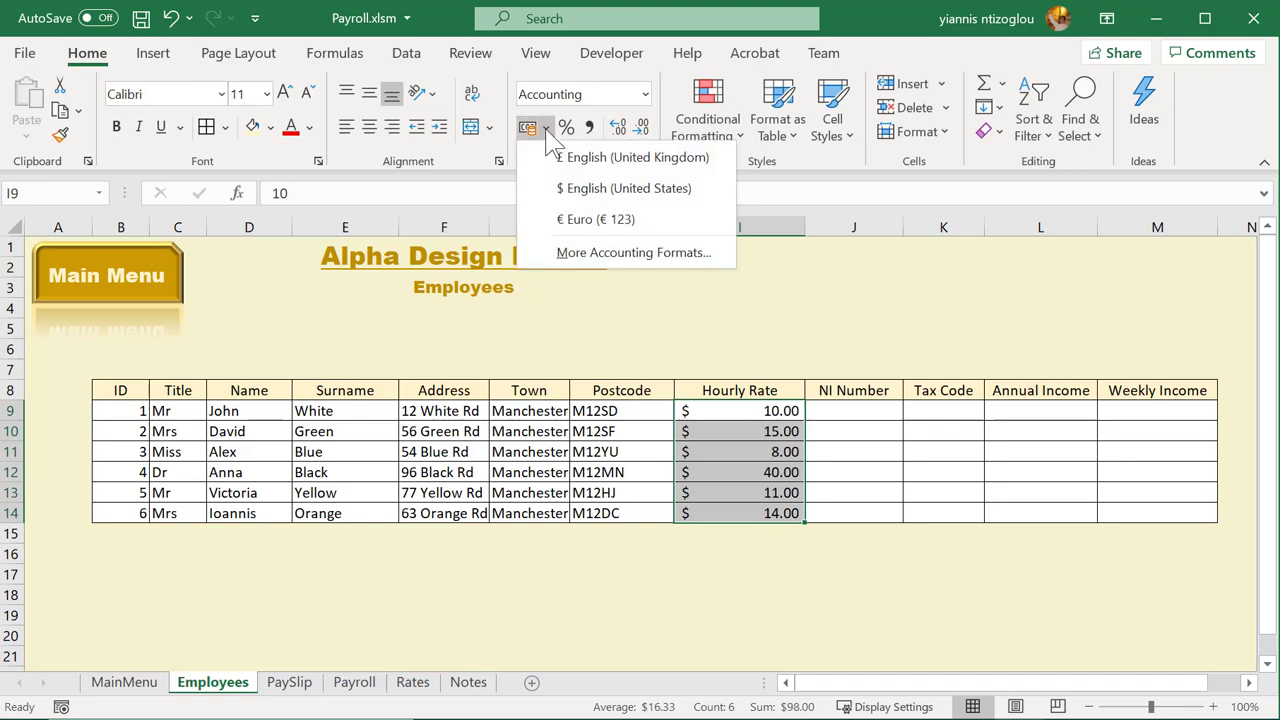
click(558, 166)
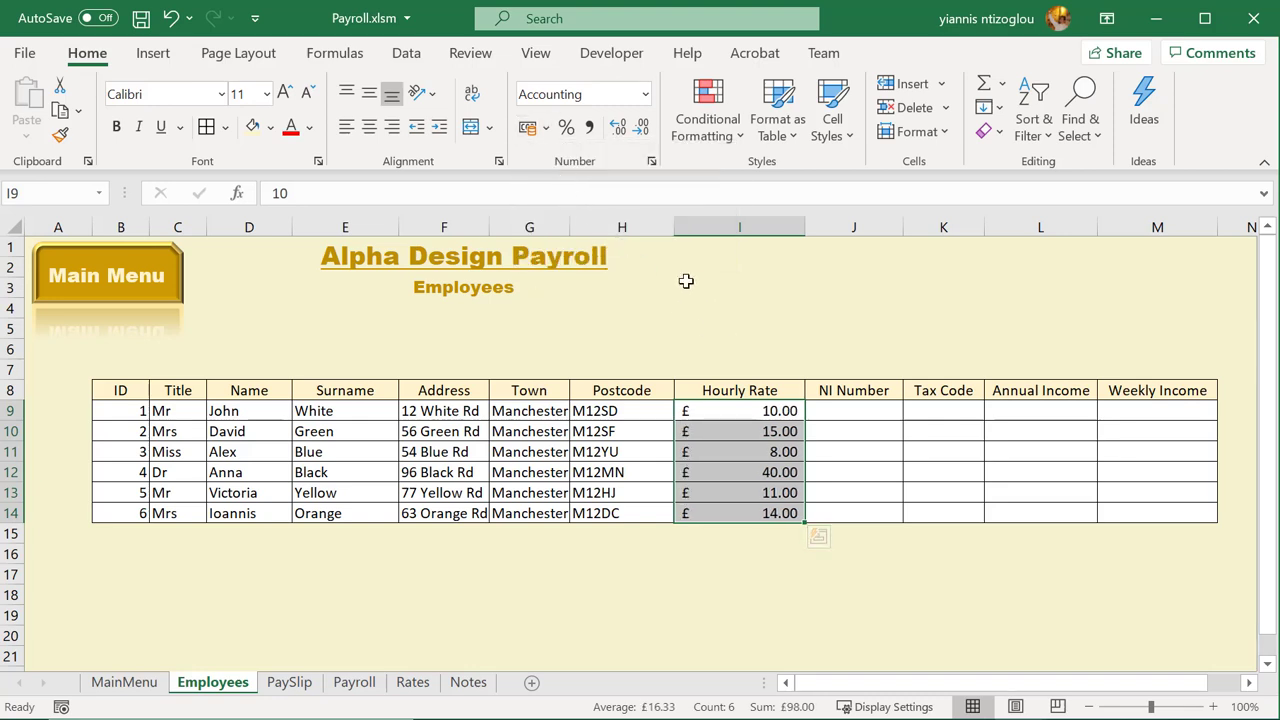
Try fewer and more decimal places on the hourly rates in I9:I14, ending with two decimals
click(639, 128)
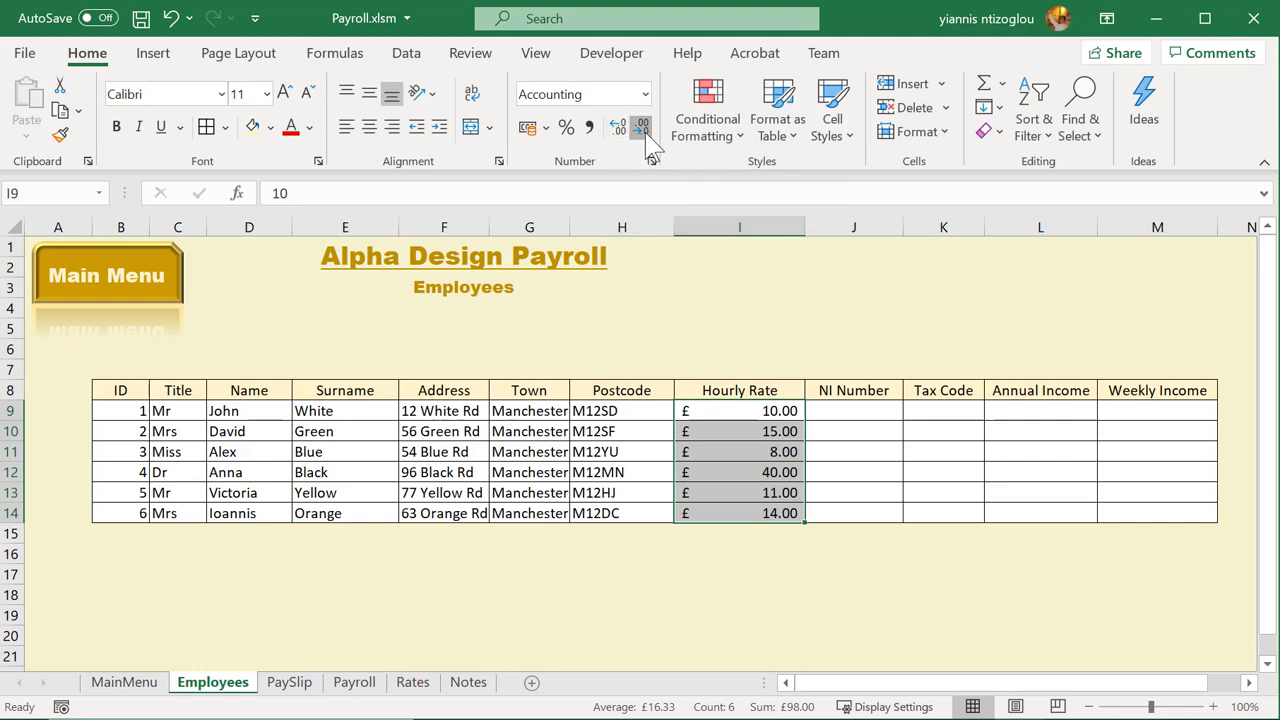
click(618, 130)
click(618, 130)
click(618, 130)
click(642, 129)
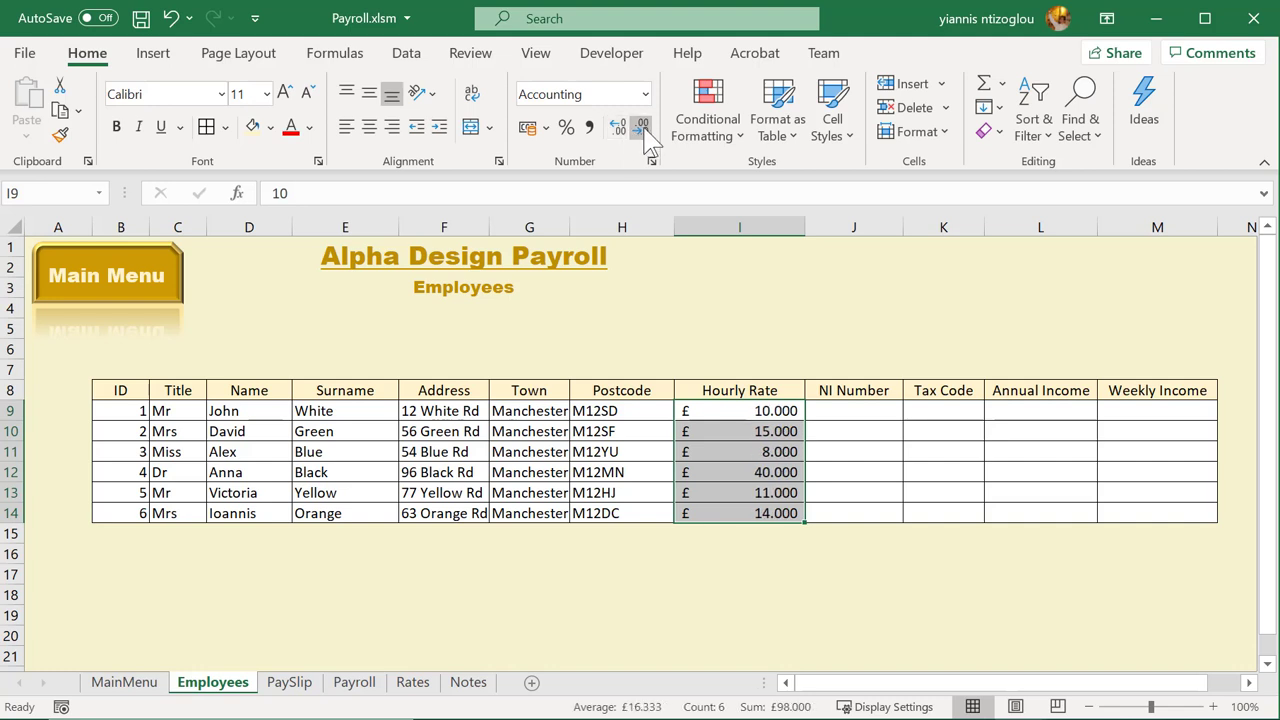
click(642, 129)
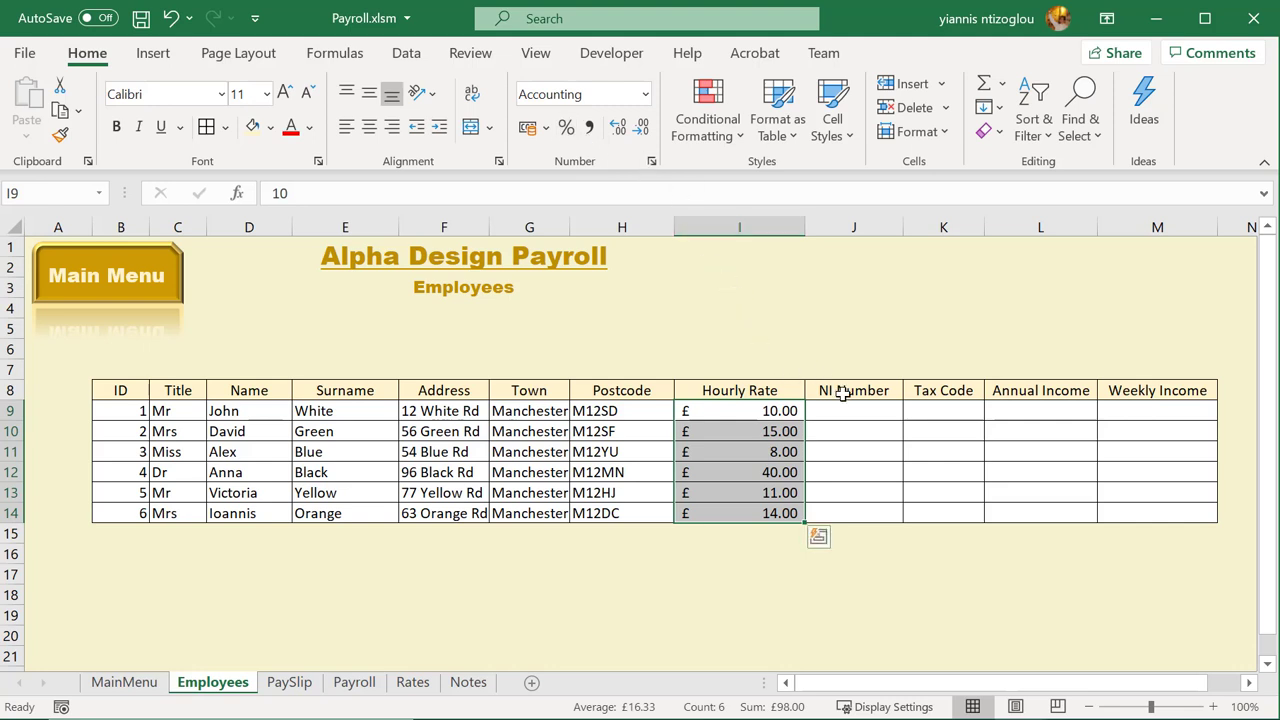
click(830, 450)
Change the hourly rates in I9:I14 from Accounting to the Currency number format
drag(730, 418, 734, 510)
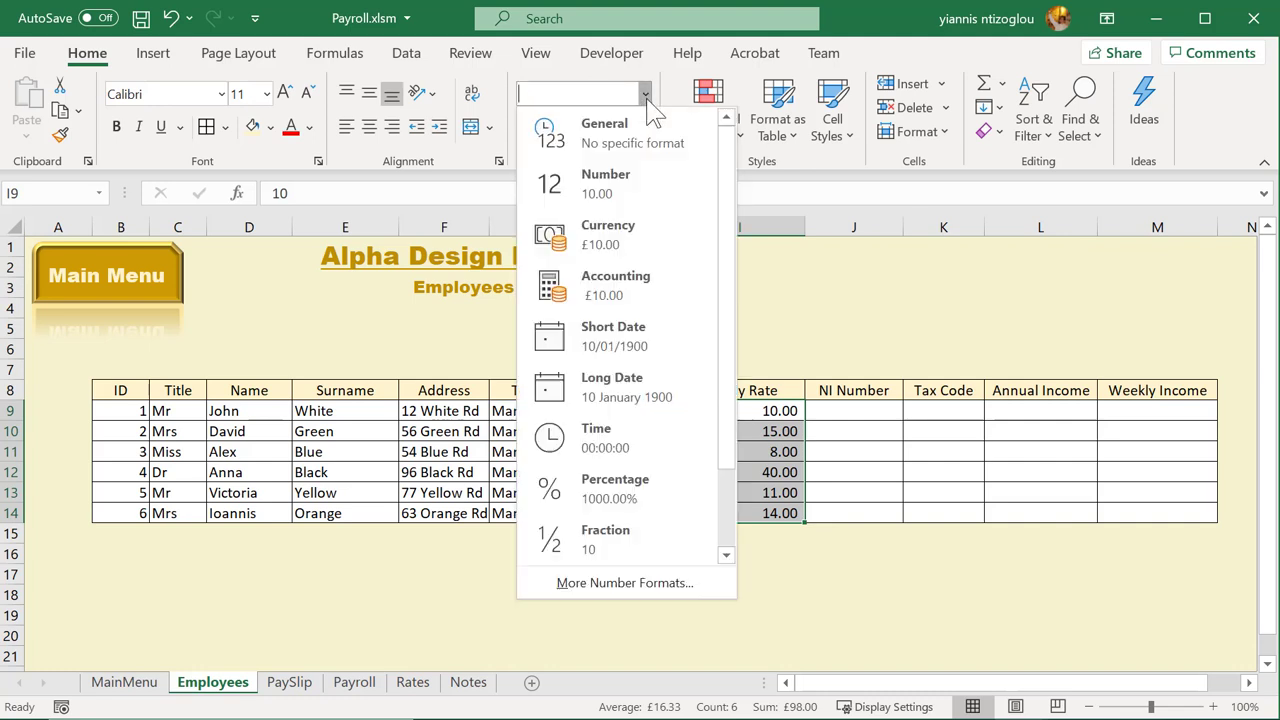
click(645, 94)
click(630, 255)
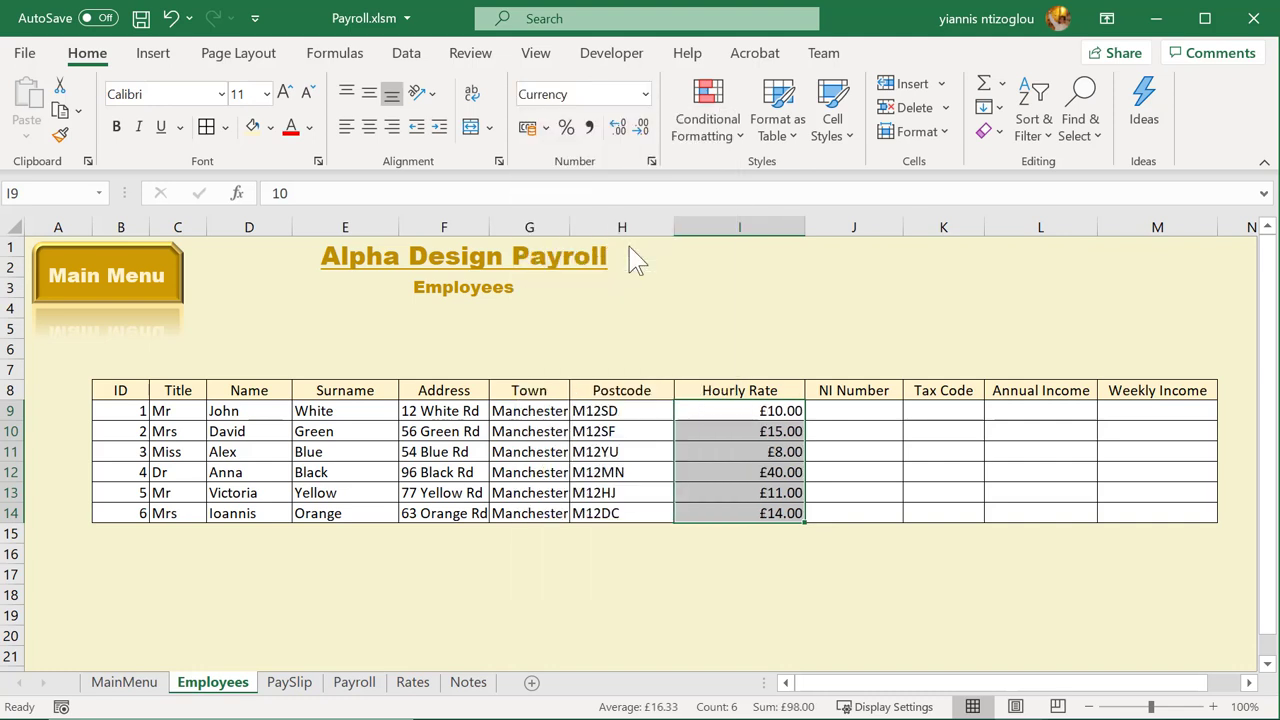
Apply the Accounting number format to only the hourly rate of employee 2 in I10
click(762, 429)
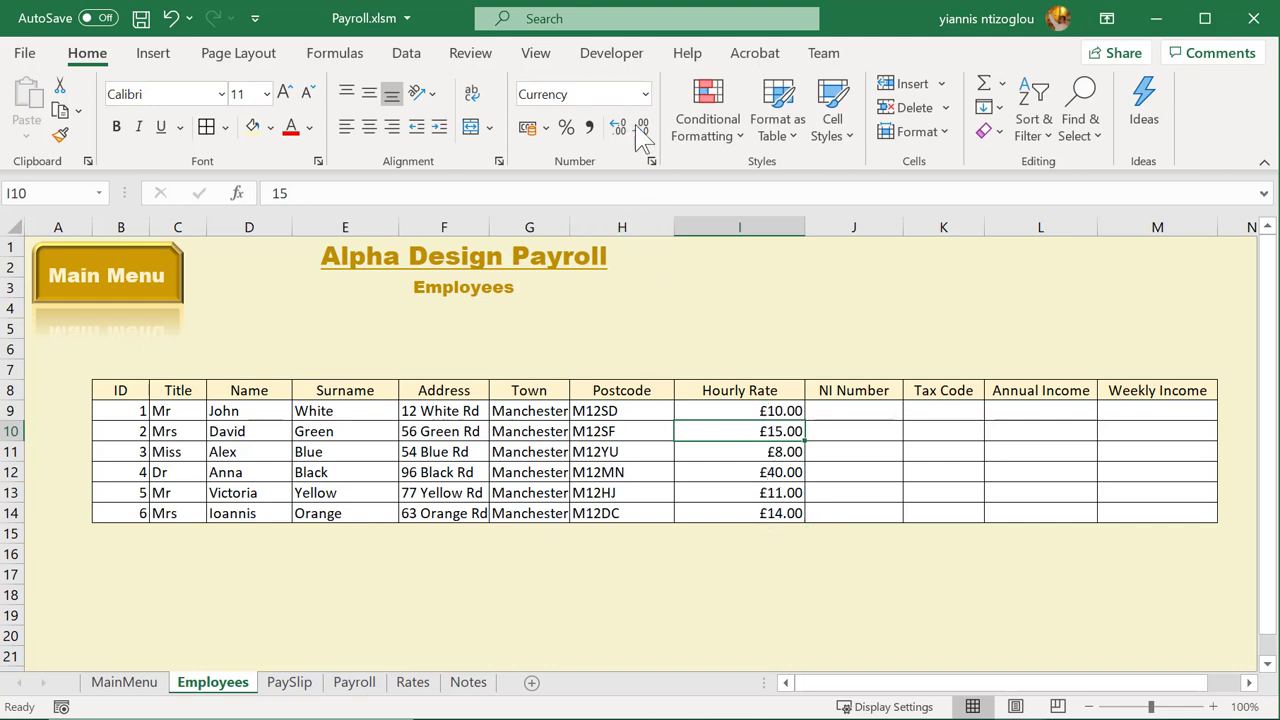
click(645, 94)
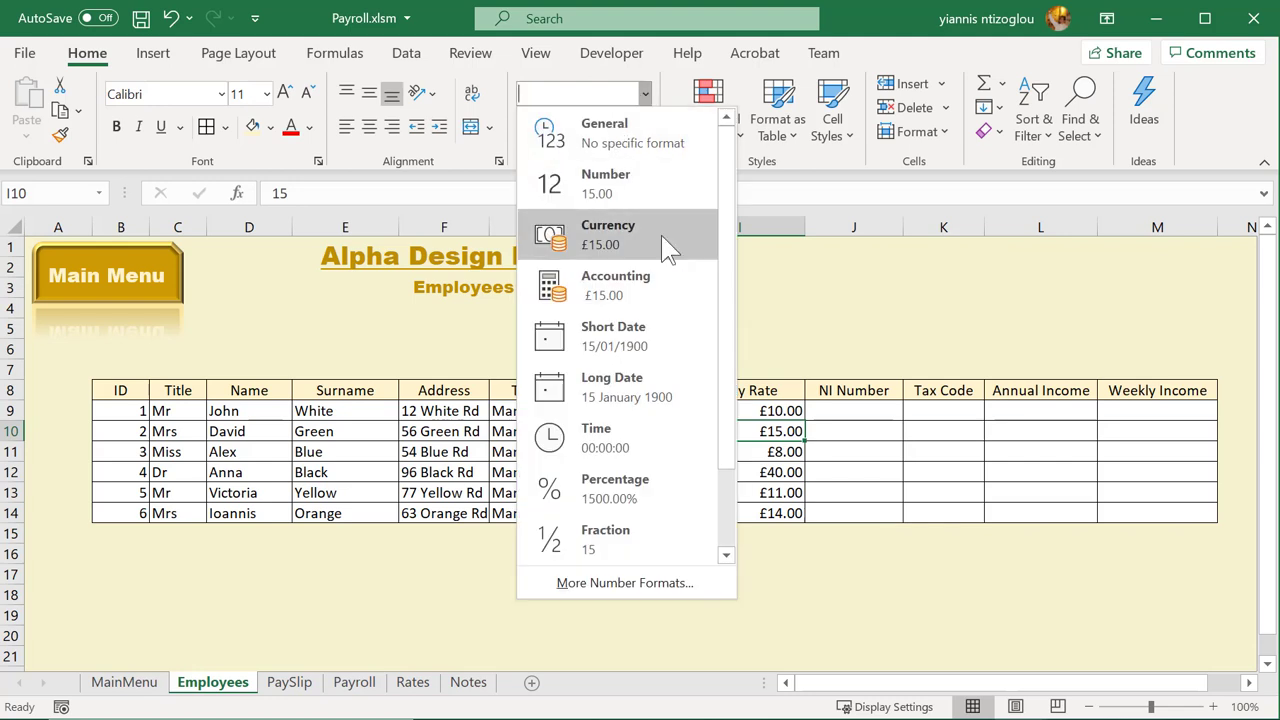
click(677, 291)
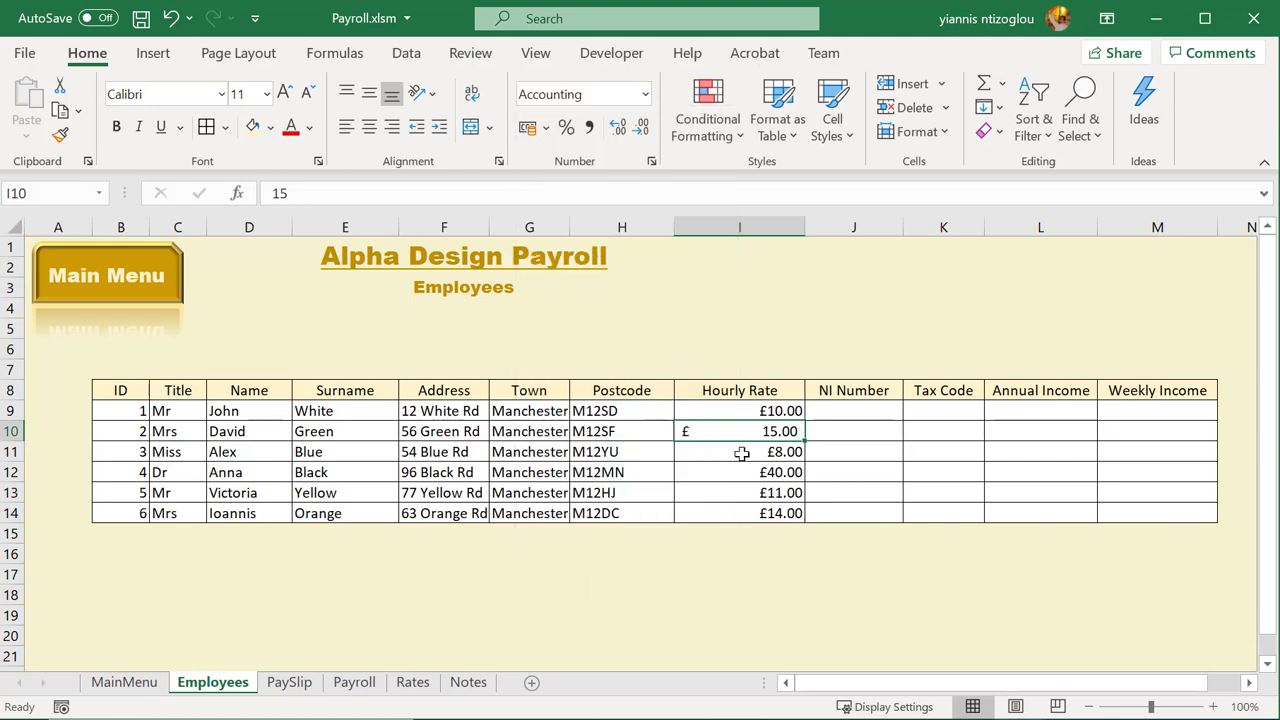
click(751, 494)
Switch all hourly rates in I9:I14 to the Accounting format and back to Currency
drag(719, 411, 737, 510)
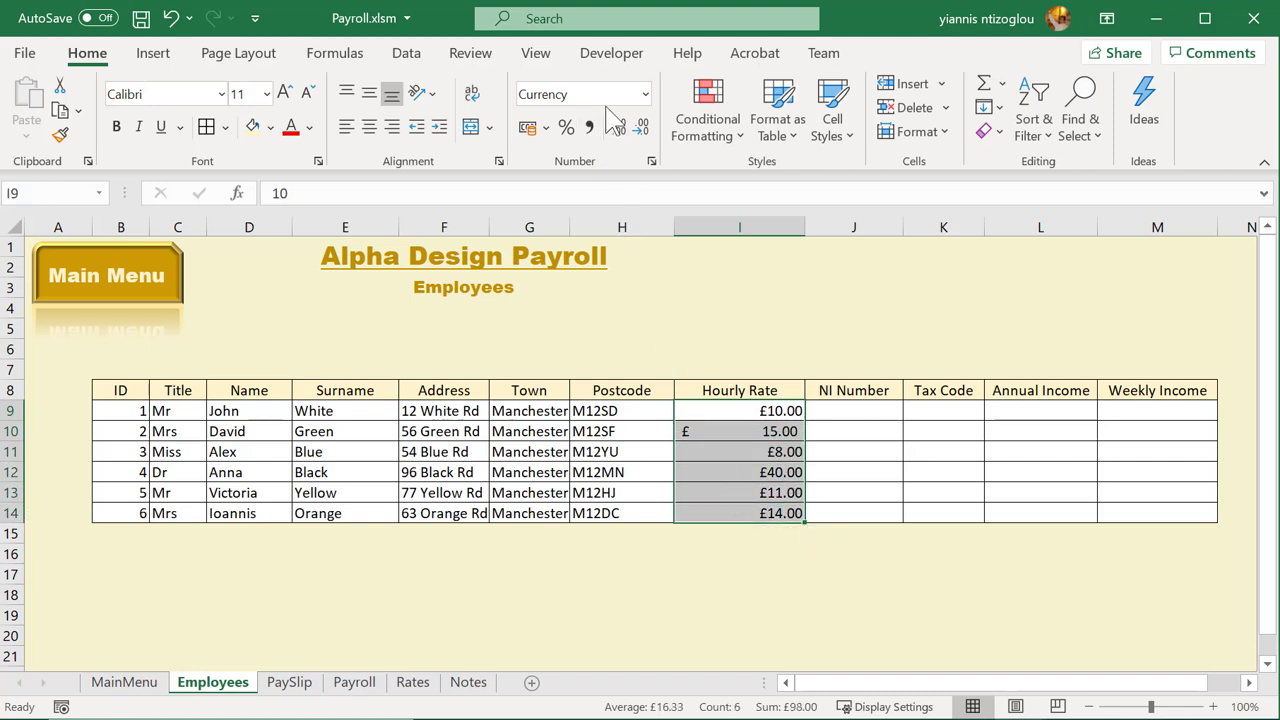
click(645, 94)
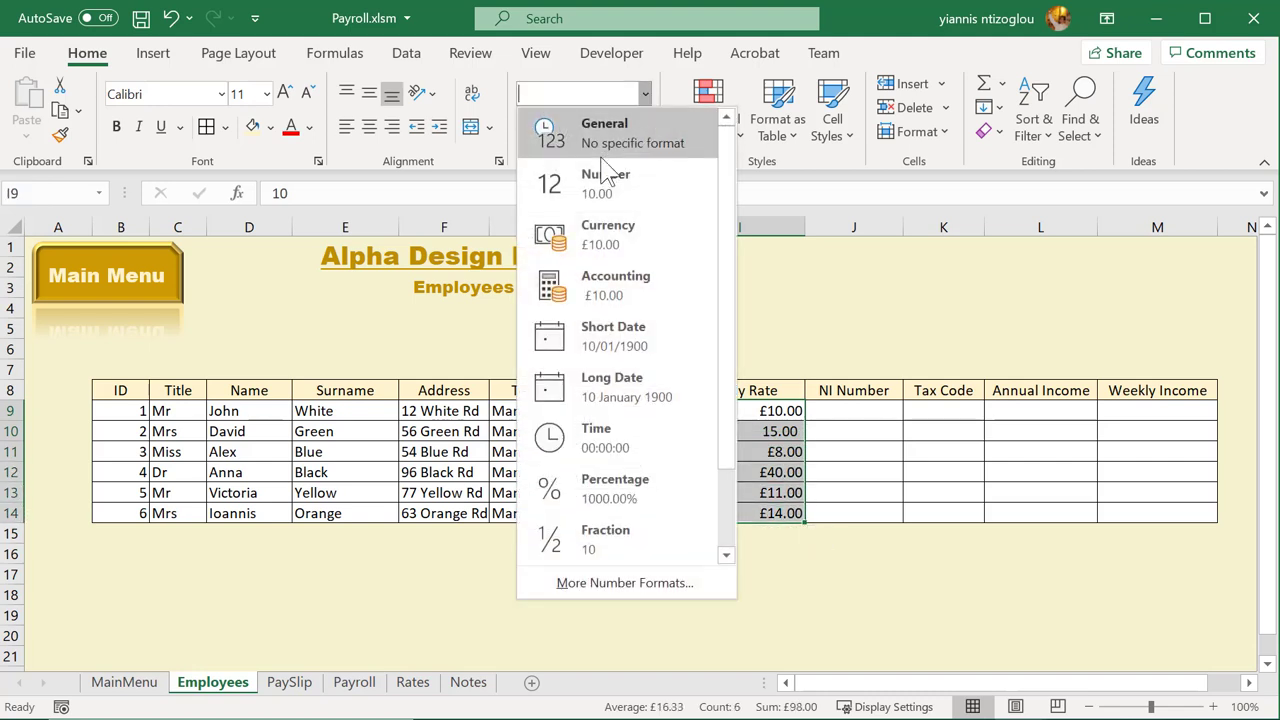
click(612, 283)
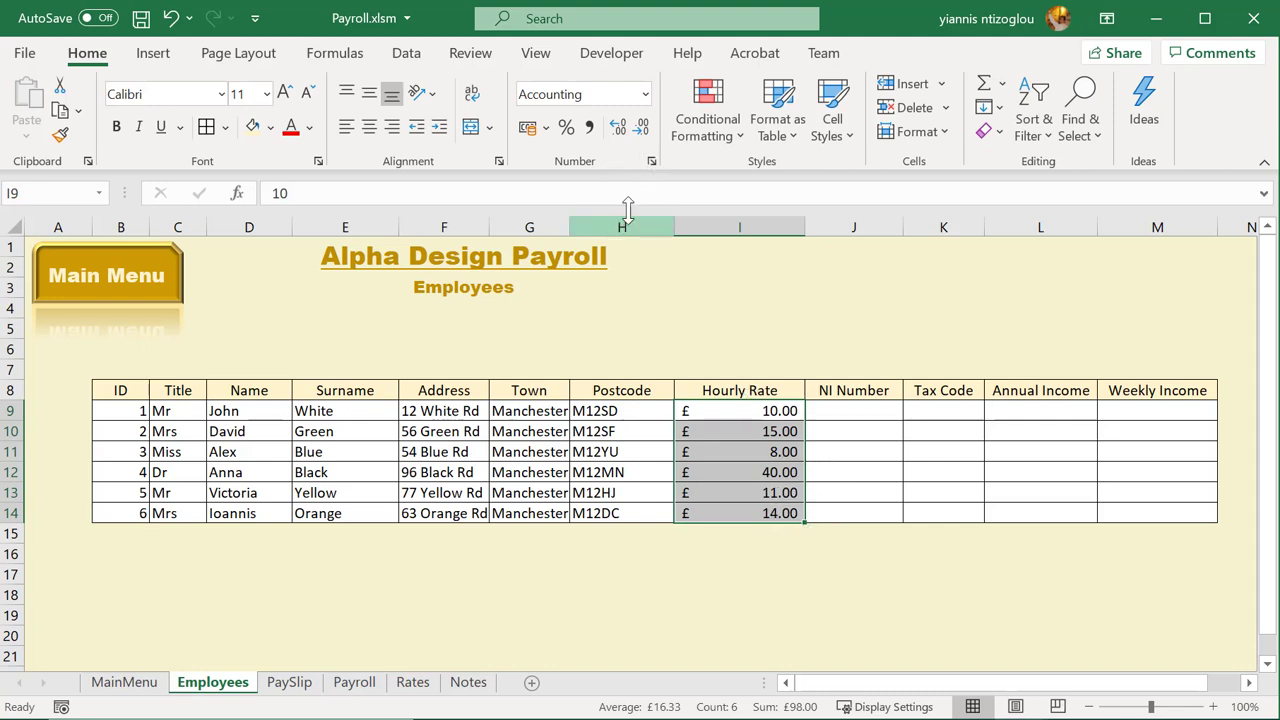
click(645, 95)
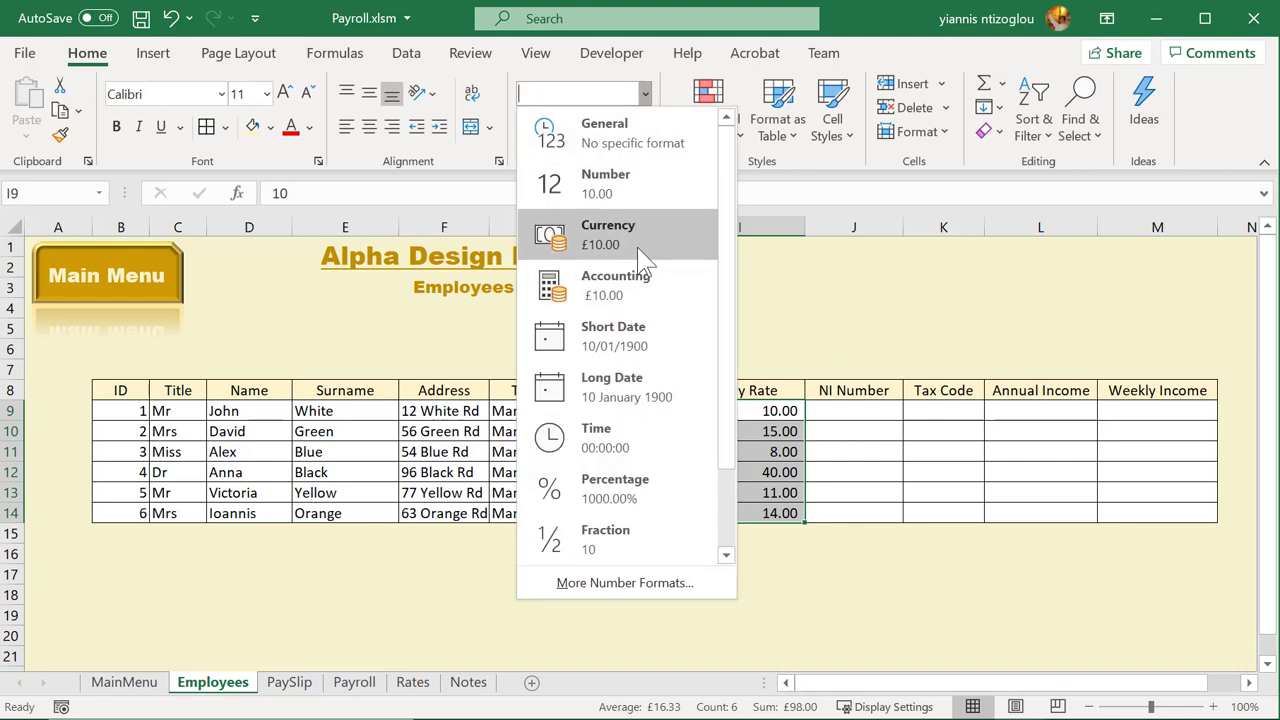
click(637, 241)
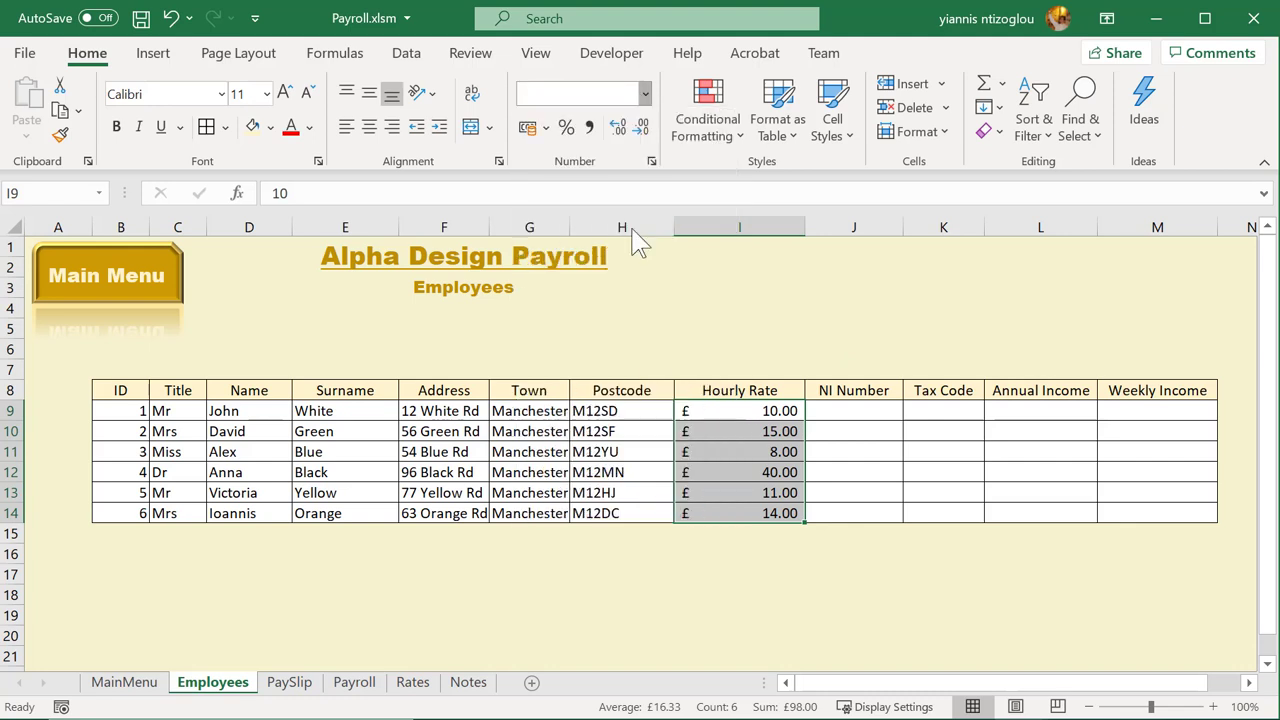
Enter the first employee's NI number in J9 and fill the series down through J14
click(851, 398)
click(853, 411)
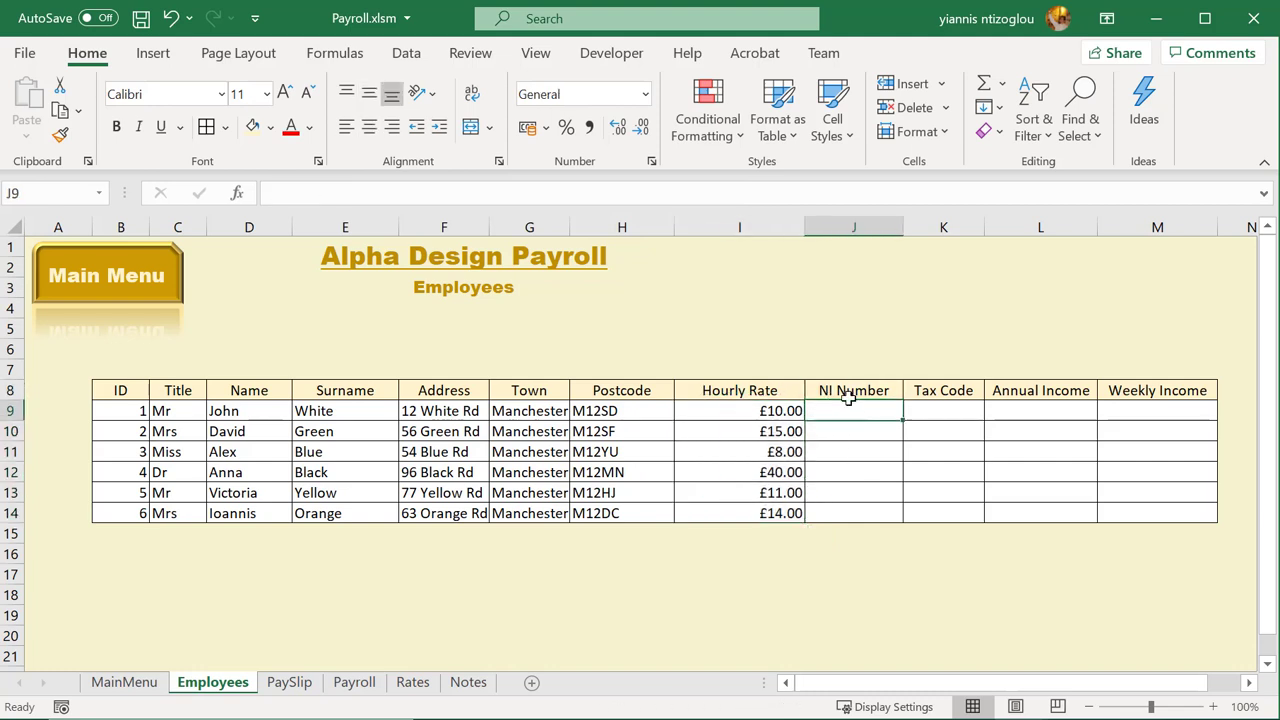
text(SD4343344)
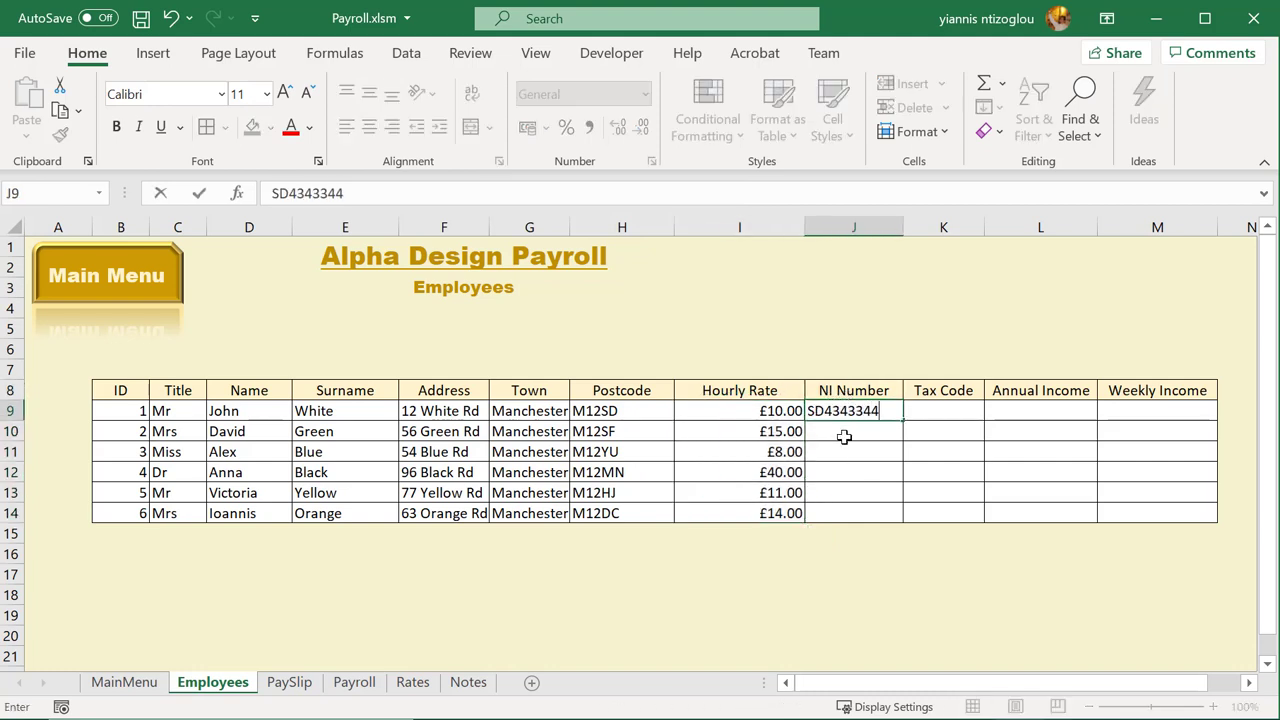
click(844, 437)
text(SF)
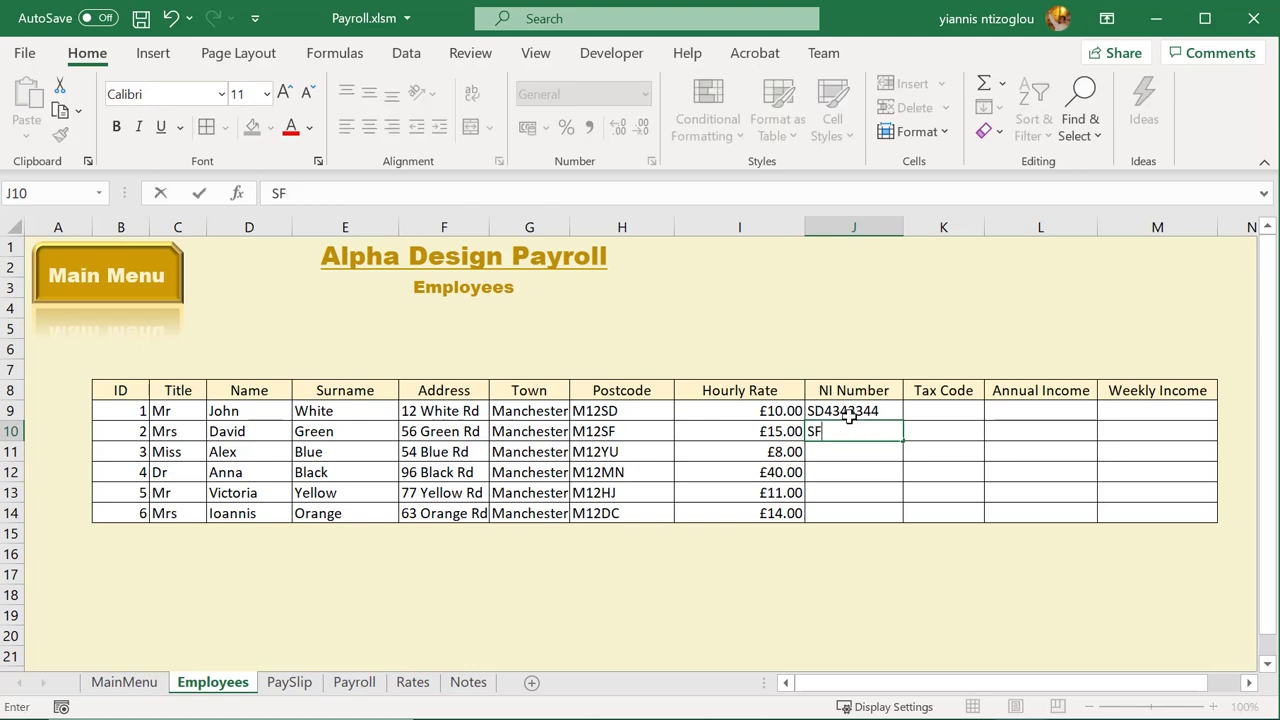
click(890, 408)
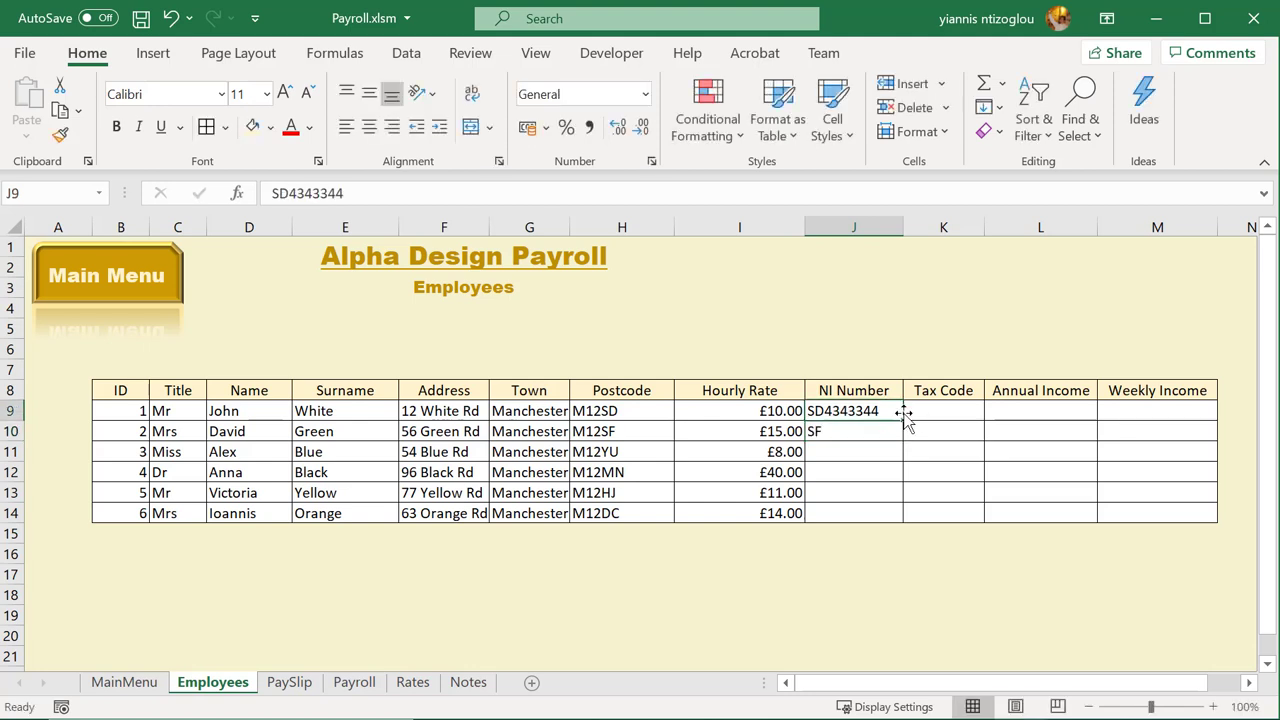
drag(902, 419, 903, 512)
Change the middle characters of the NI numbers for employees 2 and 3 in J10 and J11
click(860, 431)
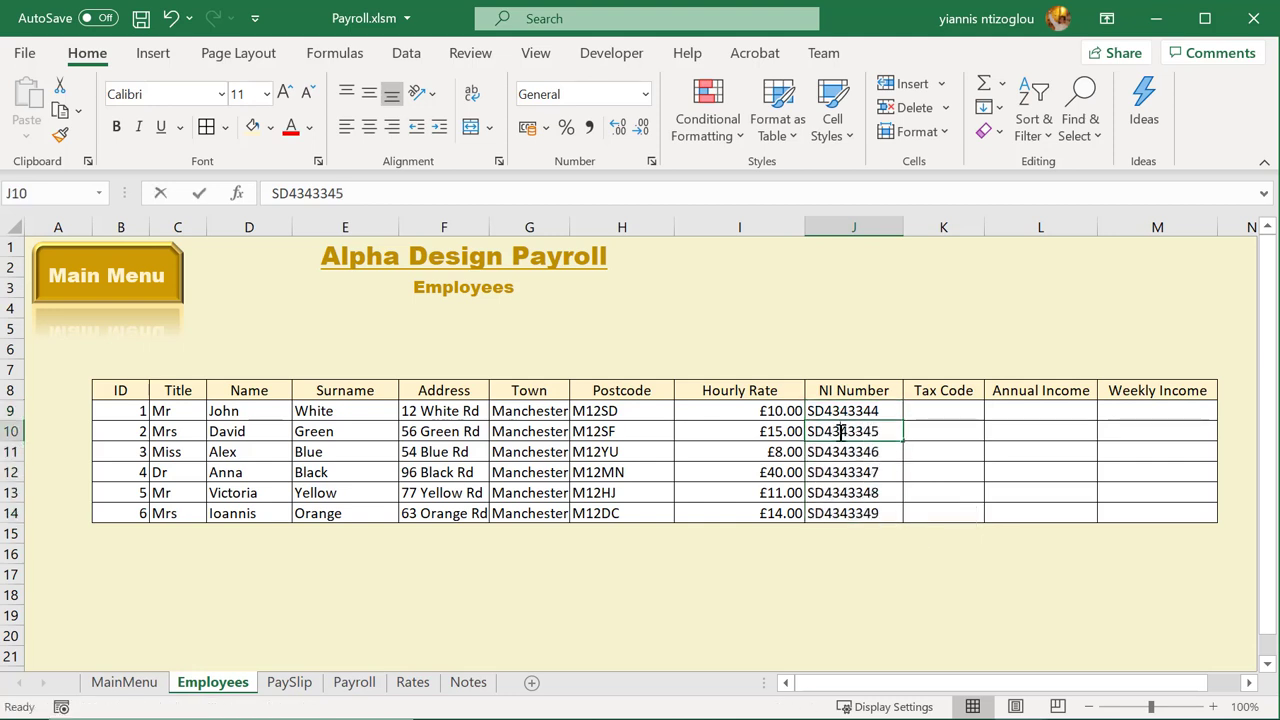
double_click(858, 431)
text(665)
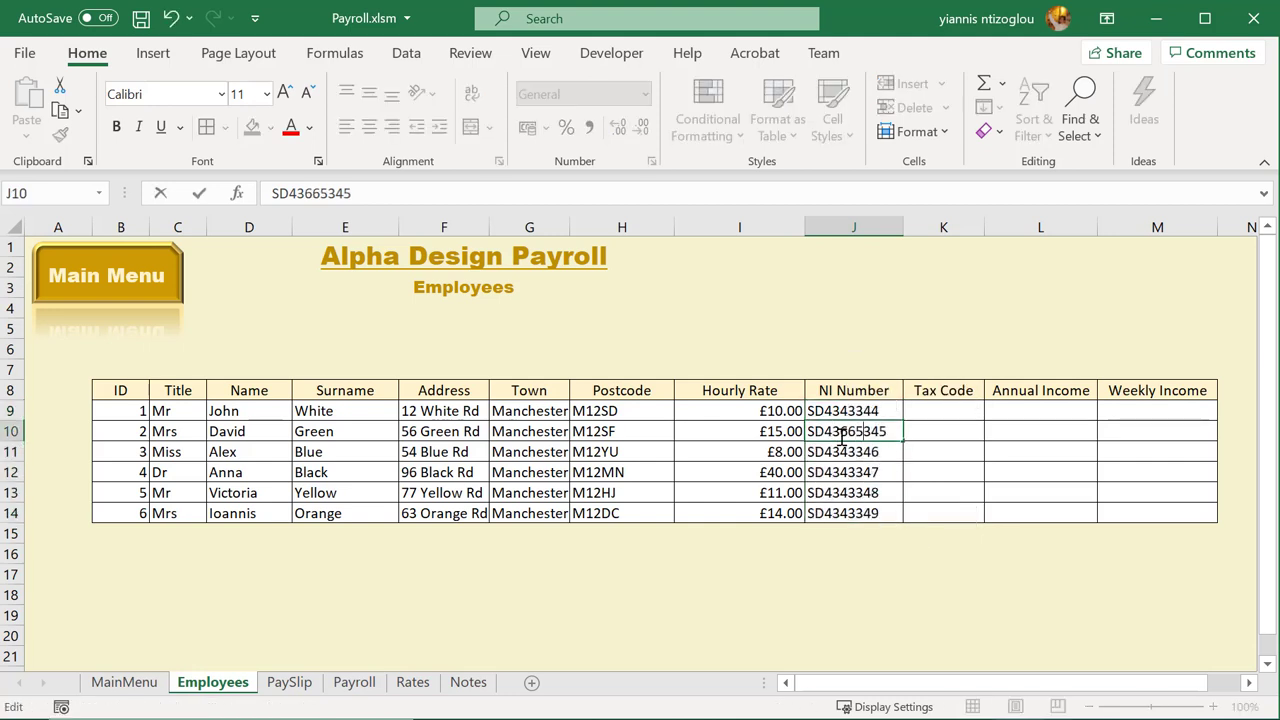
click(858, 452)
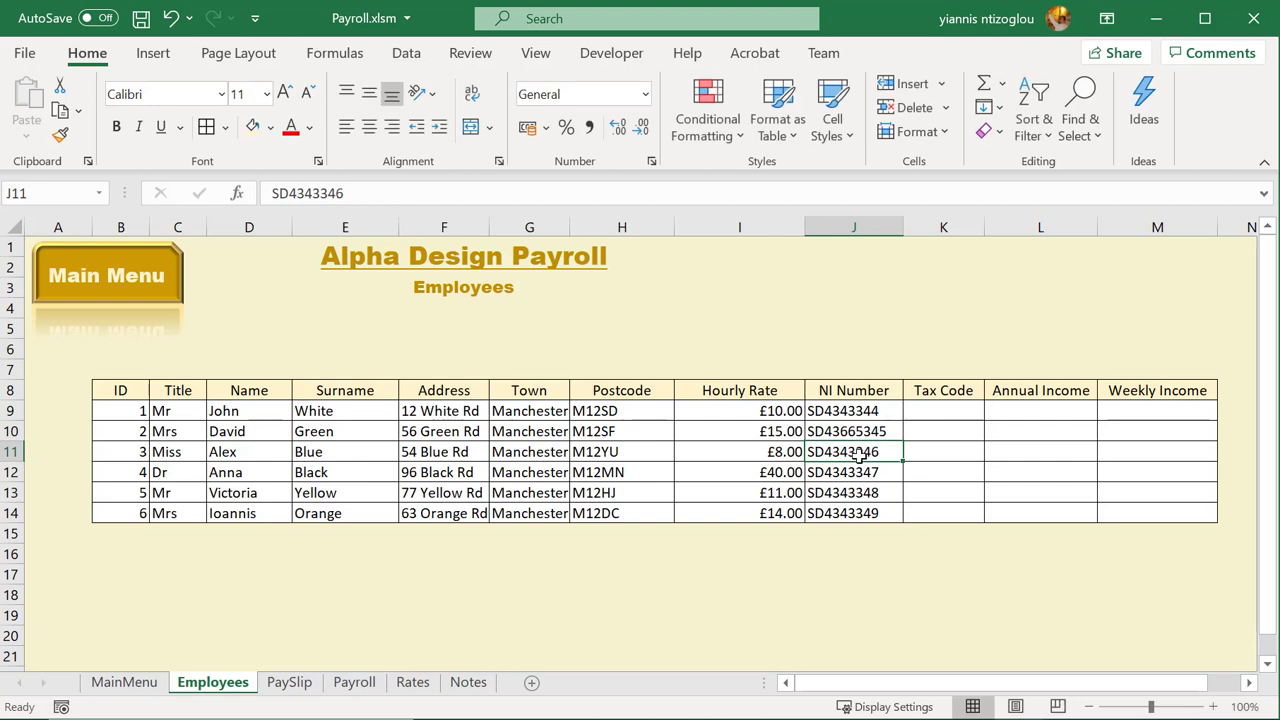
double_click(858, 452)
drag(857, 452, 817, 455)
text(77YYGYH)
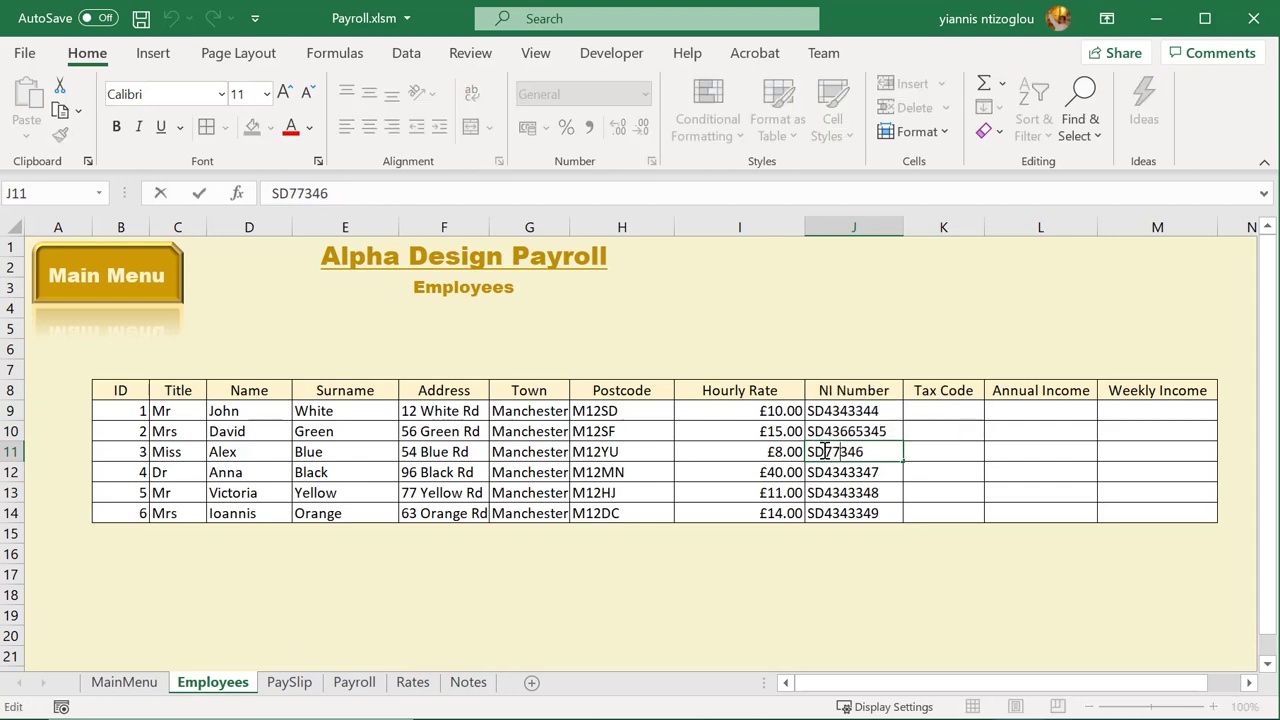
Change the middle characters of the NI numbers for employees 4 and 5 in J12 and J13
click(848, 477)
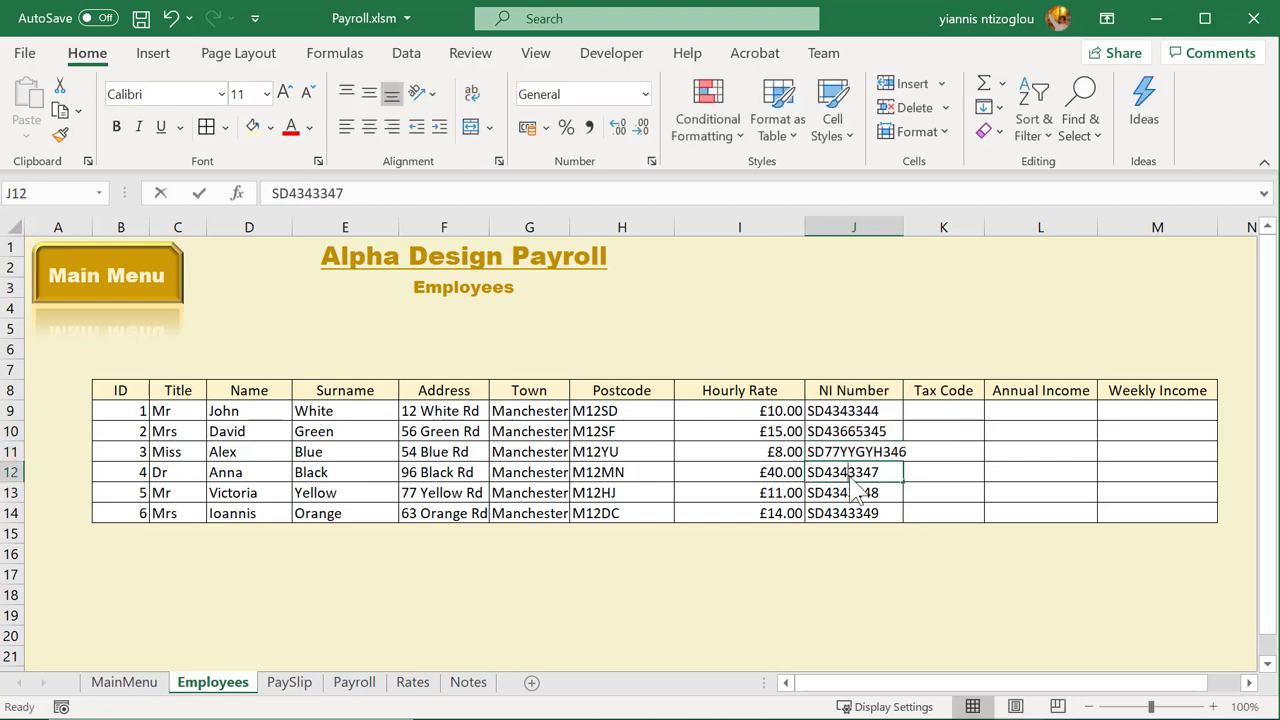
double_click(848, 475)
drag(848, 474, 829, 474)
text(TTTG)
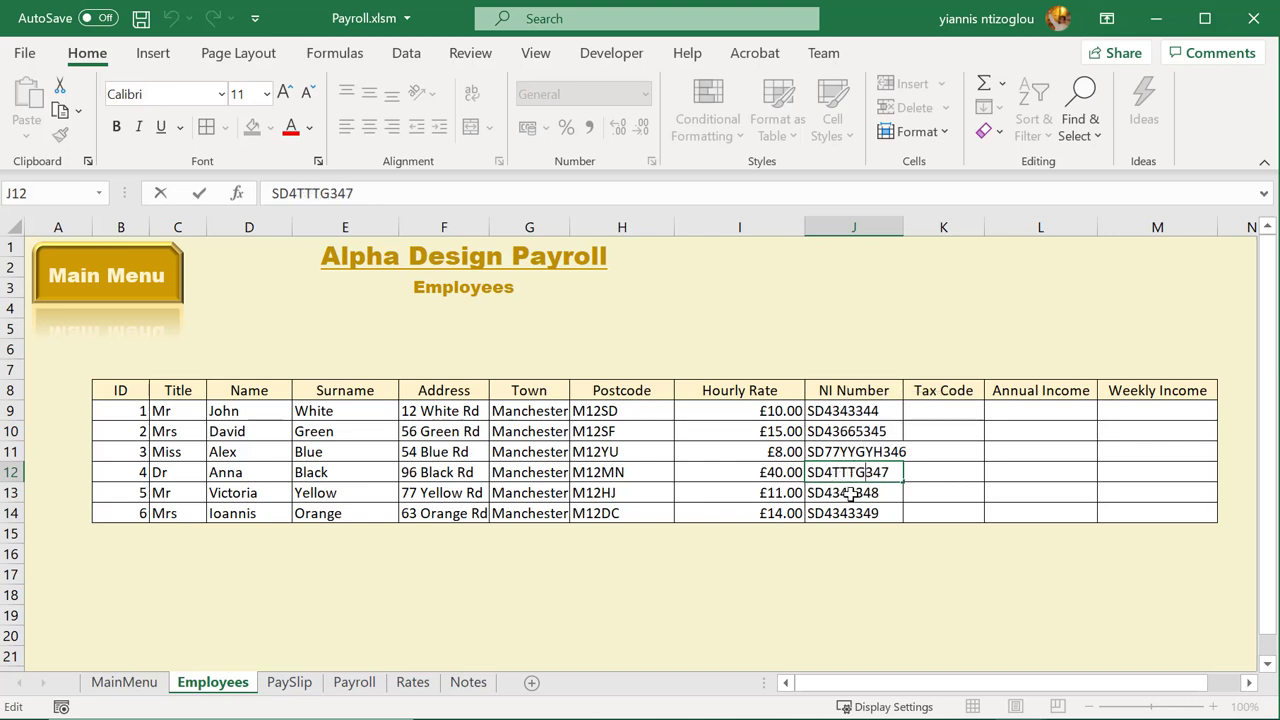
double_click(858, 492)
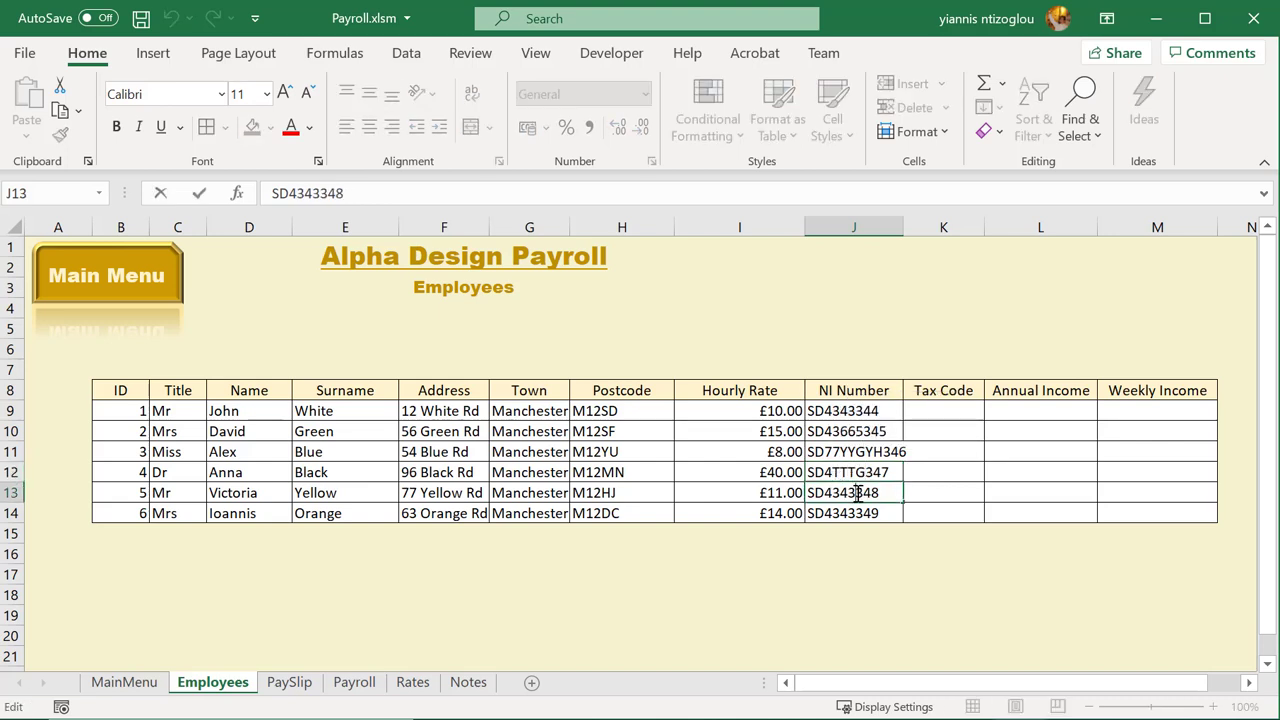
text(GGT555)
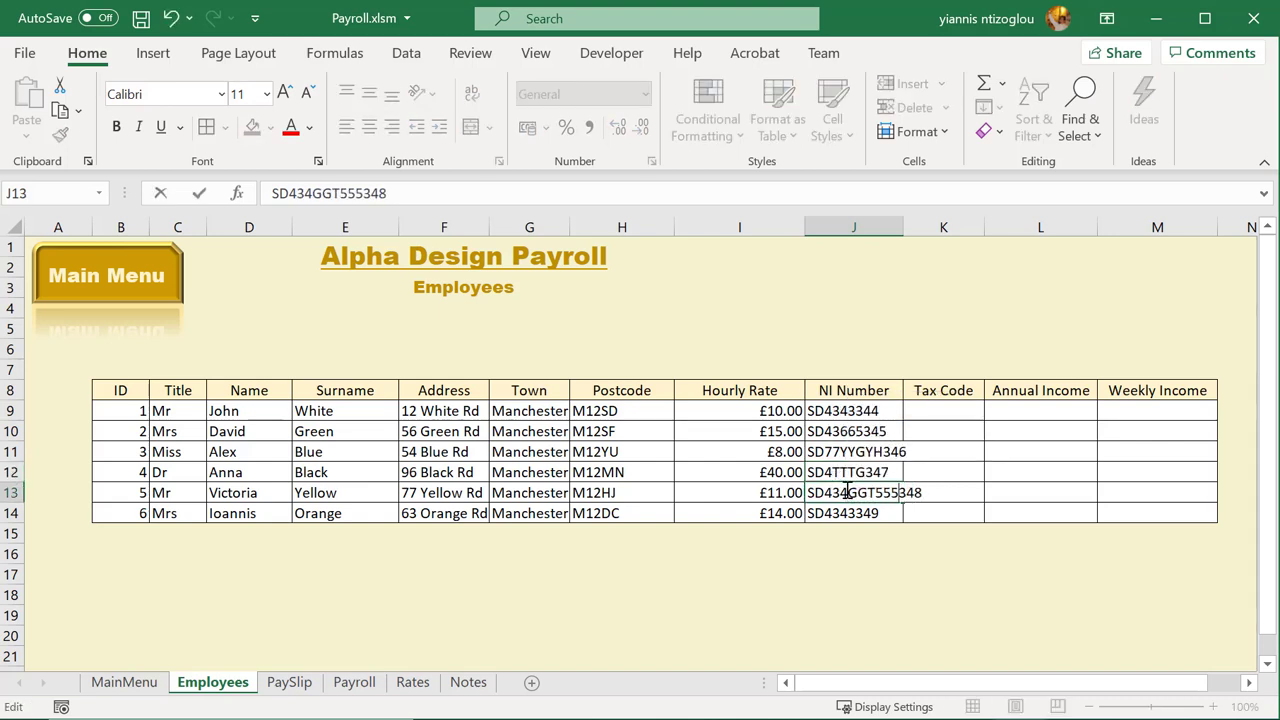
Replace part of employee 6's NI number in J14 with a different mix of digits and letters
click(849, 507)
double_click(858, 511)
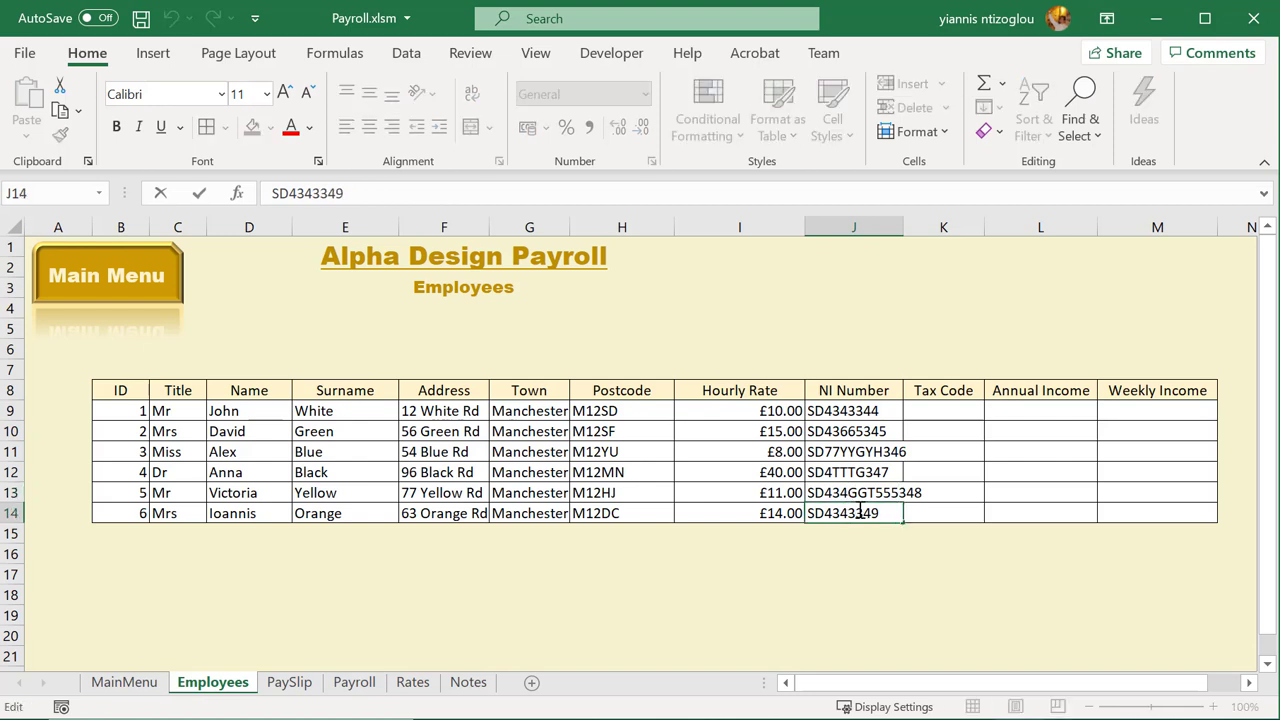
text(555TTRRT)
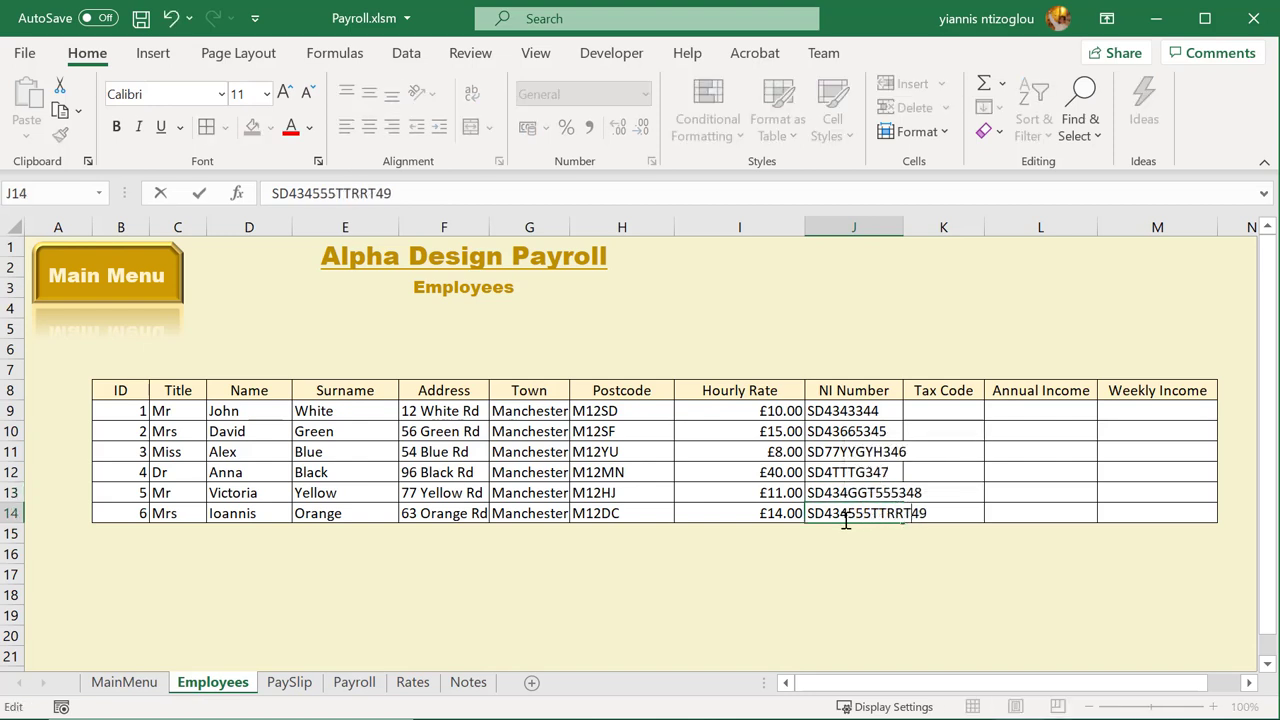
click(902, 541)
Shorten employee 3's NI number in J11 by removing its last two characters
click(886, 424)
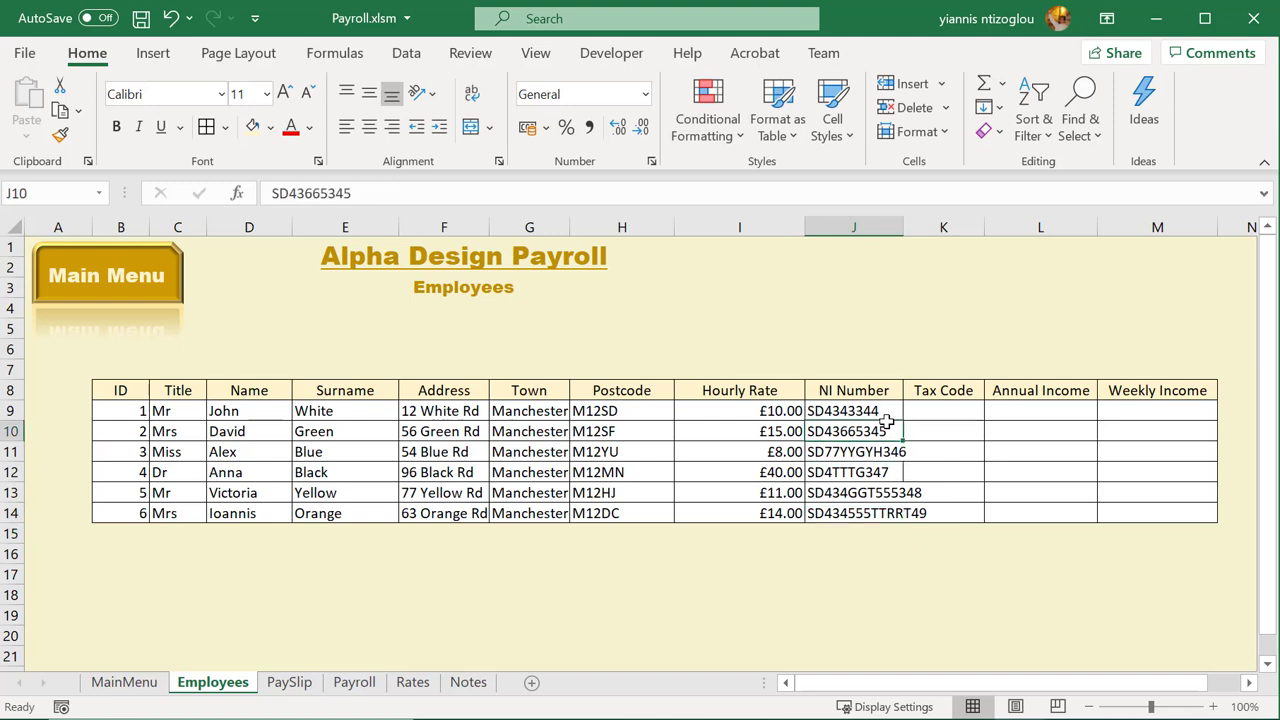
click(894, 450)
double_click(893, 452)
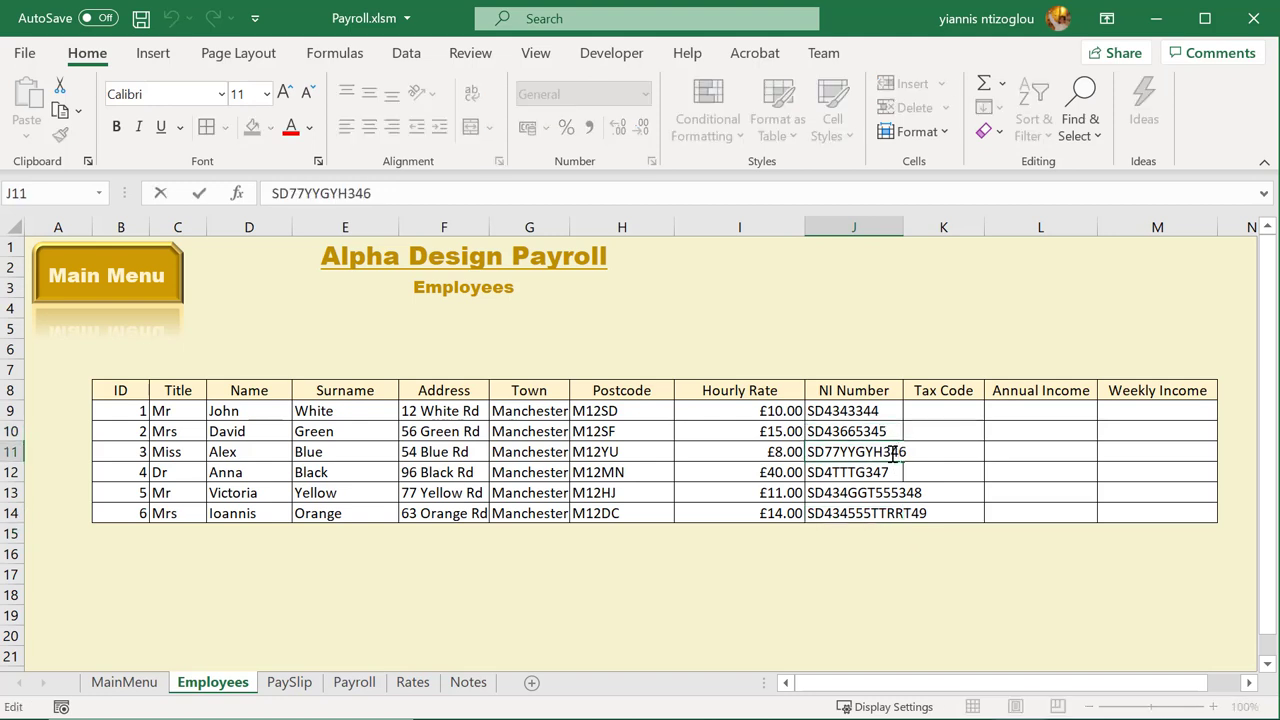
drag(894, 492, 894, 512)
click(884, 451)
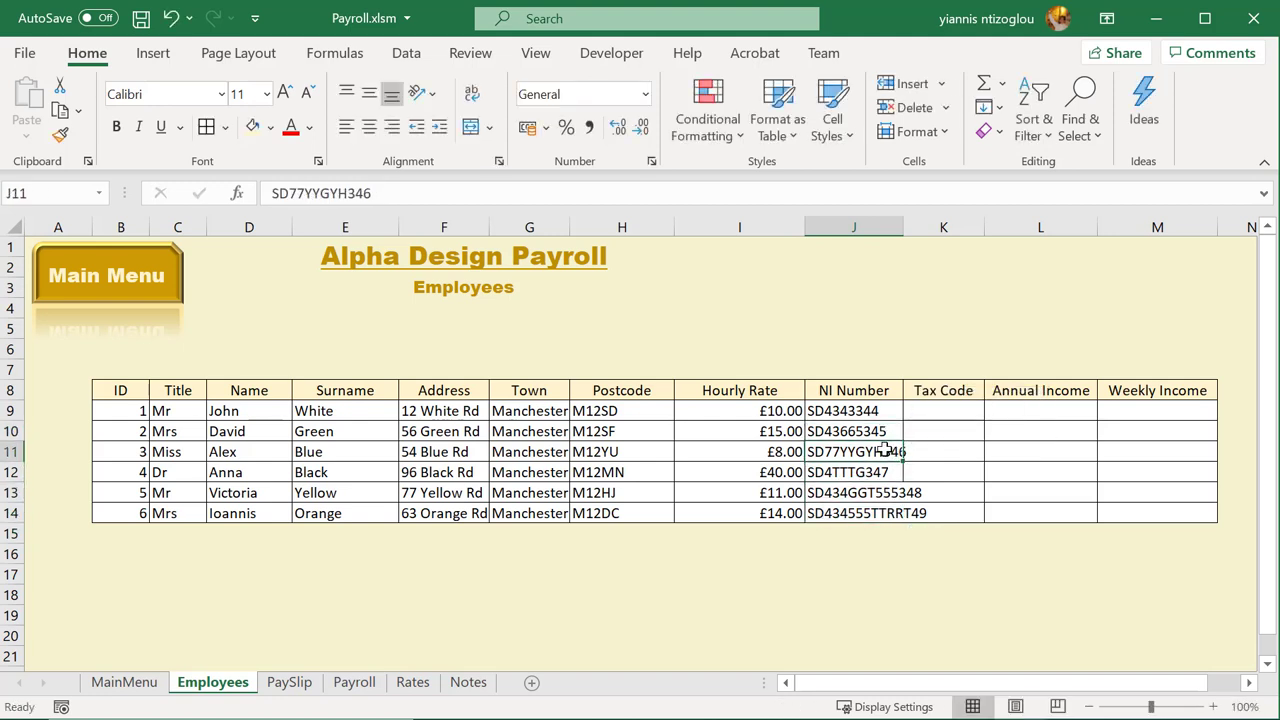
click(877, 509)
click(856, 453)
click(378, 193)
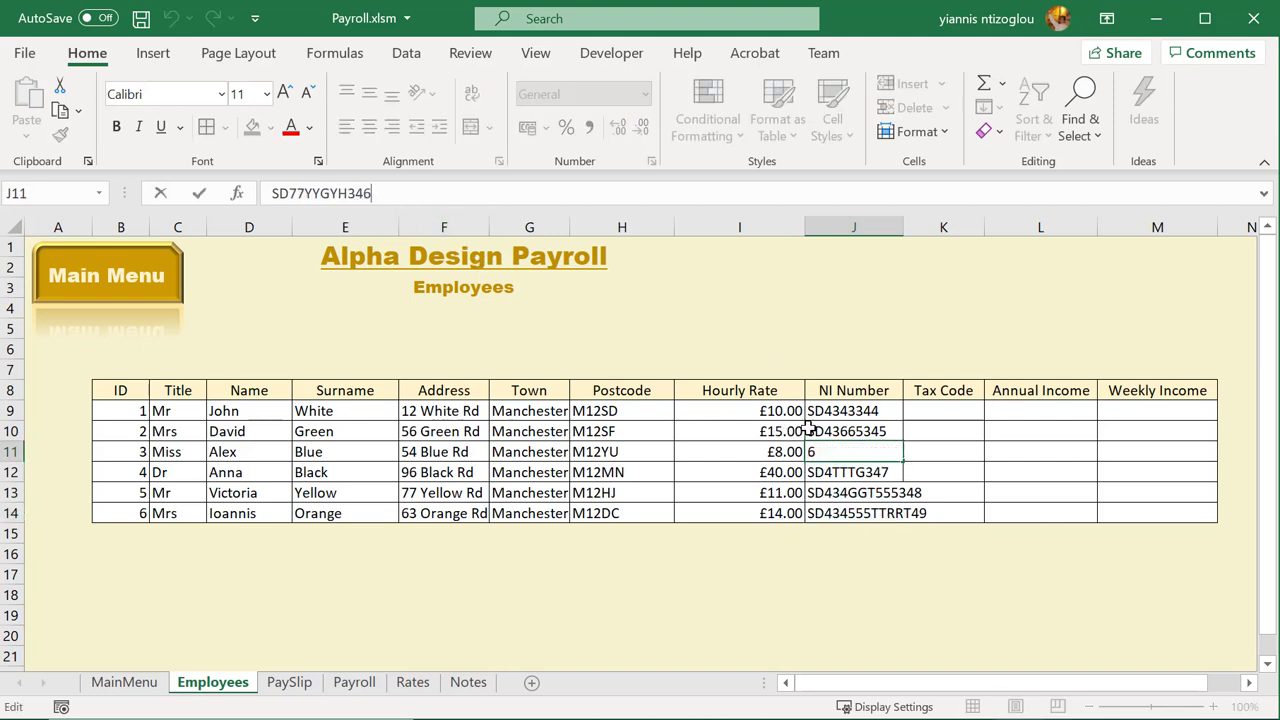
key(BackSpace)
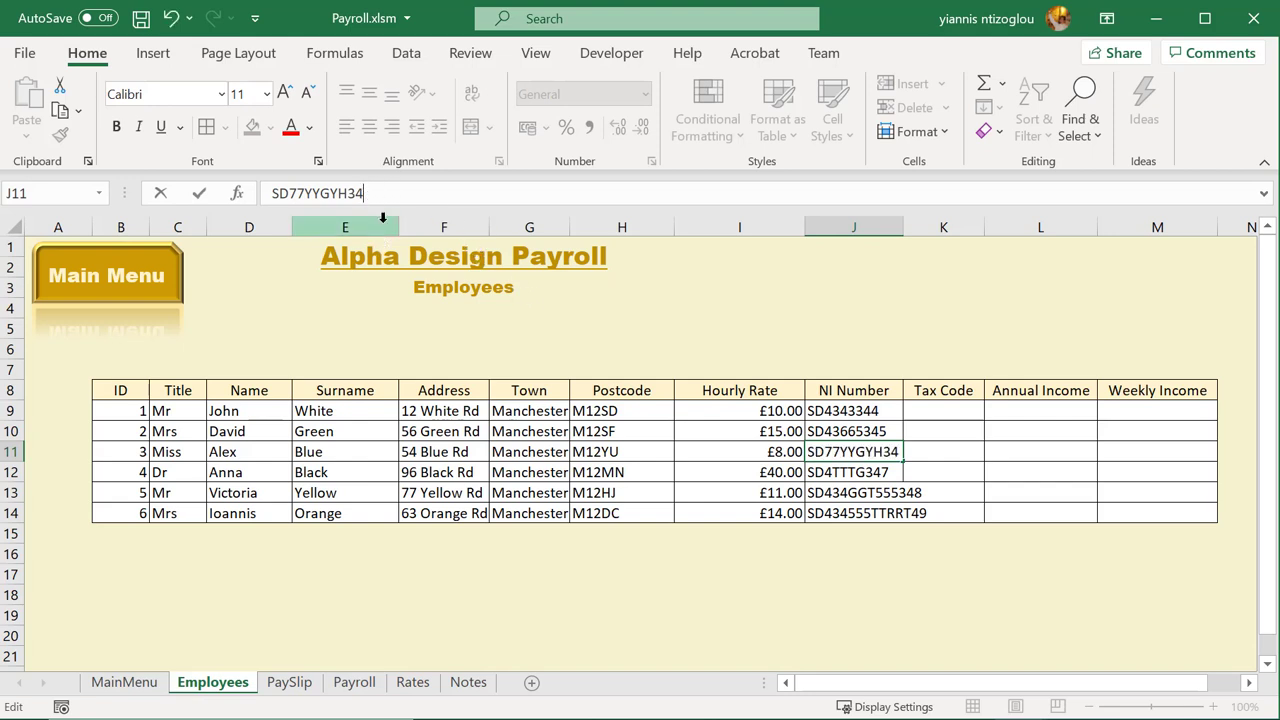
key(BackSpace)
click(660, 512)
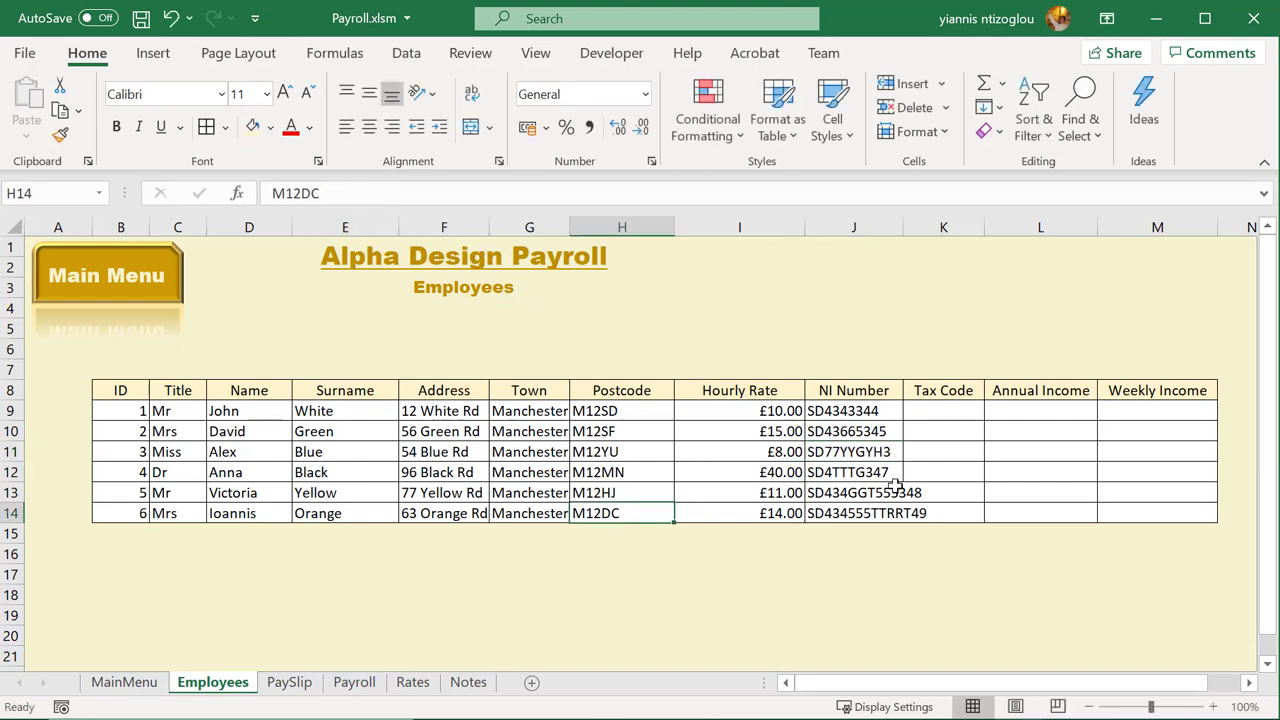
Shorten employee 5's NI number in J13 by removing its last four characters
click(893, 474)
click(860, 491)
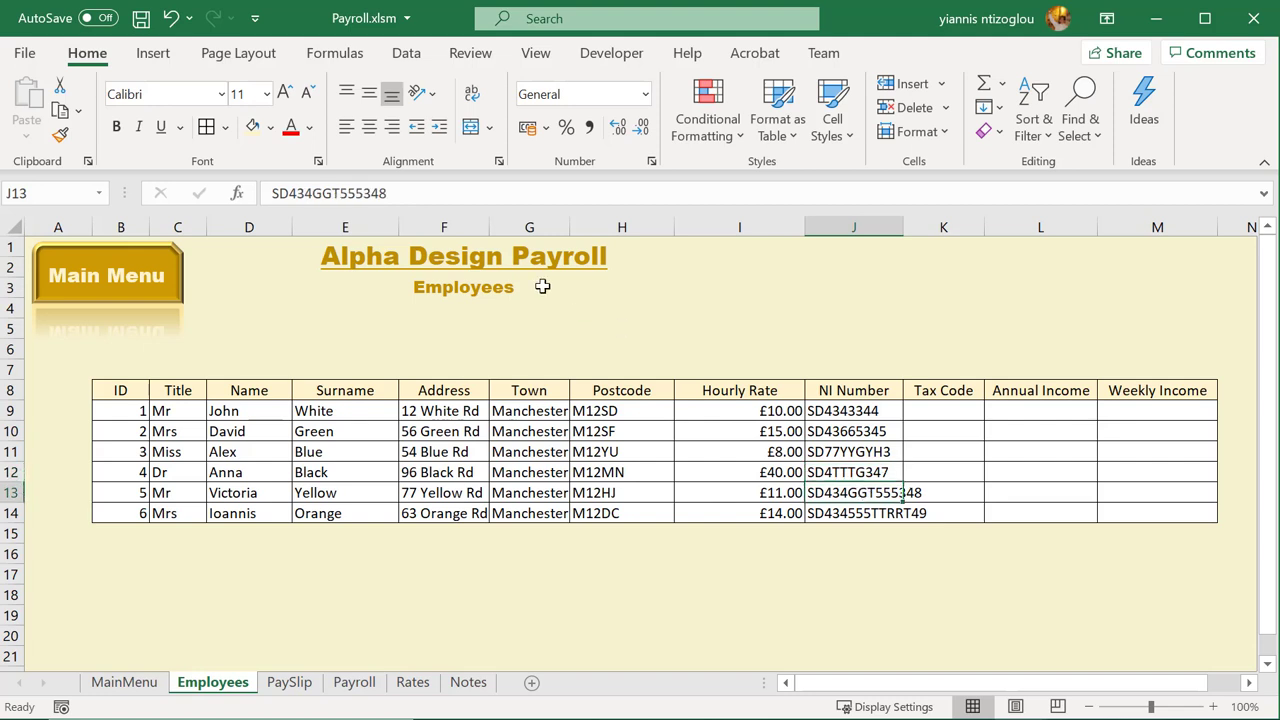
click(400, 193)
key(BackSpace)
key(BackSpace)
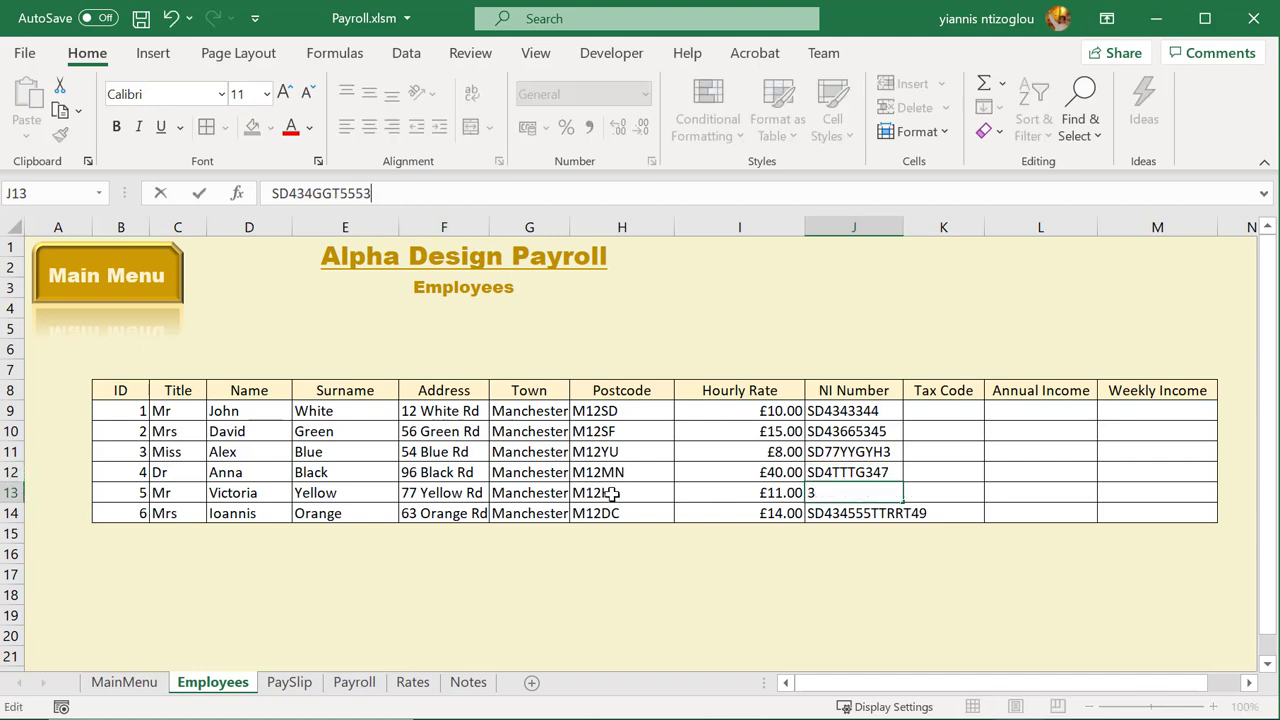
click(815, 495)
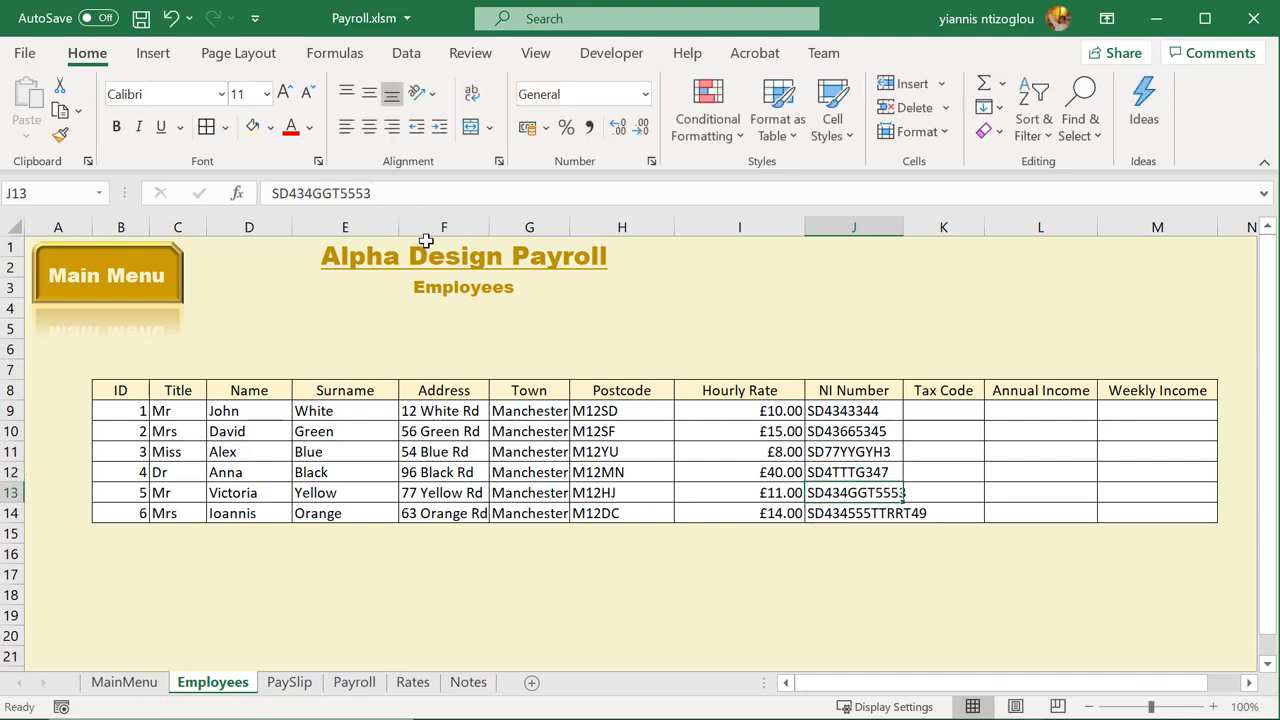
click(383, 191)
key(BackSpace)
key(BackSpace)
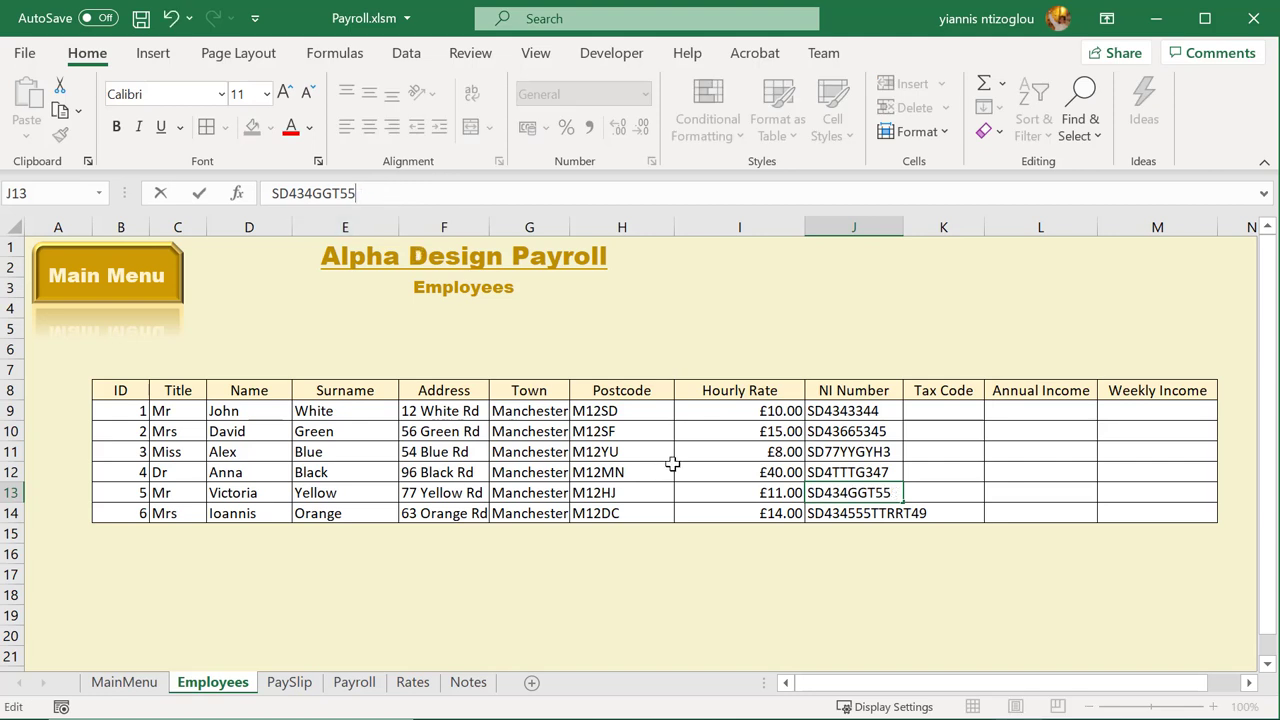
click(738, 490)
Shorten employee 6's NI number in J14 by removing its last five characters
click(867, 517)
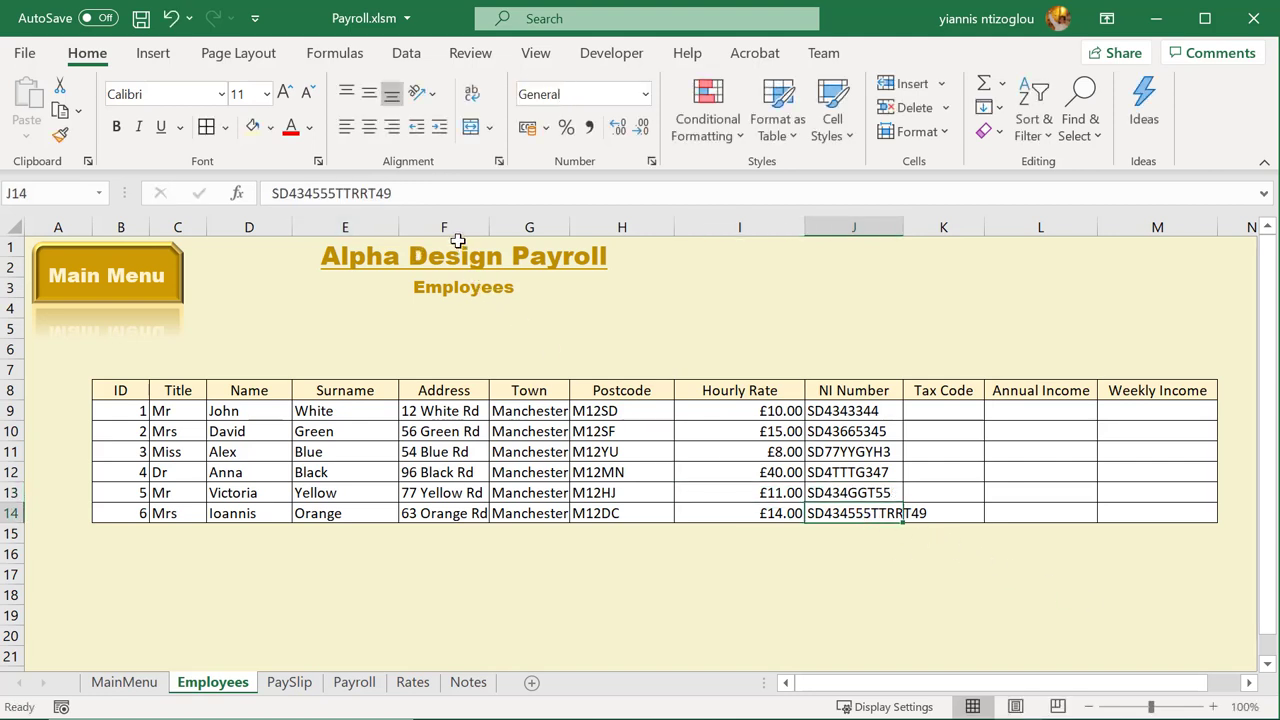
click(431, 193)
key(BackSpace)
key(BackSpace)
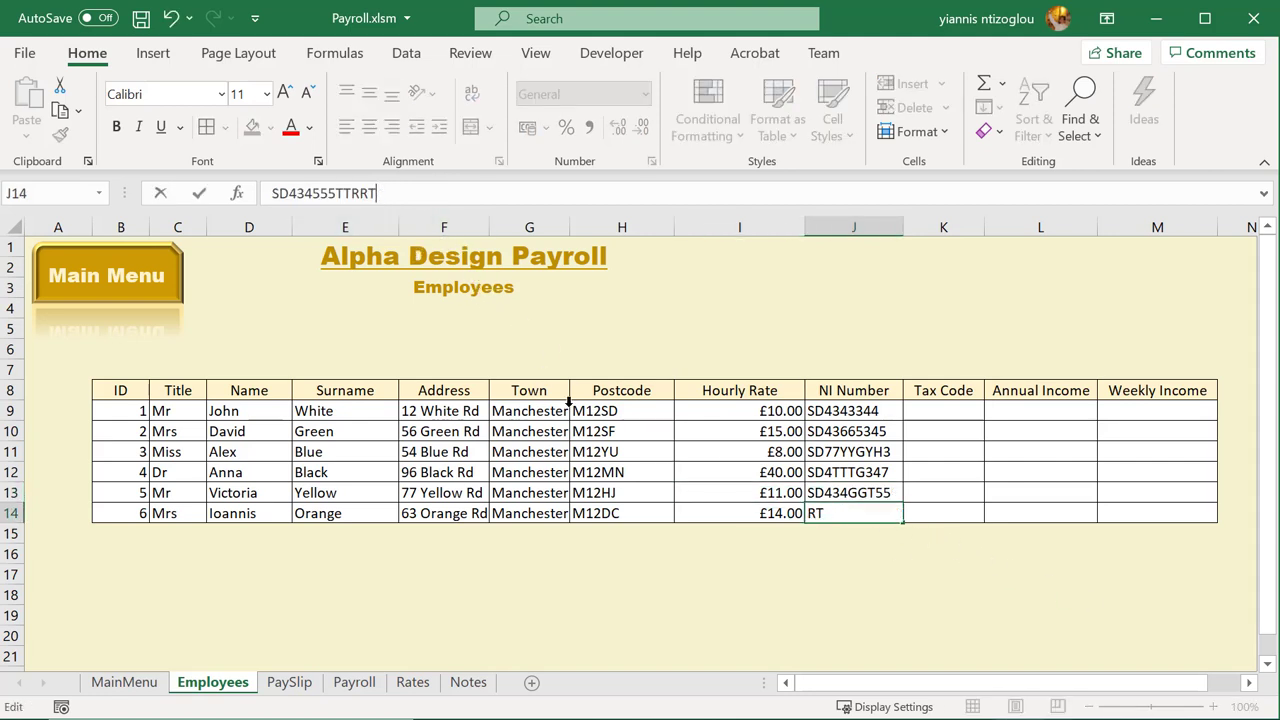
click(620, 472)
click(877, 491)
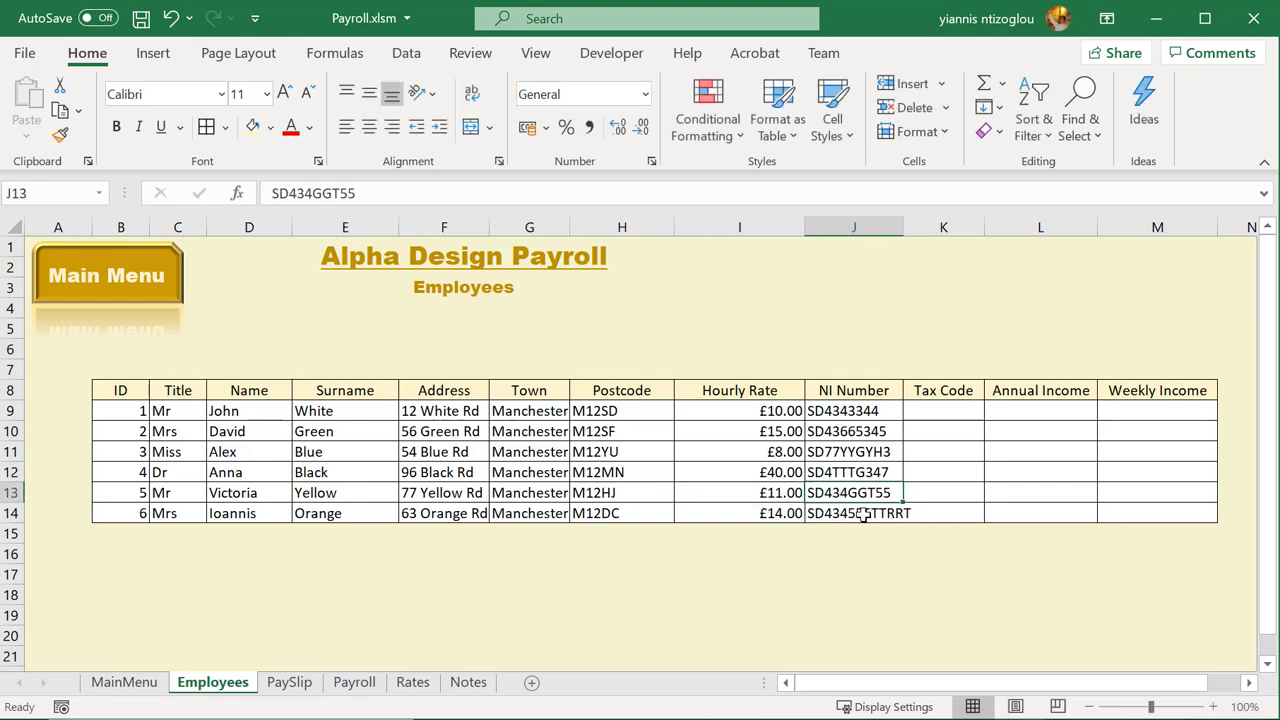
click(862, 513)
click(438, 193)
key(BackSpace)
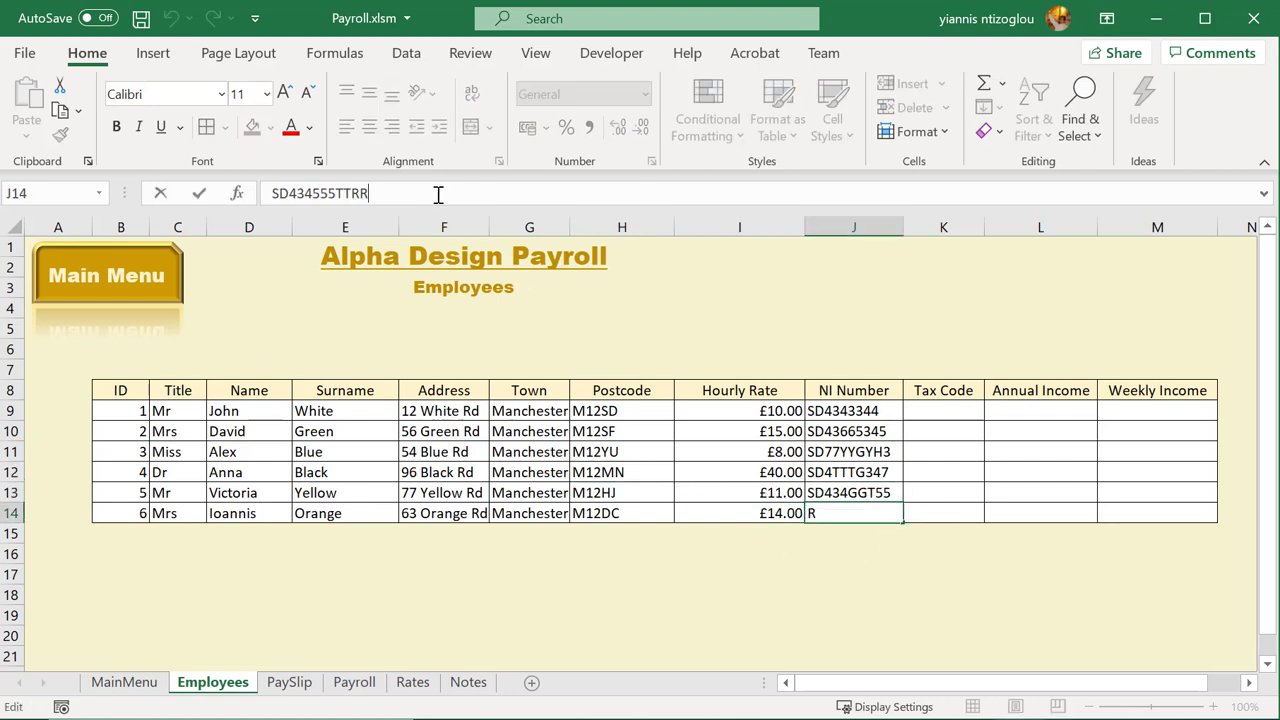
key(BackSpace)
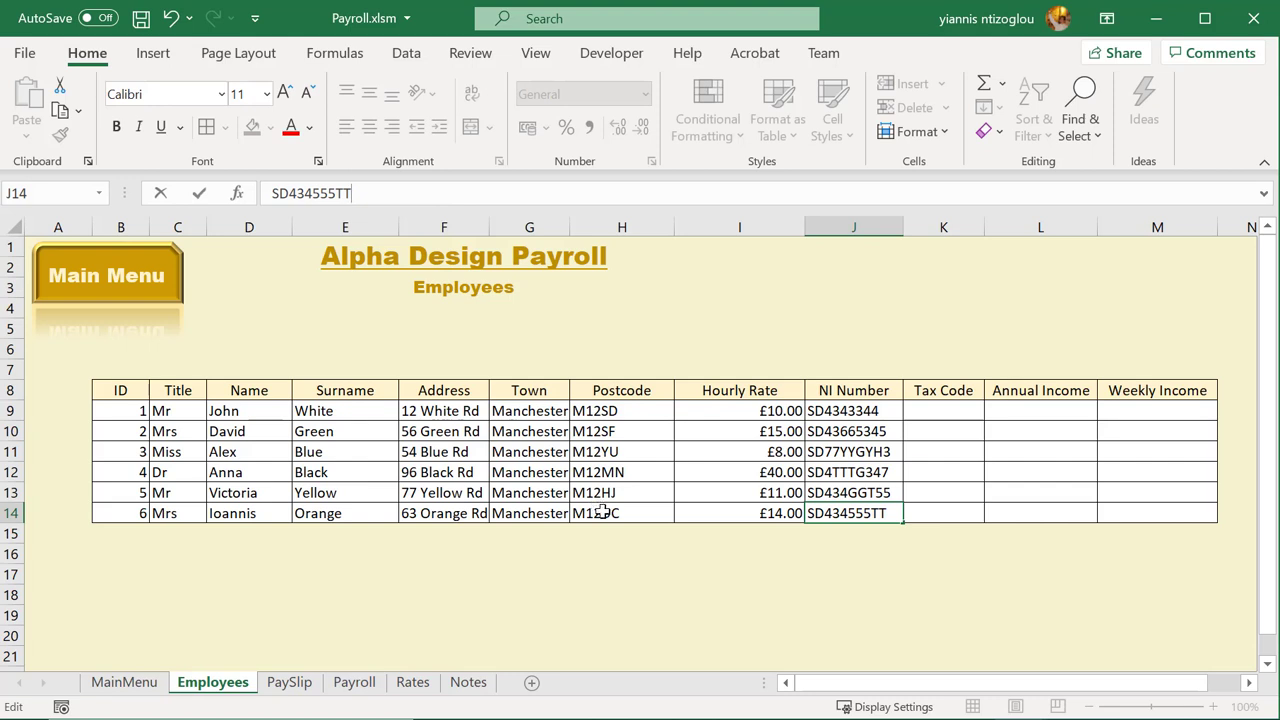
Remove one more trailing character from the NI number in J13 and the last one from J12
click(894, 492)
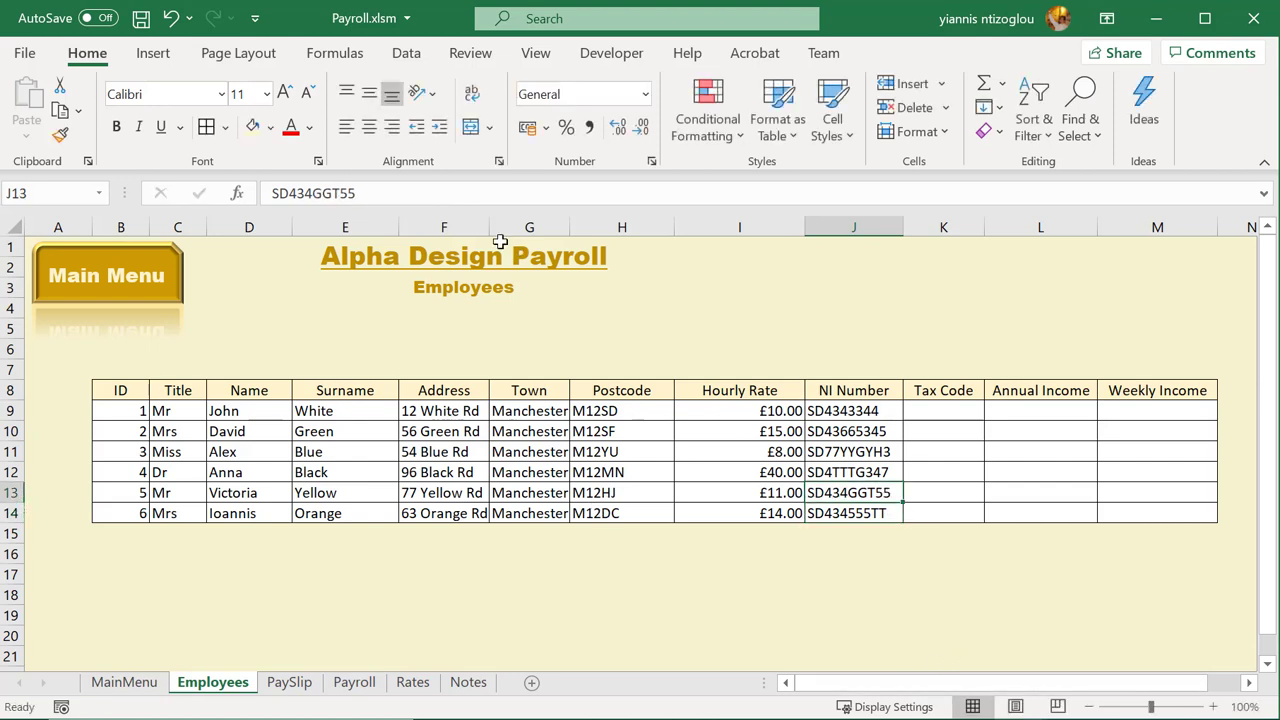
click(450, 194)
key(BackSpace)
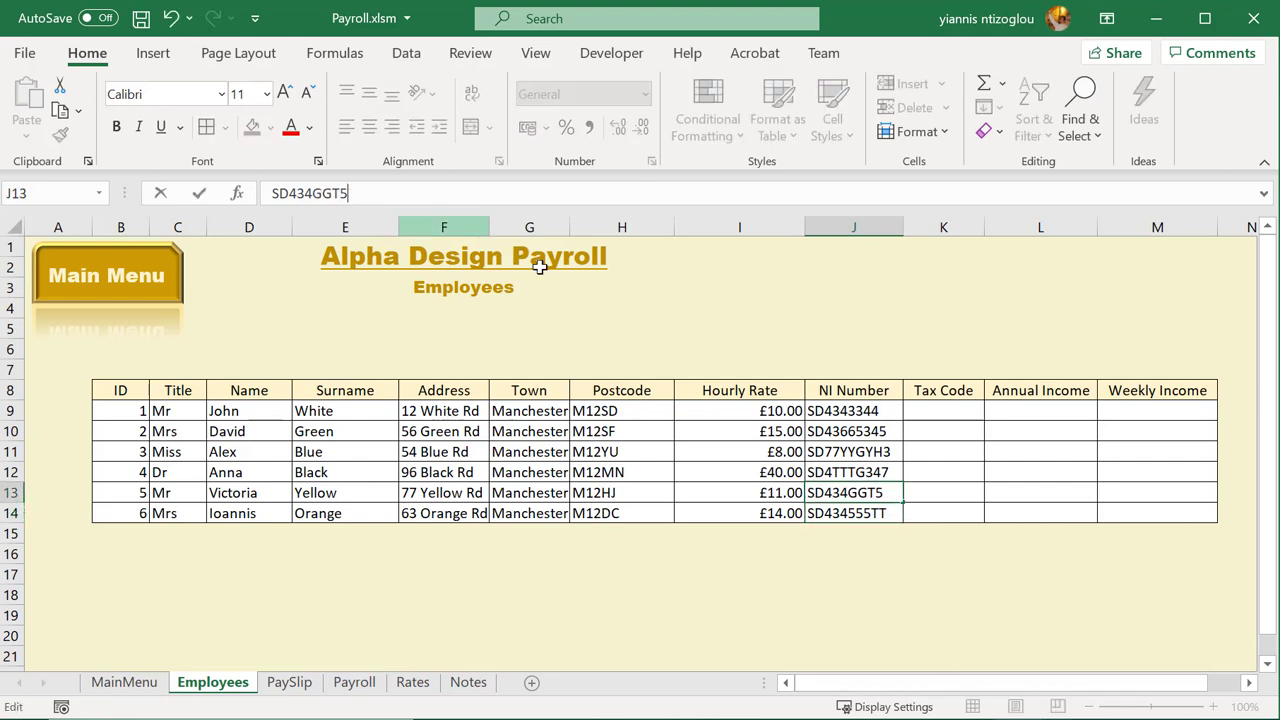
click(890, 472)
click(453, 200)
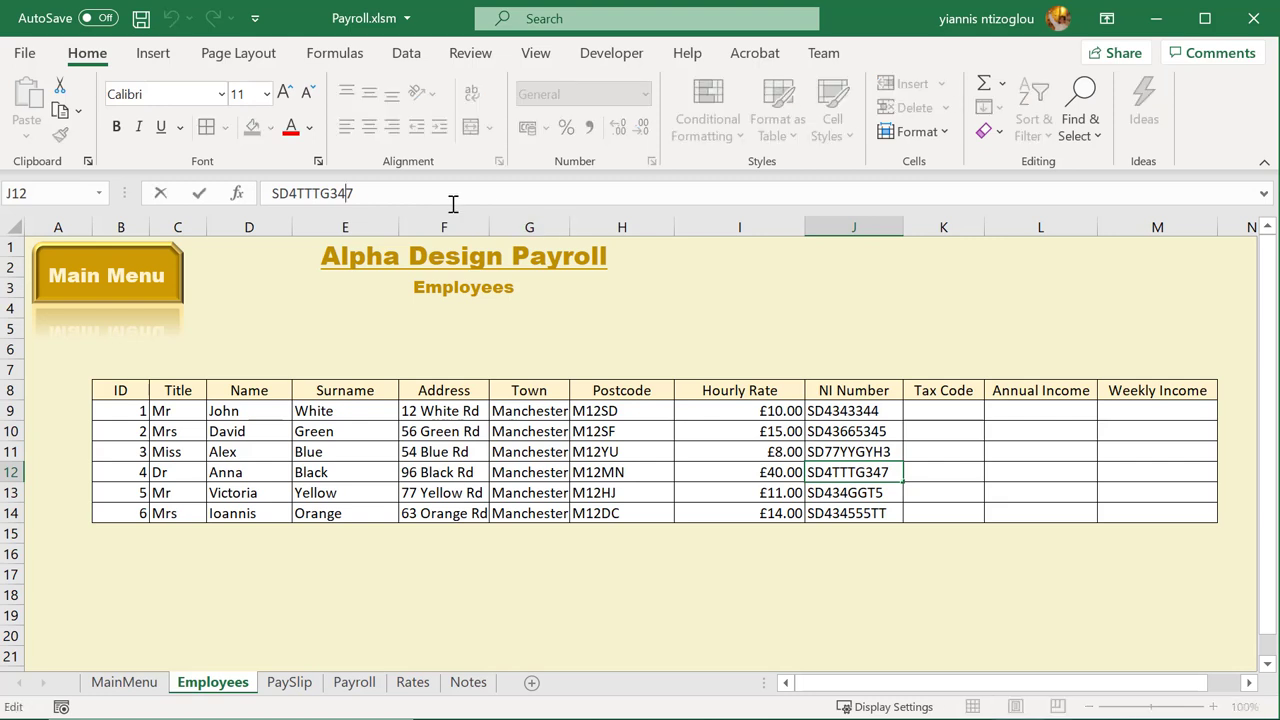
key(BackSpace)
click(871, 432)
Remove one more trailing character from employee 3's NI number in J11
click(878, 451)
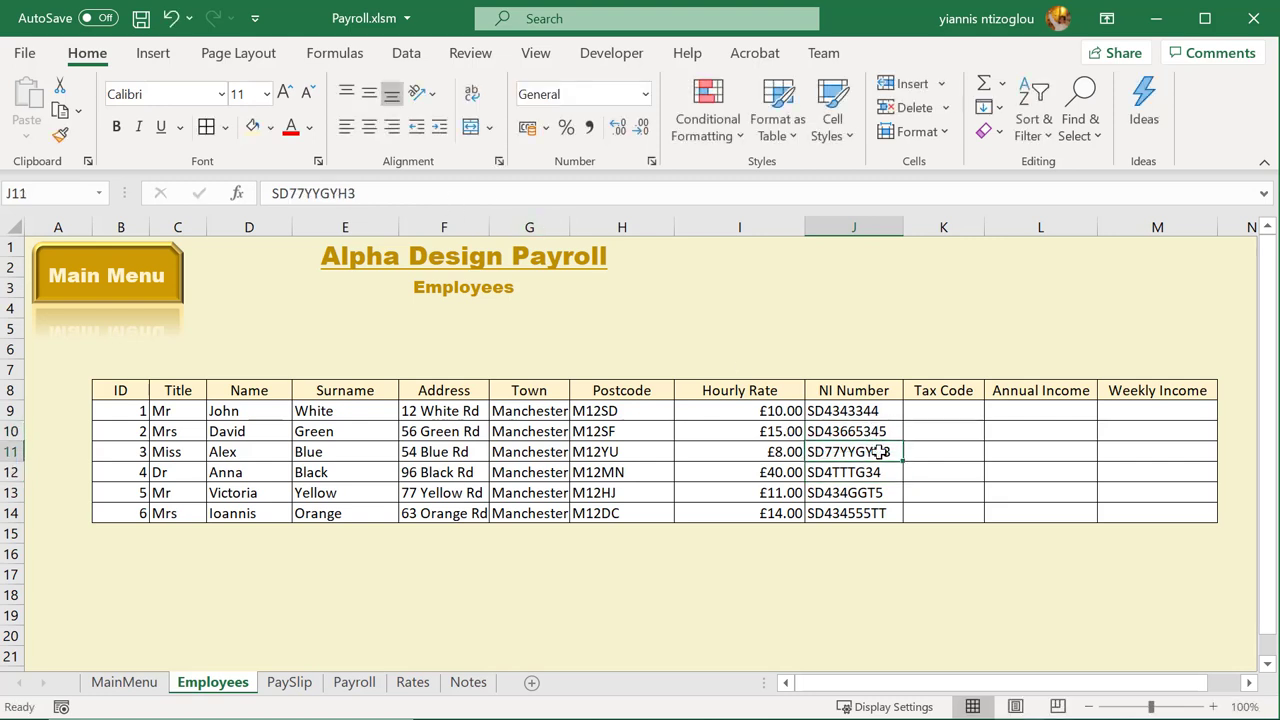
click(460, 195)
key(BackSpace)
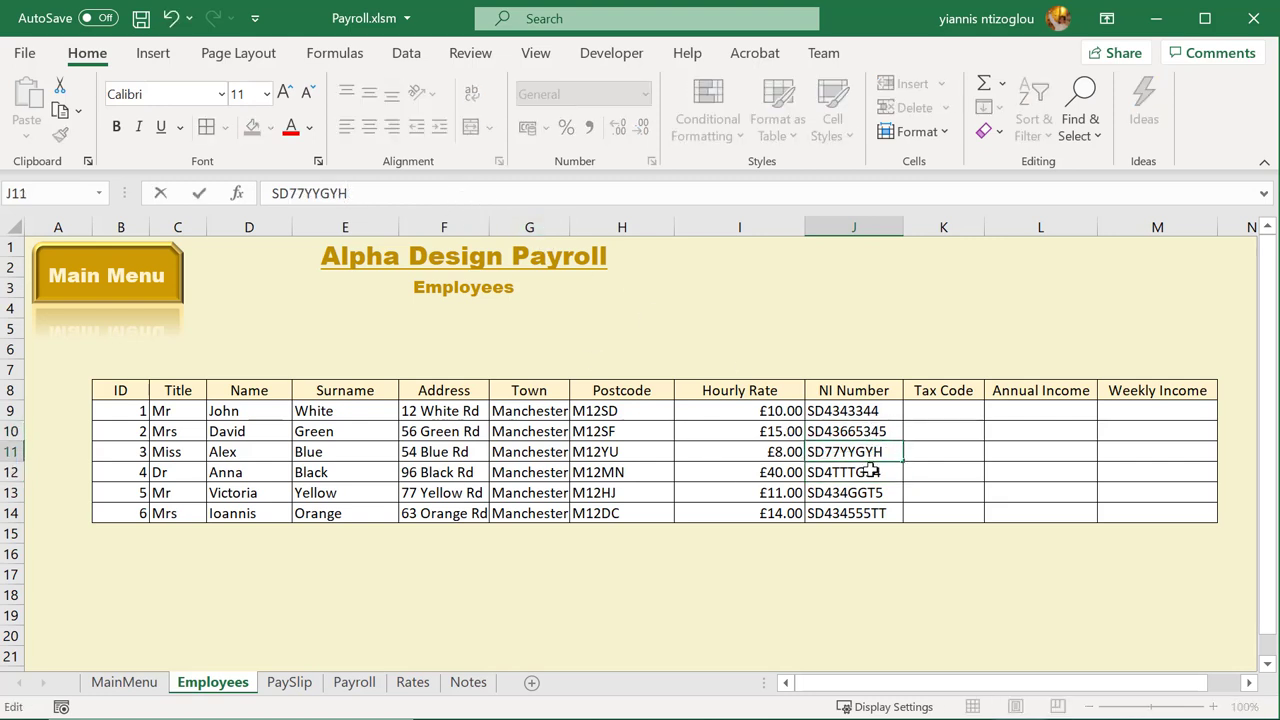
click(871, 470)
click(890, 431)
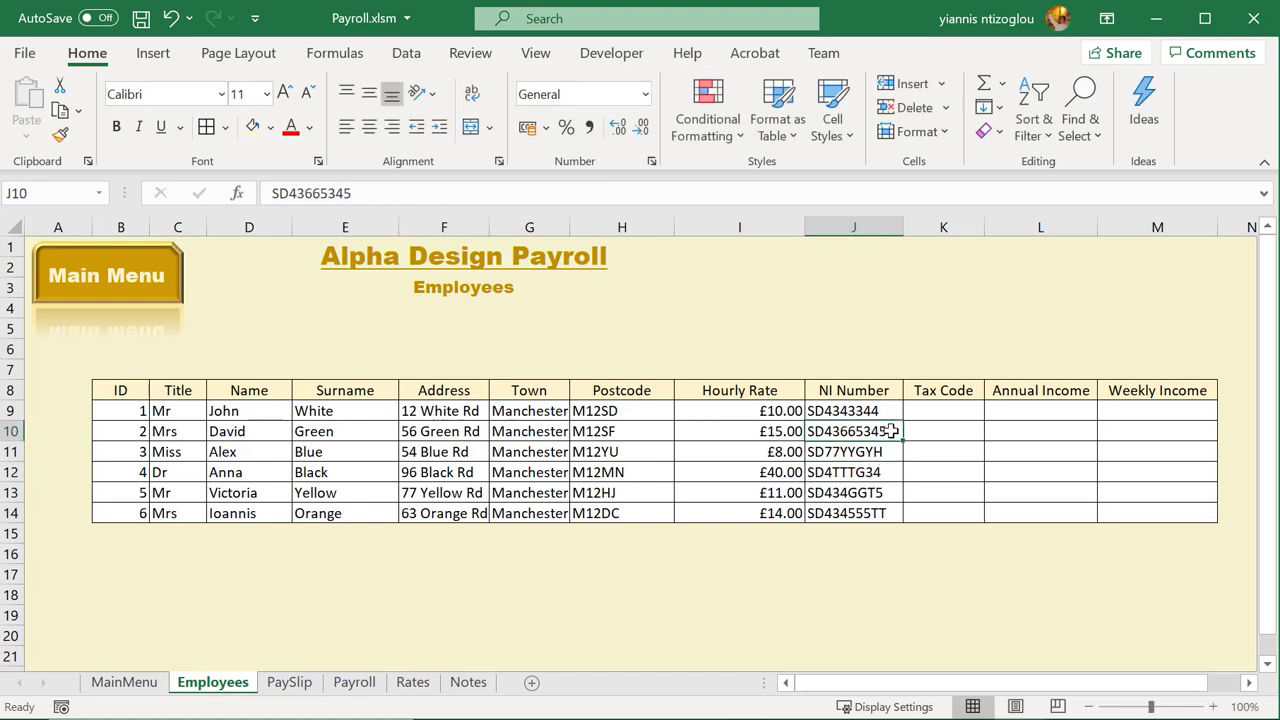
Remove the last character from employee 2's NI number in J10
click(410, 197)
key(BackSpace)
key(Return)
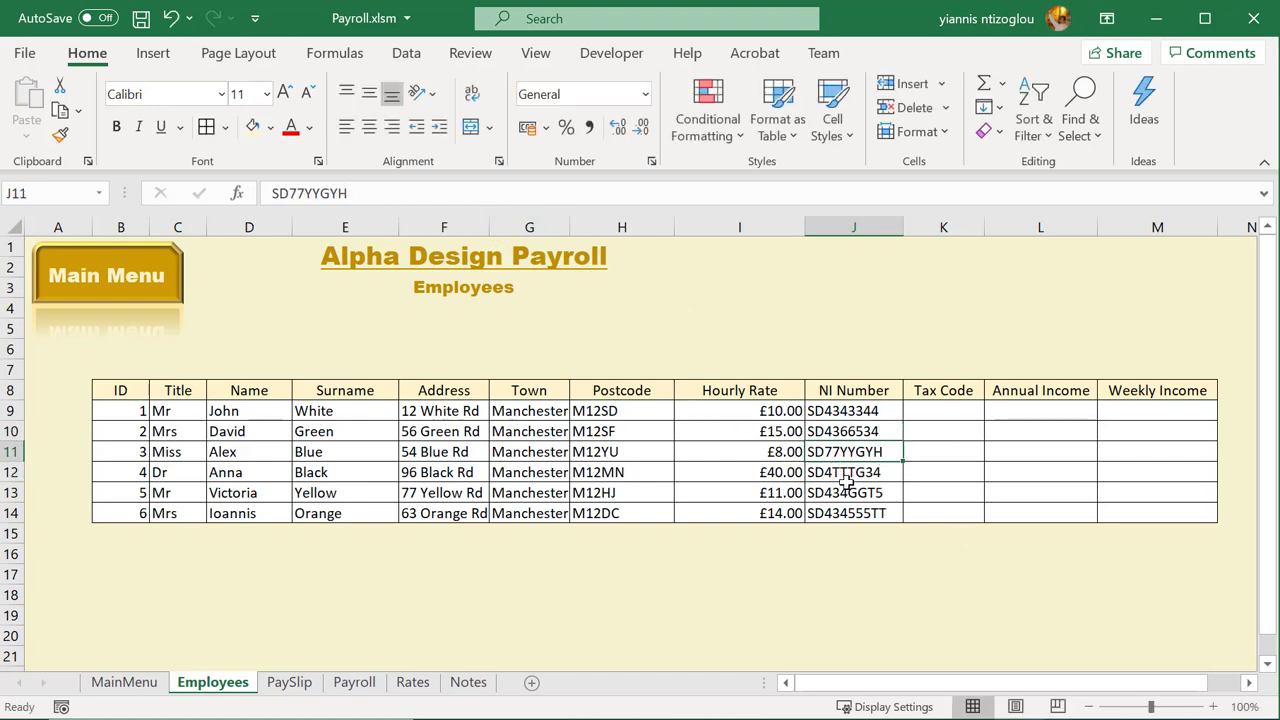
Enter the tax code 747L in K9 and fill it down to K14 for all six employees
click(939, 407)
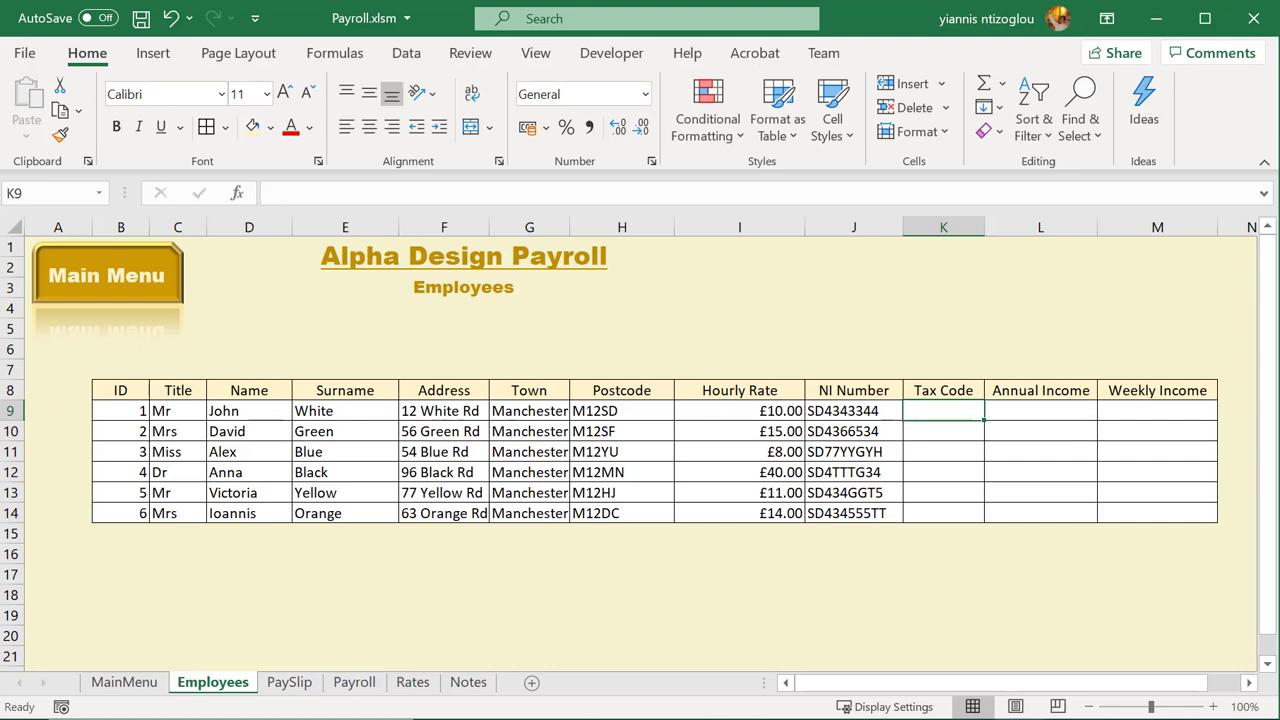
text(8)
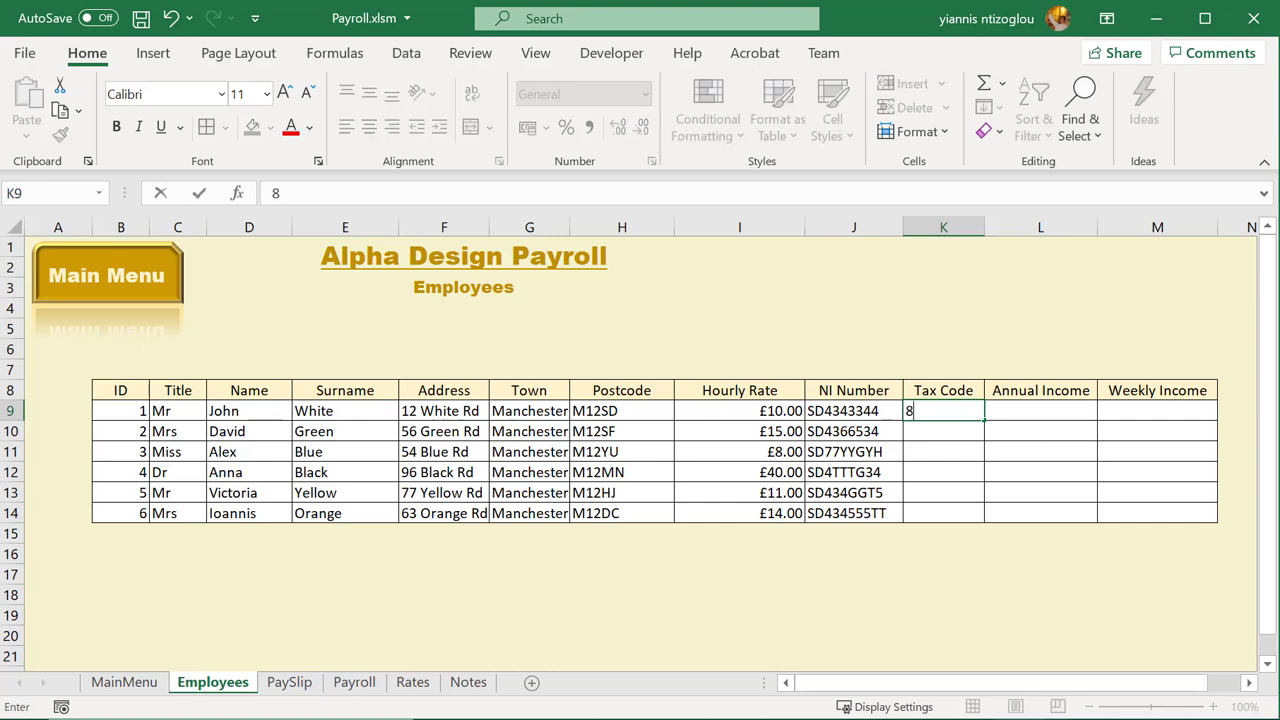
key(BackSpace)
text(747L)
drag(985, 420, 988, 519)
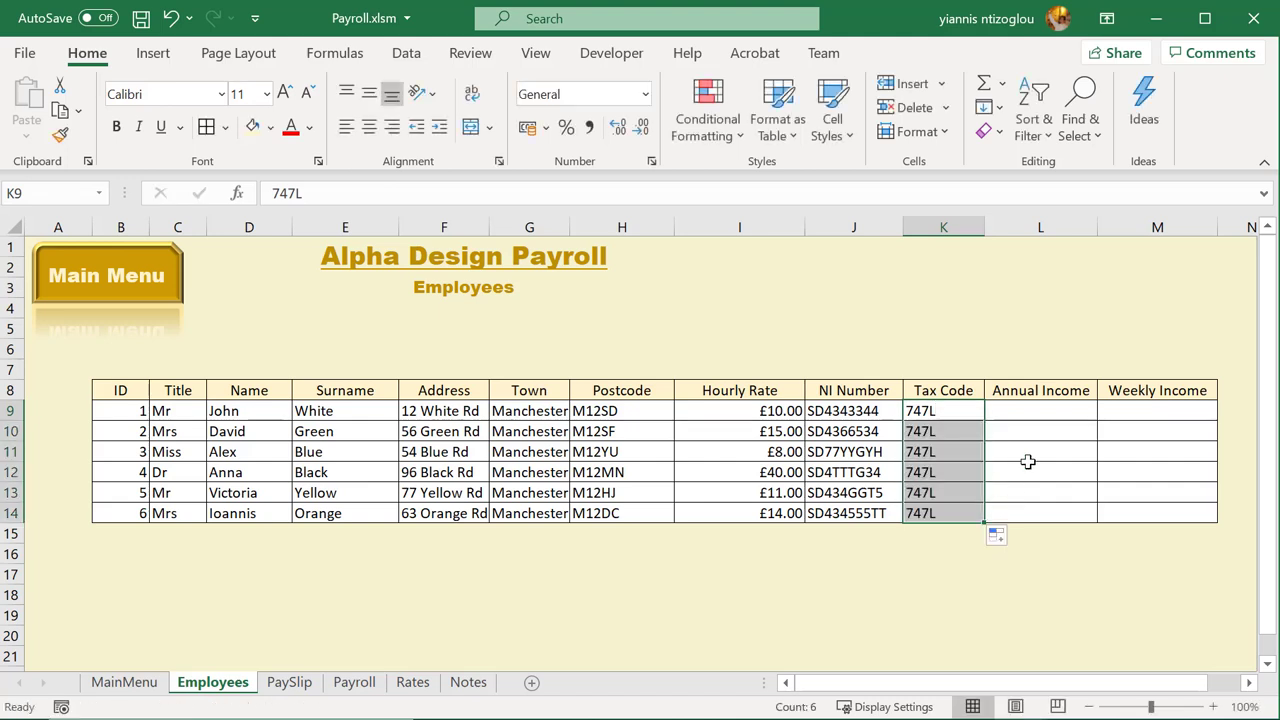
click(1052, 406)
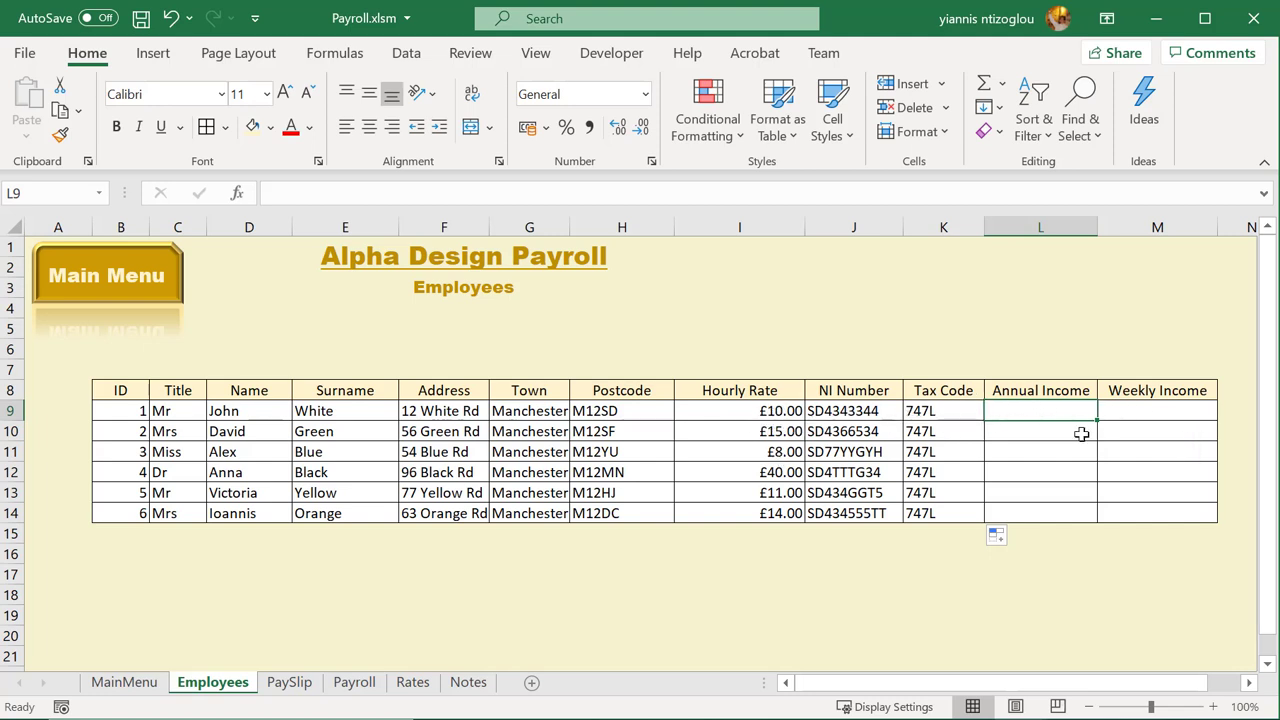
click(775, 410)
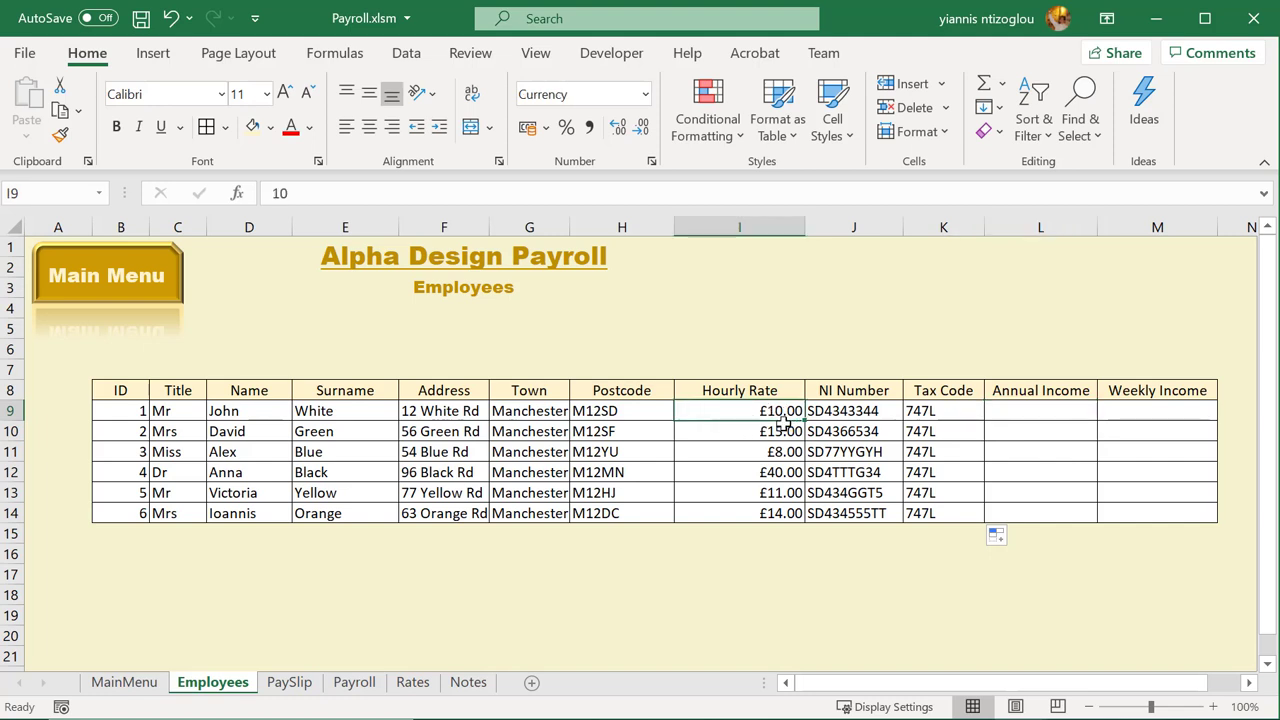
drag(788, 404, 792, 396)
click(771, 429)
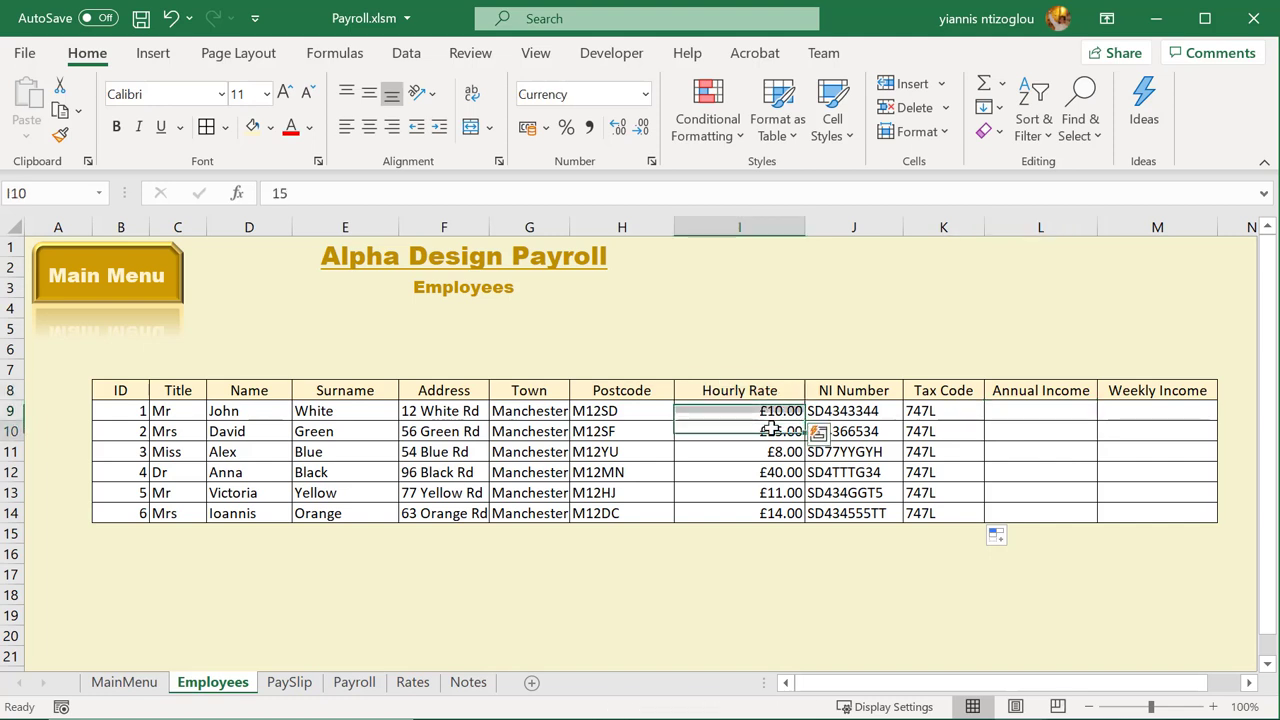
click(773, 411)
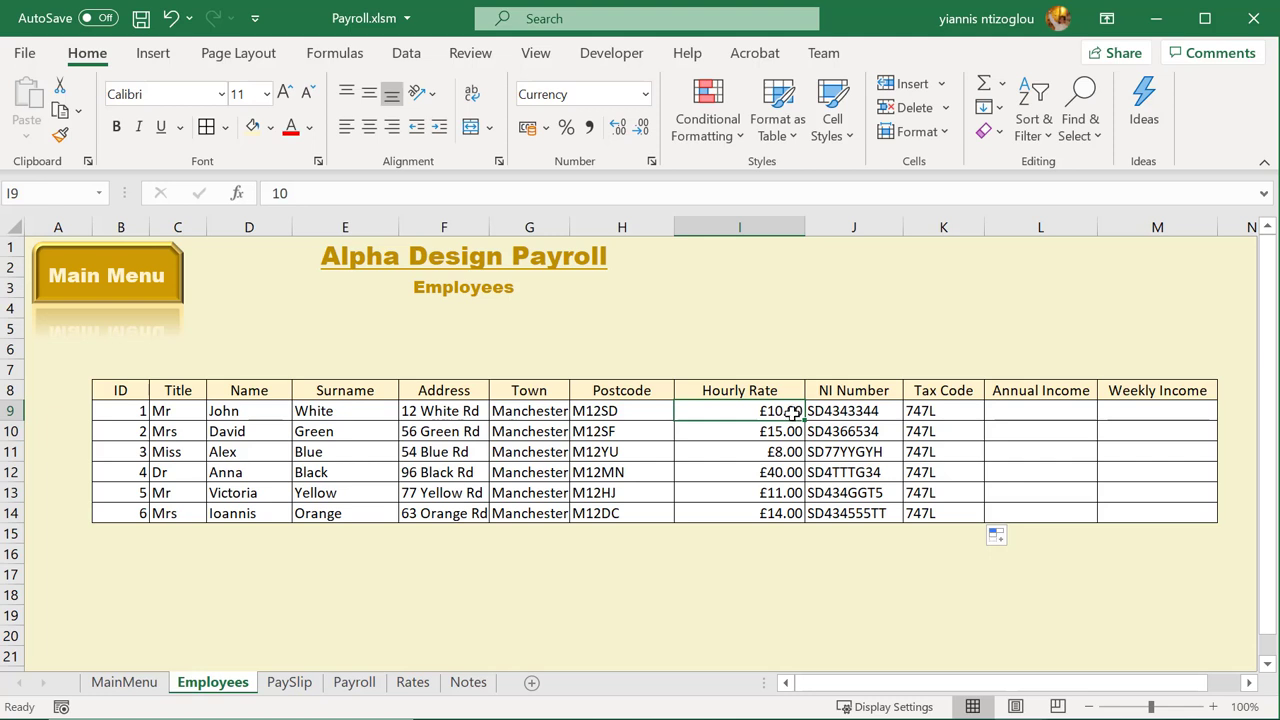
Insert a SUM function in the Annual Income cell L9 with (I9*8) as its first argument
click(1010, 412)
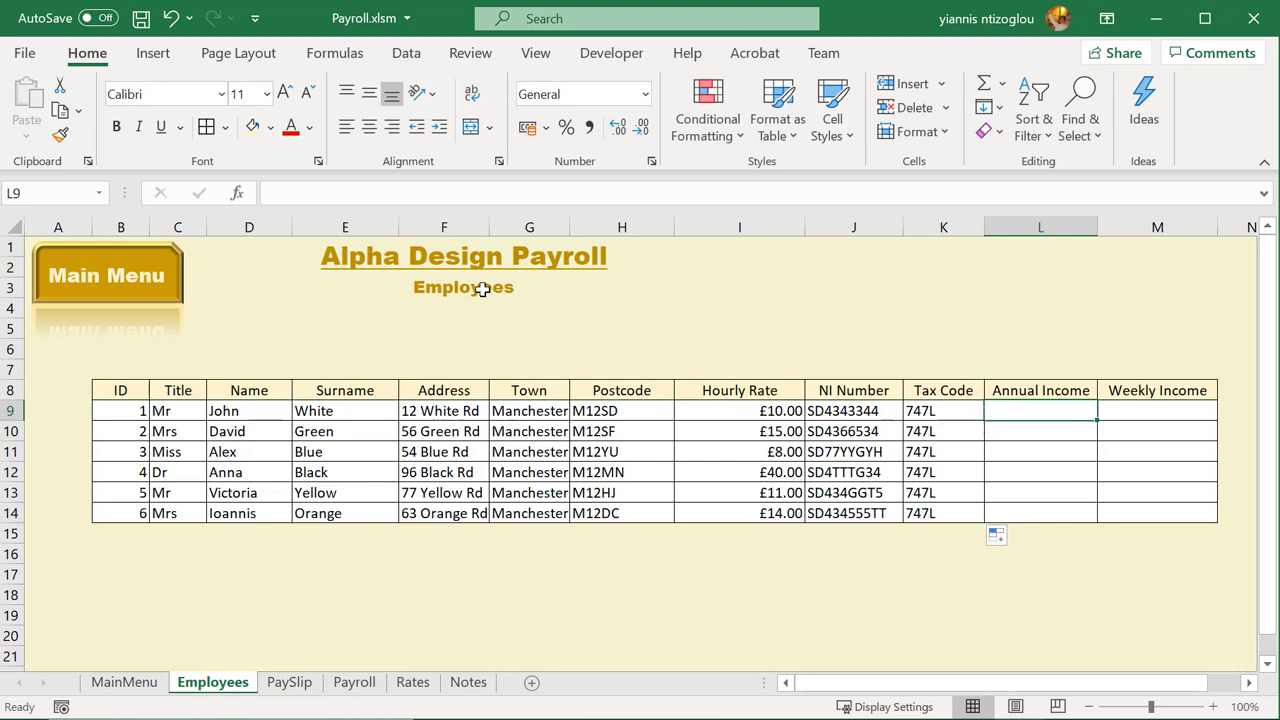
click(237, 193)
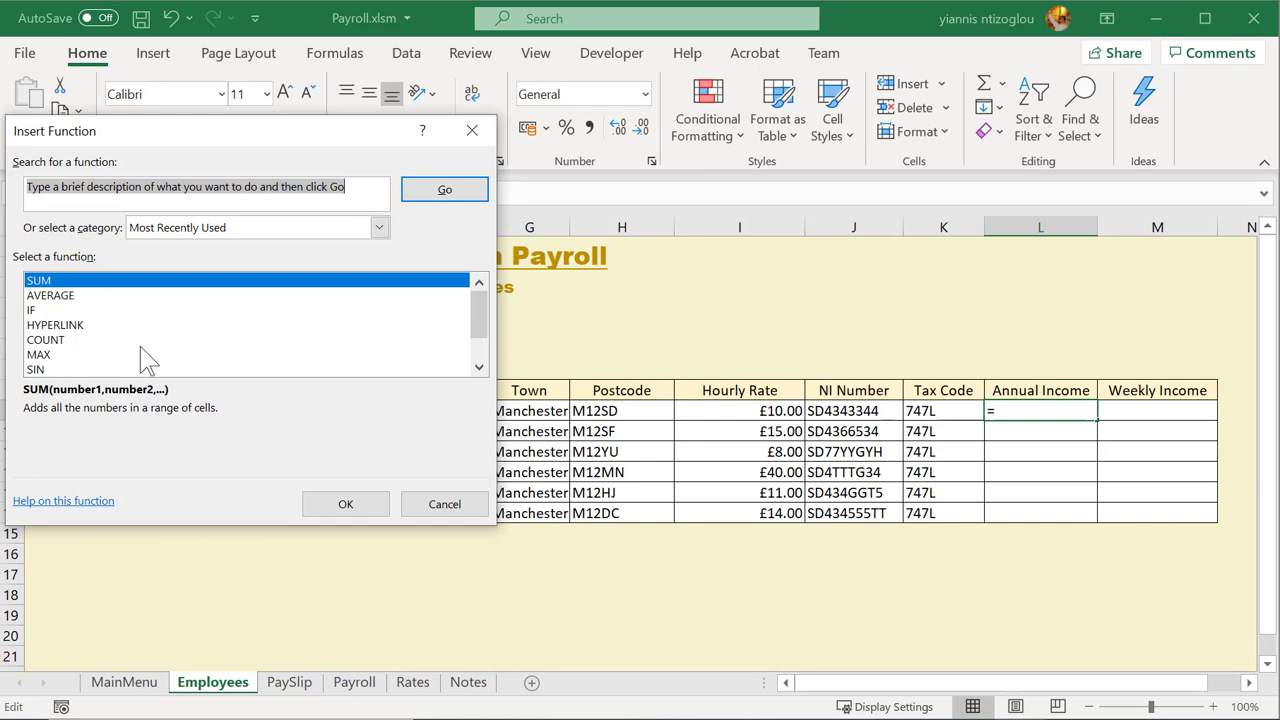
click(345, 507)
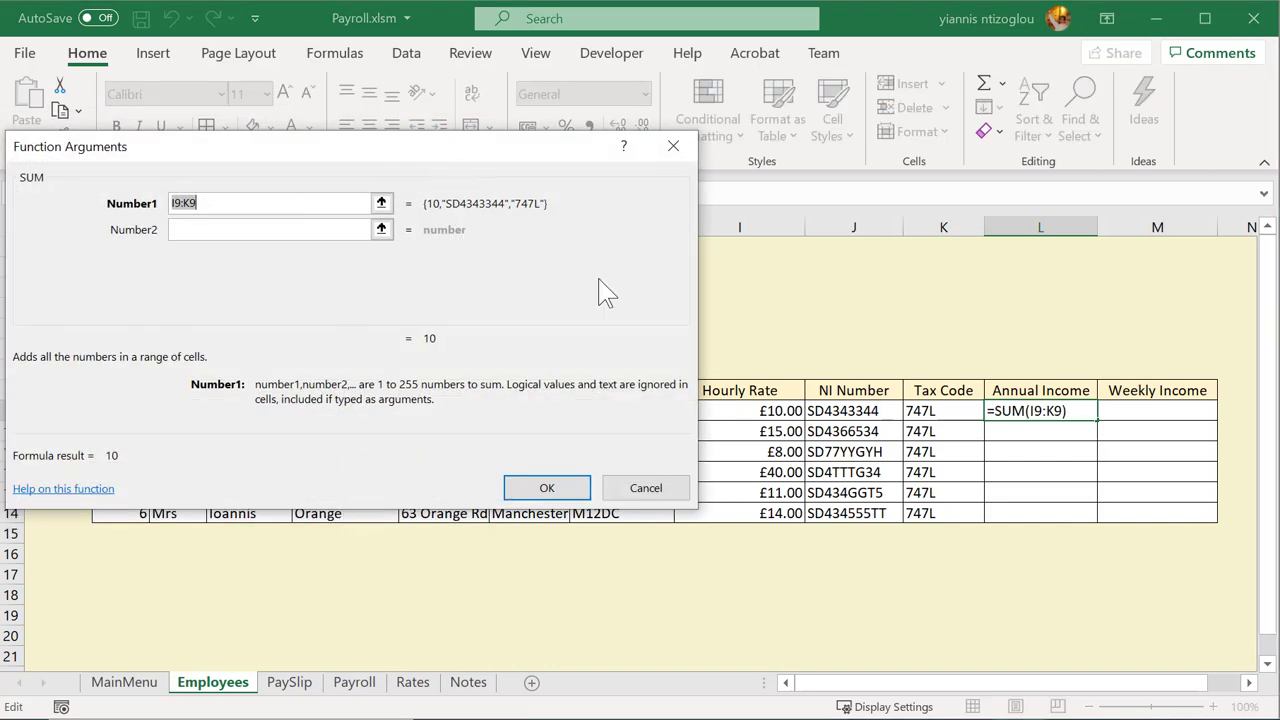
click(760, 413)
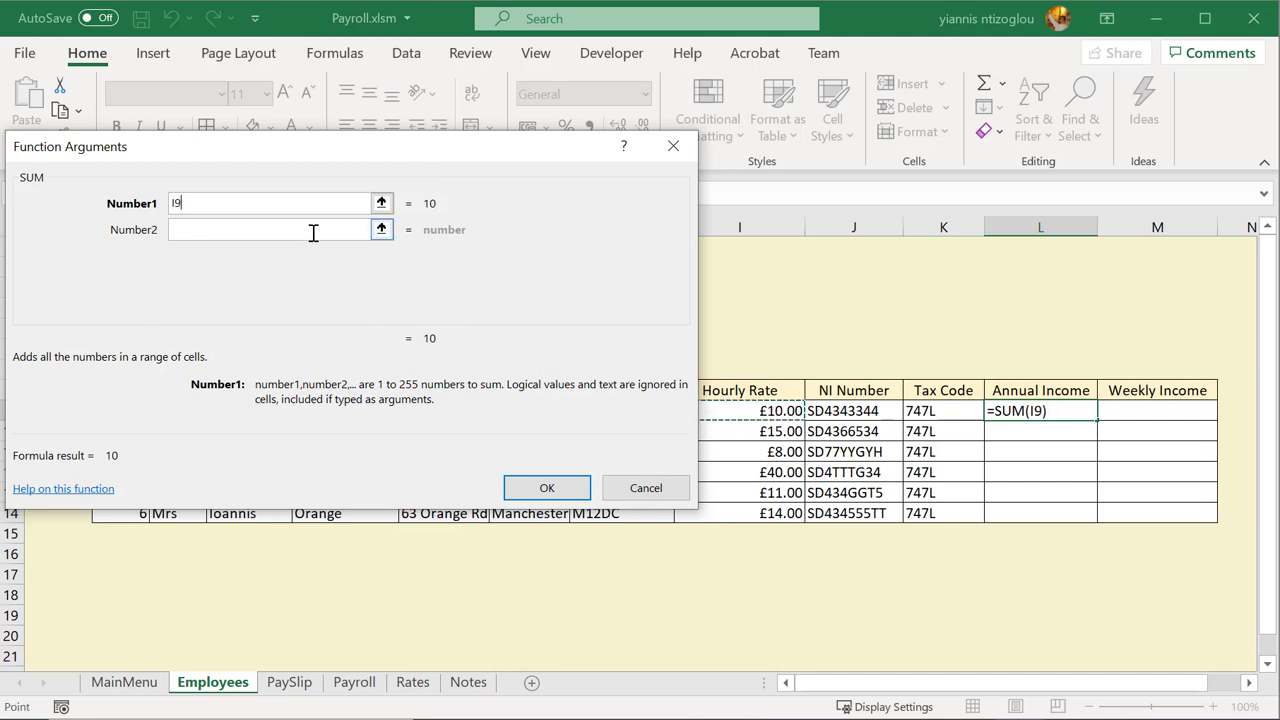
click(260, 212)
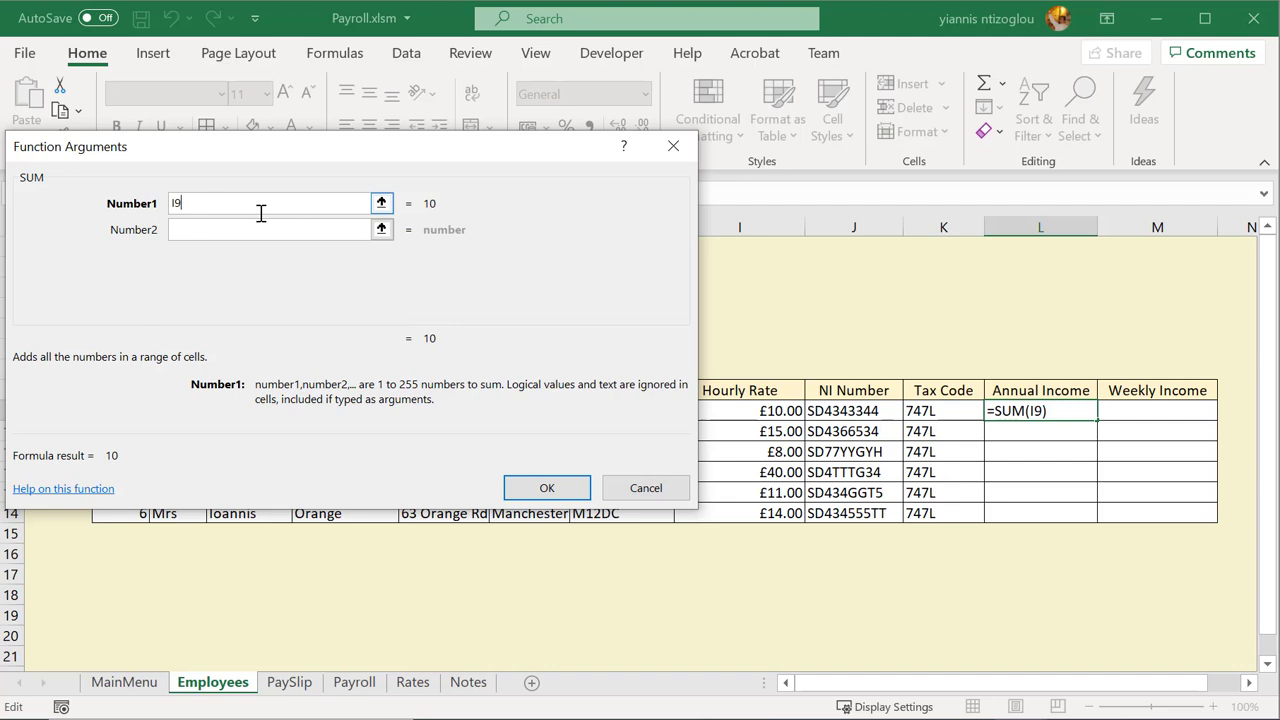
text(*)
text(8)
text())
text(()
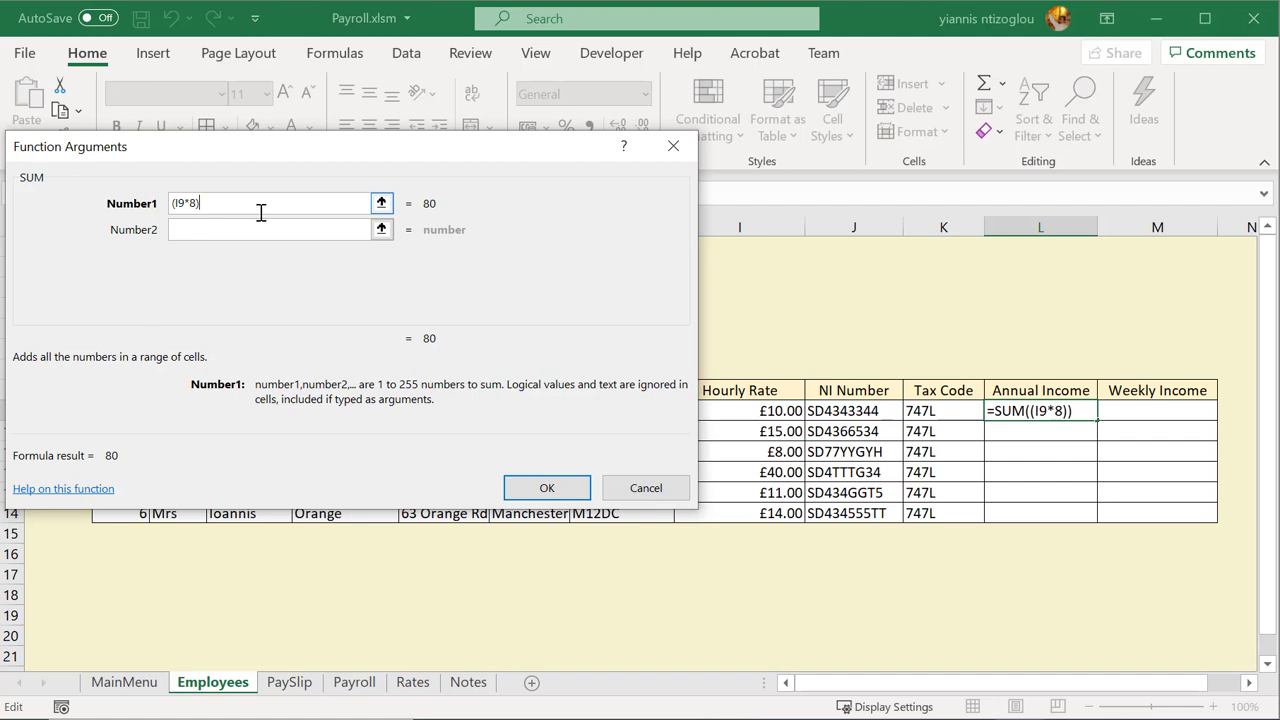
Extend the SUM argument for five days and 52 weeks so it reads ((I9*8)*5)*52
text(+)
text(5)
key(BackSpace)
key(BackSpace)
text(*5)
click(172, 204)
text((I9*8)
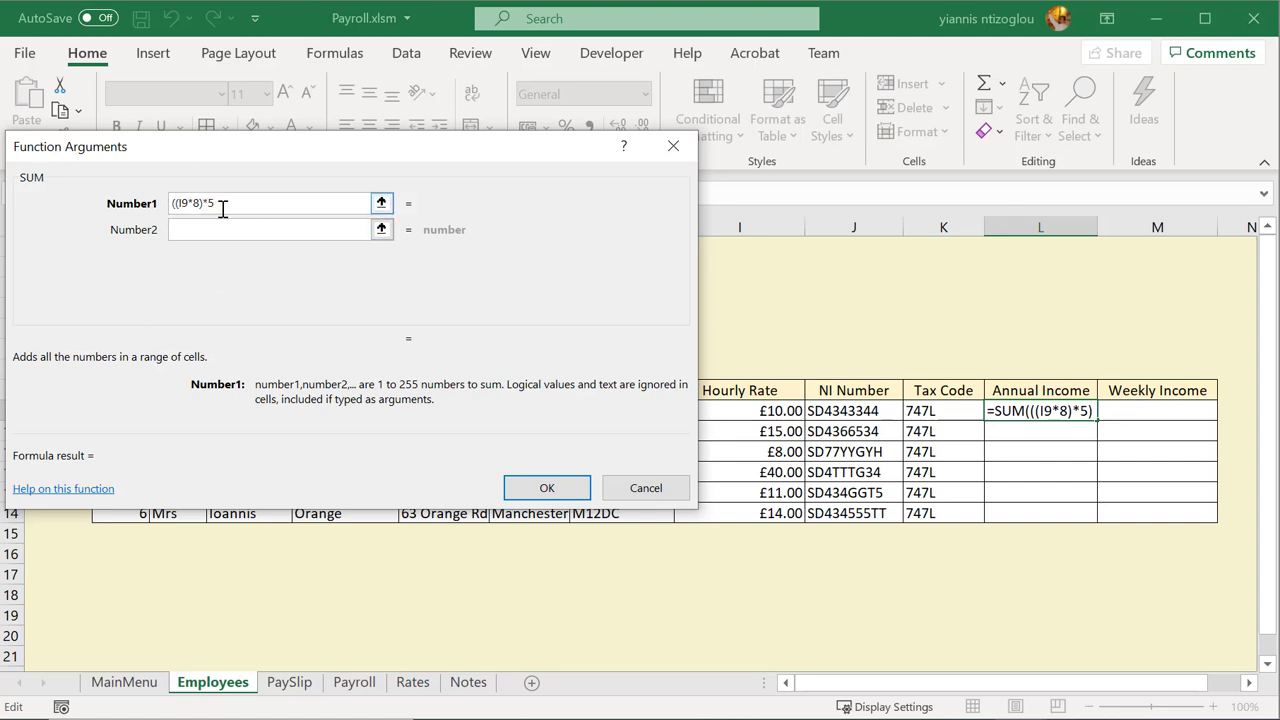
text())
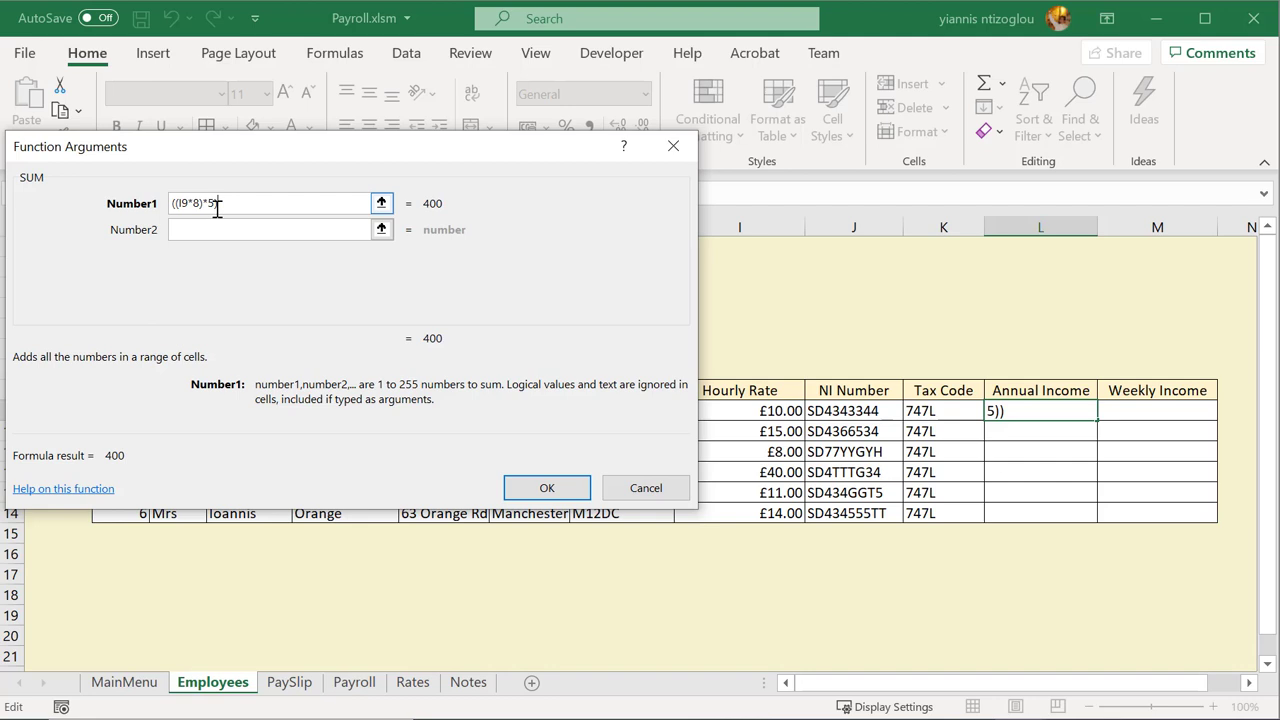
text(*52)
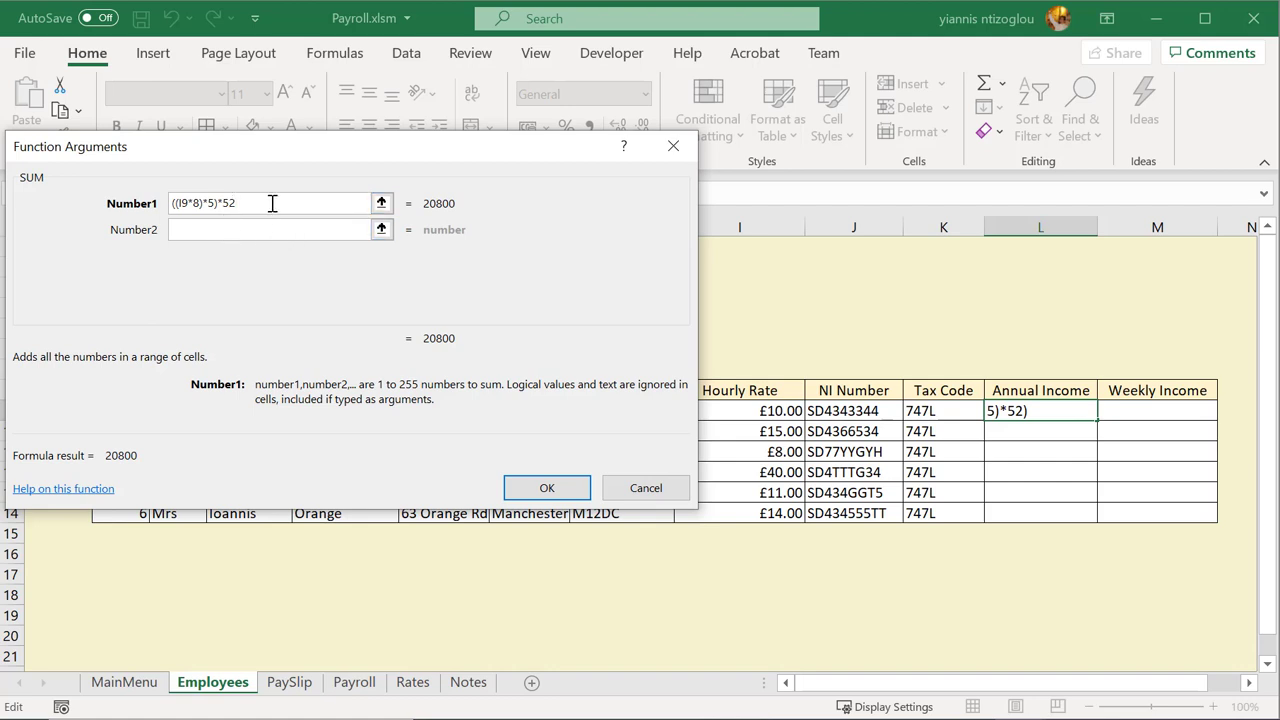
text())
text(()
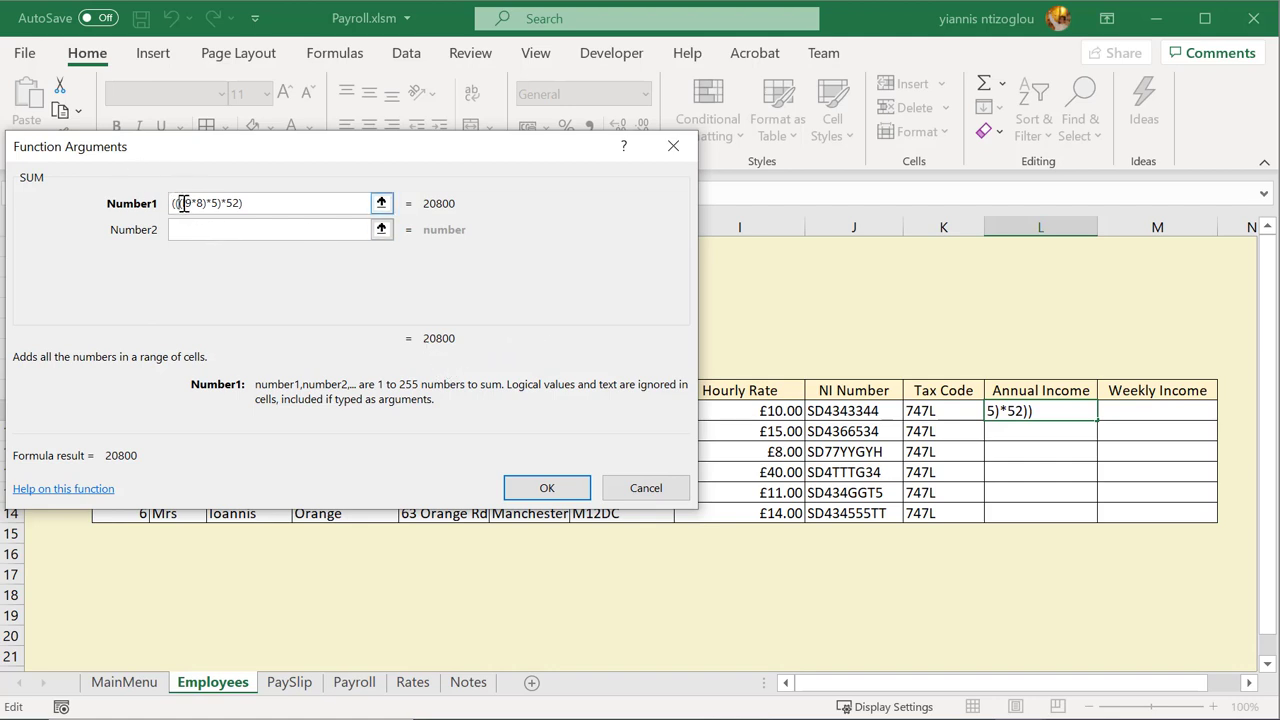
drag(182, 203, 202, 200)
click(174, 203)
text(()
drag(176, 203, 214, 206)
click(218, 204)
key(BackSpace)
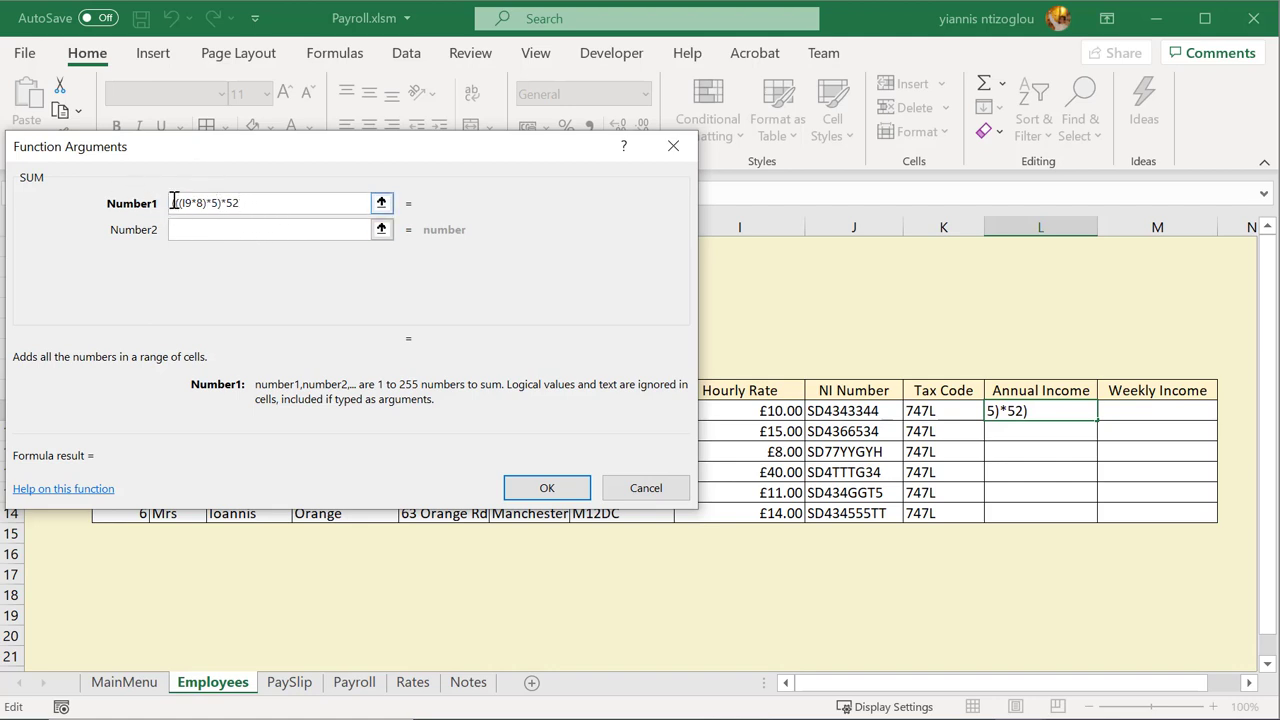
click(177, 204)
key(BackSpace)
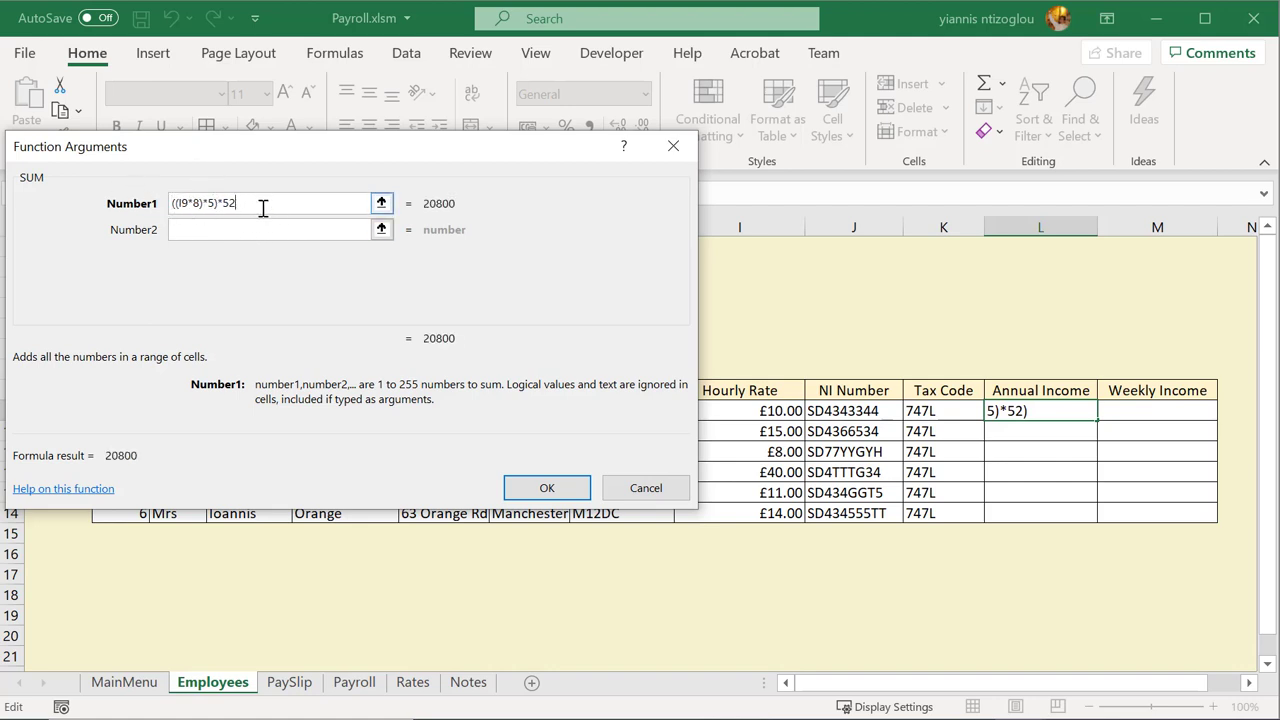
Wrap the whole SUM argument in outer parentheses as (((I9*8)*5)*52) and fill the L9 formula down to L14
click(234, 229)
text())
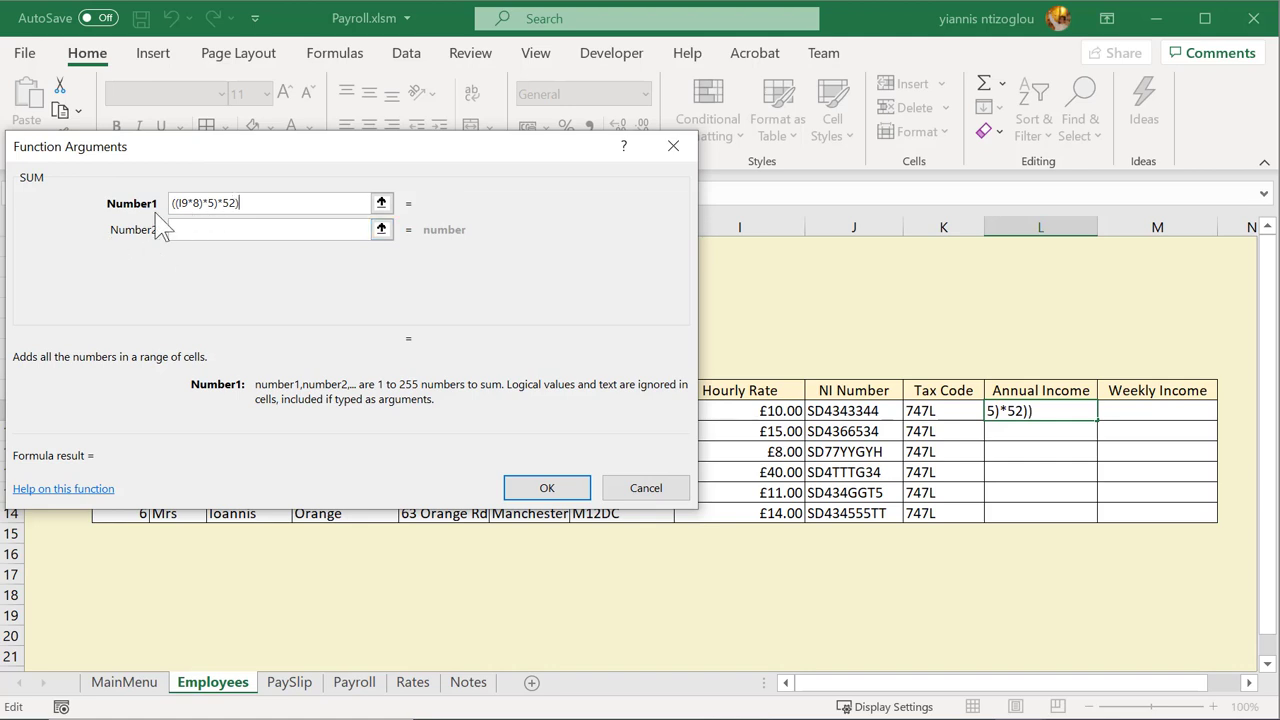
click(173, 204)
text(()
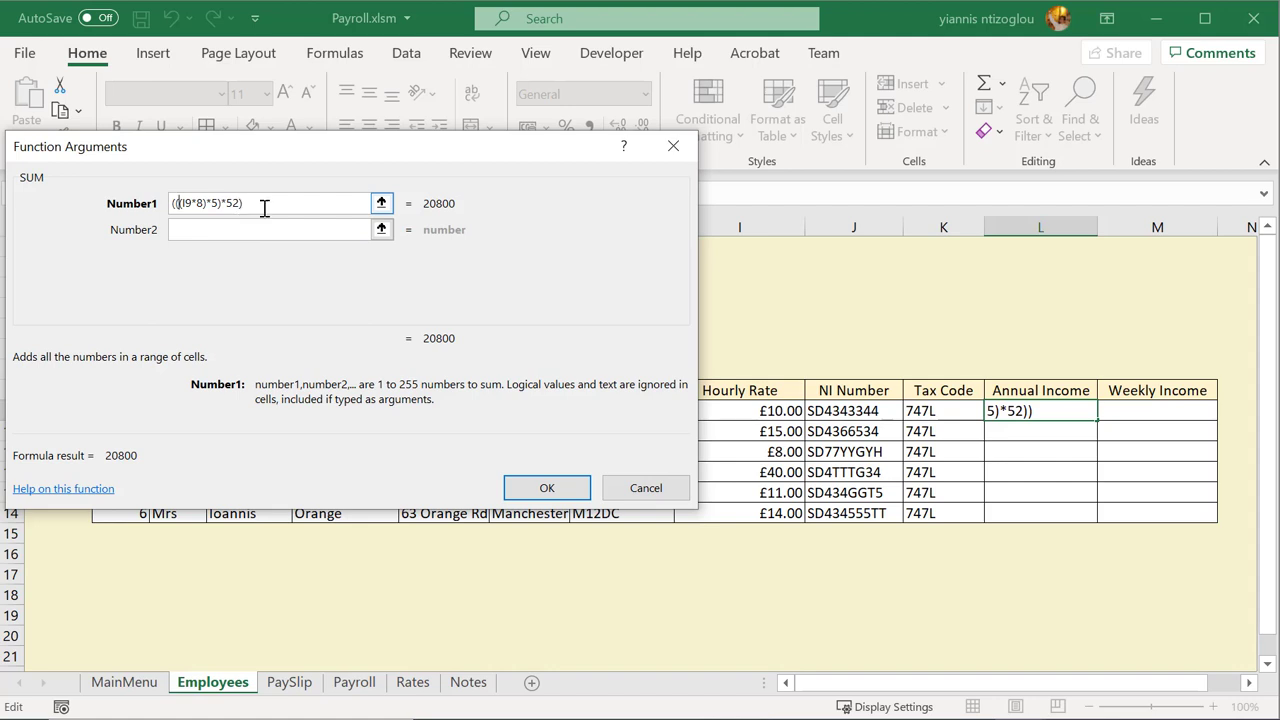
click(548, 490)
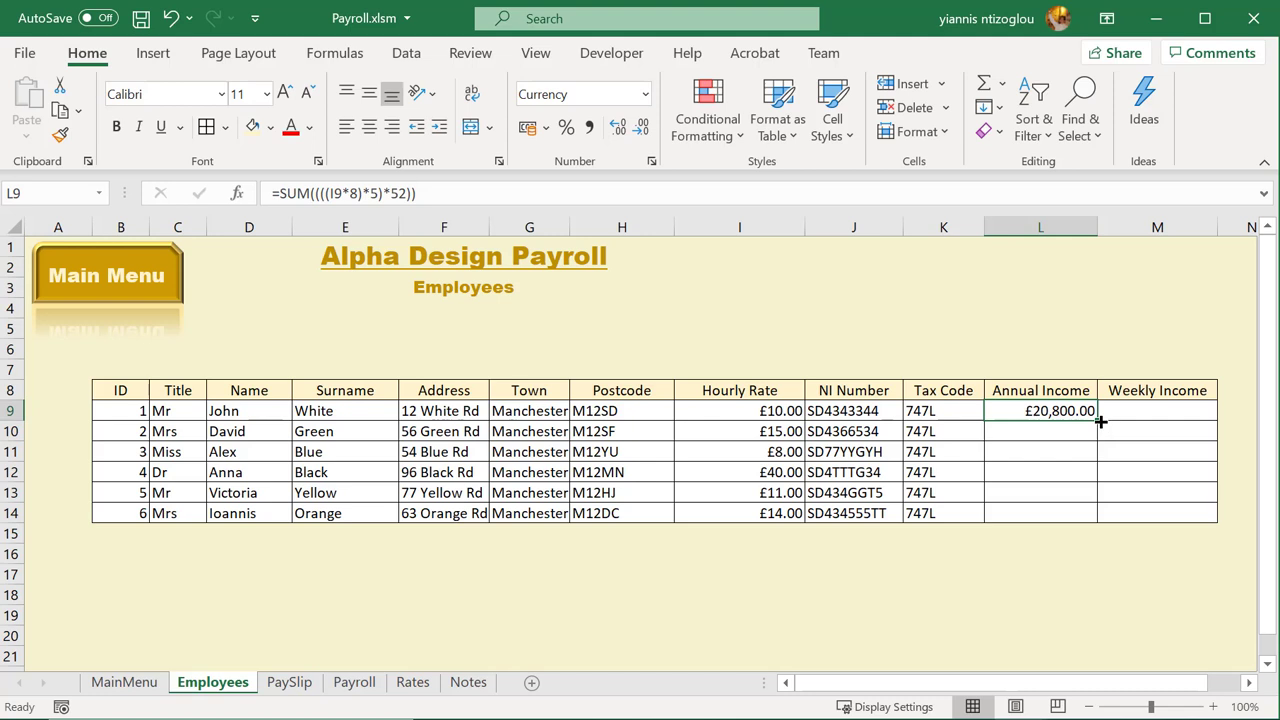
drag(1099, 421, 1100, 529)
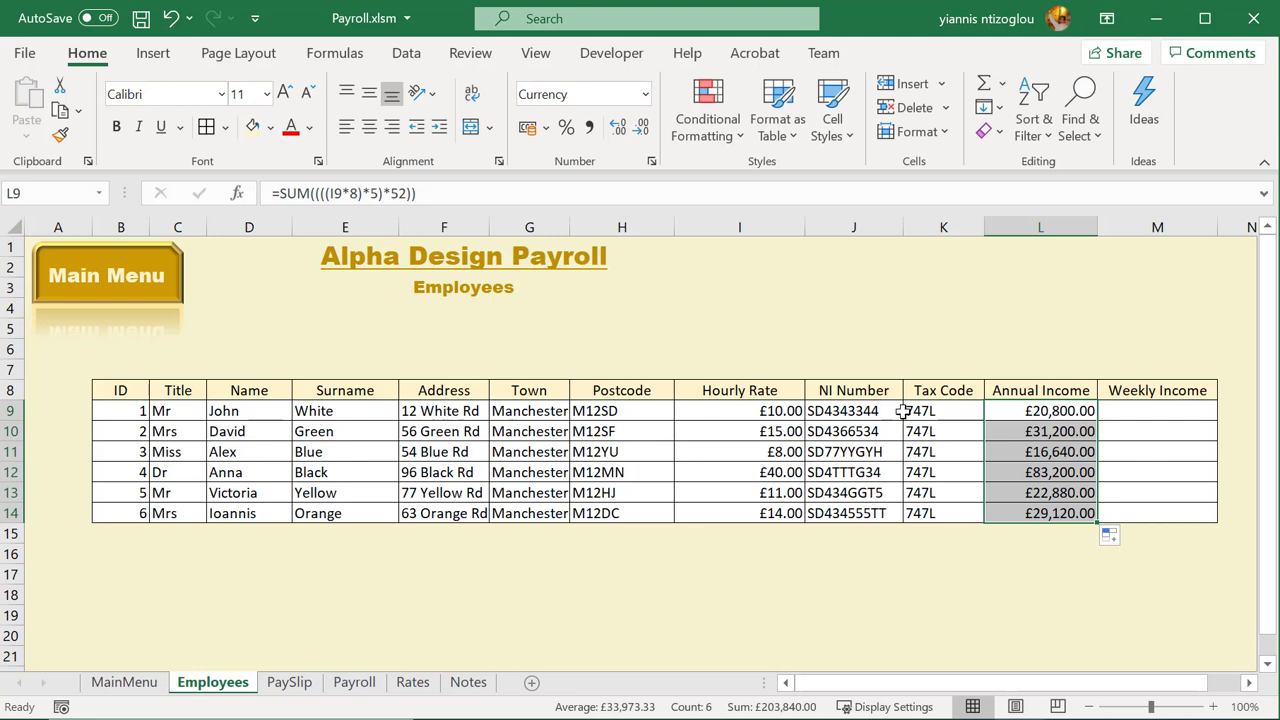
click(1035, 409)
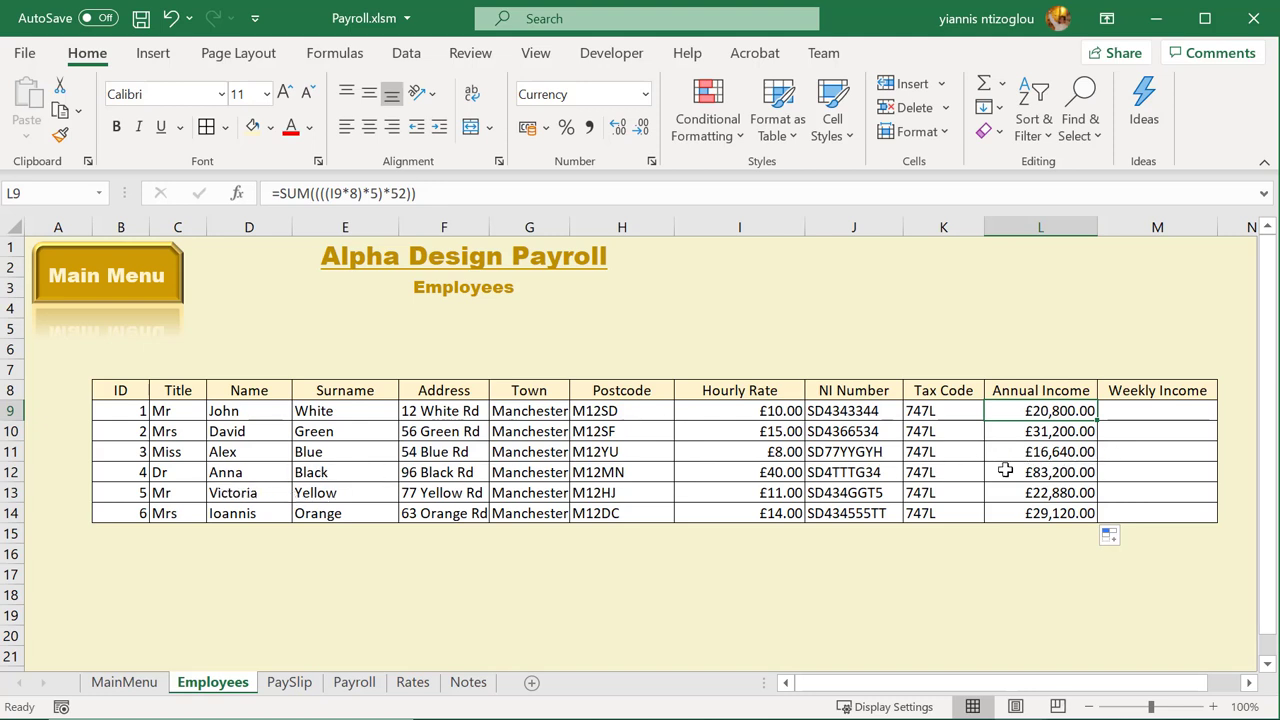
click(1106, 474)
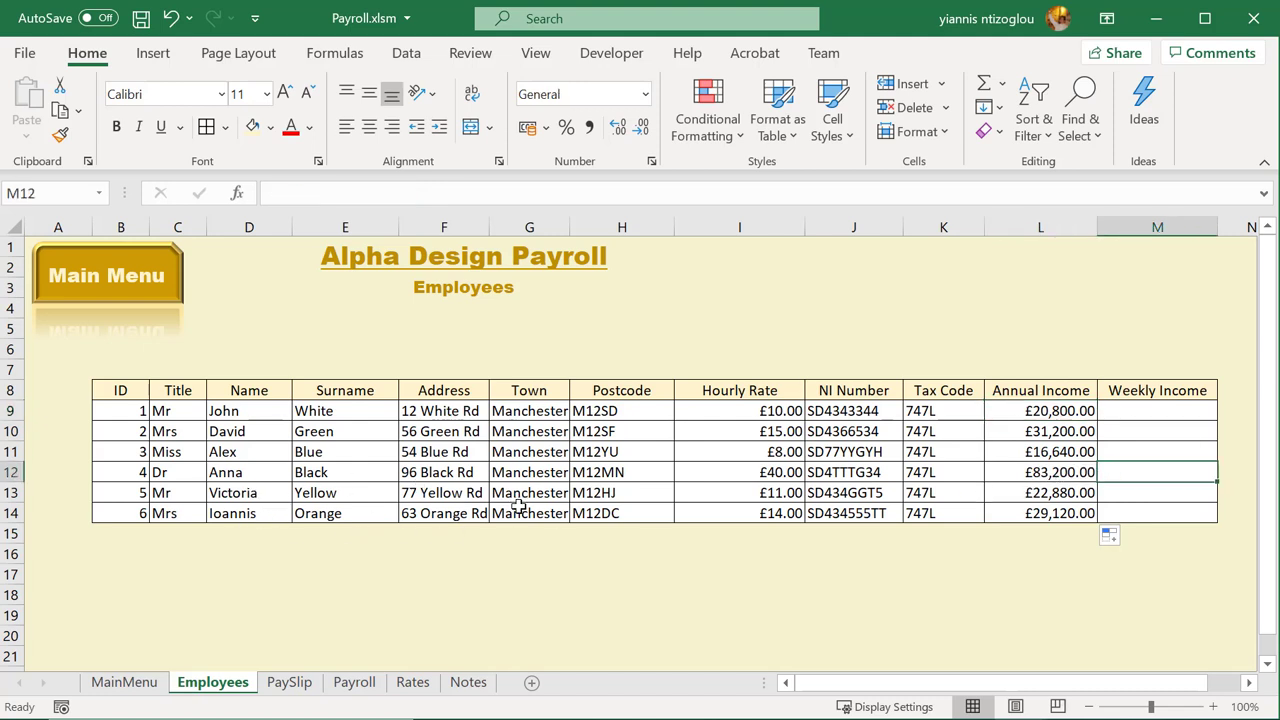
click(1124, 410)
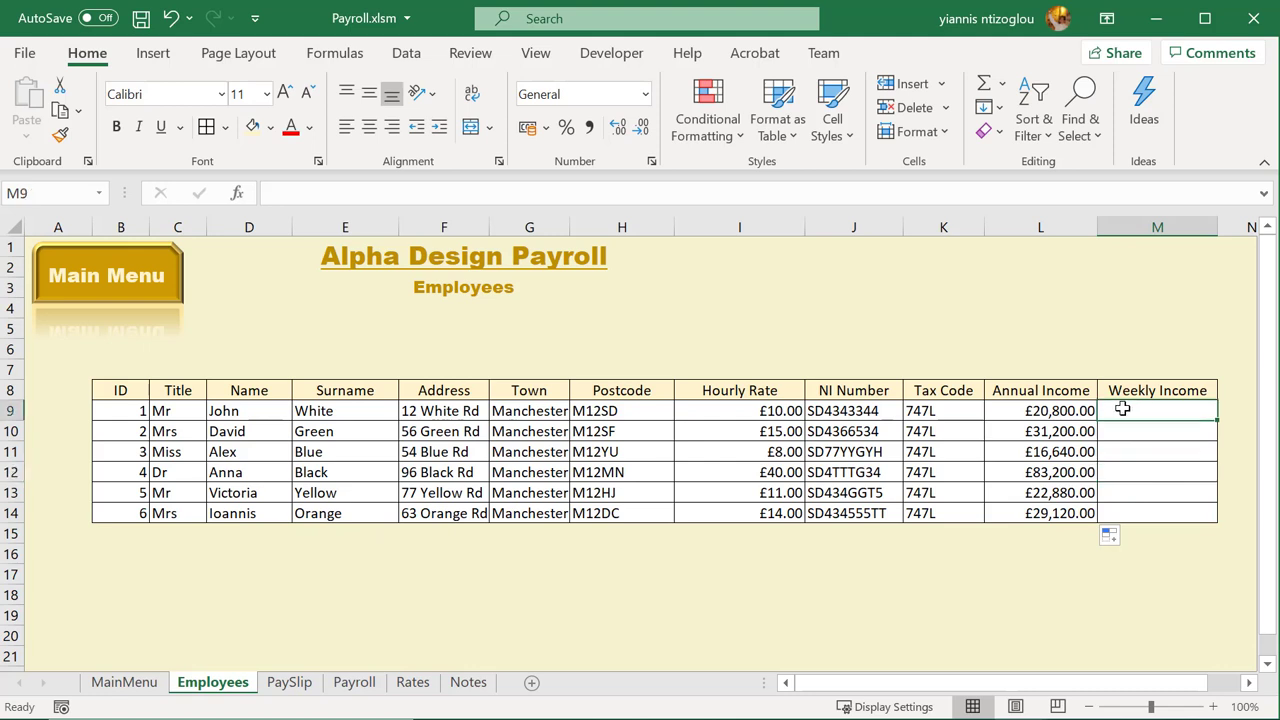
click(1051, 415)
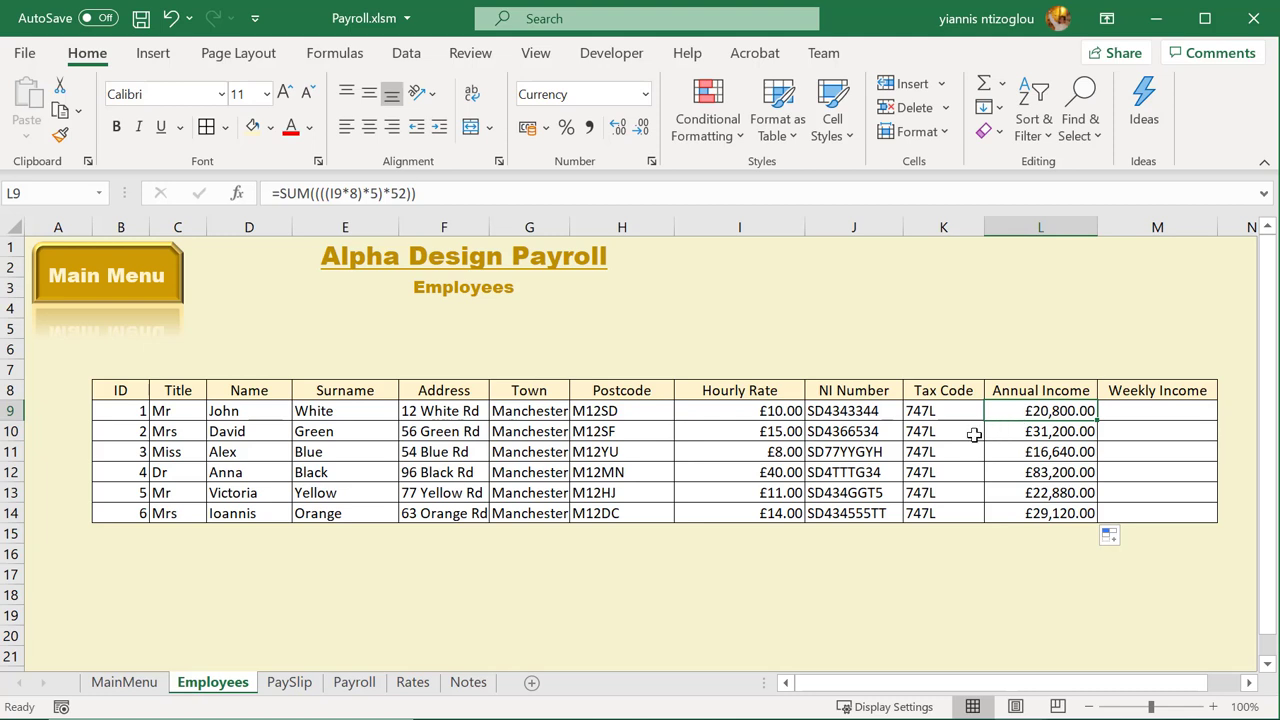
Set employee 1's hourly rate in I9 to 10.12 and check the Annual Income column
double_click(796, 412)
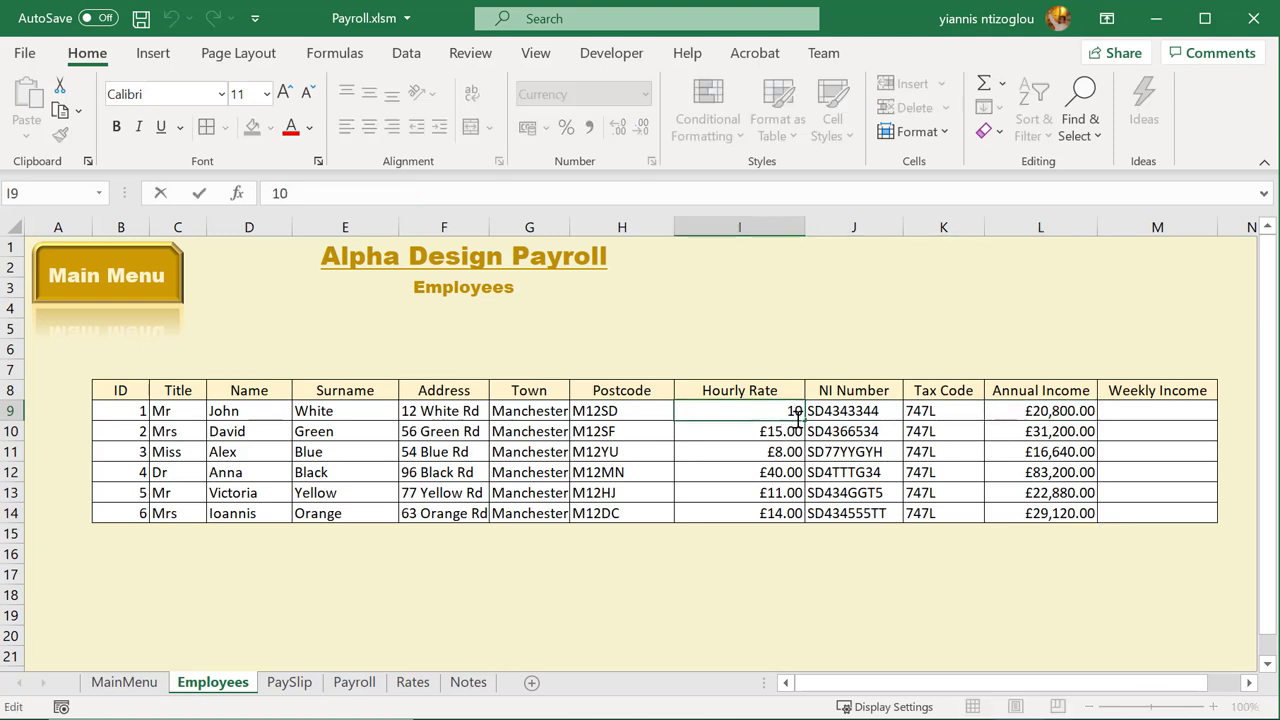
text(.)
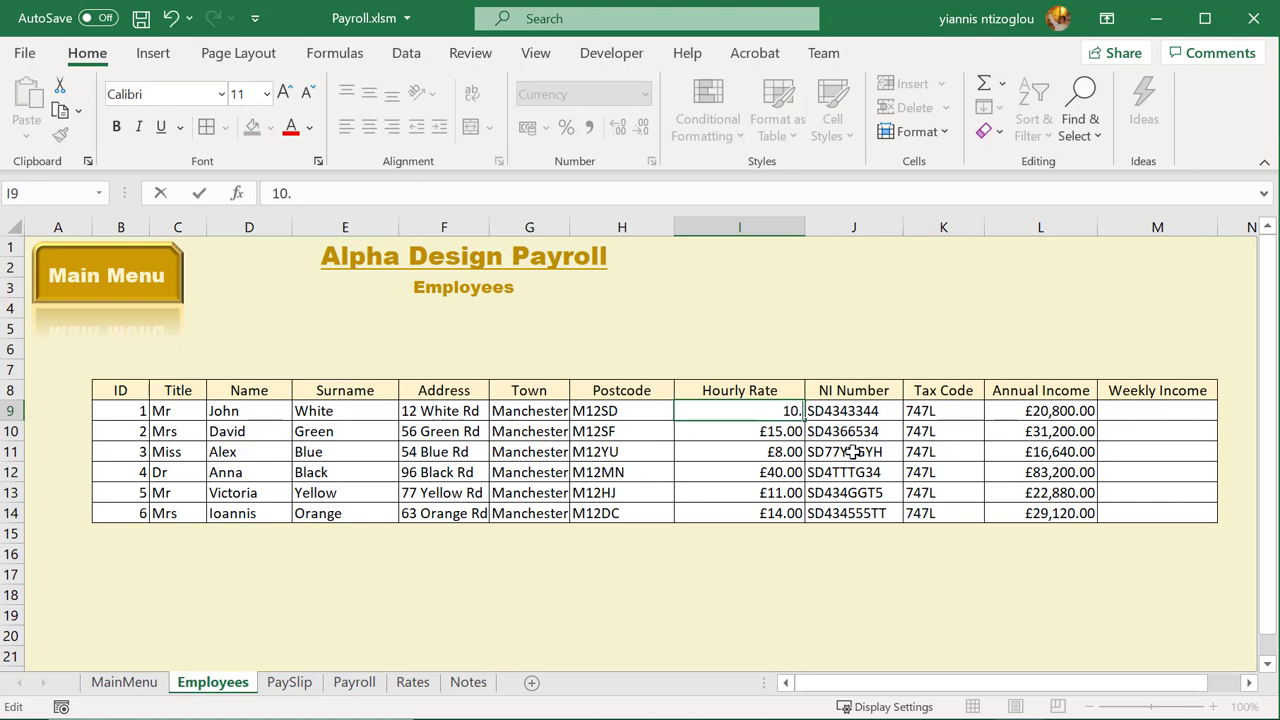
text(12)
key(Return)
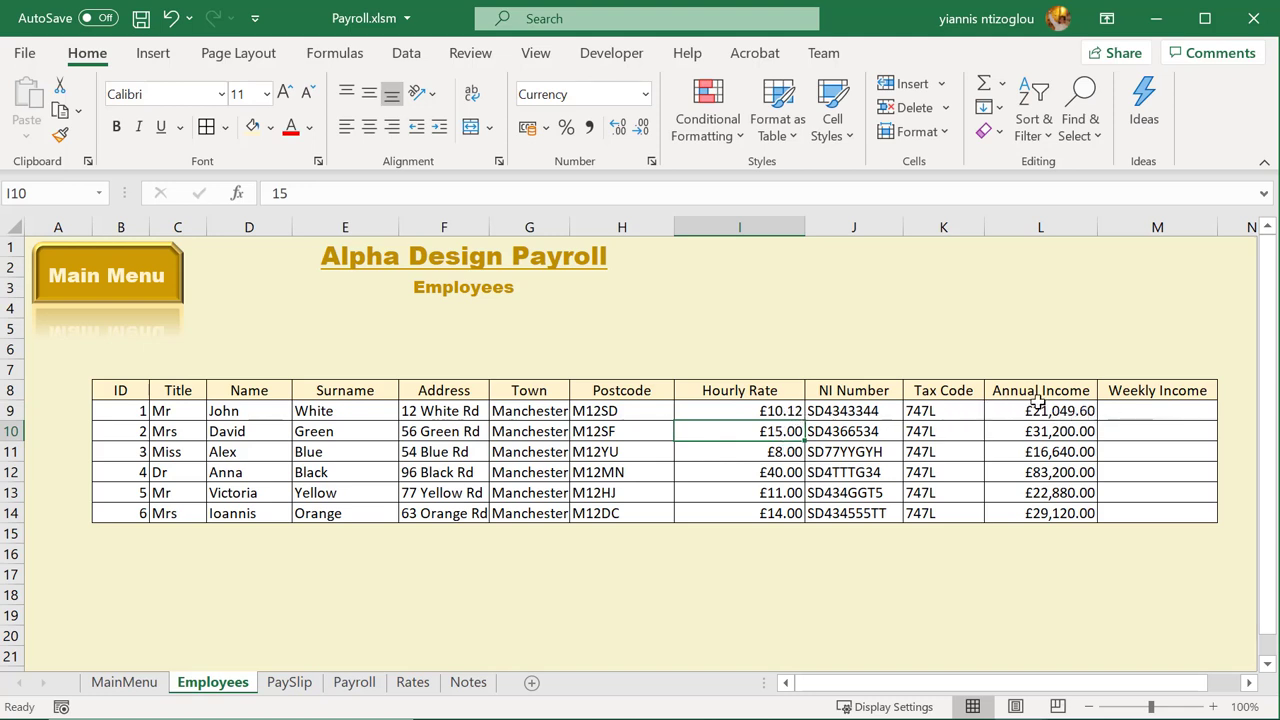
drag(1040, 411, 1058, 508)
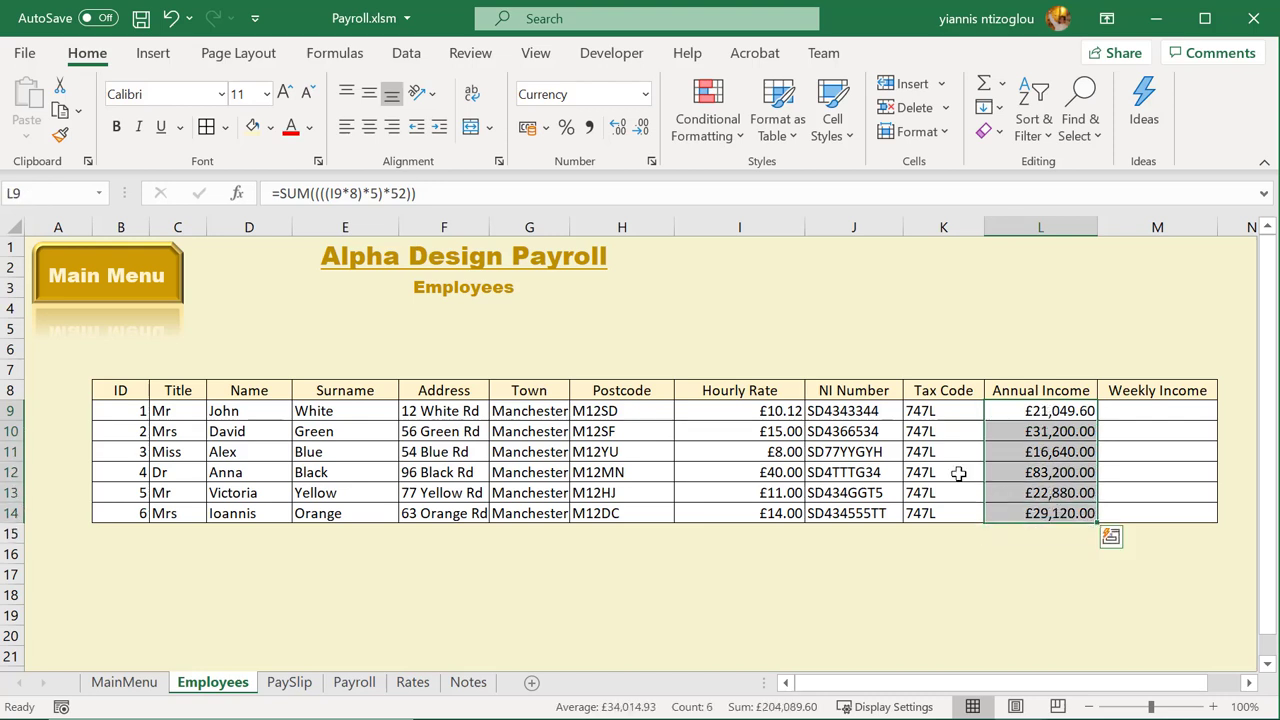
Set the hourly rates of employees 2 and 3 to 15.23 in I10 and 8.58 in I11
double_click(791, 431)
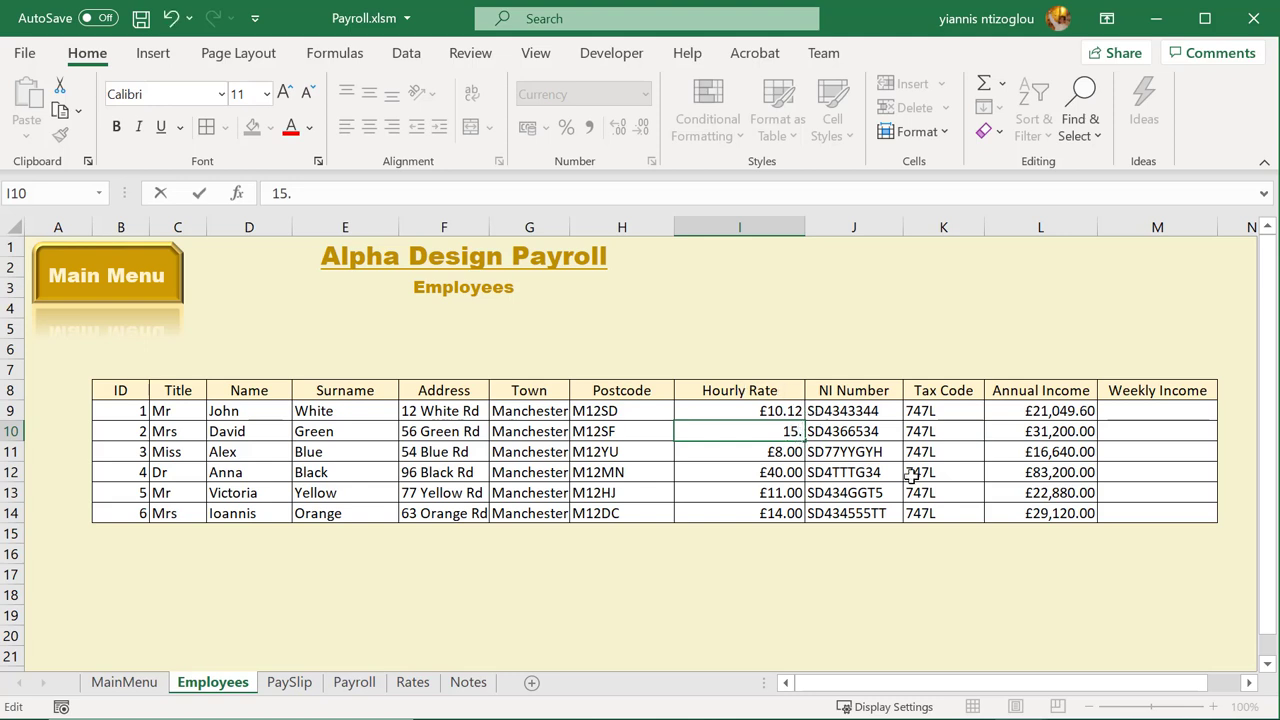
text(.23)
double_click(789, 452)
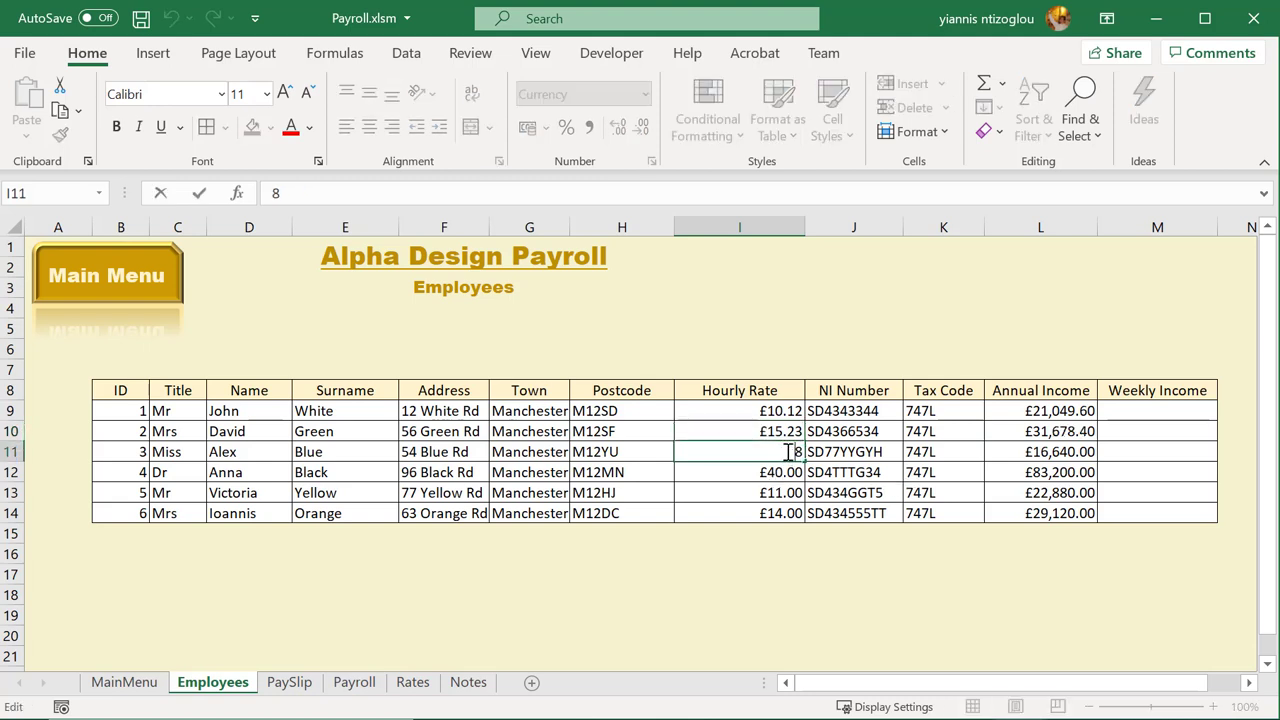
text(.)
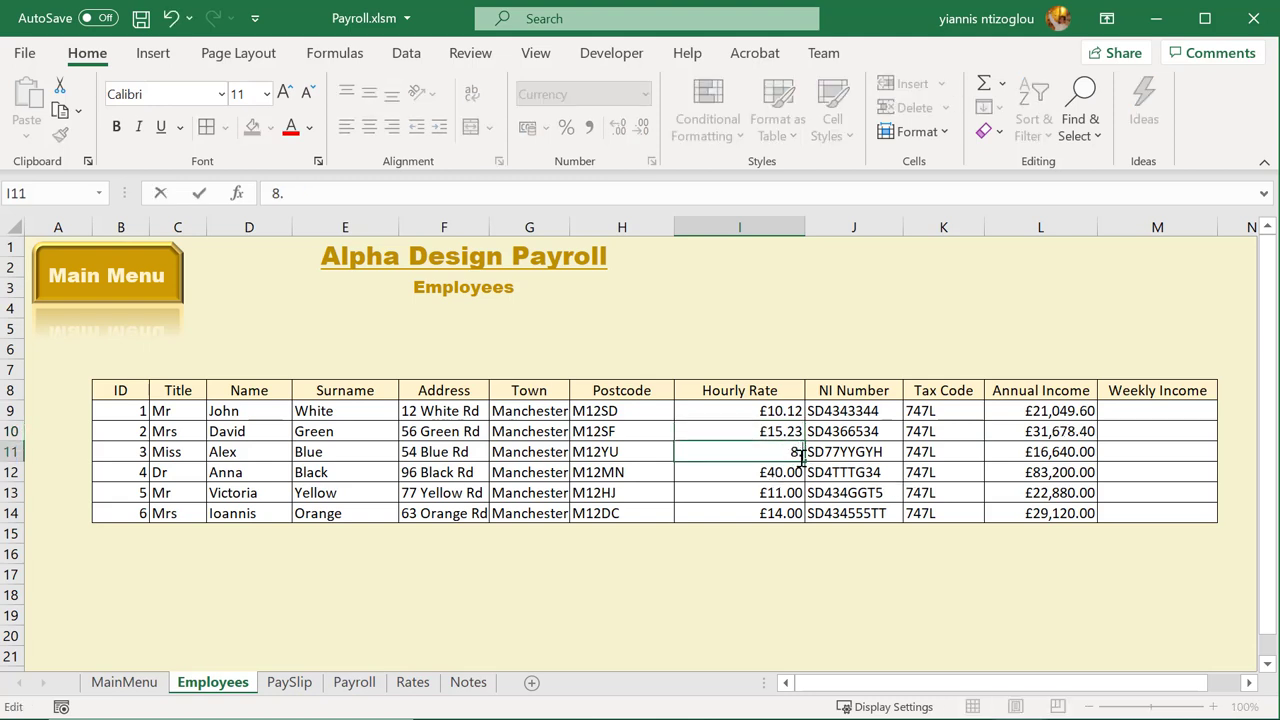
text(58)
Set employee 4's hourly rate in cell I12 to 40.64
click(787, 477)
double_click(792, 472)
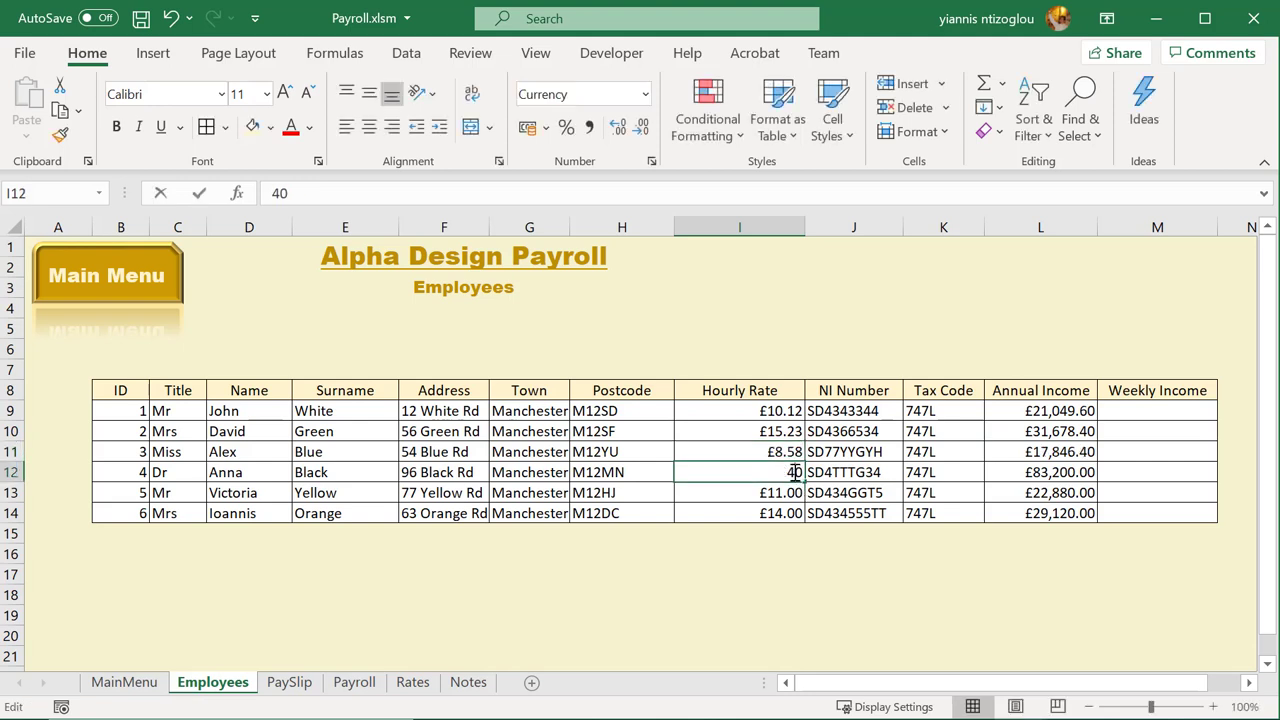
key(Escape)
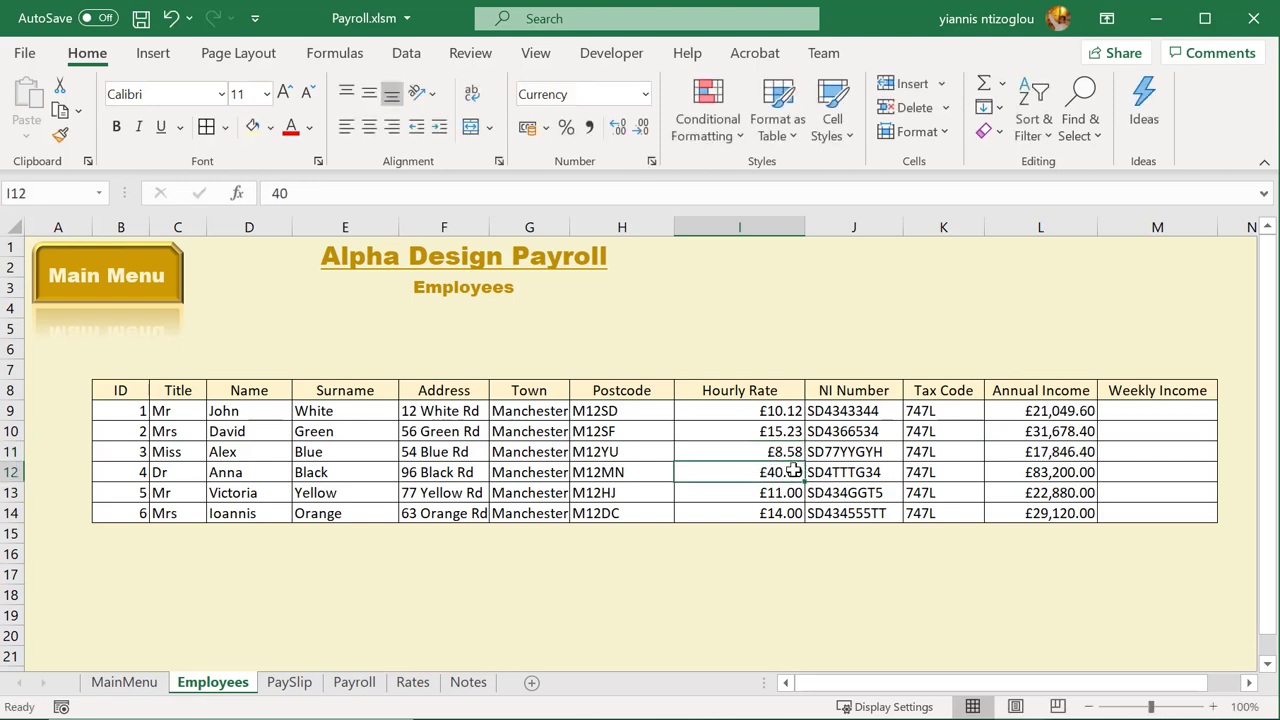
double_click(800, 472)
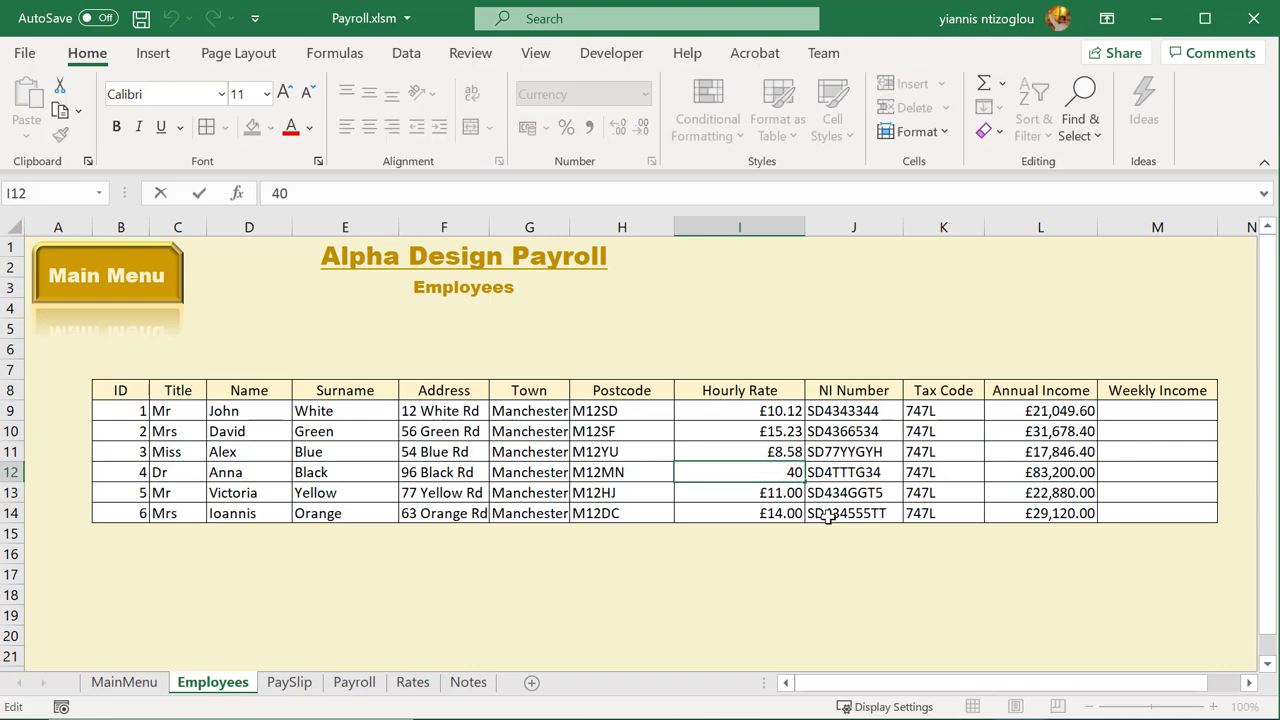
text(.64)
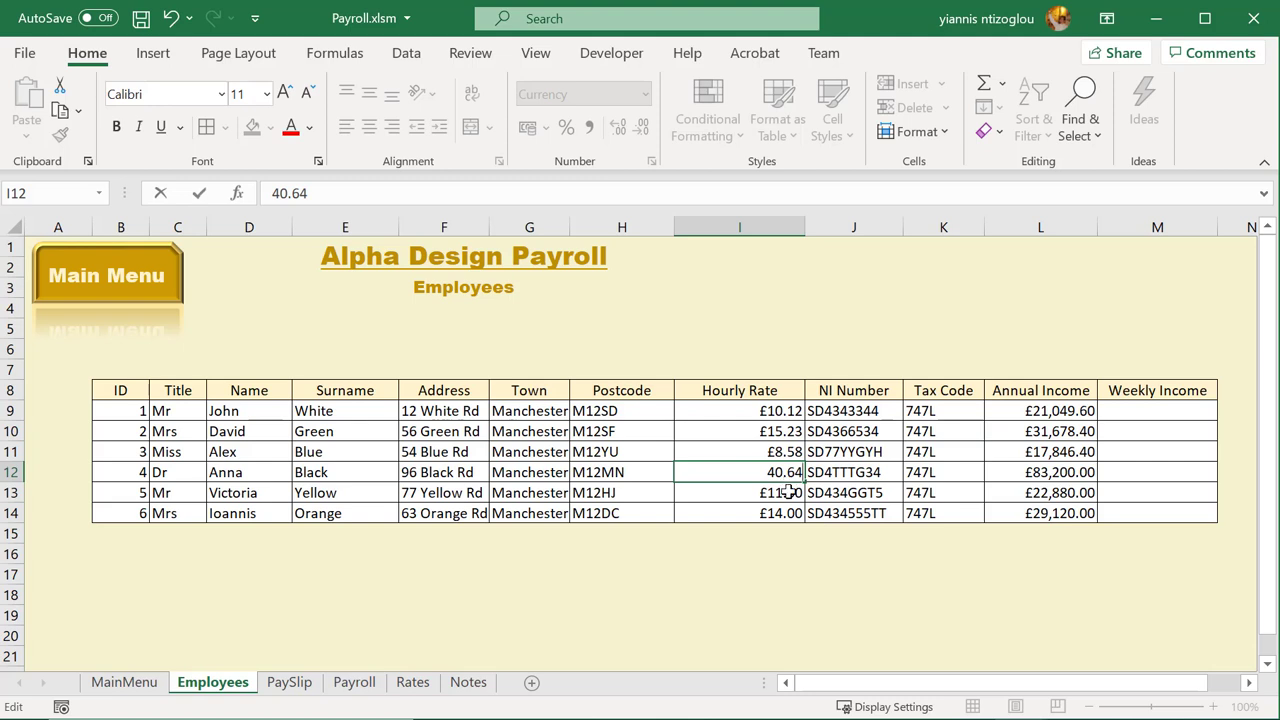
key(Return)
Set the hourly rates of employees 5 and 6 to 11.11 in I13 and 14.97 in I14
double_click(800, 492)
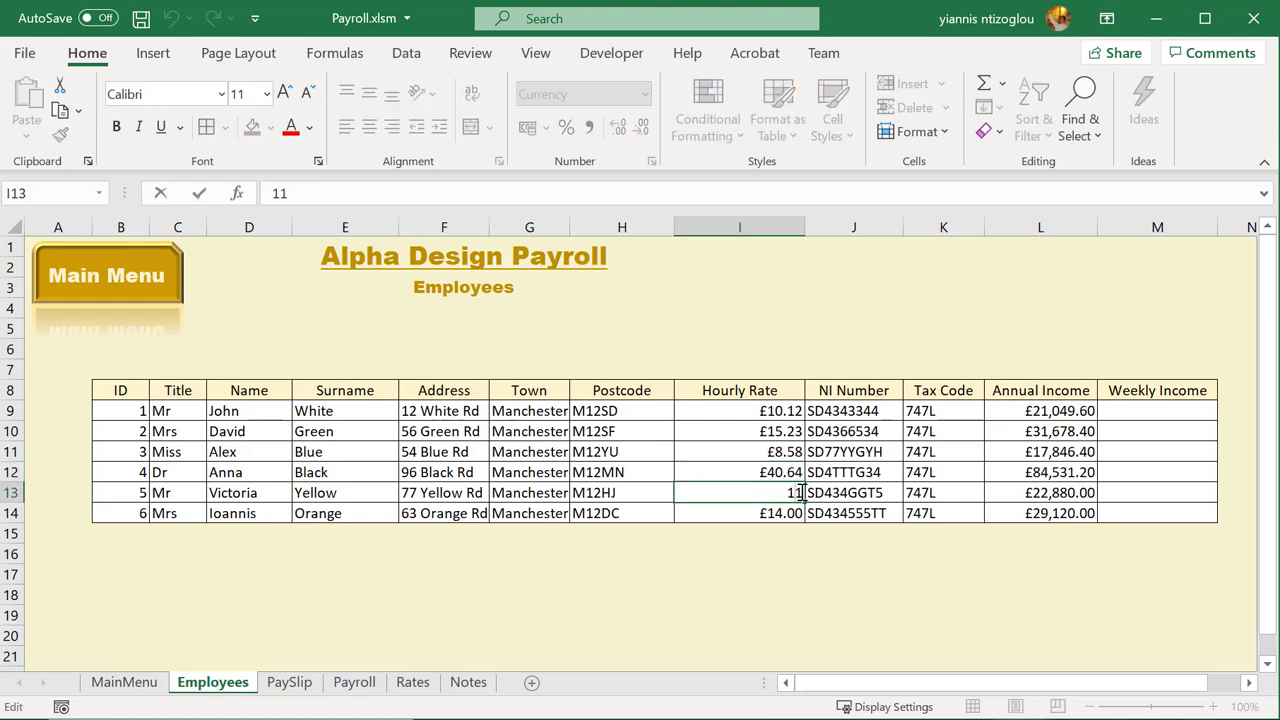
text(.11)
key(Return)
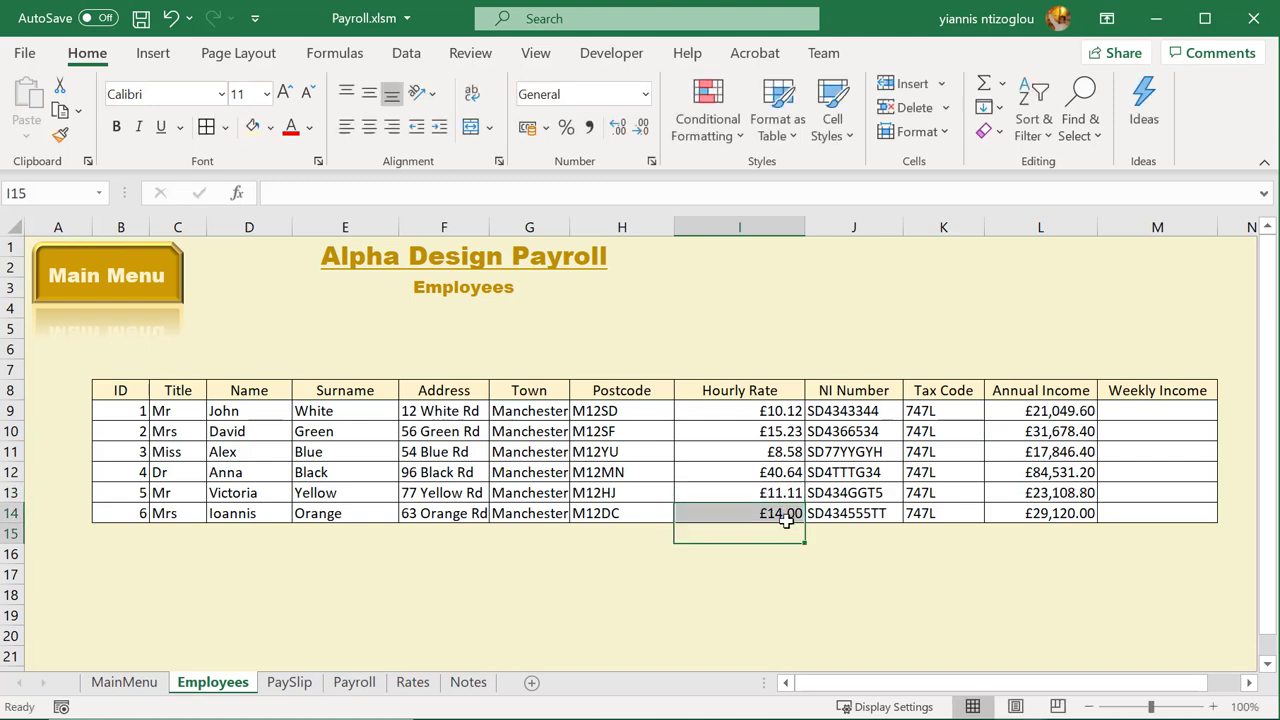
double_click(797, 514)
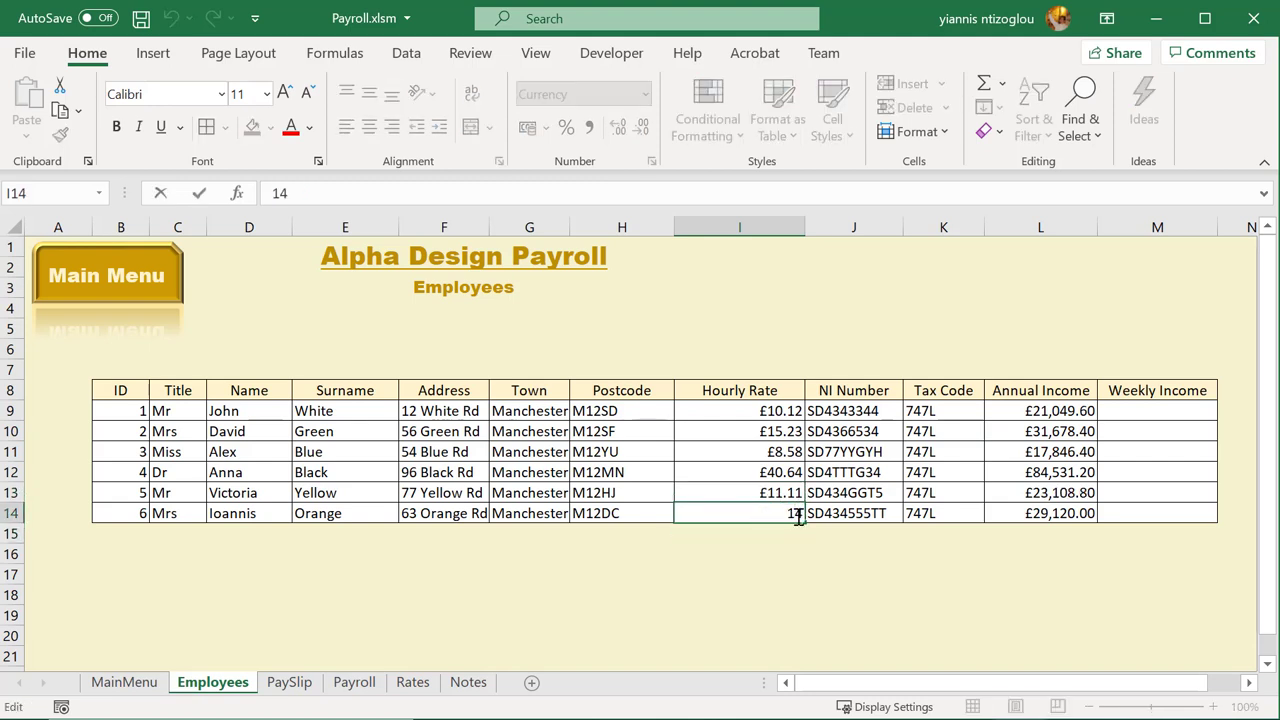
text(.97)
key(Return)
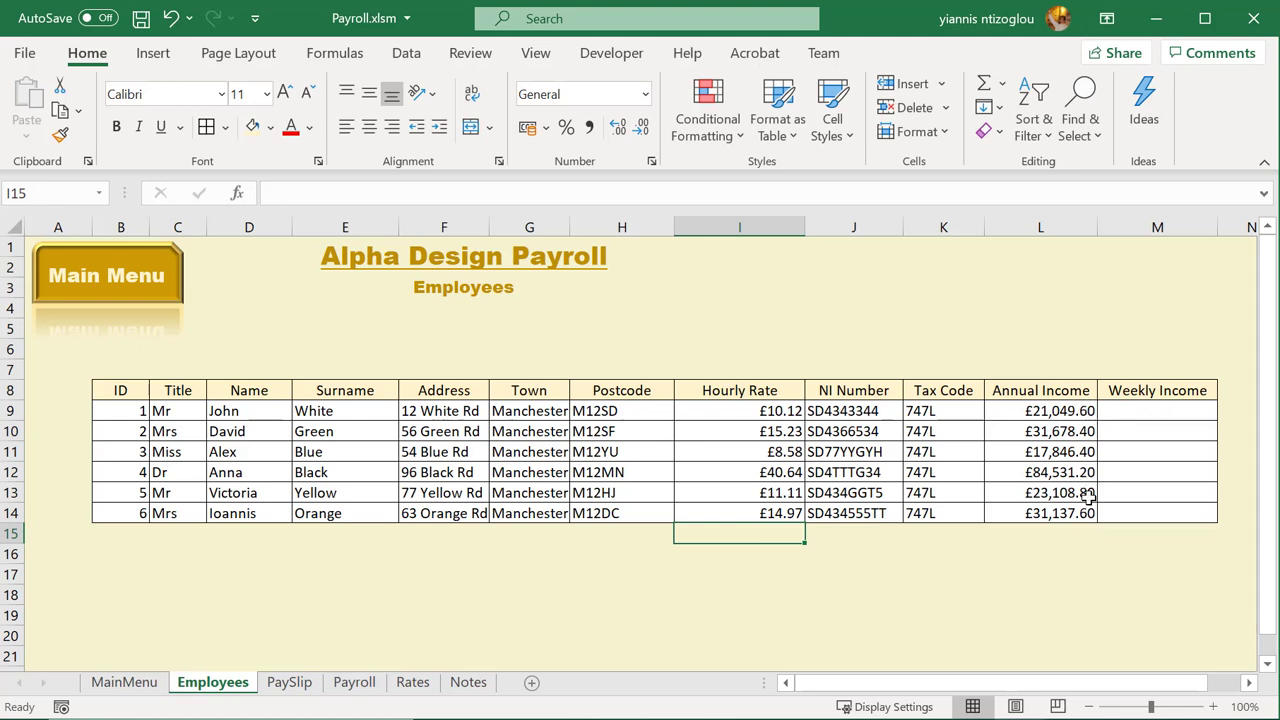
Insert the ROUND function from the list of all functions into the Weekly Income cell M9
click(1120, 414)
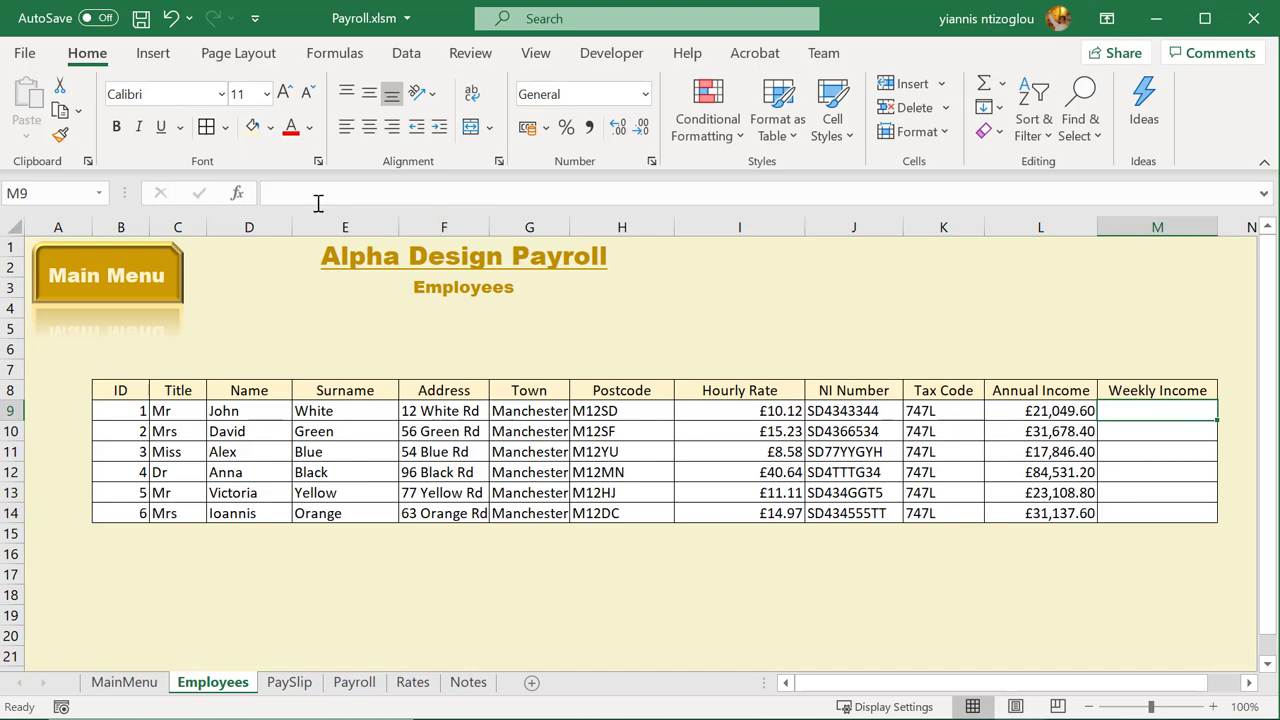
click(237, 194)
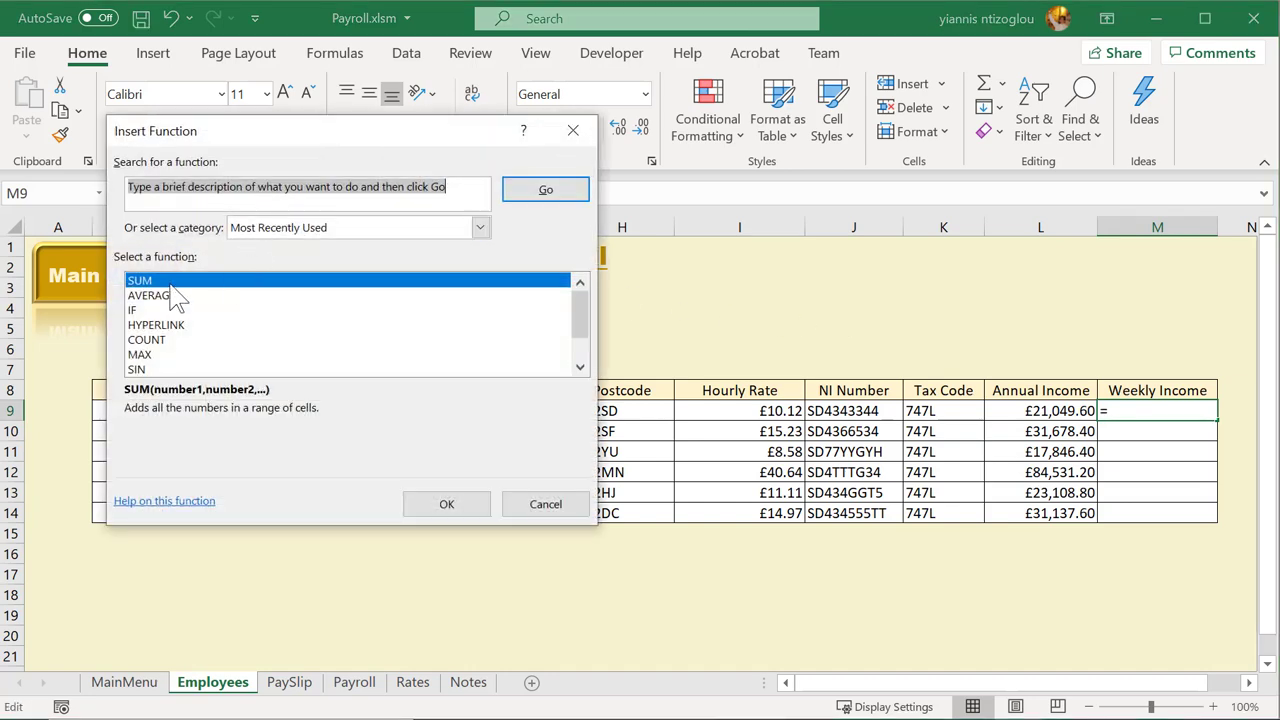
click(572, 131)
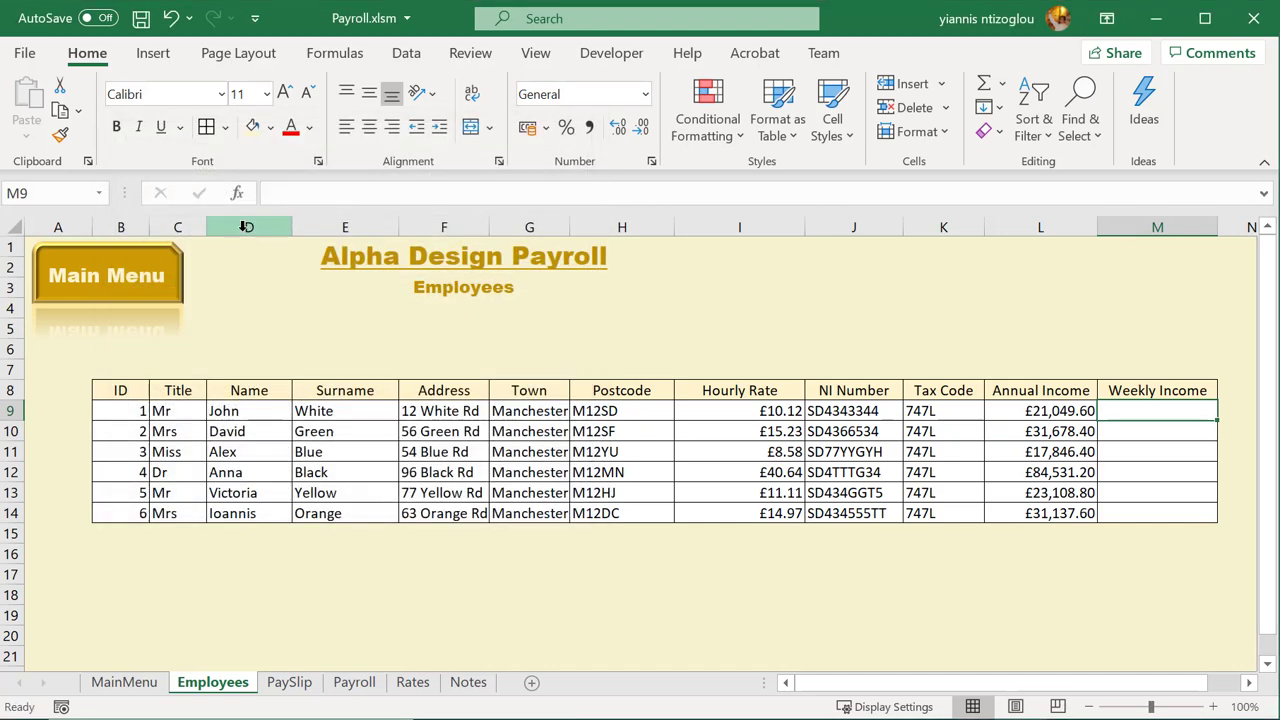
click(246, 198)
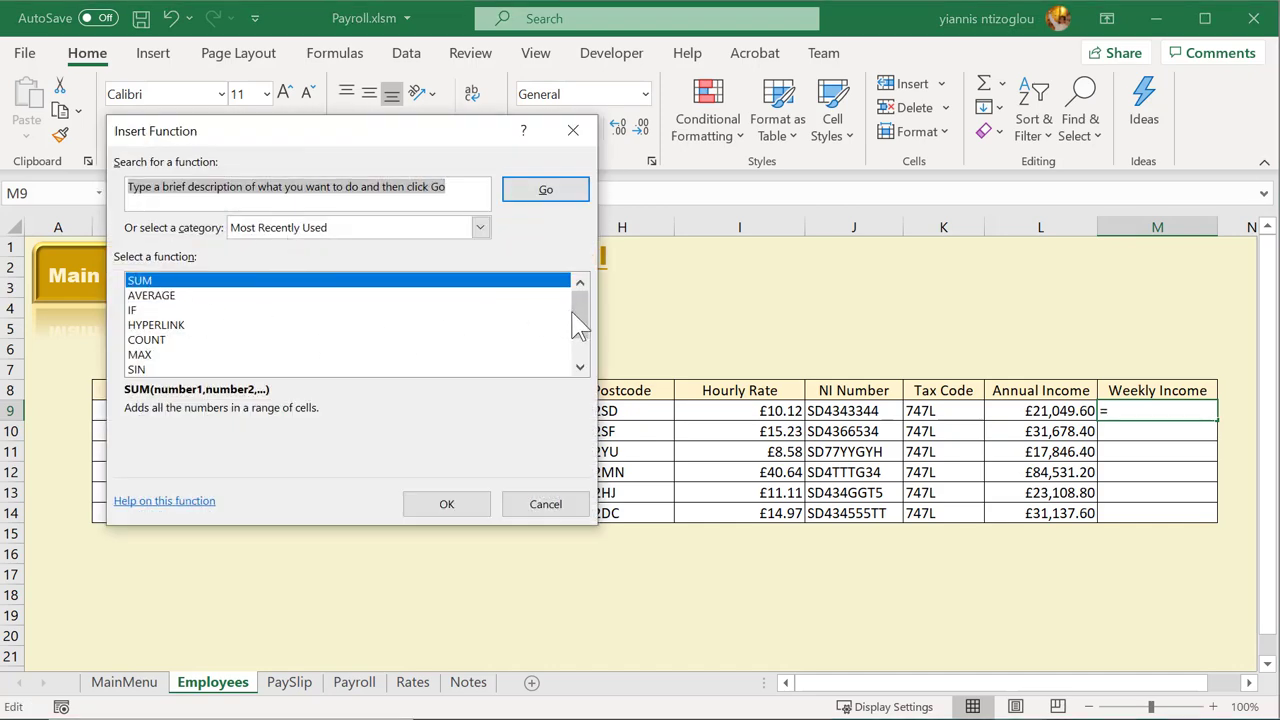
drag(583, 325, 577, 297)
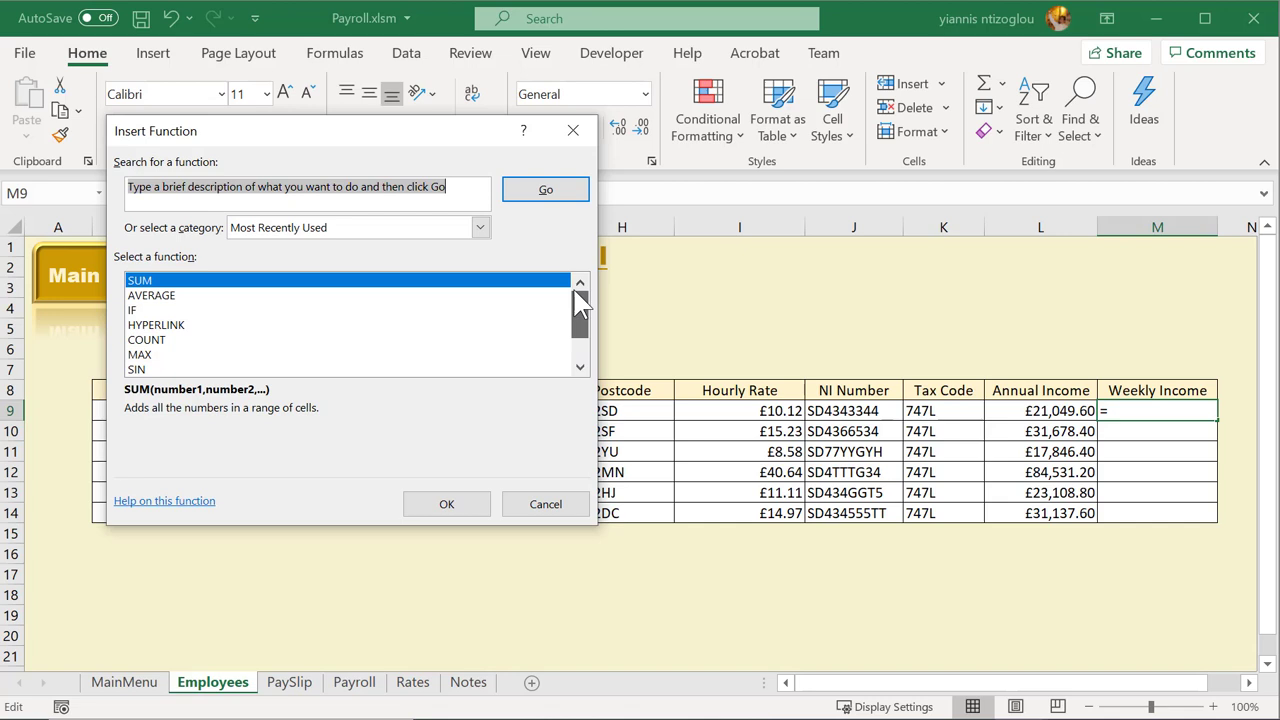
click(481, 229)
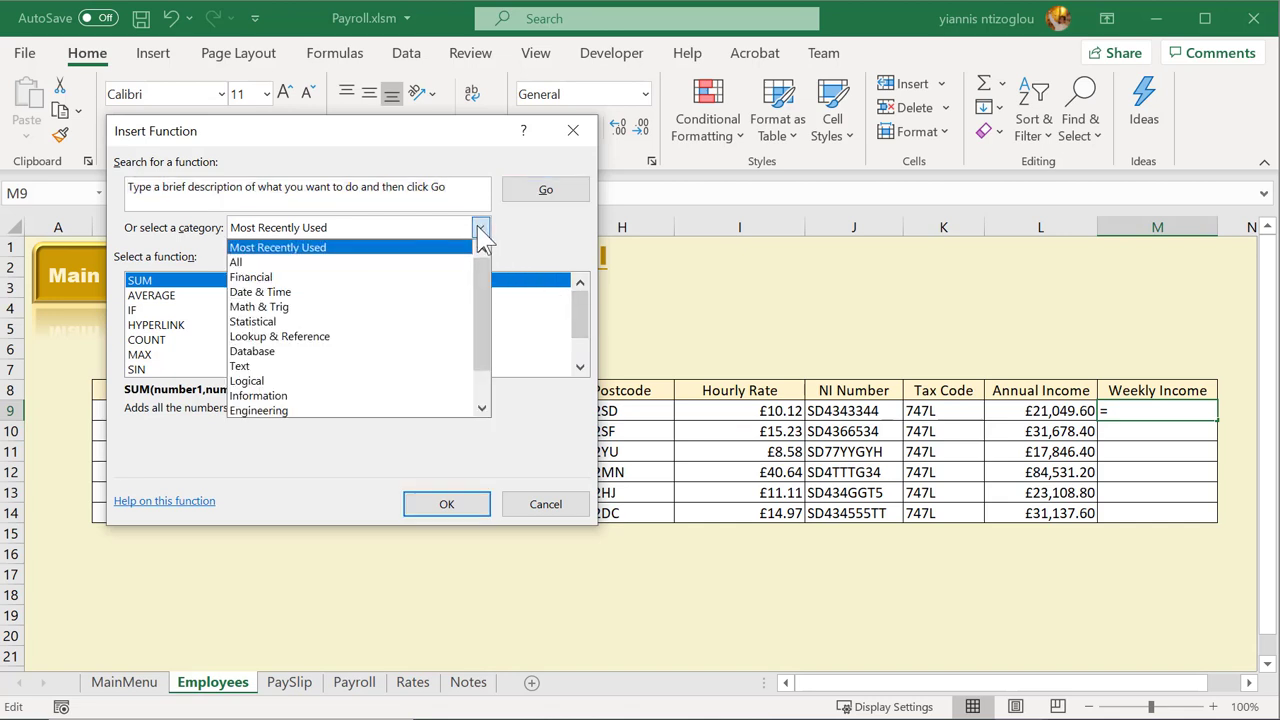
click(276, 264)
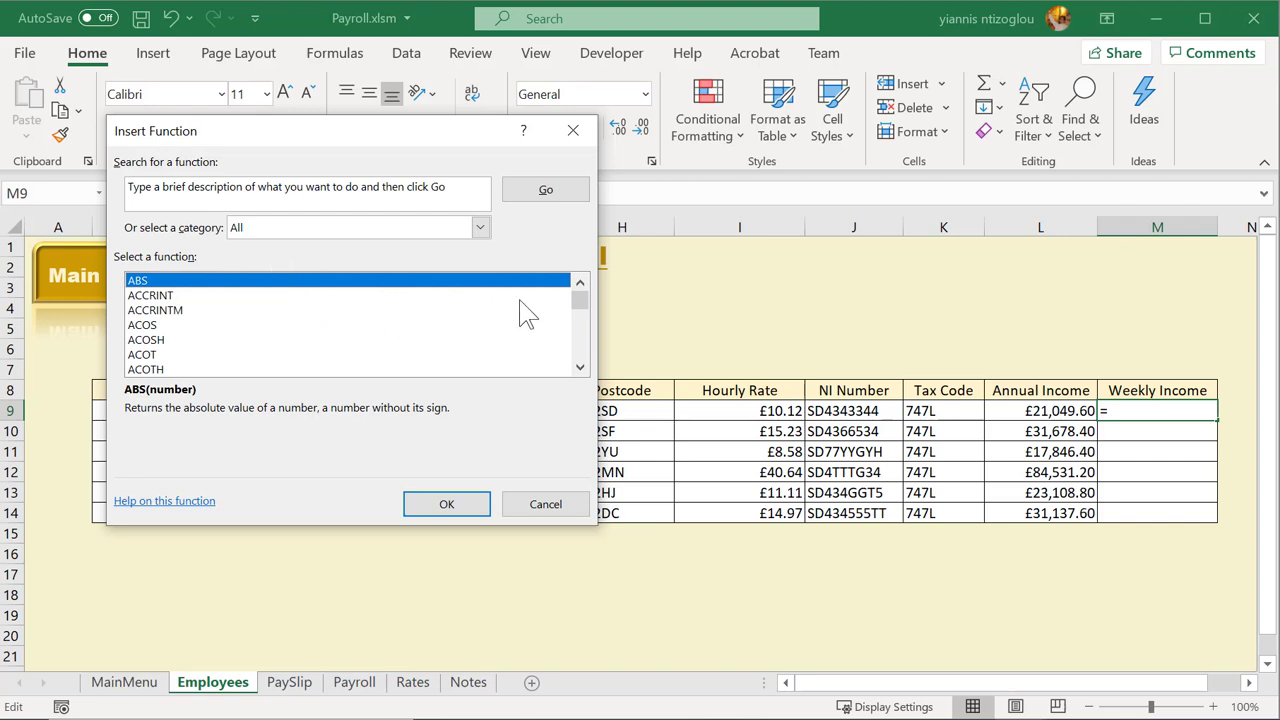
drag(579, 300, 578, 342)
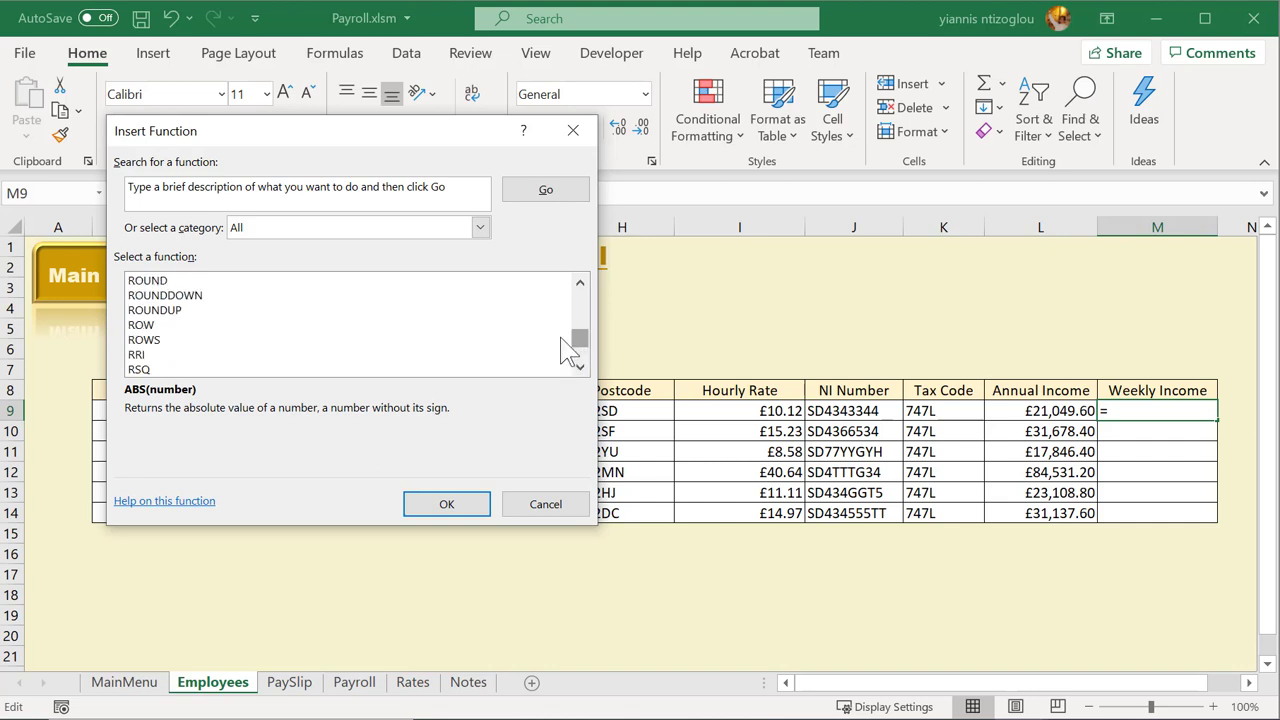
click(149, 283)
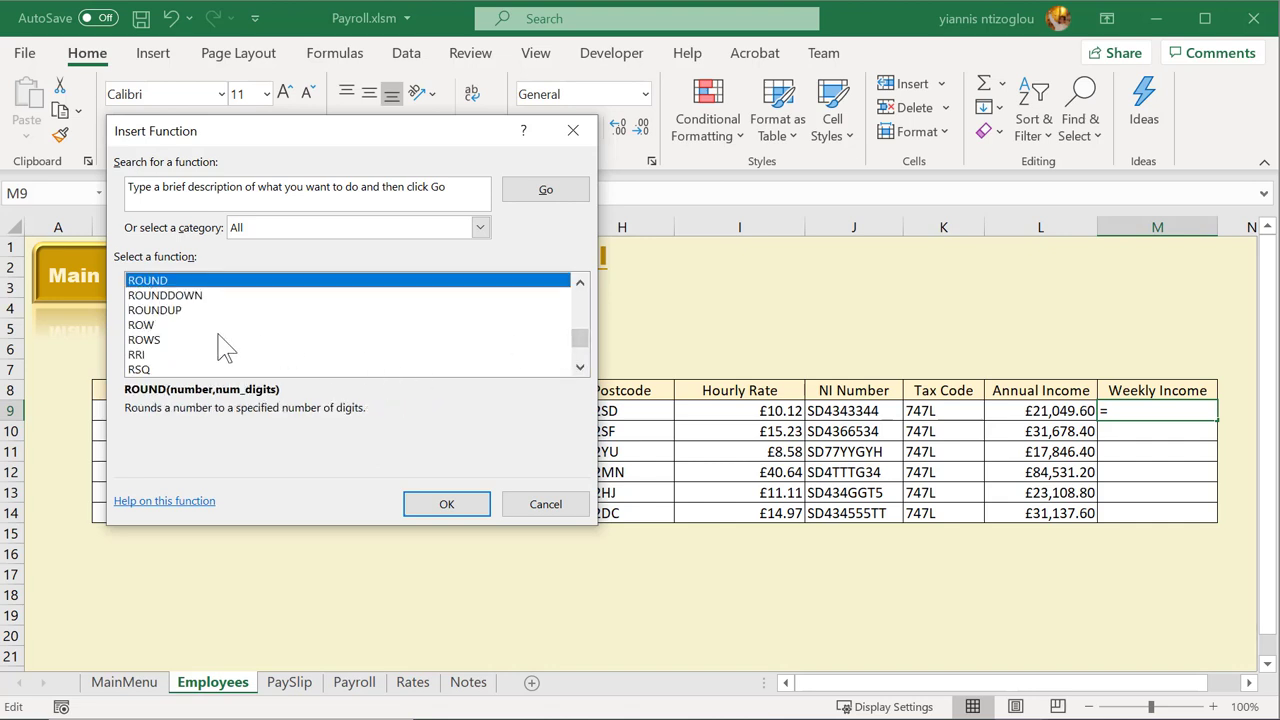
click(443, 510)
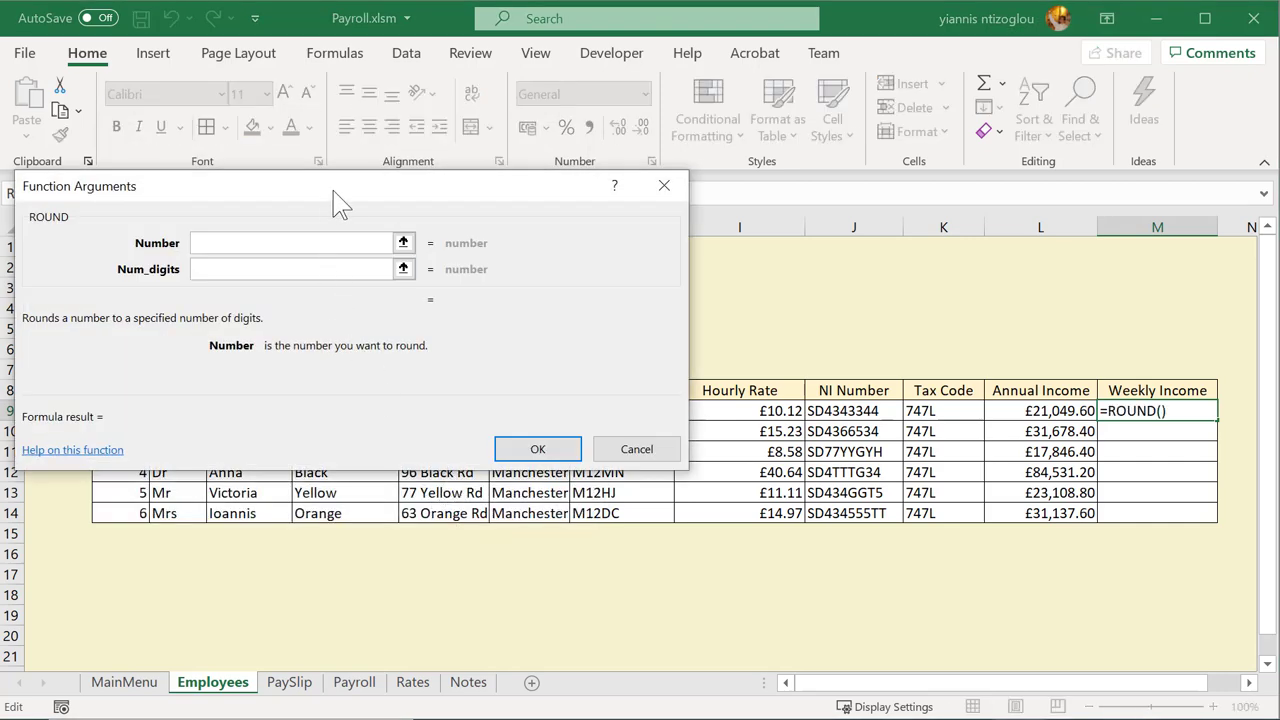
Give the ROUND function in M9 the arguments L9,1 to round employee 1's annual income to one decimal
click(1045, 411)
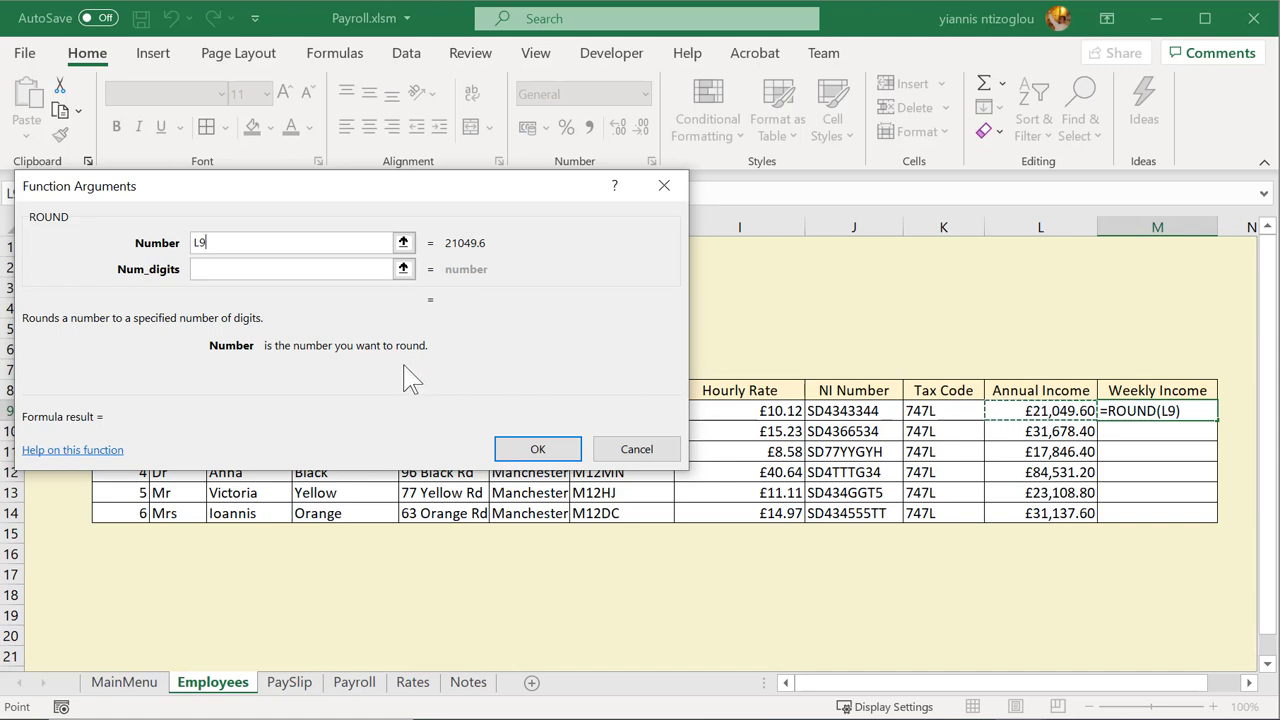
text(,)
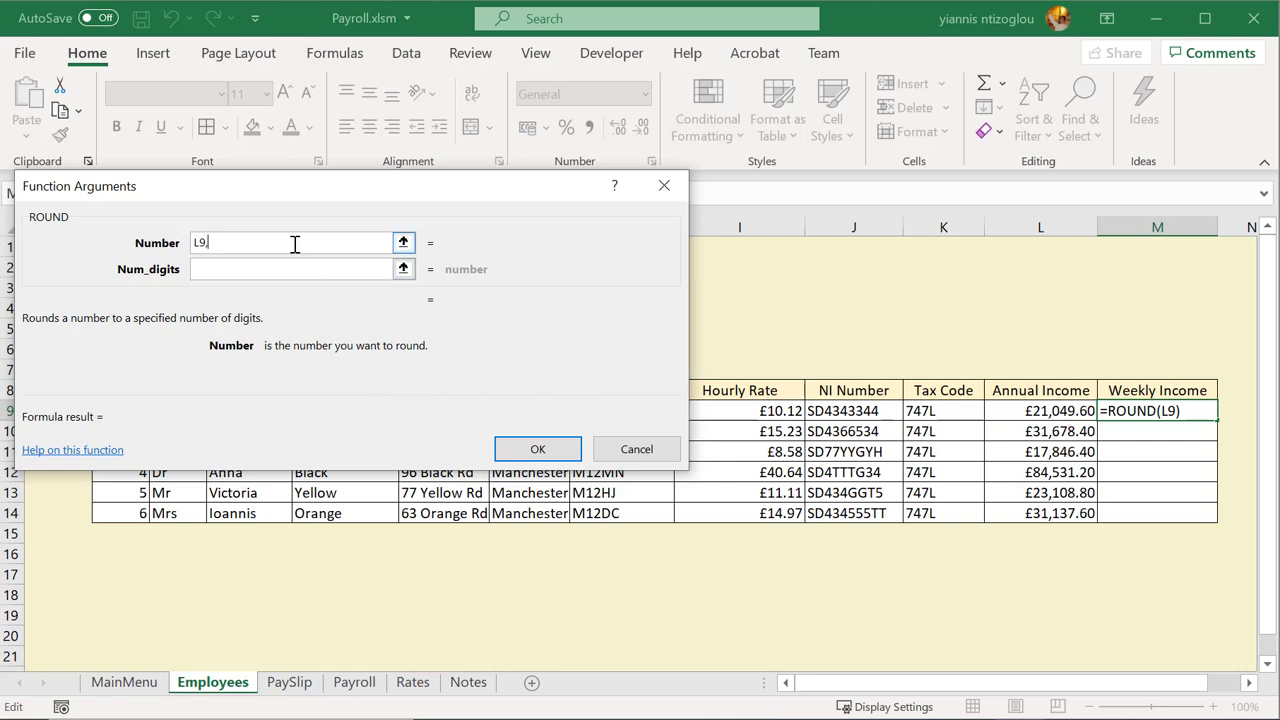
text(1)
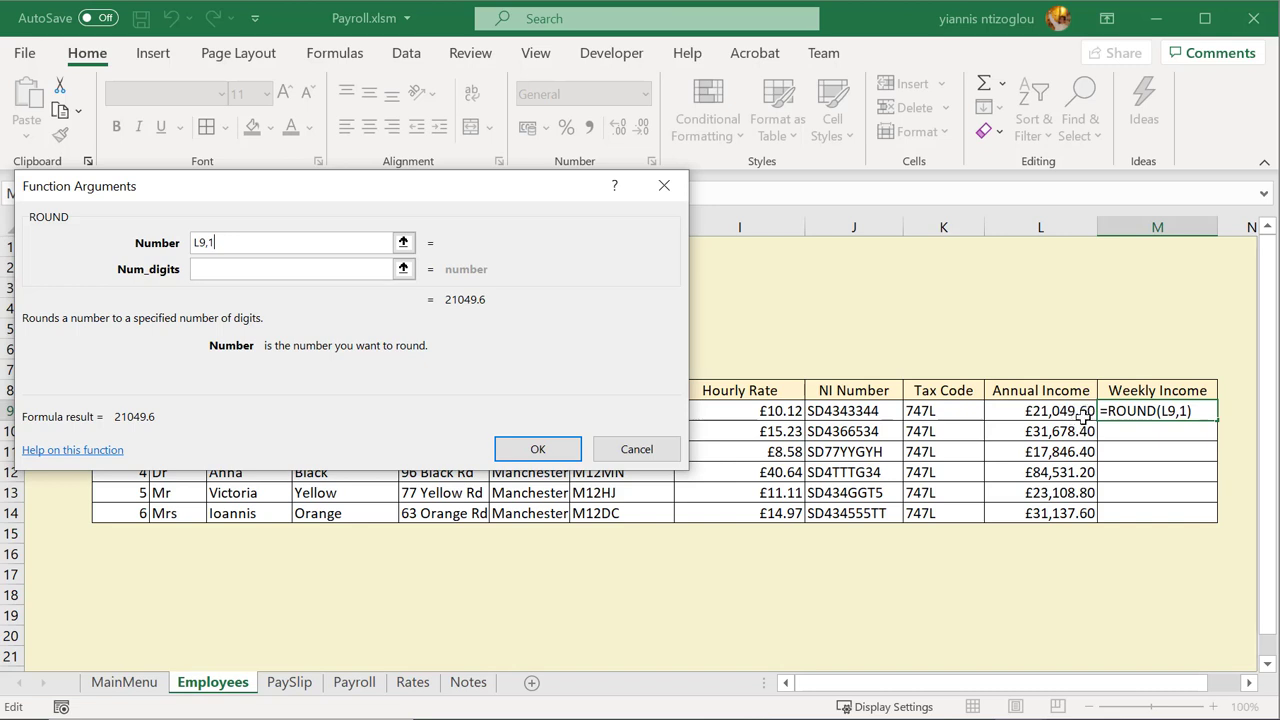
click(537, 449)
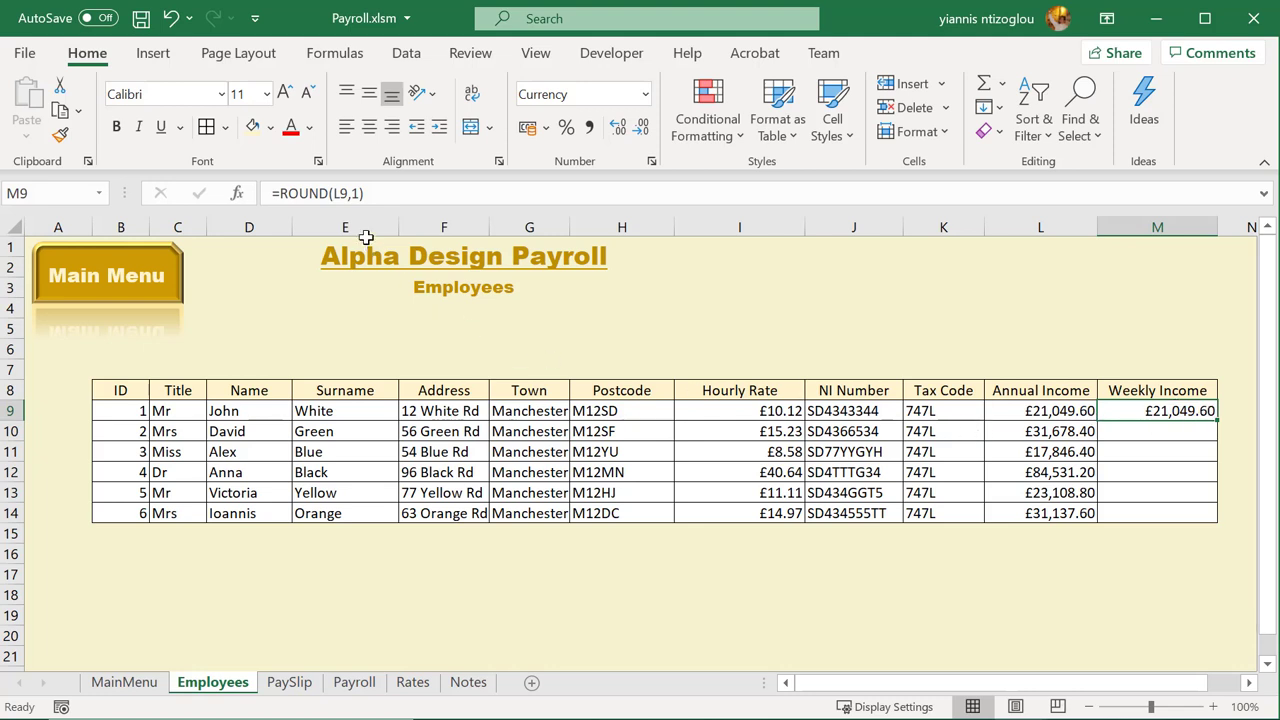
Change the number of digits in the M9 formula so it reads =ROUND(L9,0)
click(358, 194)
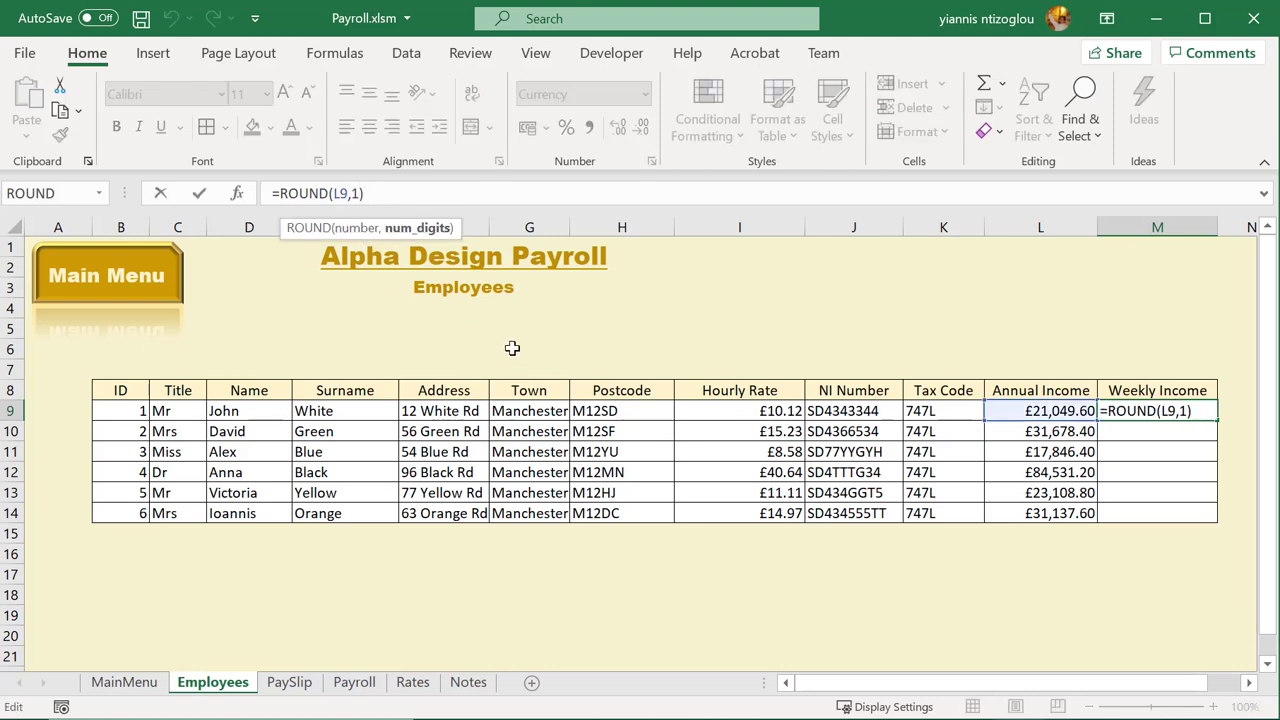
text(0)
key(Return)
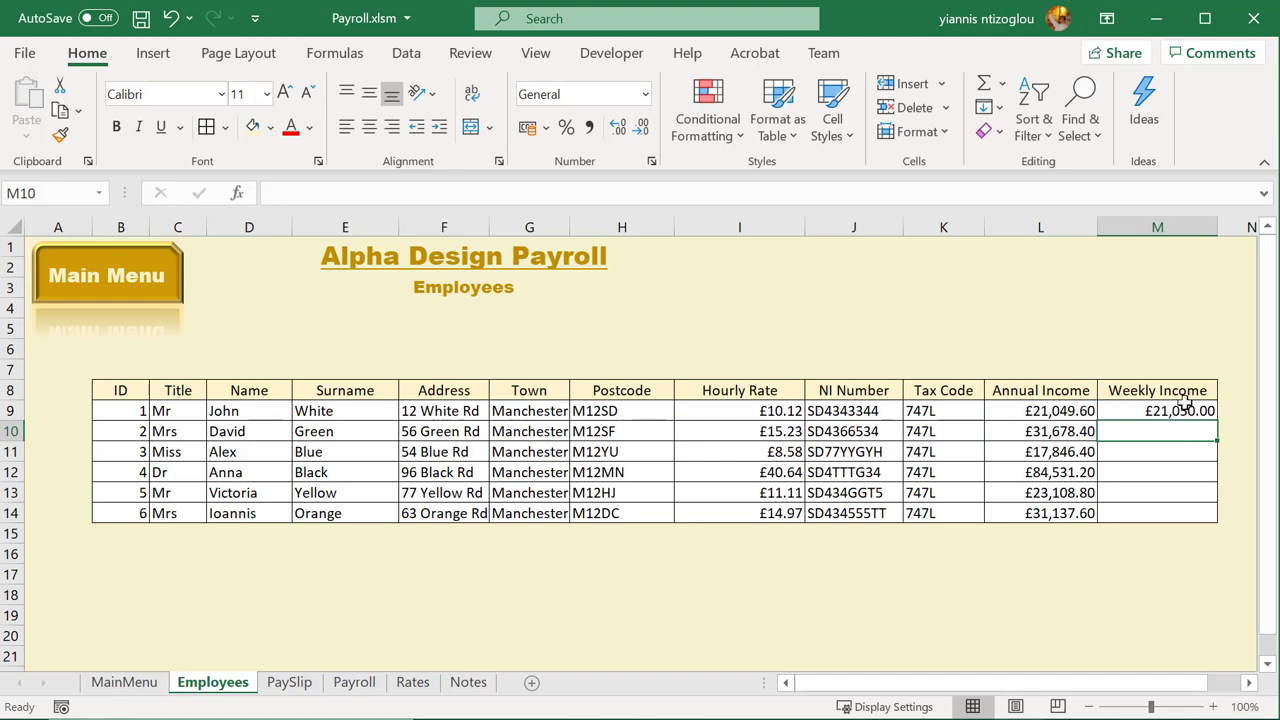
Fill the ROUND formula from M9 down to M14 and compare the rounded amounts with the Annual Income column
click(1086, 432)
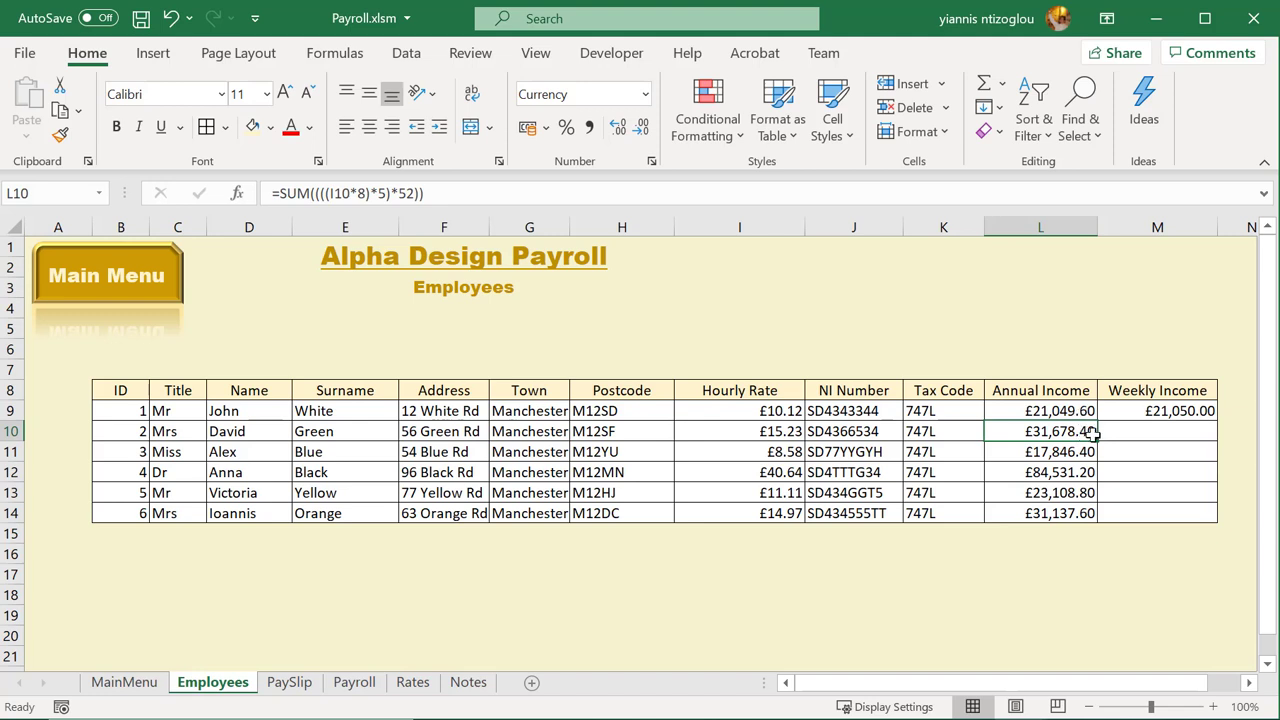
click(1151, 408)
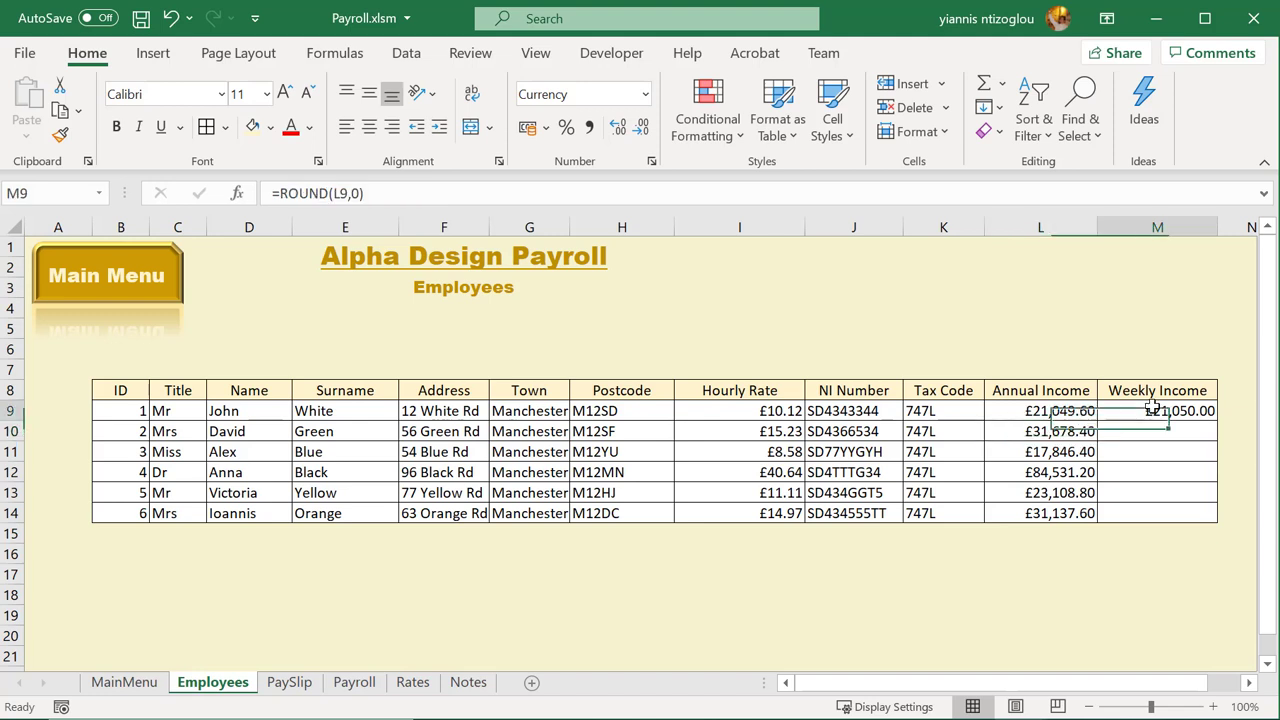
drag(1219, 422, 1212, 520)
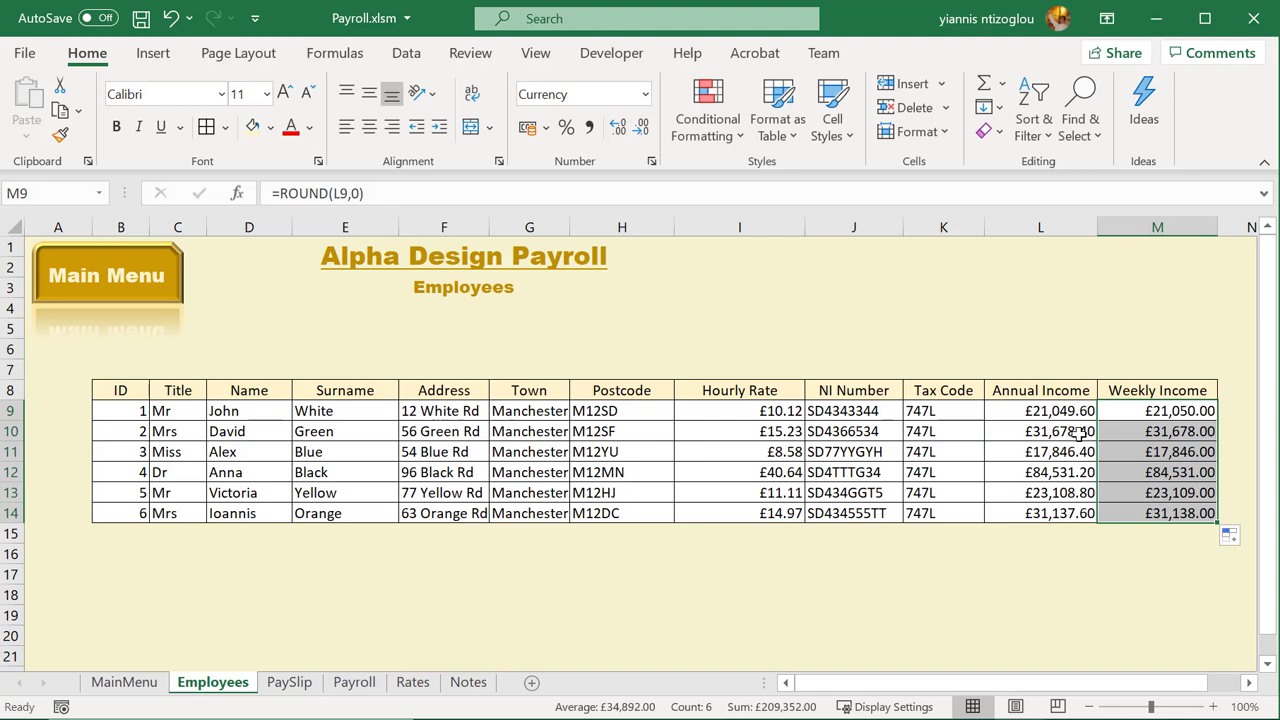
click(1213, 432)
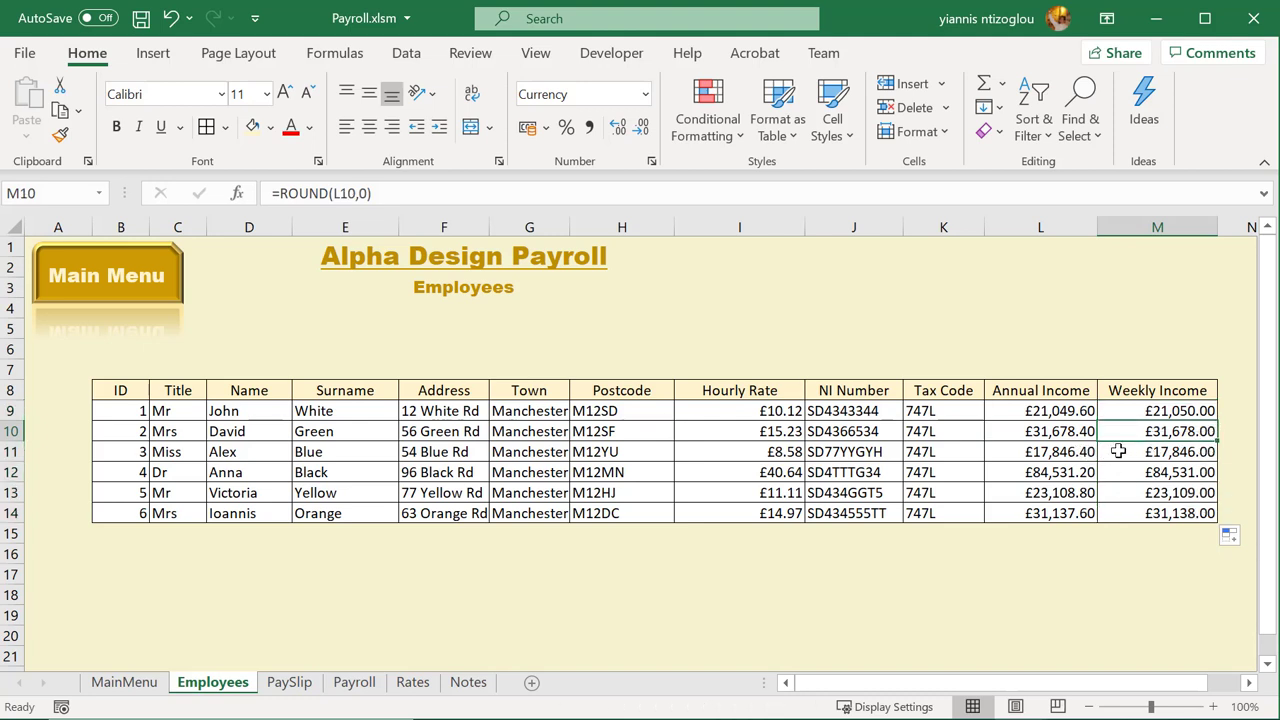
click(1200, 452)
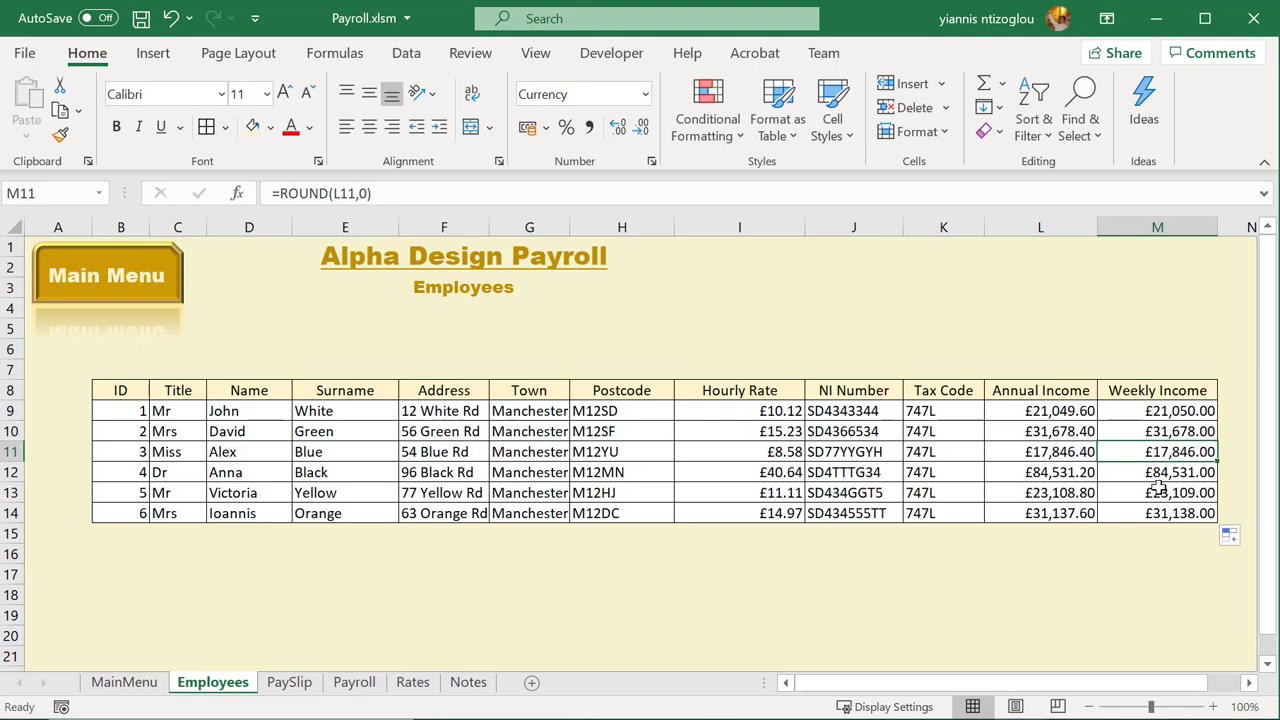
click(1085, 415)
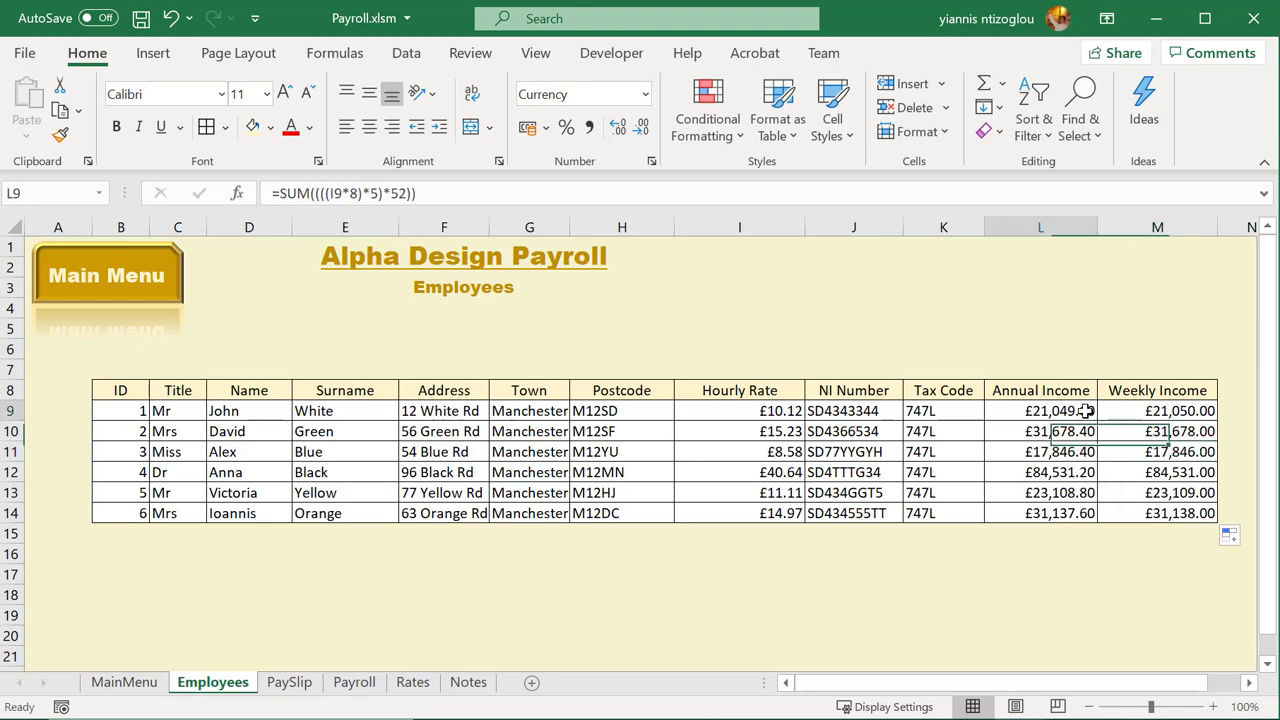
click(1193, 413)
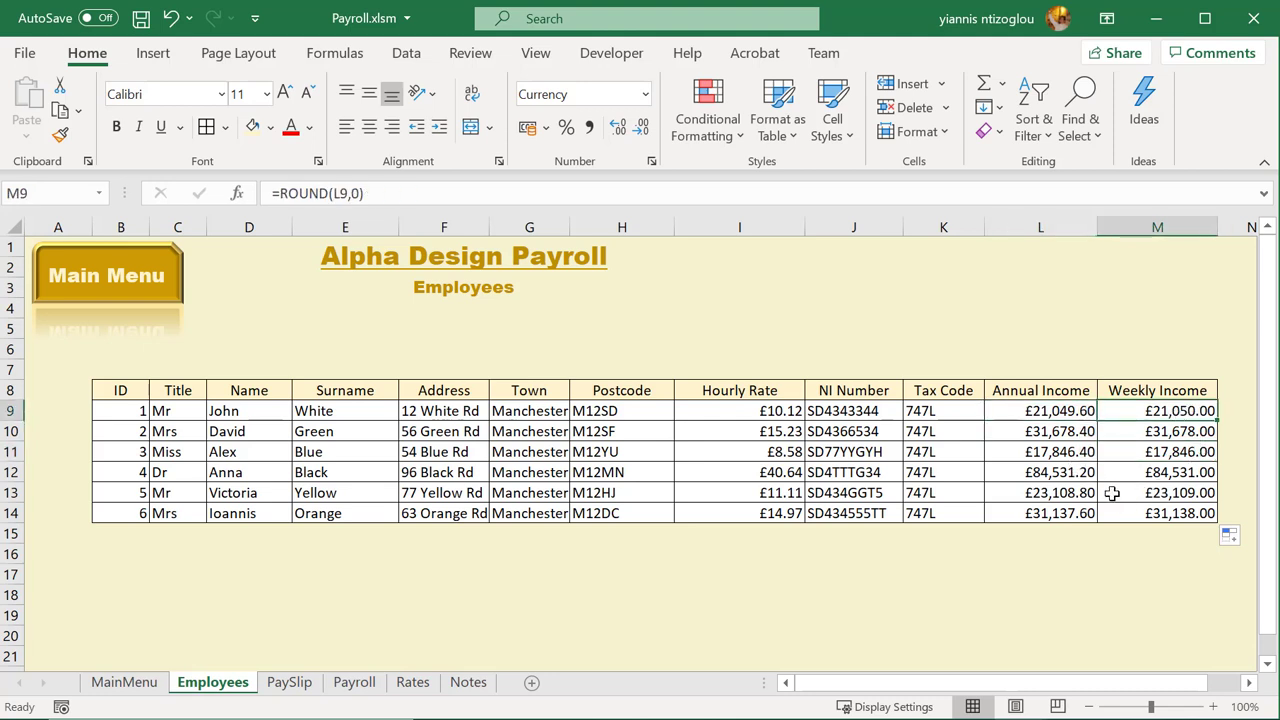
click(1073, 478)
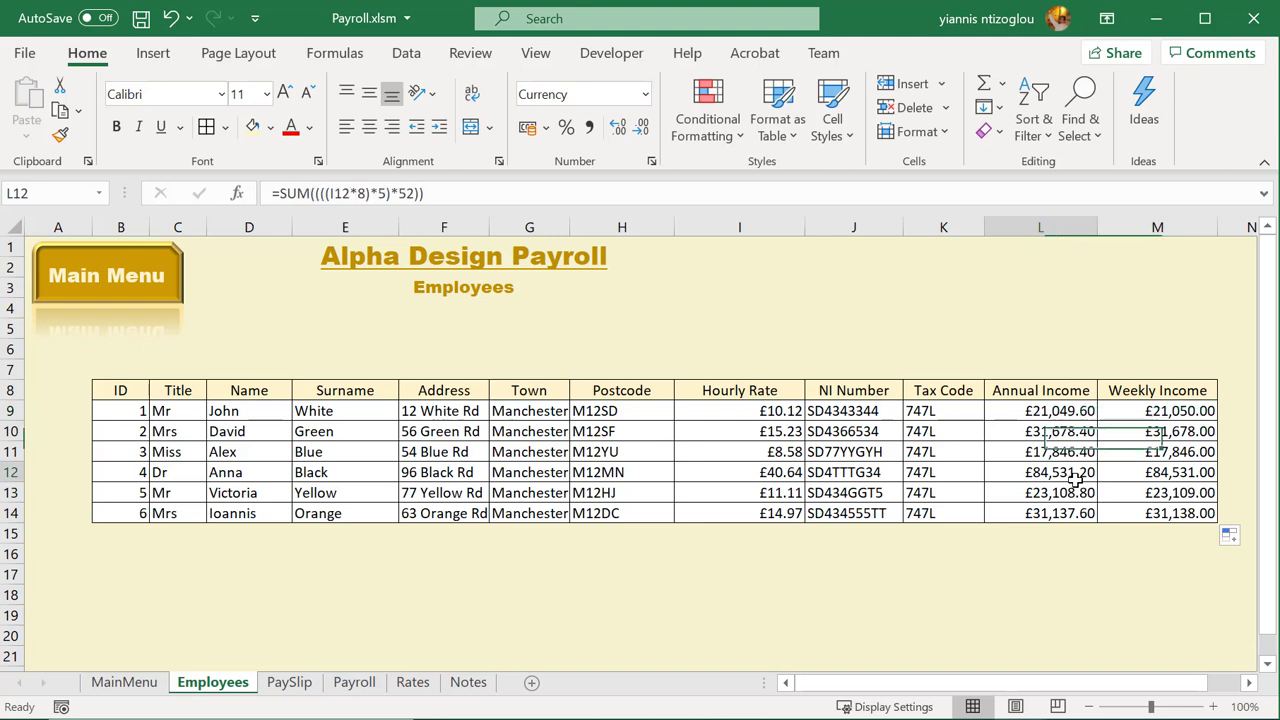
Compare the rounded Weekly Income amounts of employees 4 to 6 with their Annual Income and review the range M9:M14
click(1203, 476)
click(1085, 492)
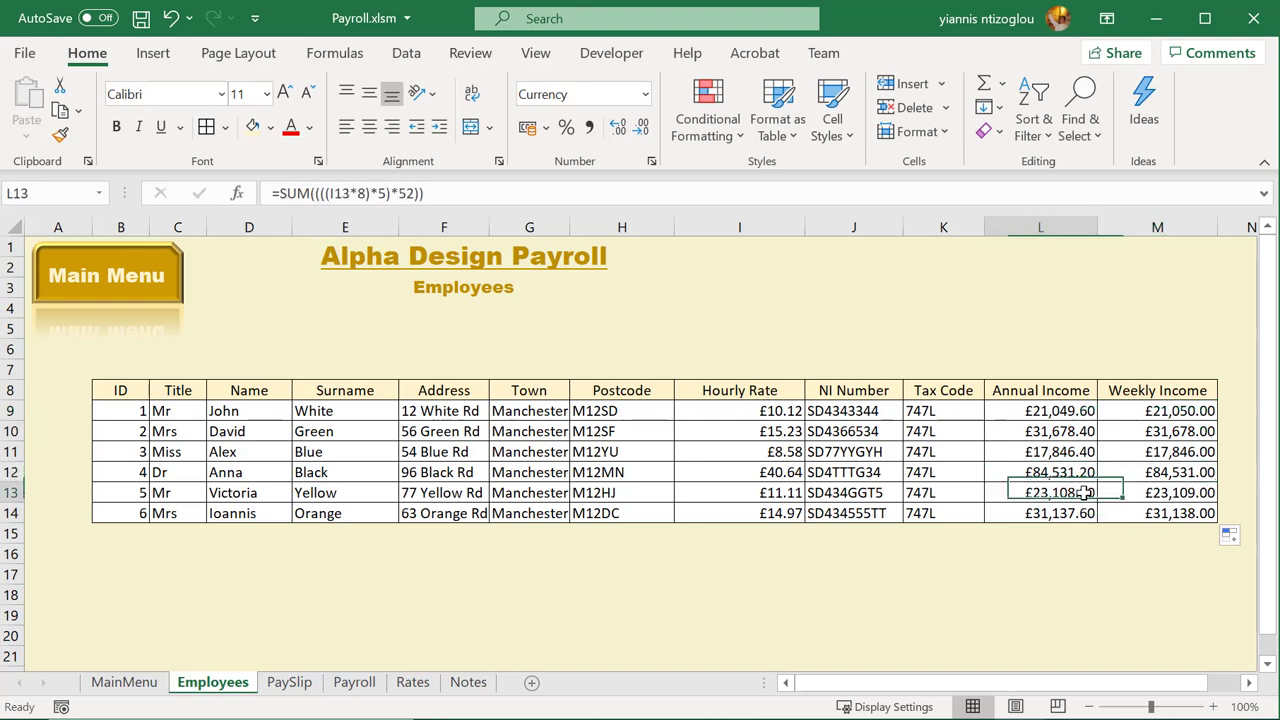
click(1193, 500)
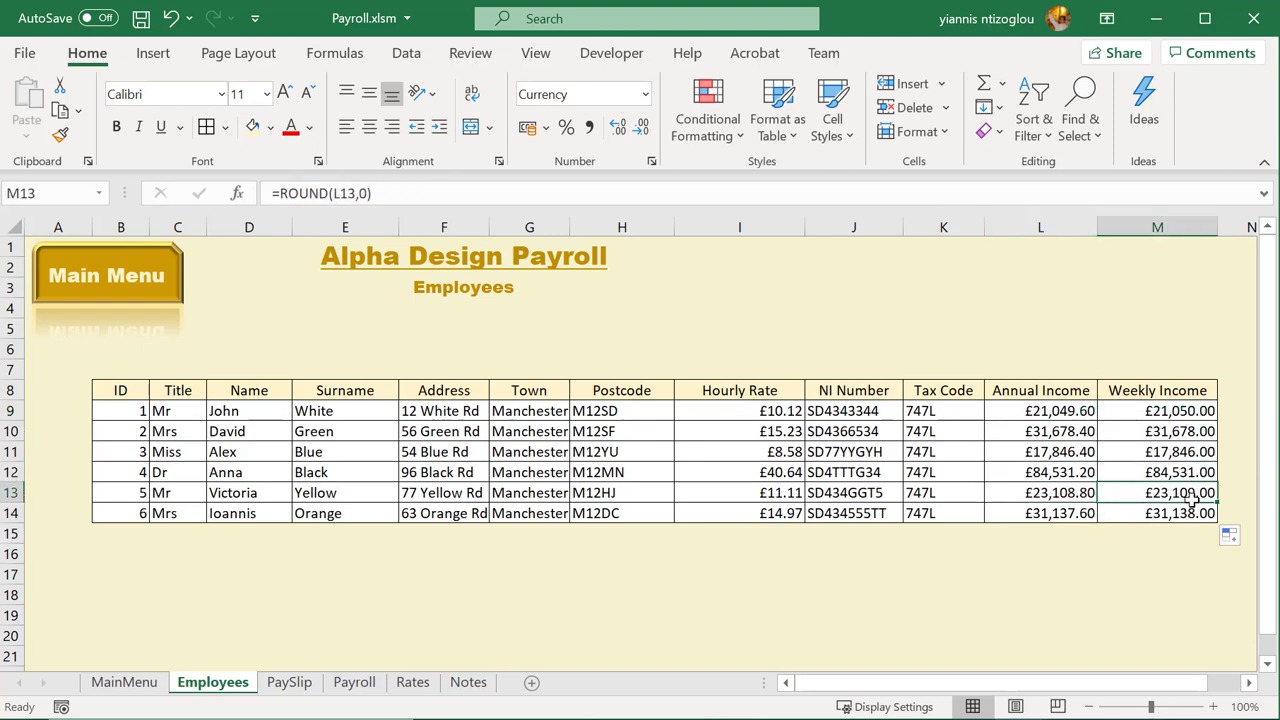
click(1085, 518)
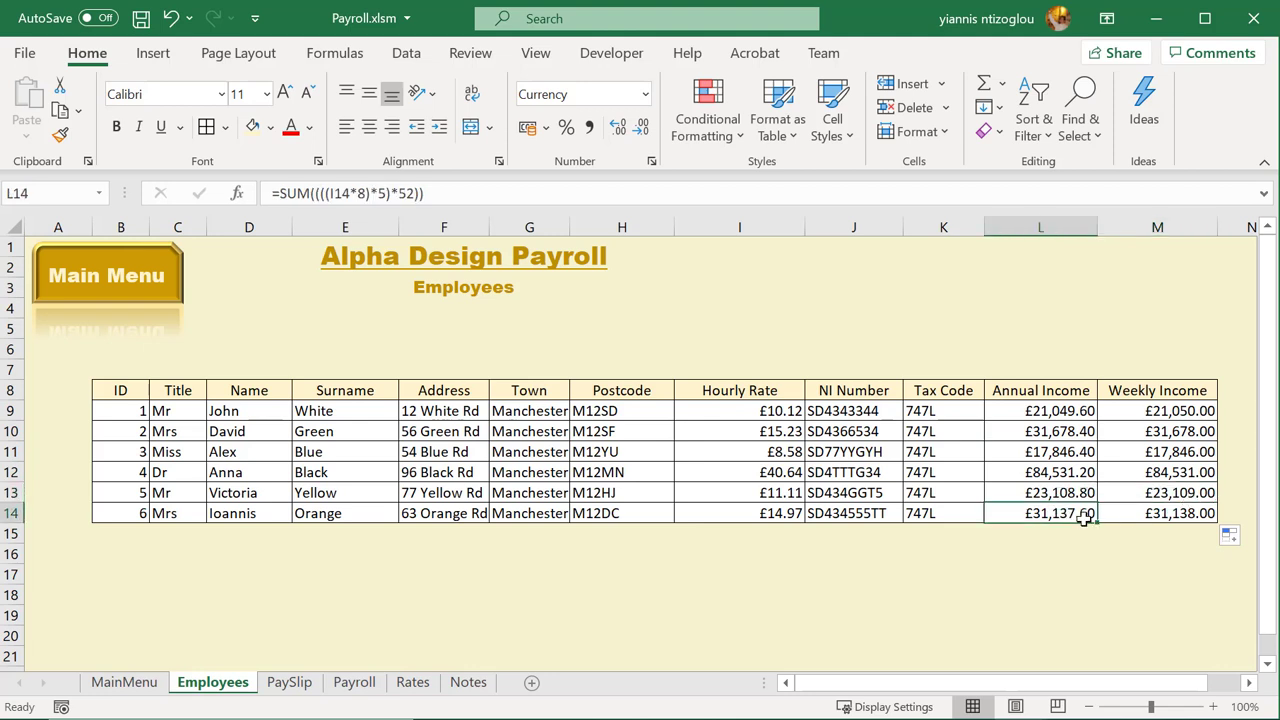
click(1206, 514)
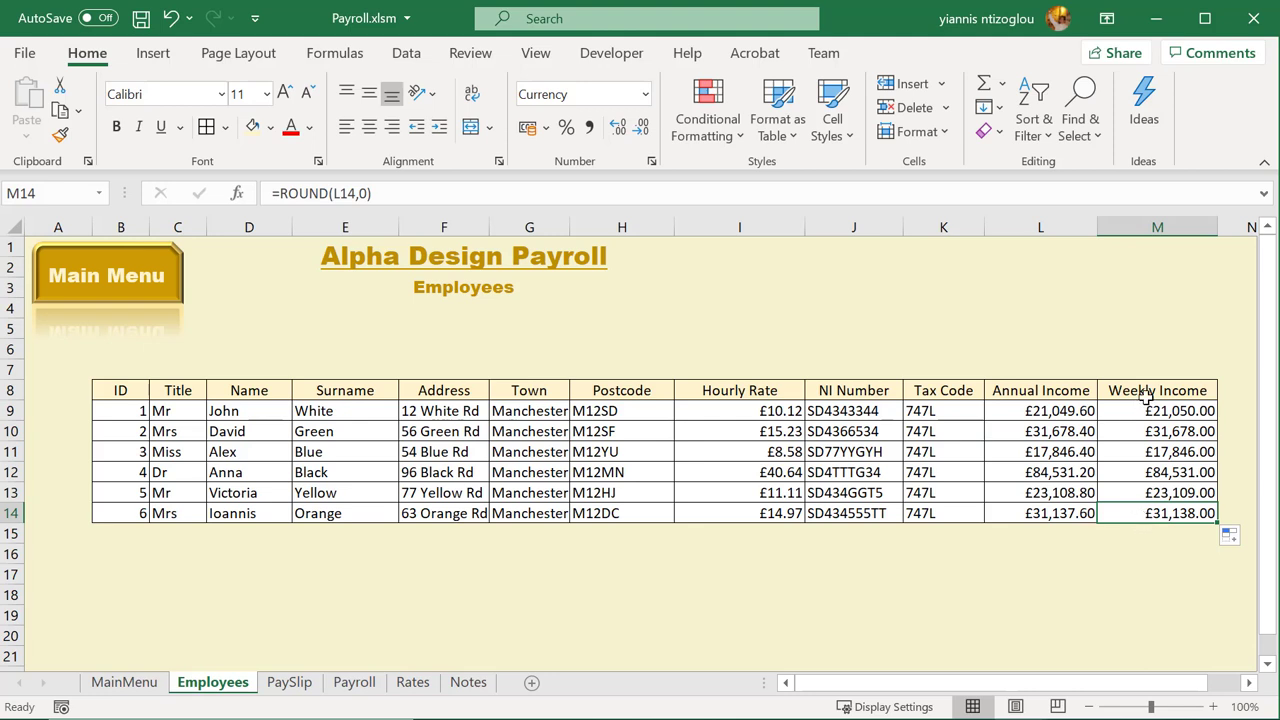
drag(1143, 411, 1139, 520)
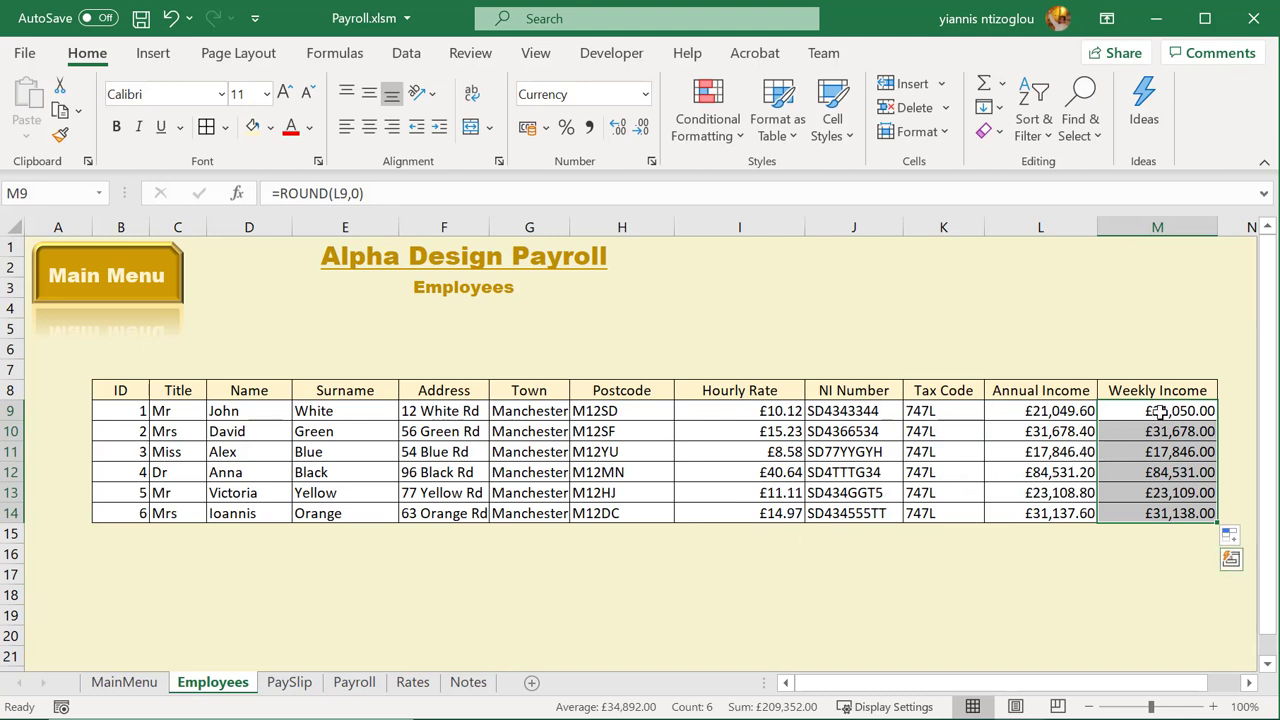
drag(1157, 411, 1152, 517)
drag(1148, 411, 1150, 513)
click(1060, 514)
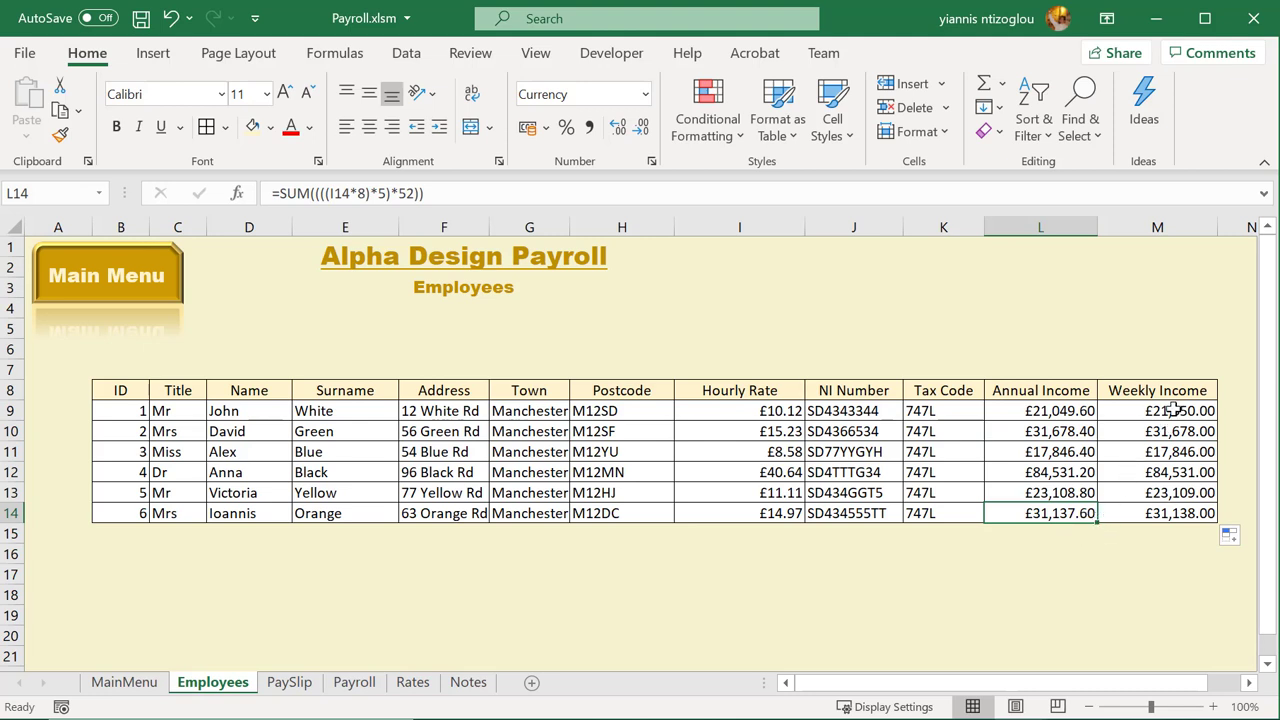
drag(1175, 410, 1171, 516)
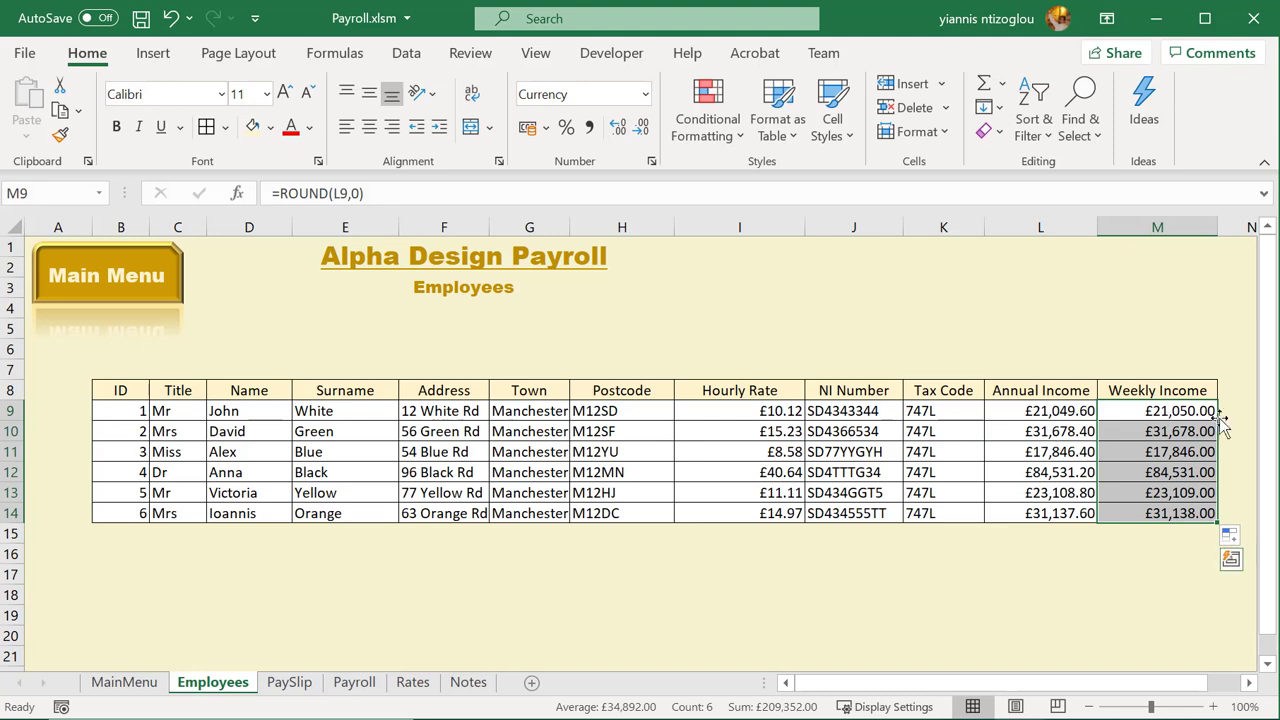
Divide the annual income by 52 inside the Weekly Income formula in M9 so it reads =ROUND(L9/52,0)
click(1163, 424)
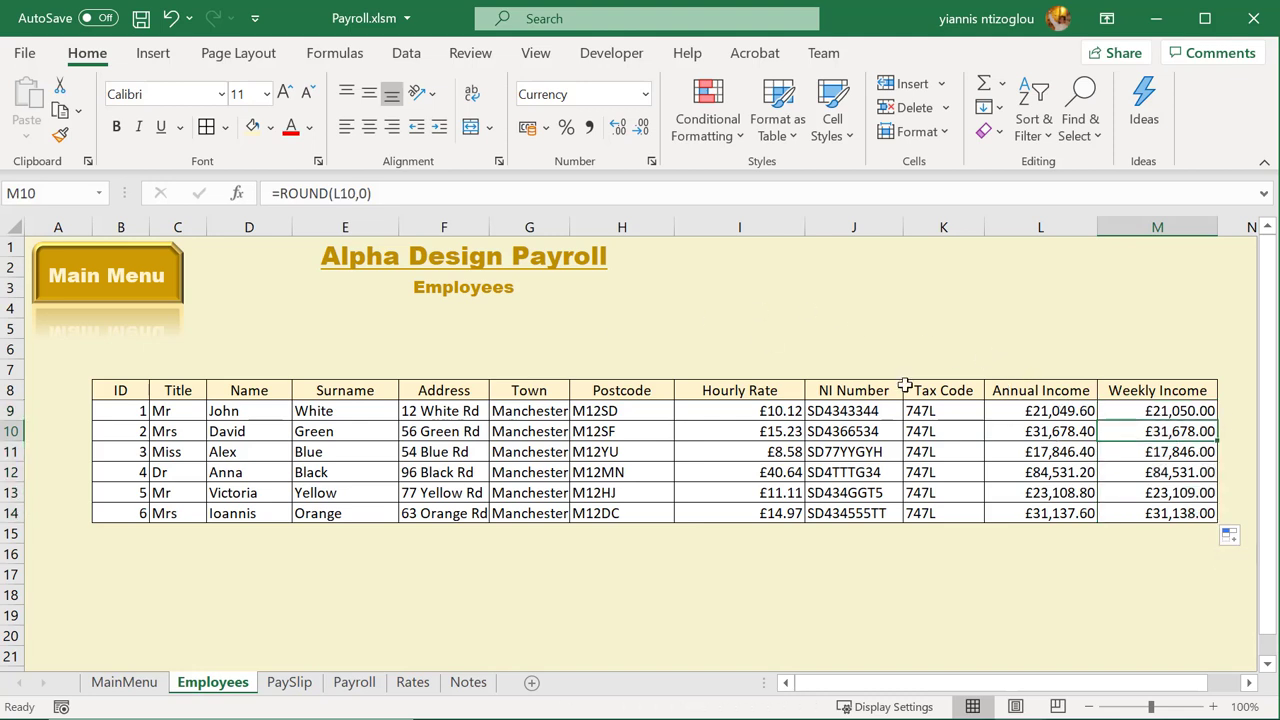
click(336, 193)
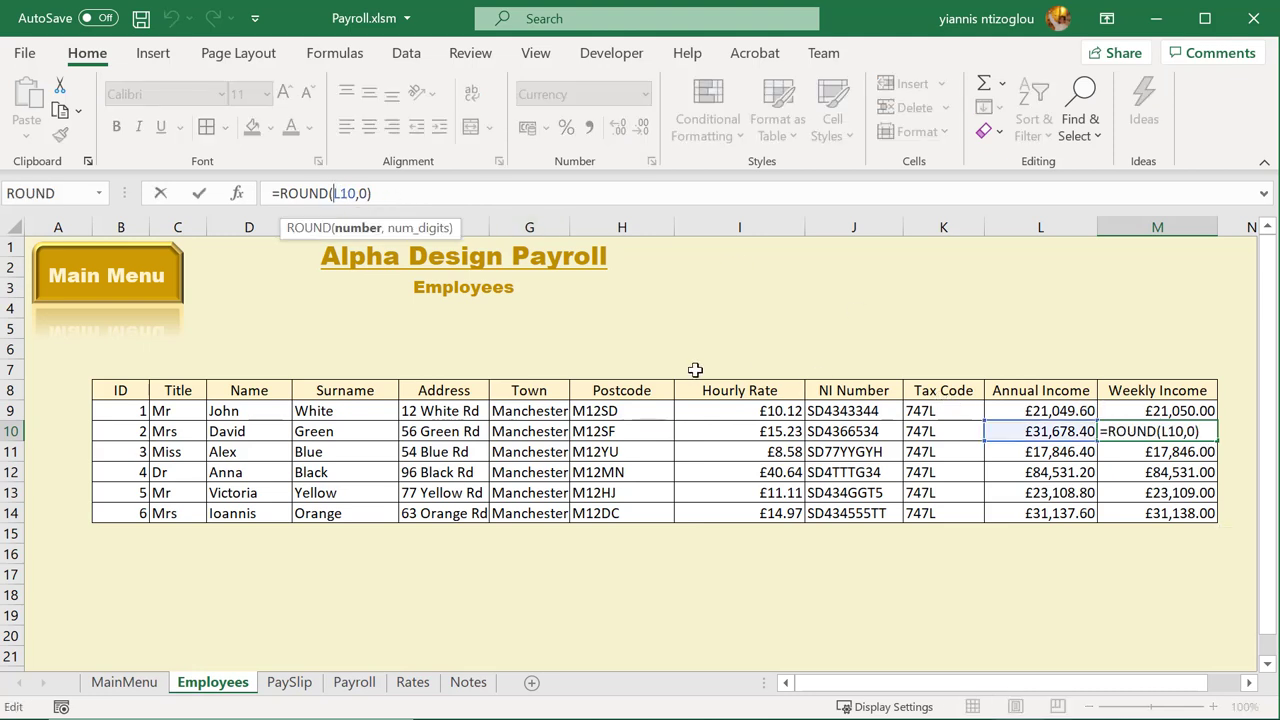
click(355, 193)
click(1165, 410)
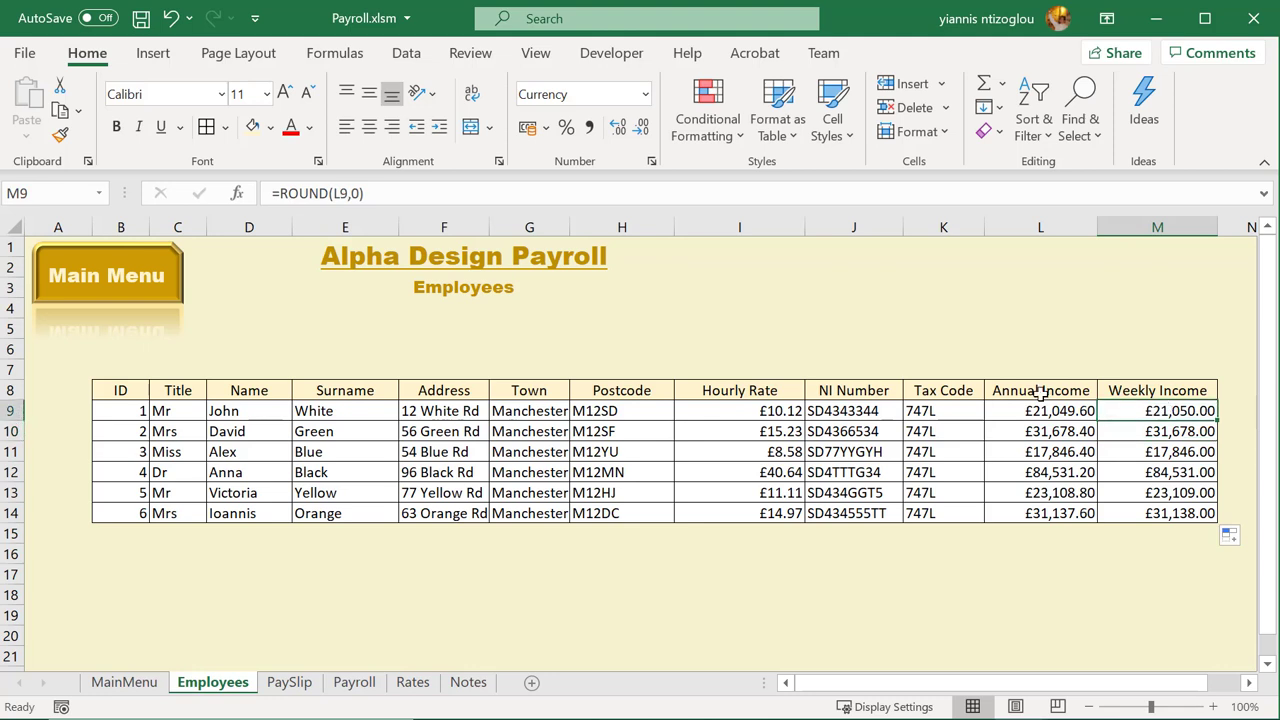
click(338, 193)
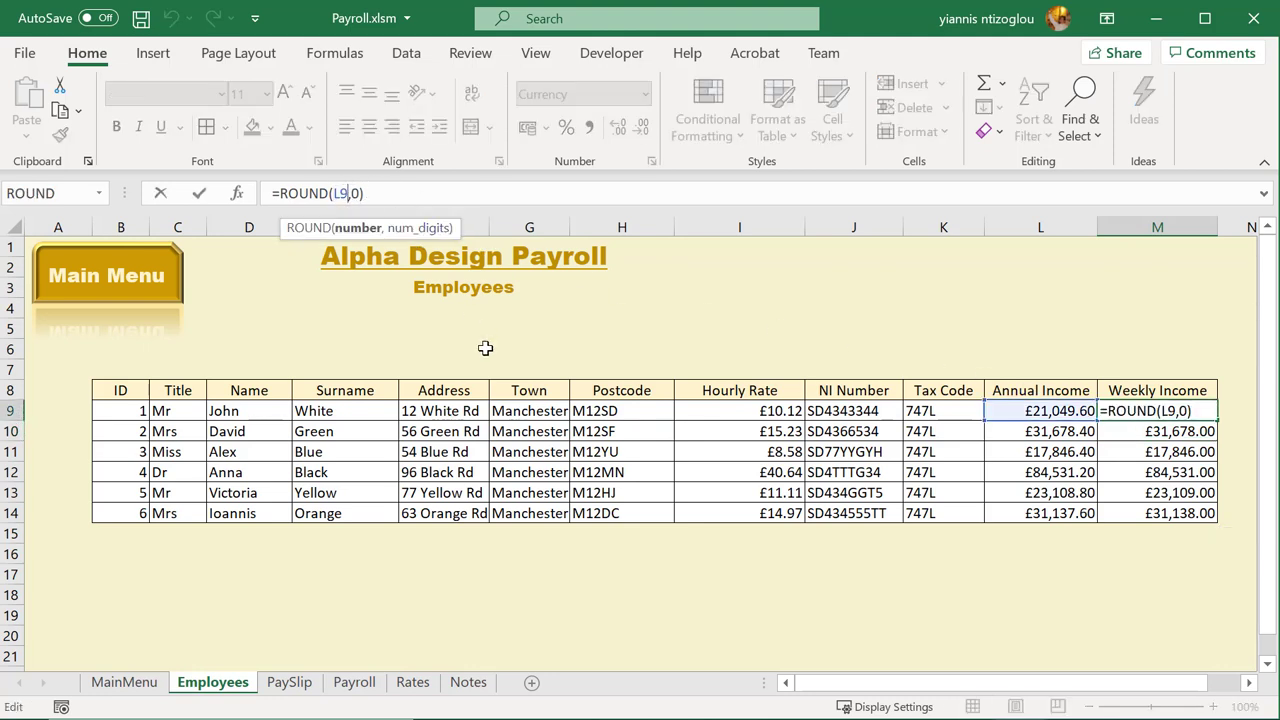
text(/52)
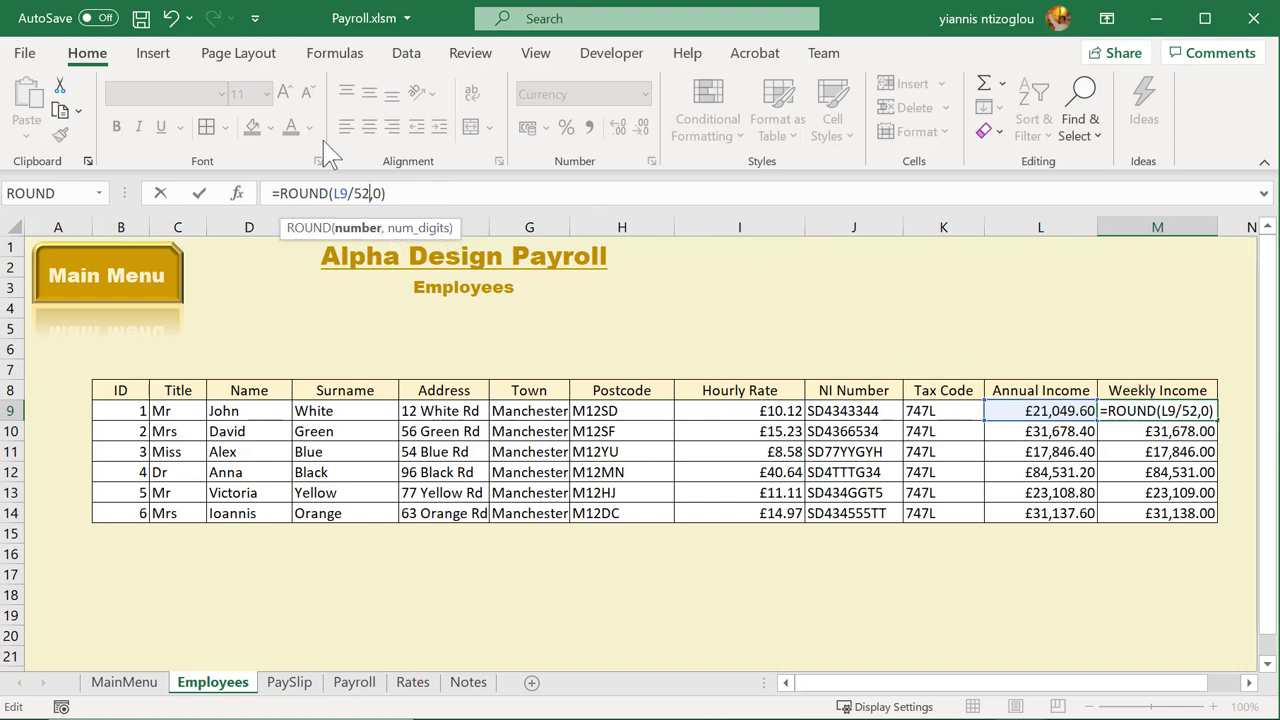
key(Return)
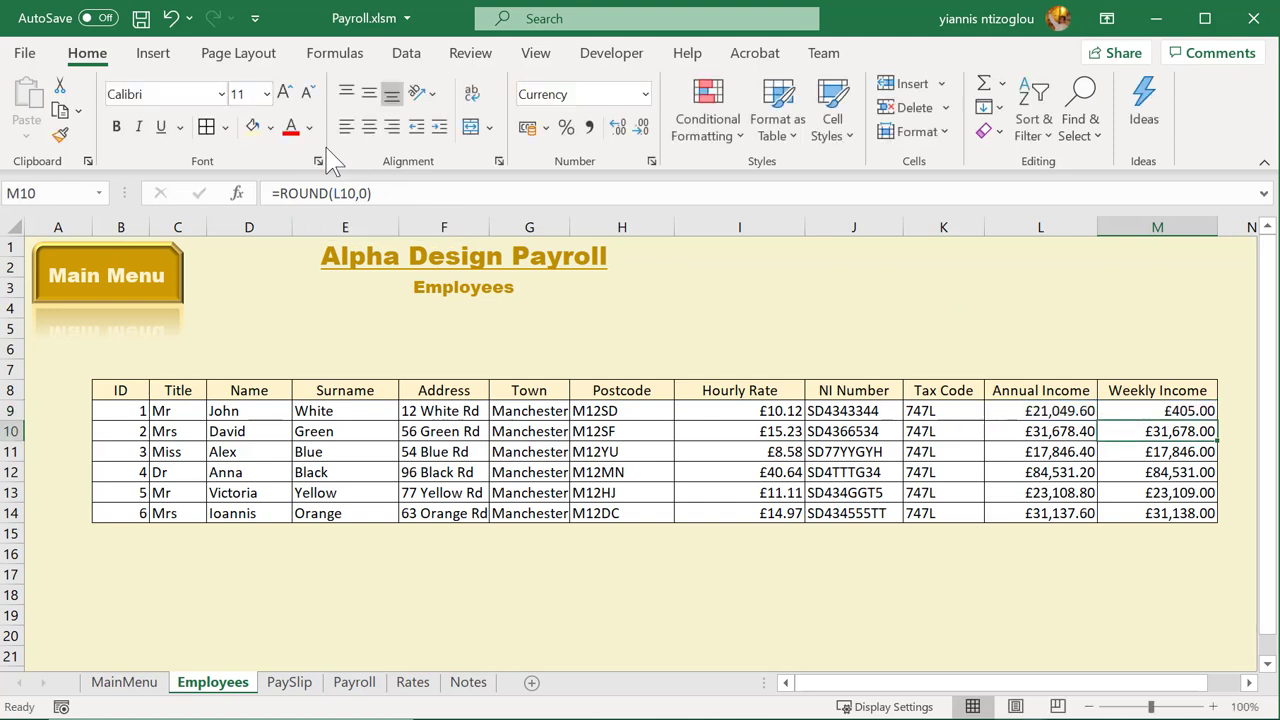
Examine employee 1's weekly income formula in M9 against the annual income formula in L9
click(1156, 411)
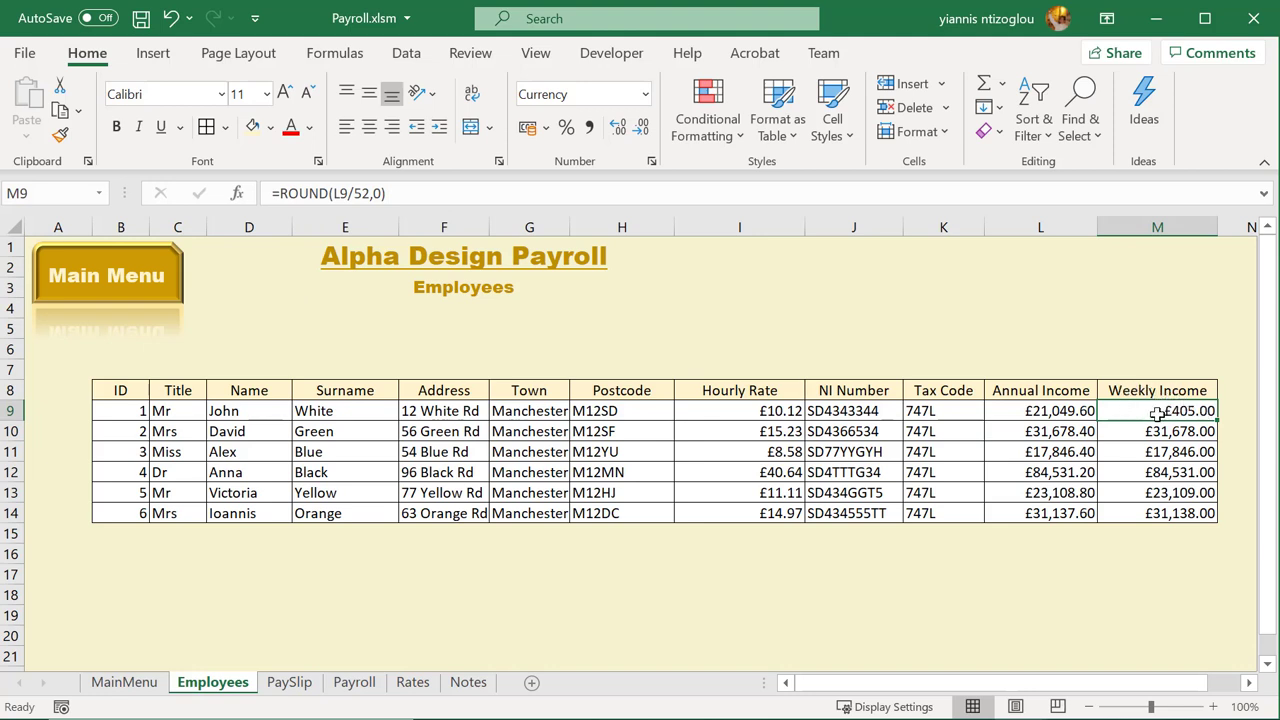
click(1236, 418)
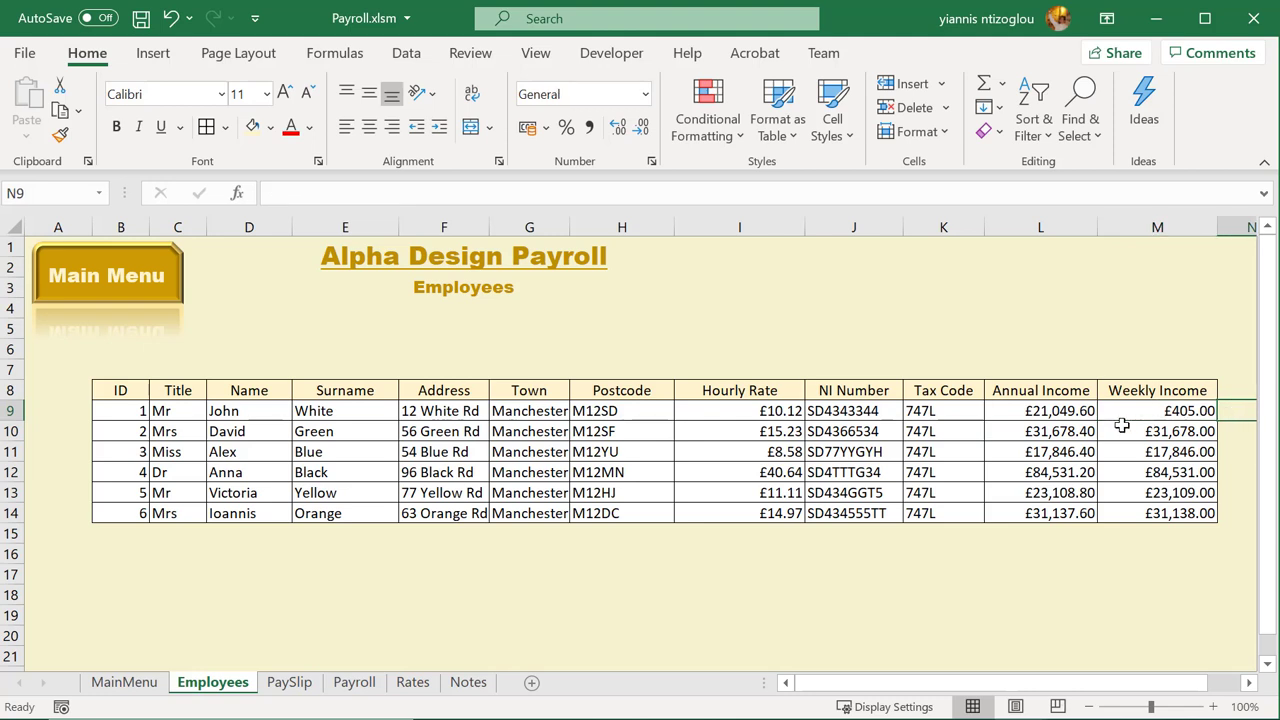
click(1135, 409)
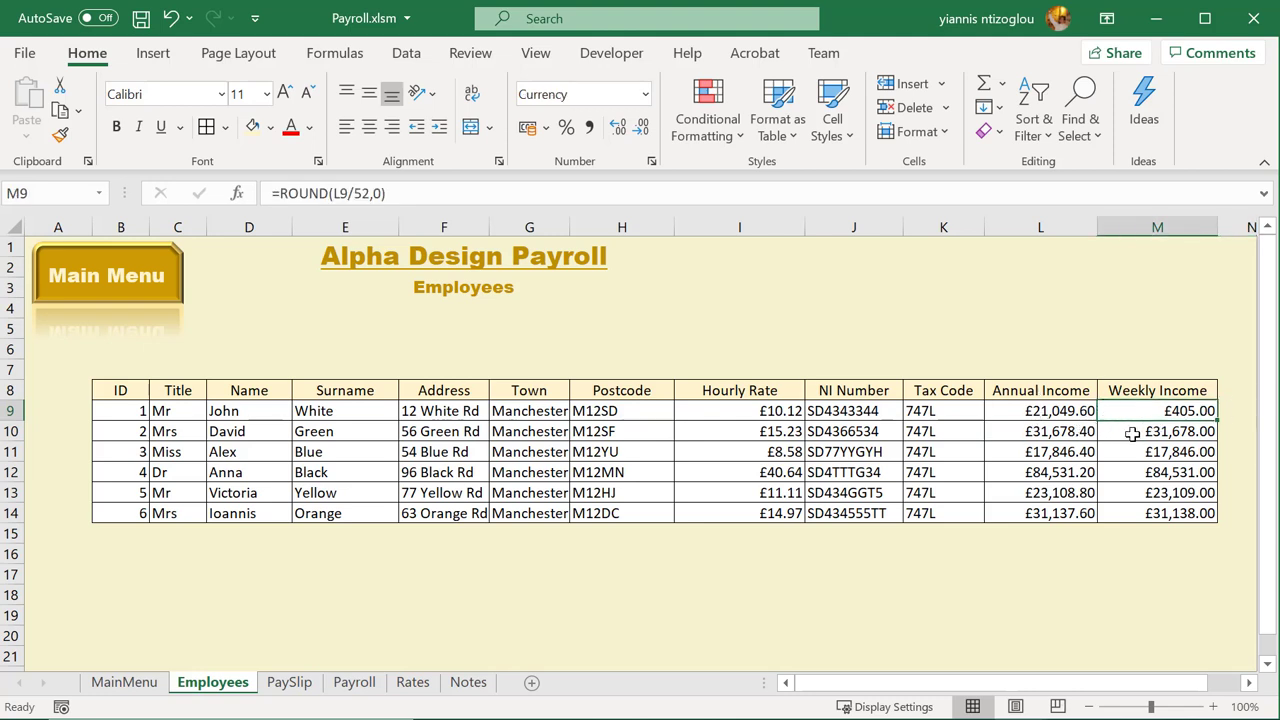
click(1221, 404)
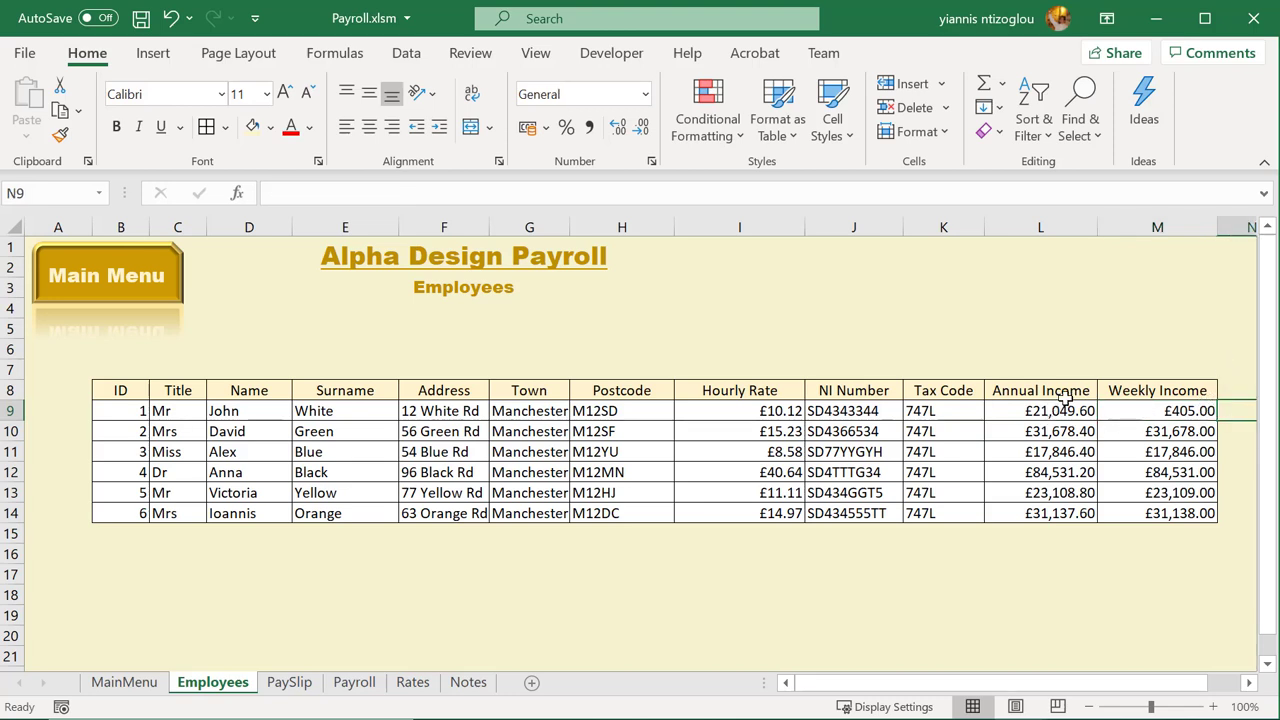
click(1170, 414)
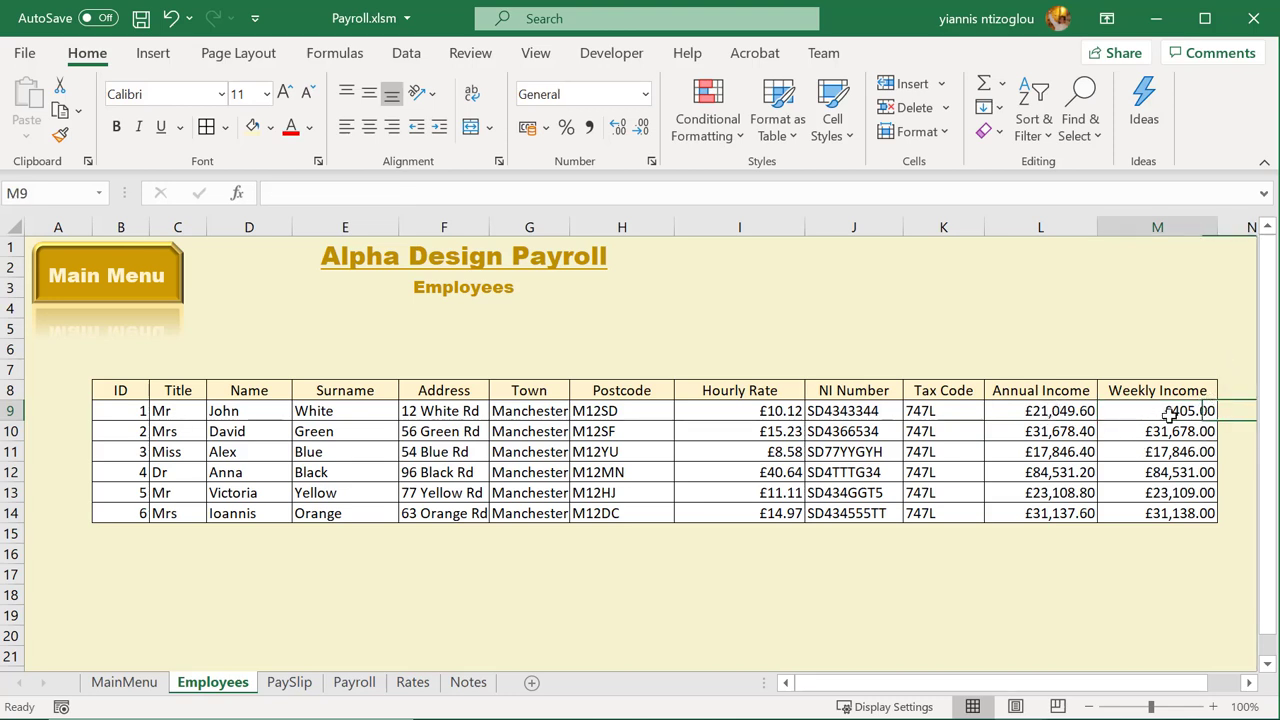
click(1080, 416)
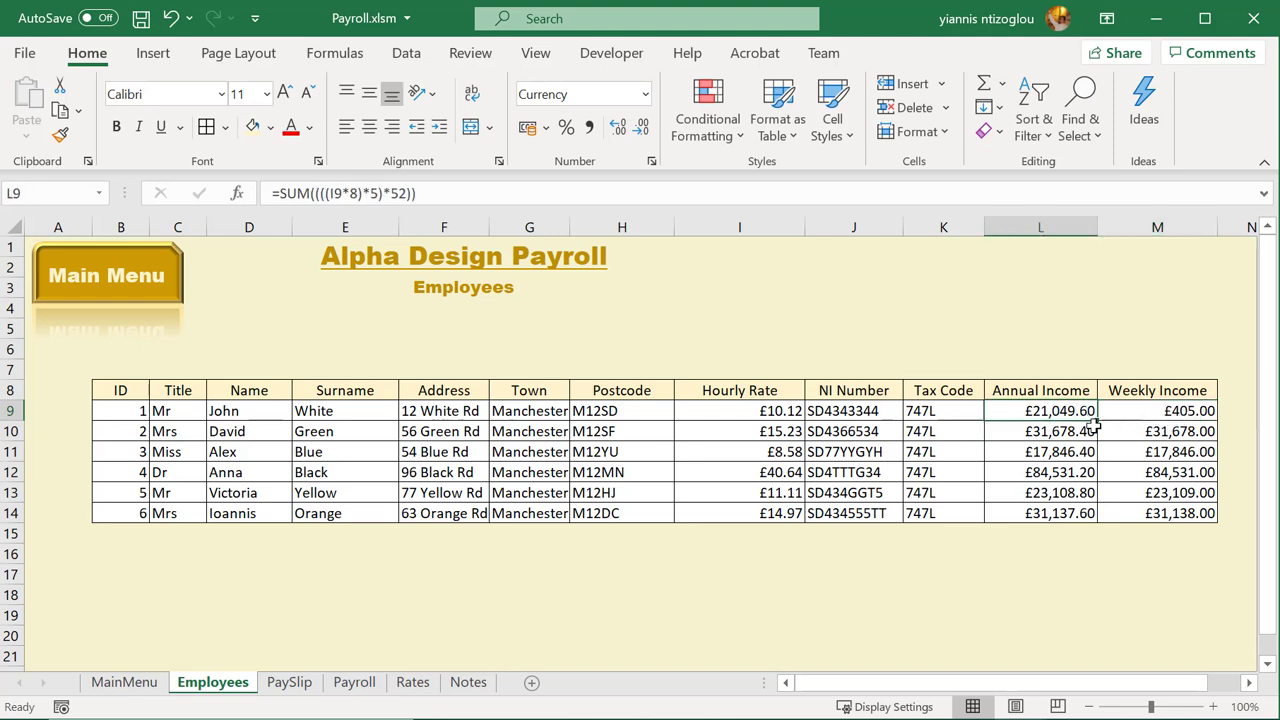
click(1237, 405)
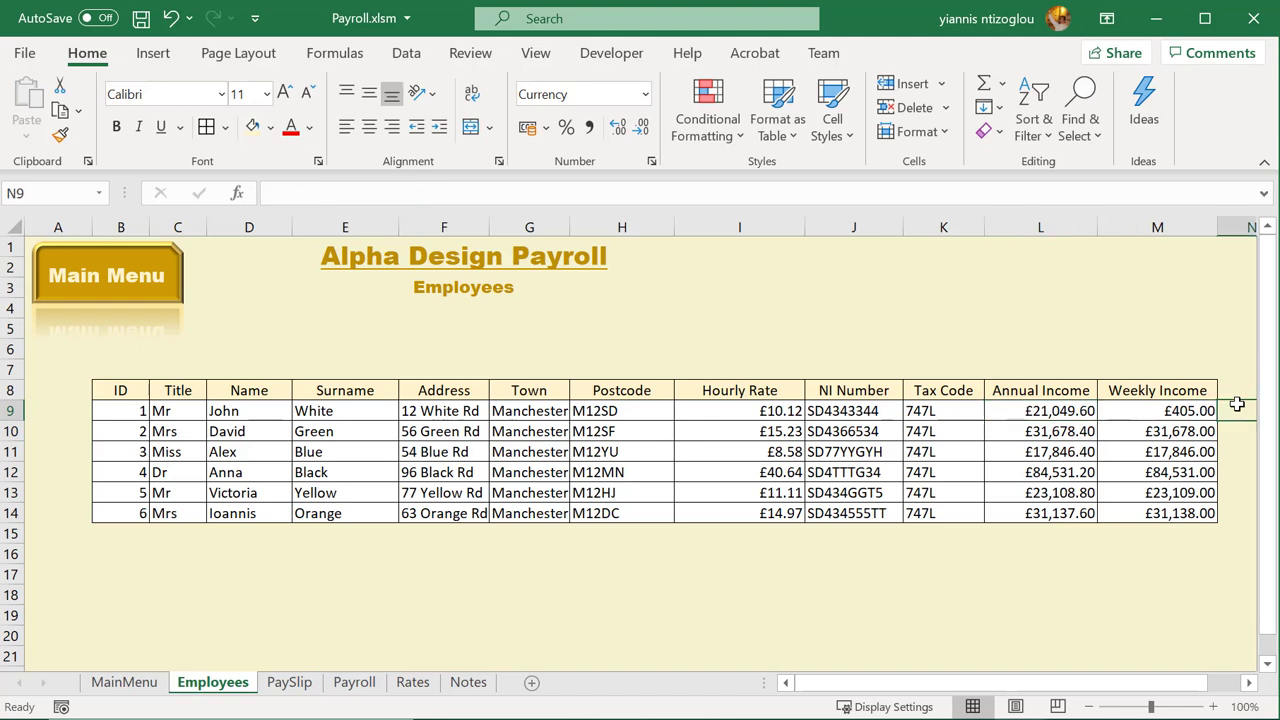
drag(1235, 384, 1226, 515)
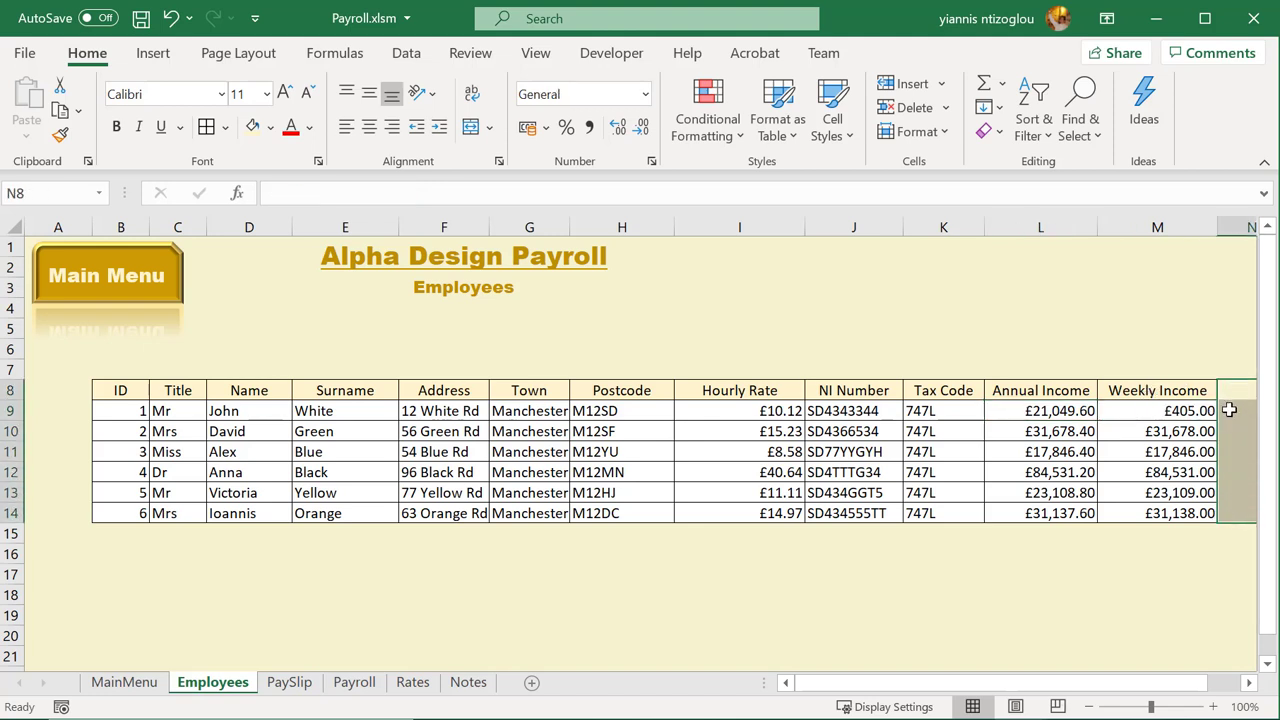
click(1200, 412)
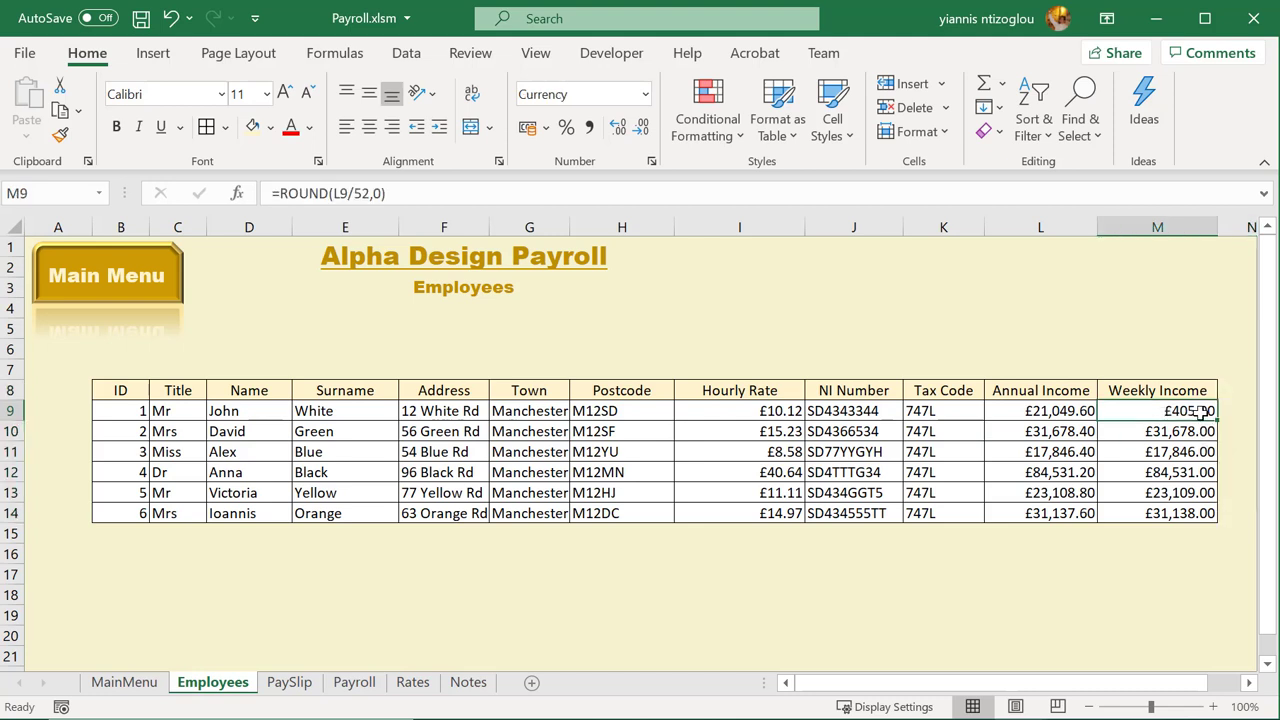
click(1073, 411)
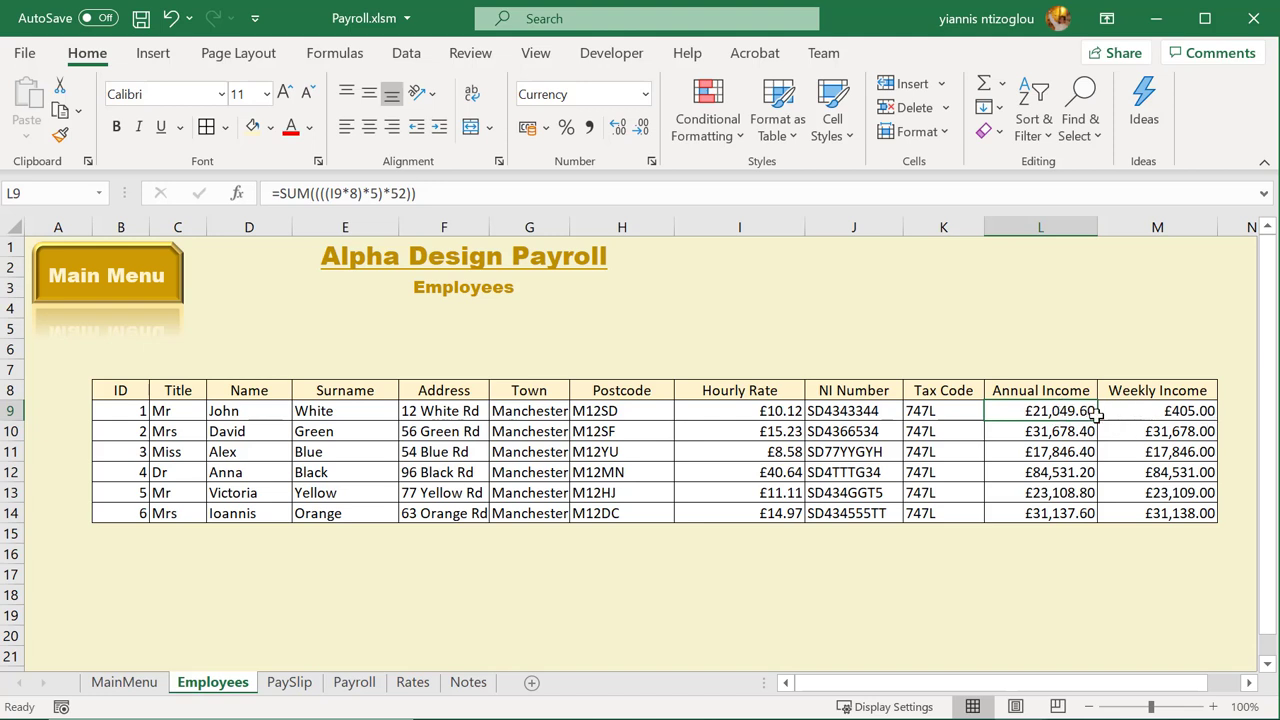
click(1170, 409)
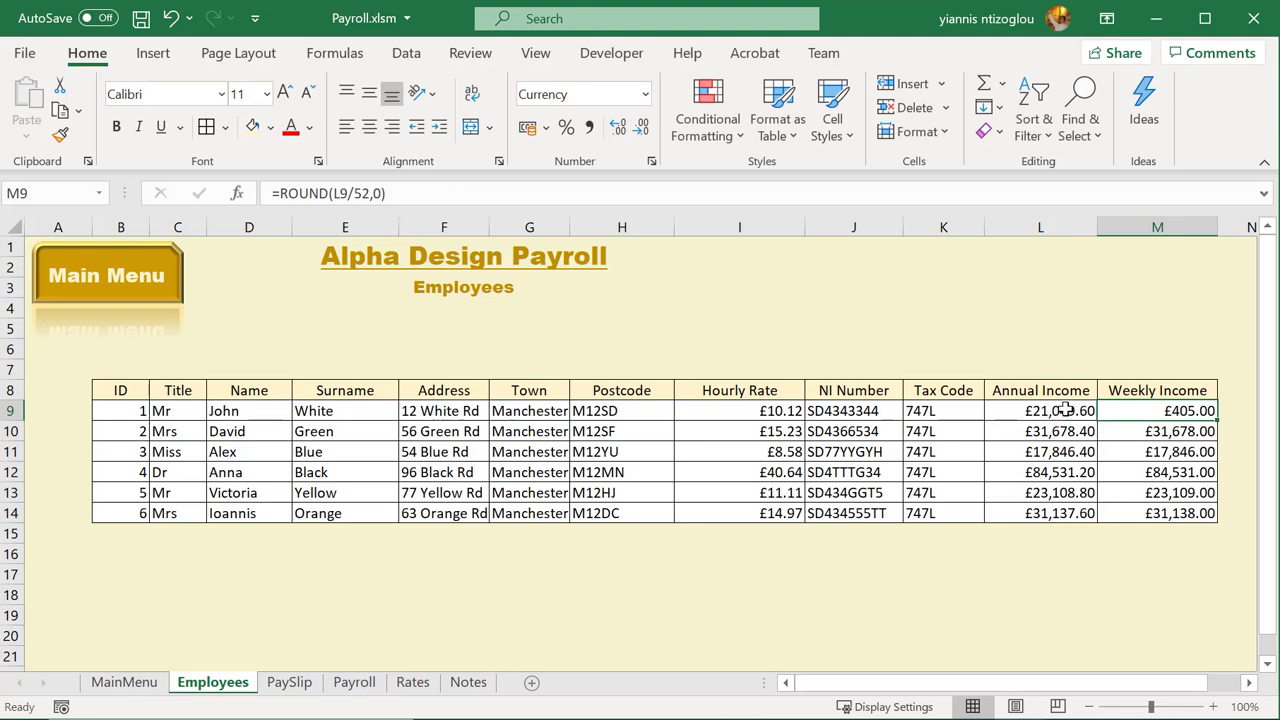
click(1088, 412)
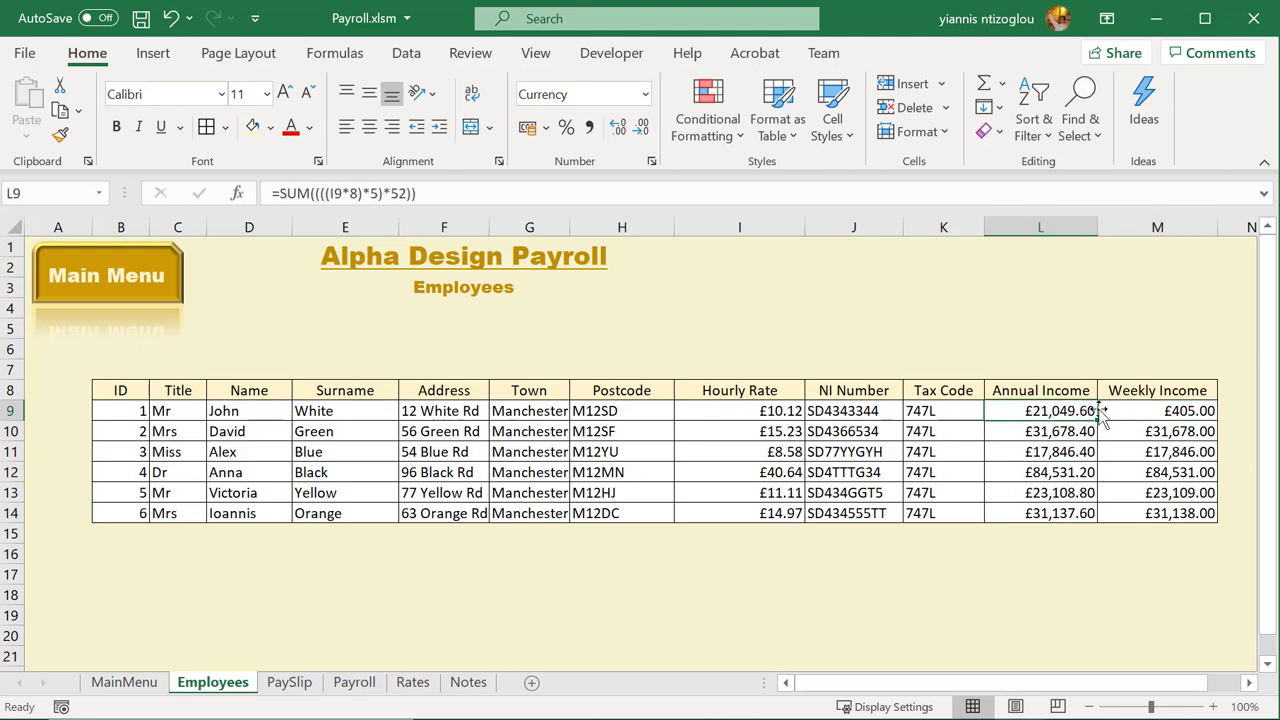
click(1170, 418)
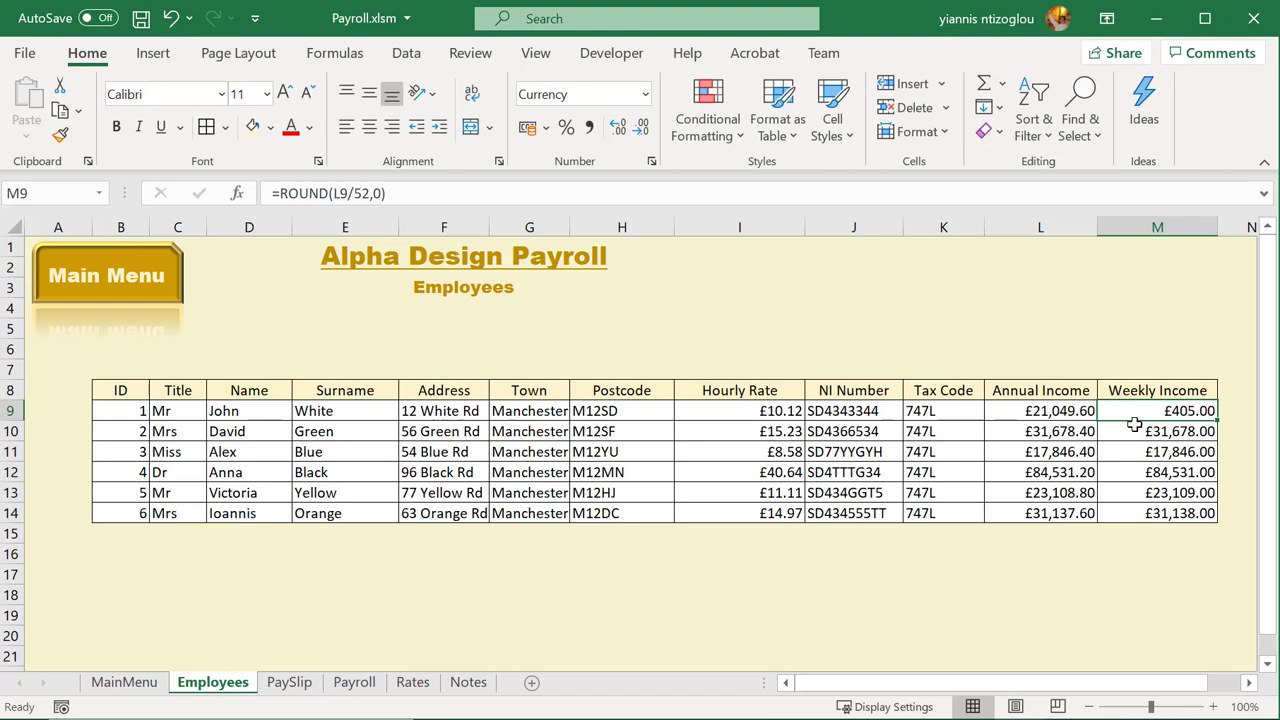
click(1086, 411)
Fill the weekly income formula from M9 down to M14 and check the copied formulas in the Weekly Income column
click(1160, 414)
drag(1218, 421, 1212, 522)
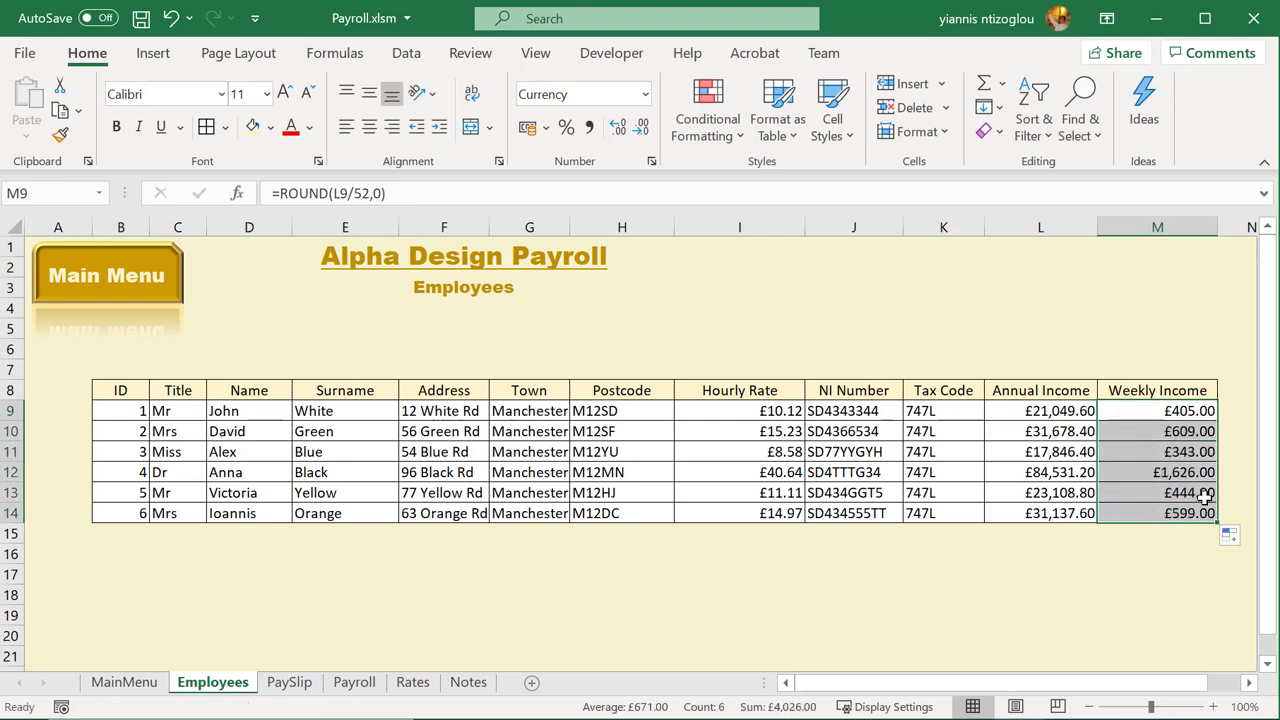
click(1200, 444)
drag(1192, 427, 1187, 514)
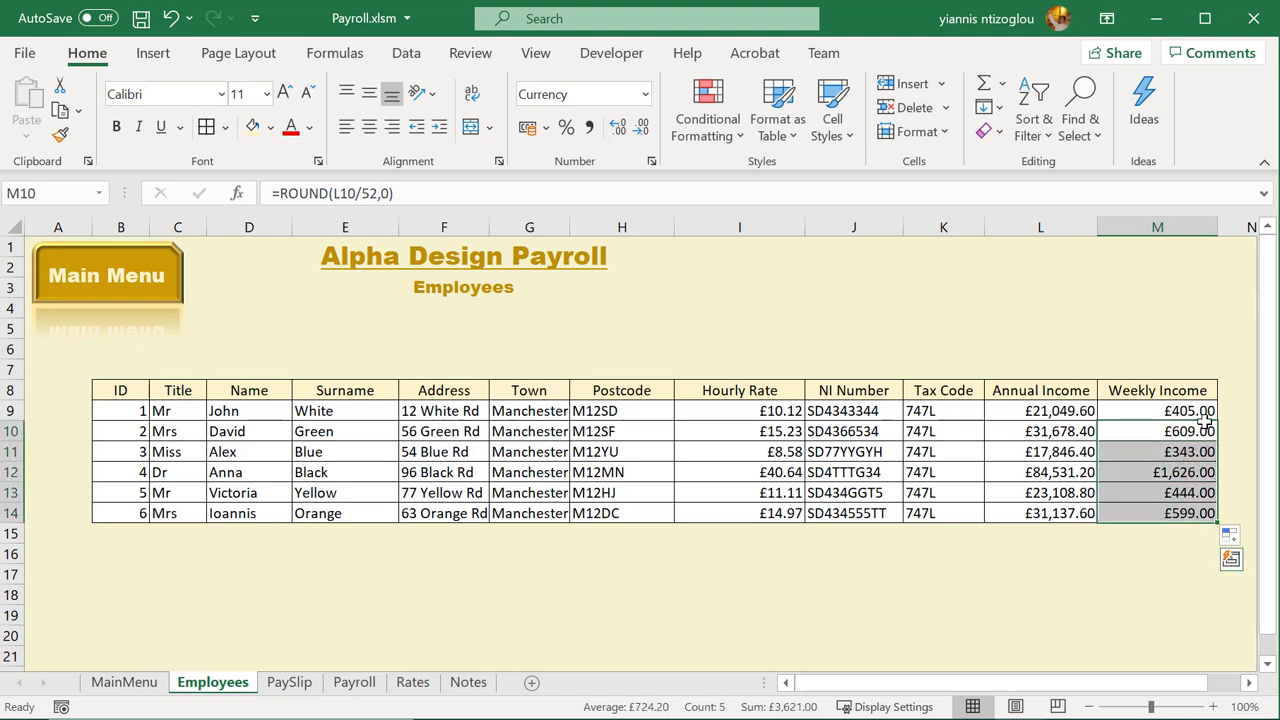
click(1170, 410)
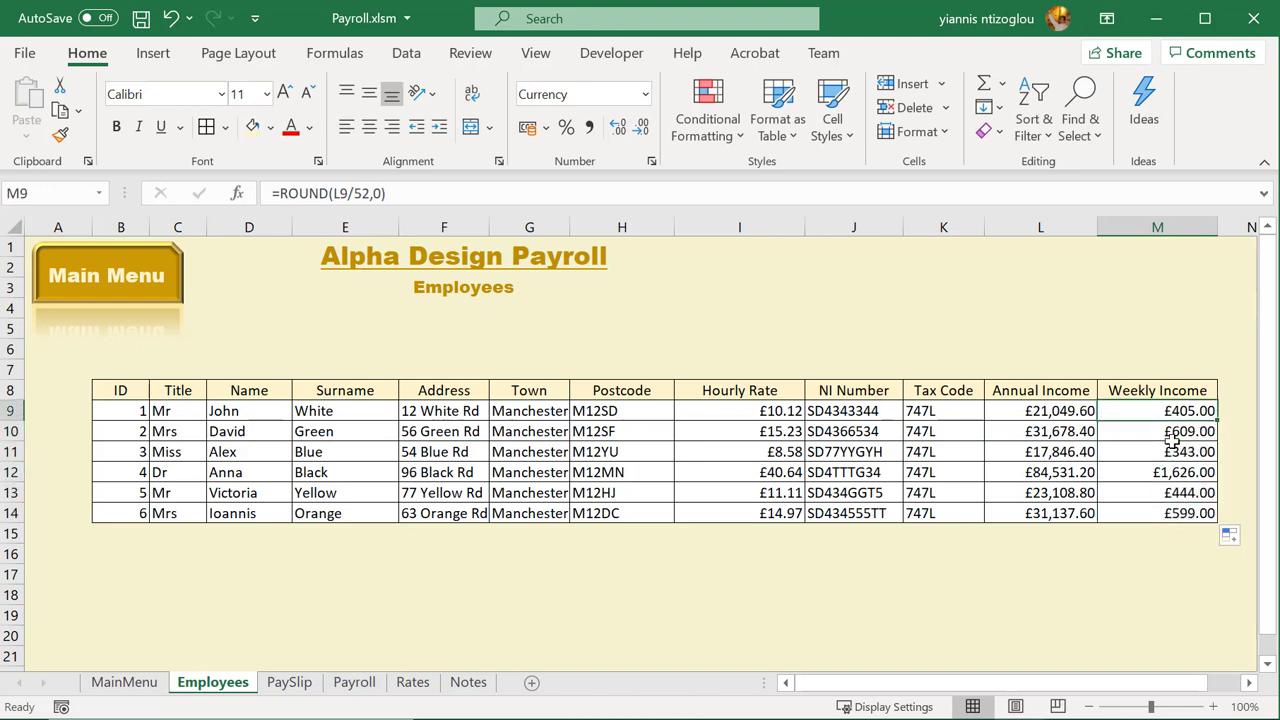
click(1175, 455)
click(1175, 472)
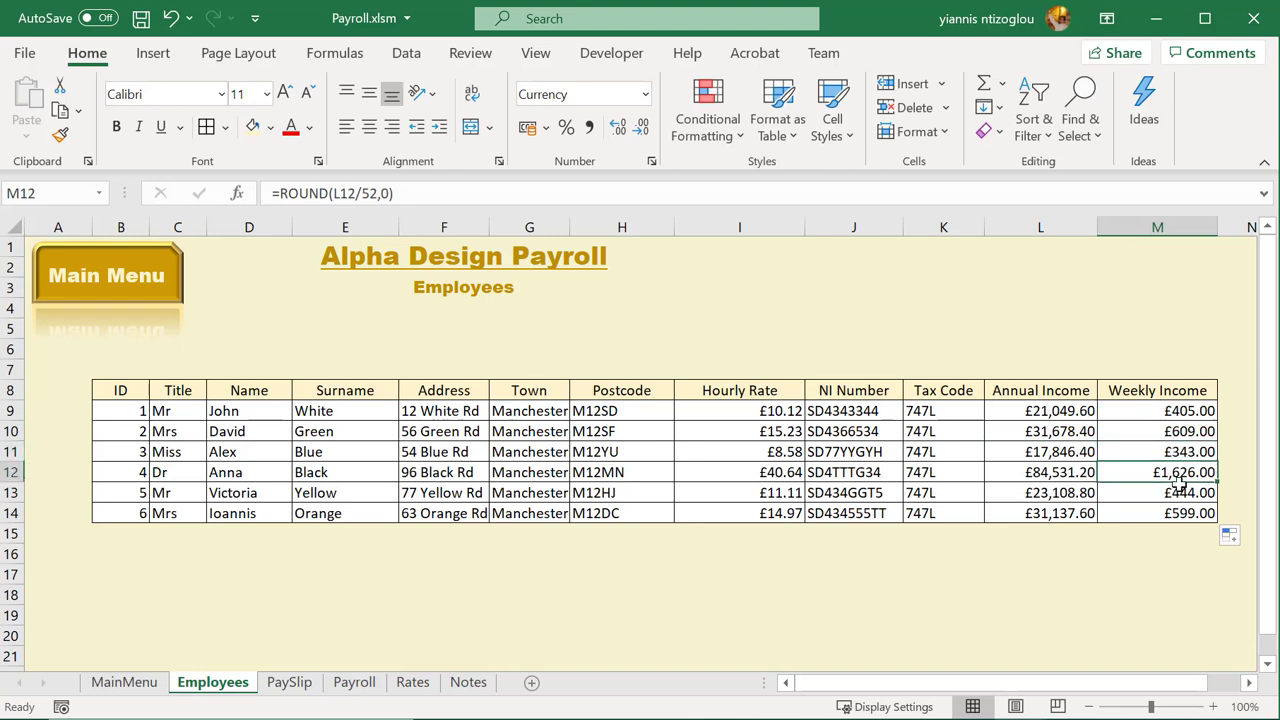
click(1180, 499)
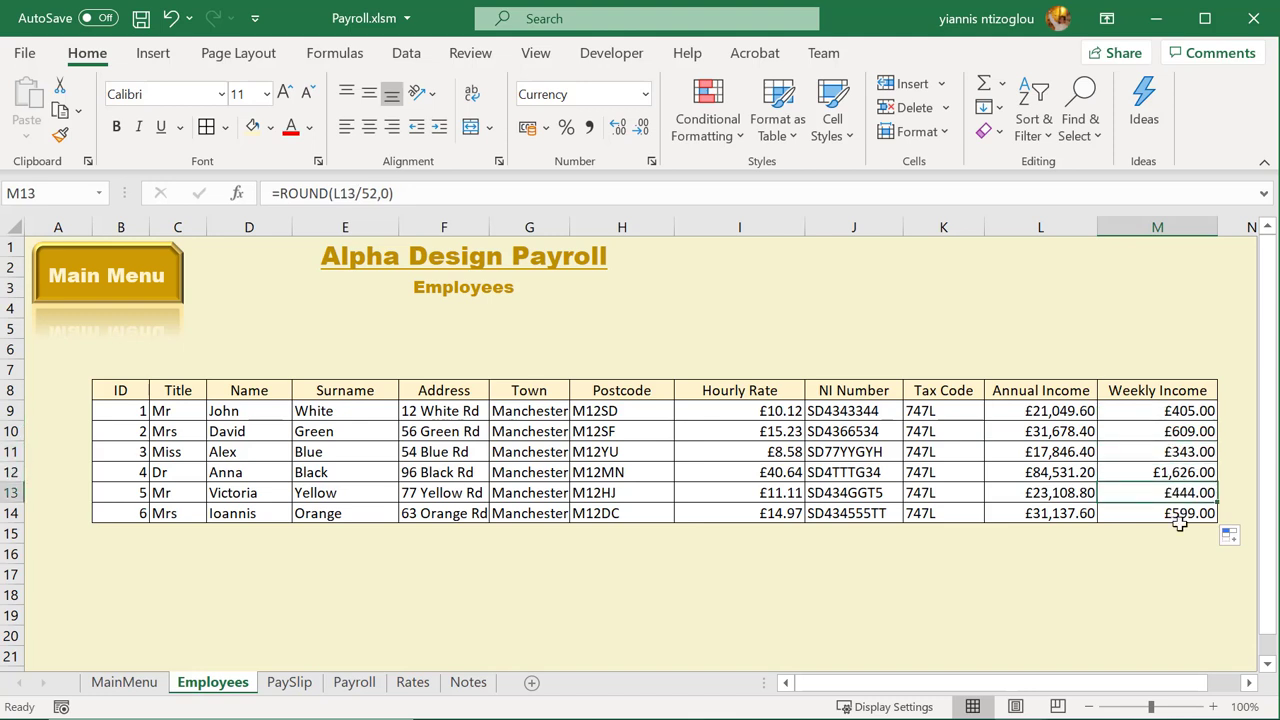
click(1180, 518)
click(1165, 533)
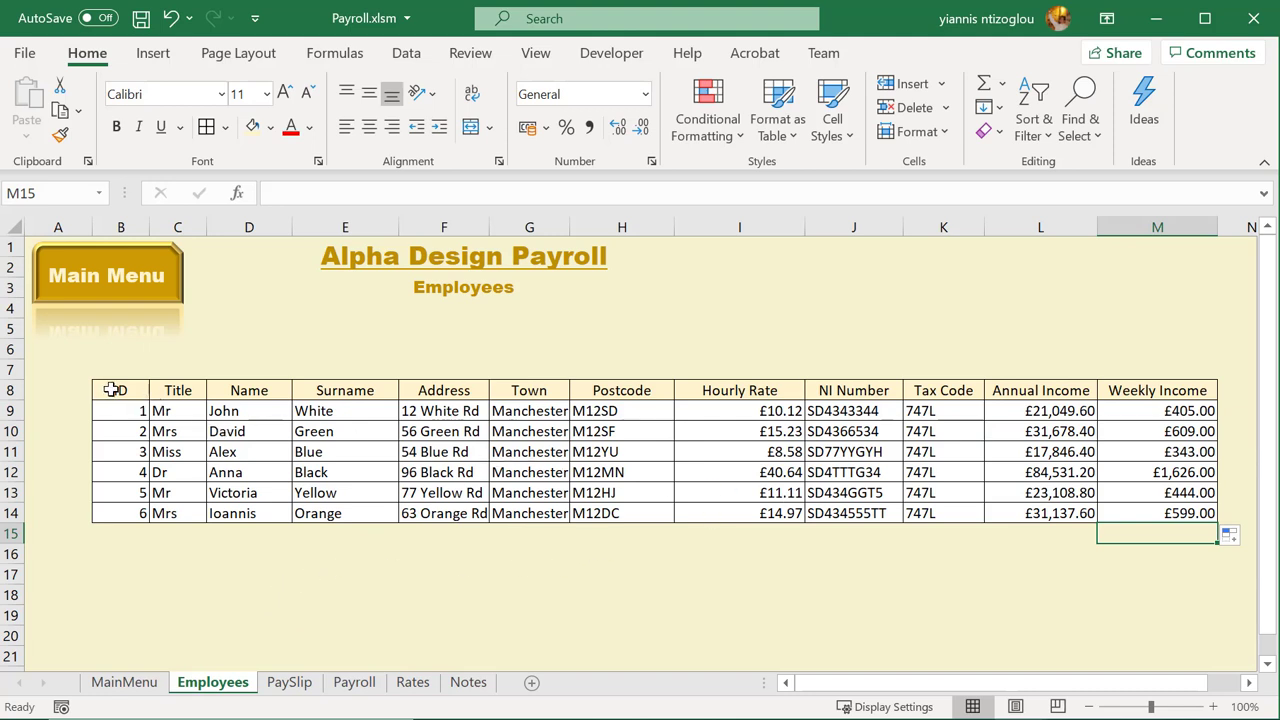
Review the employee table's personal details, from the ID and title columns across to the address and town
drag(114, 391, 529, 449)
click(529, 451)
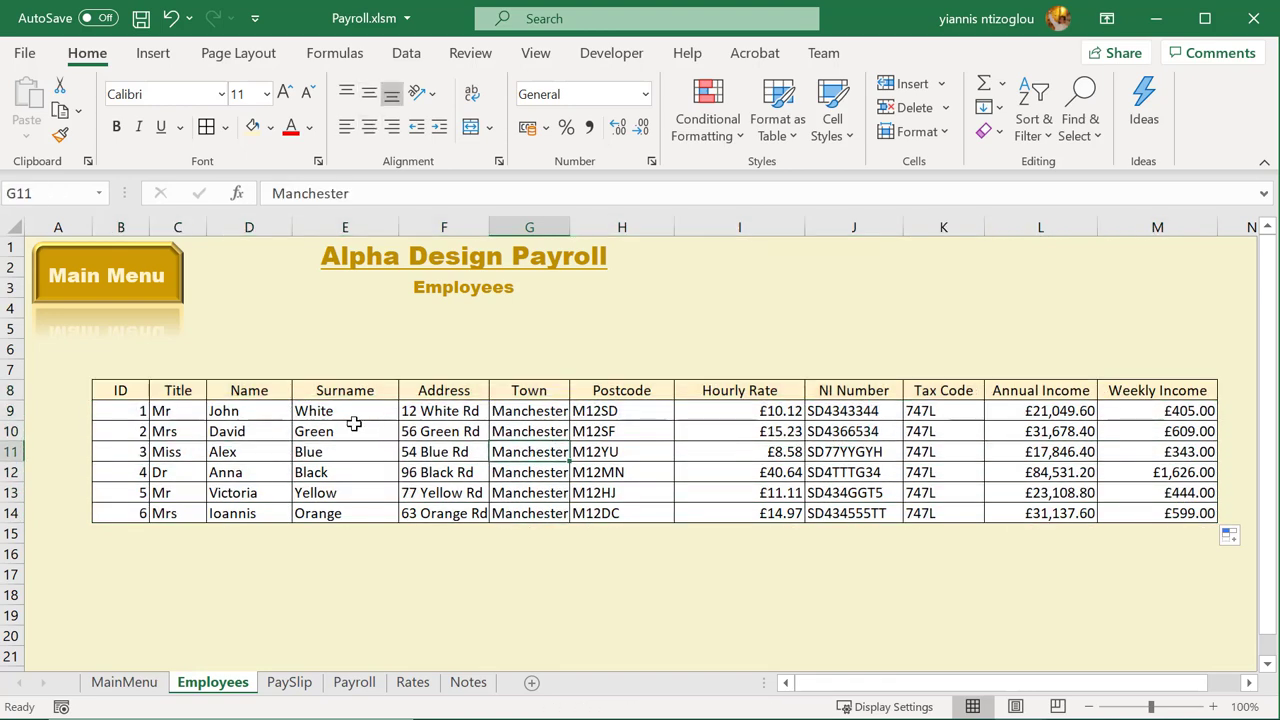
drag(259, 390, 303, 455)
click(441, 472)
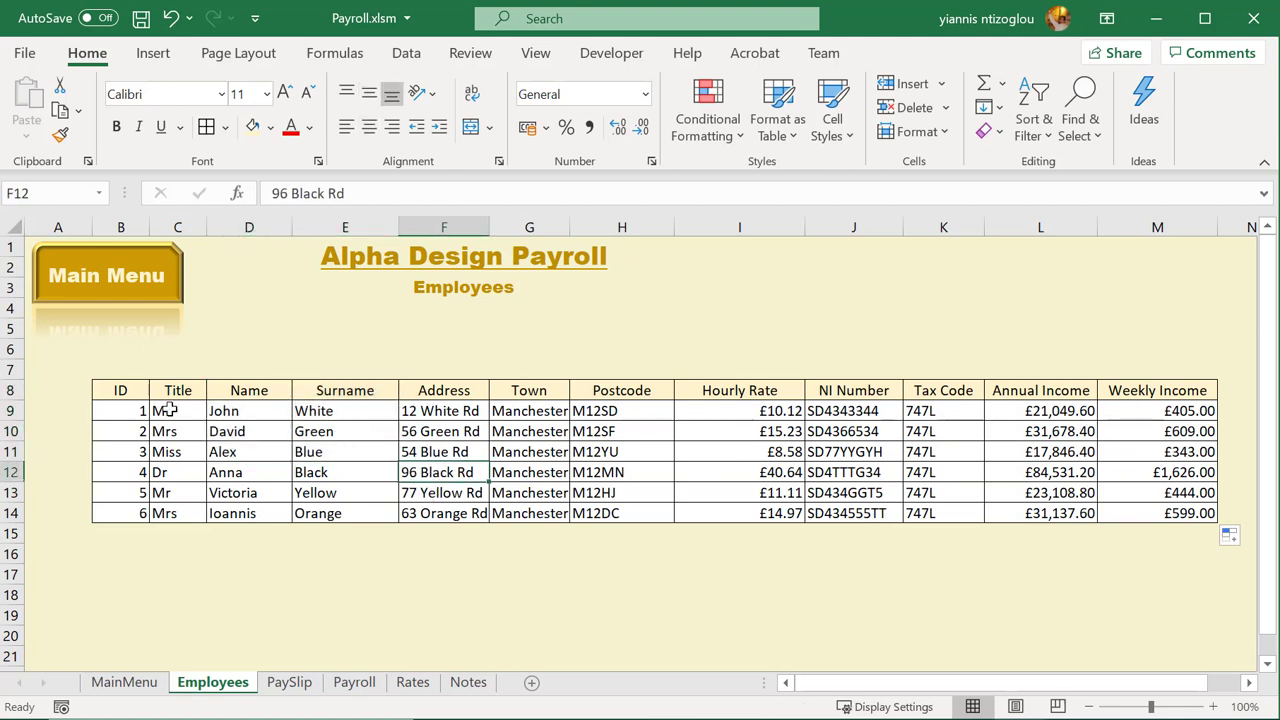
drag(178, 414, 180, 434)
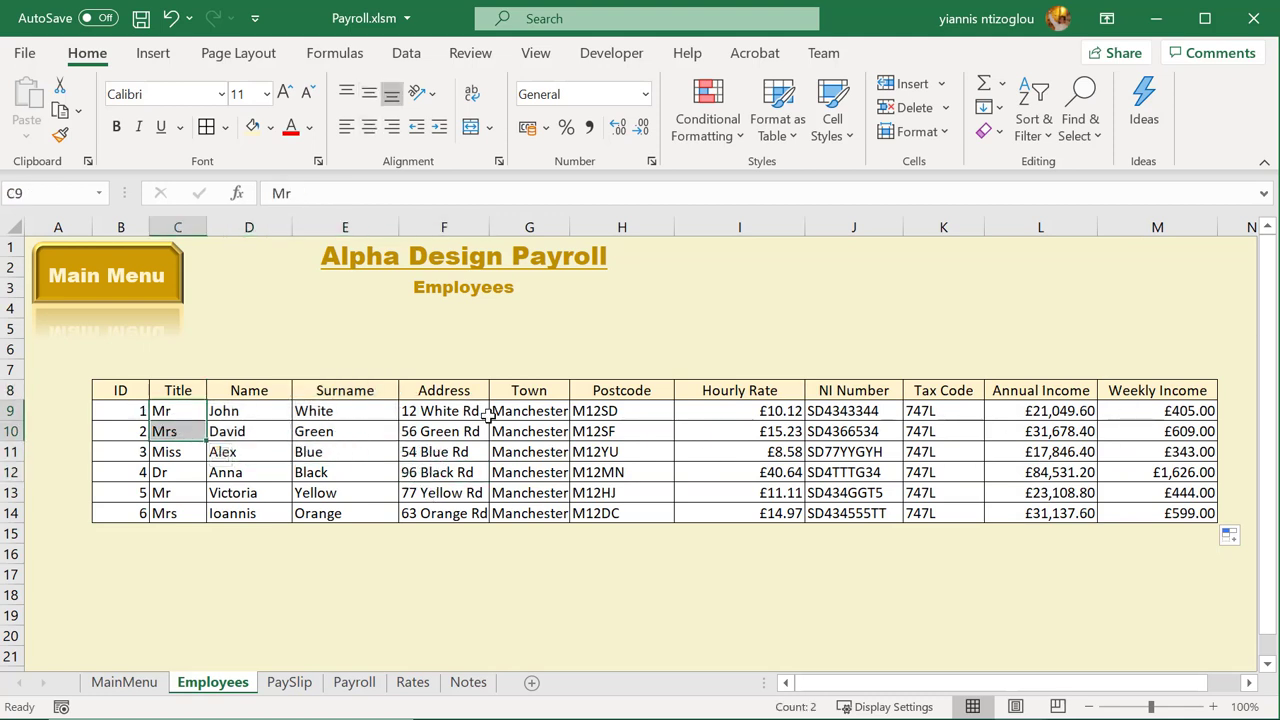
Fill the employee ID series from 1 to 6 down the ID column from B9 to B14
drag(546, 410, 548, 540)
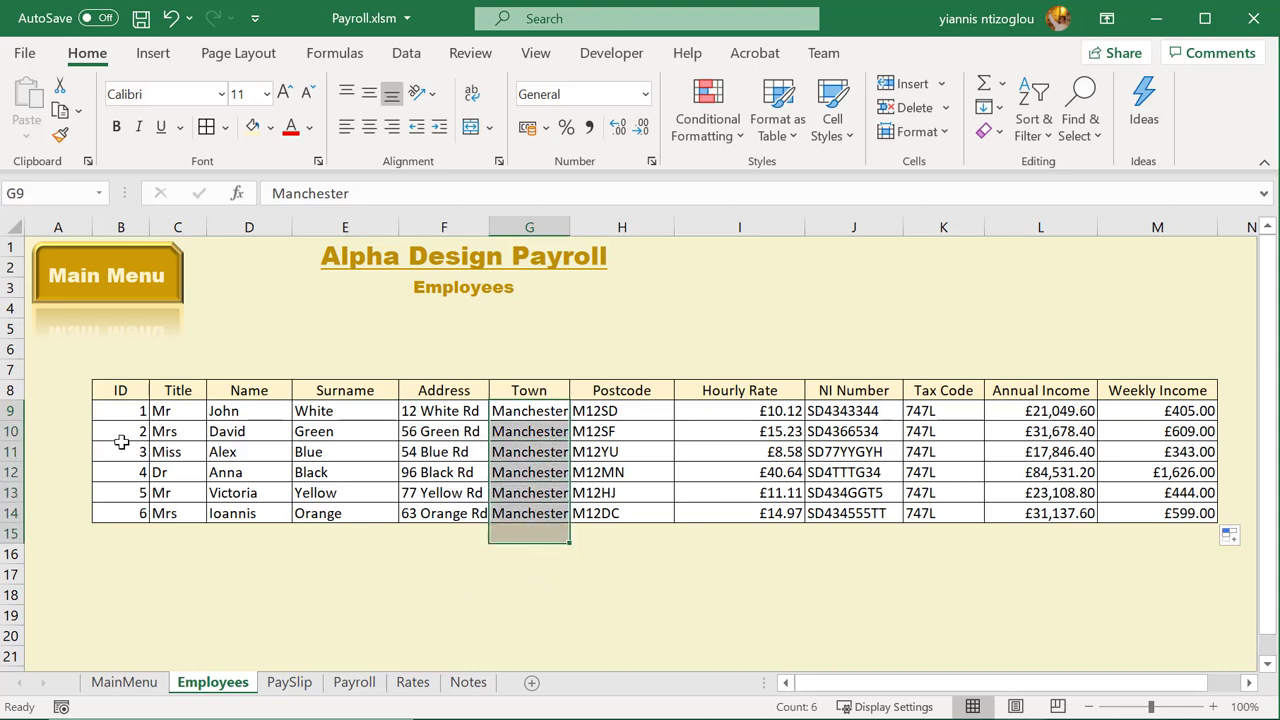
click(131, 413)
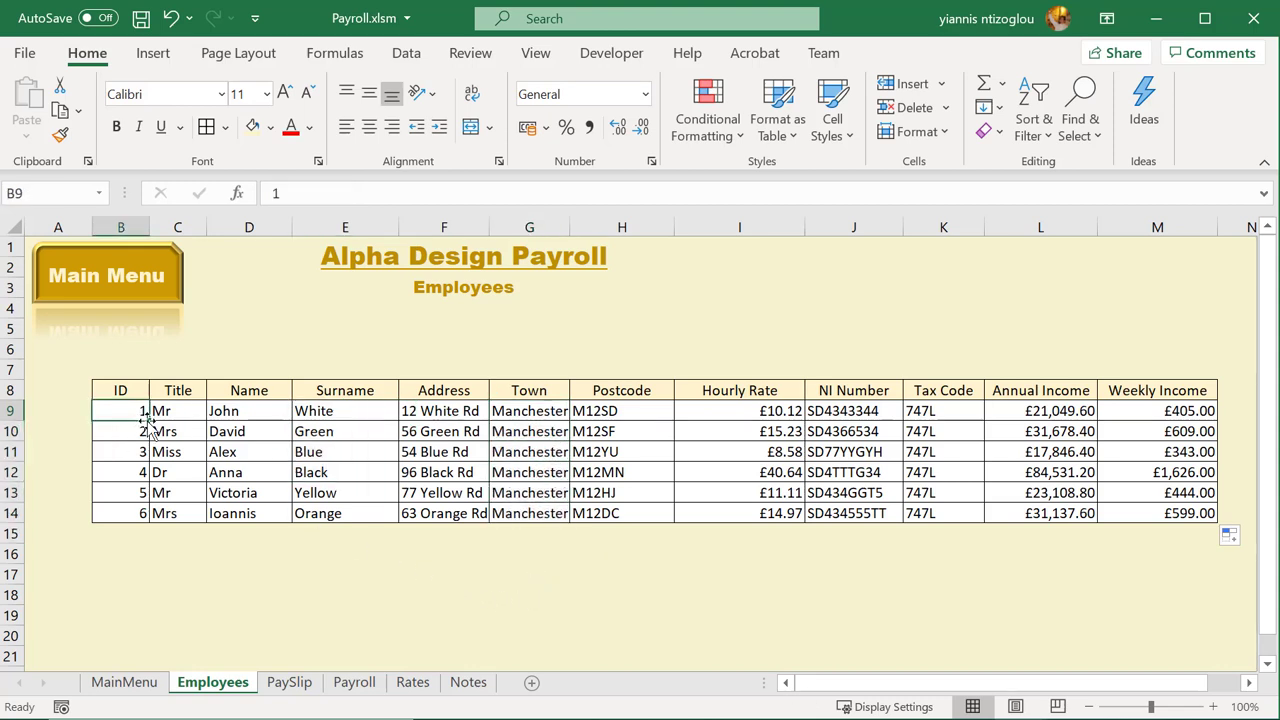
drag(146, 420, 145, 510)
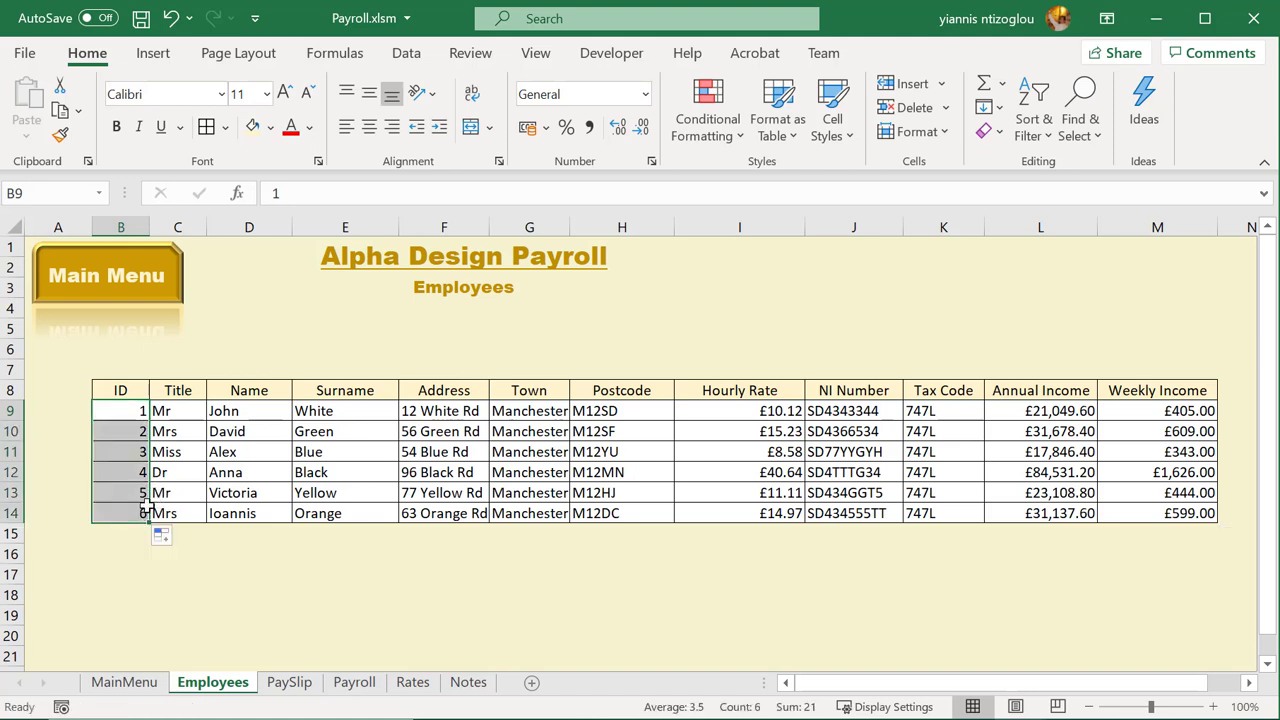
click(157, 455)
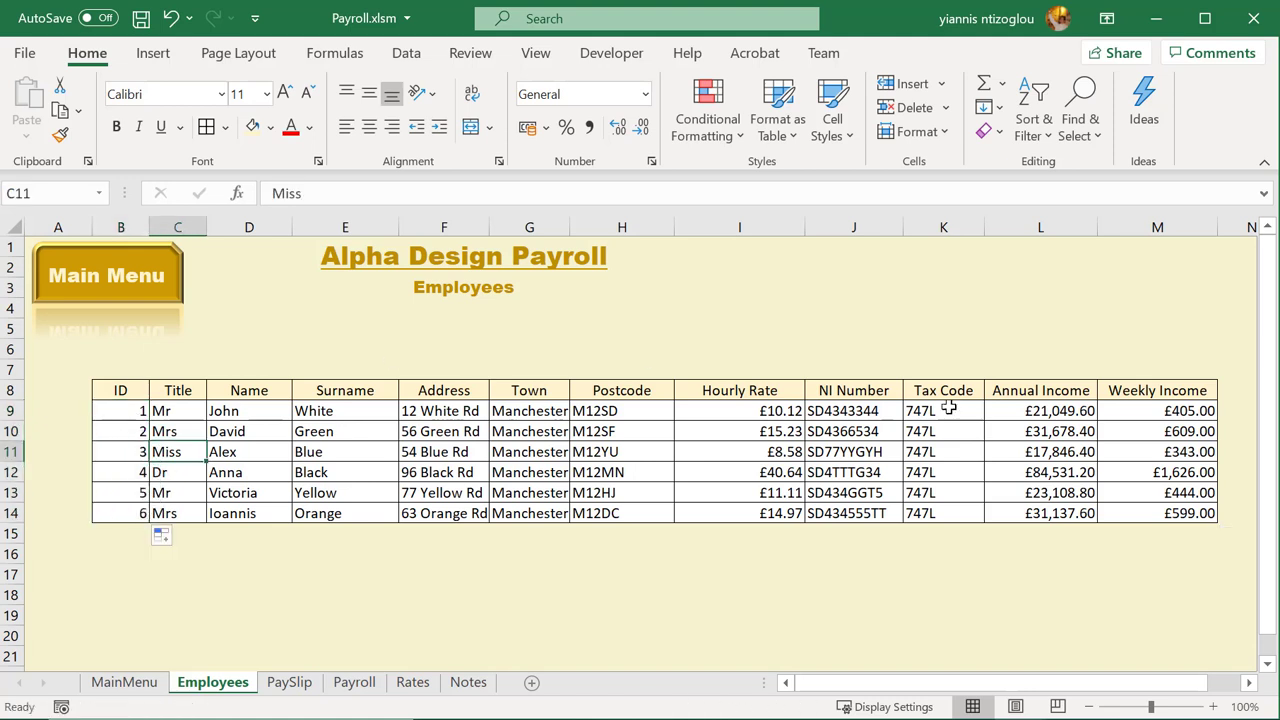
Examine the annual income formula in L9 and the weekly income formulas in M9, M10 and M11
click(1031, 413)
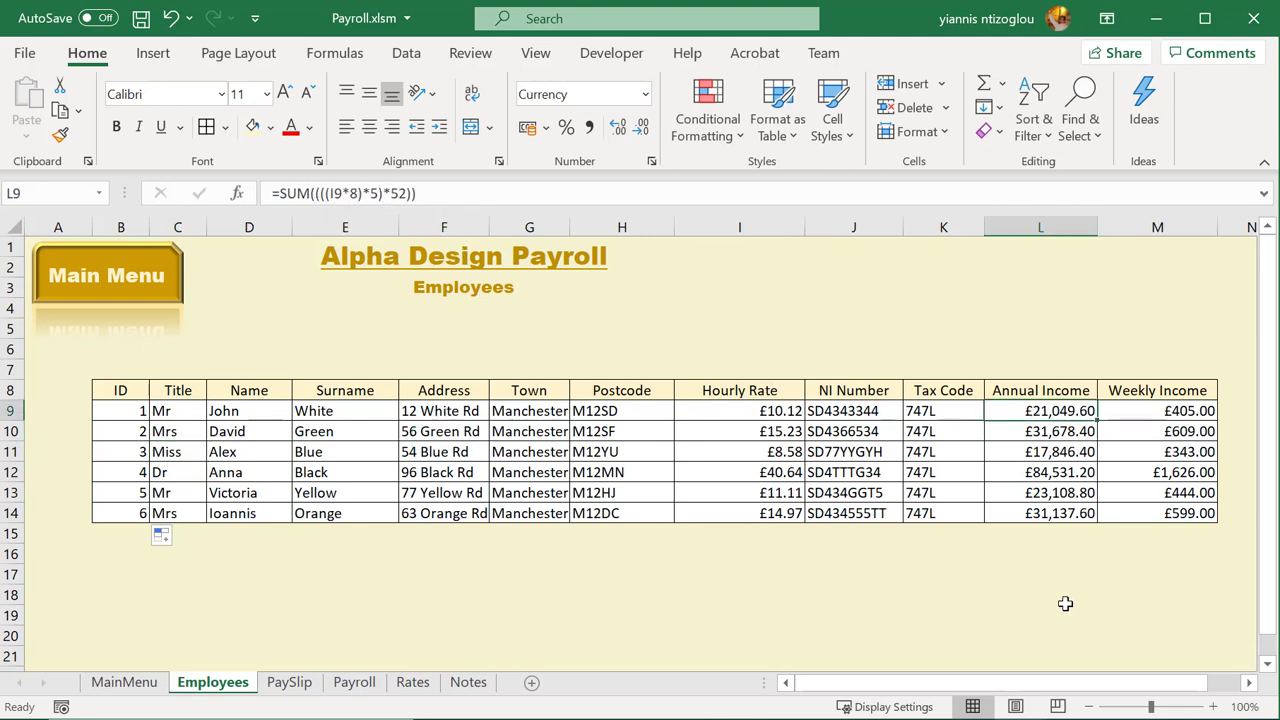
click(1177, 428)
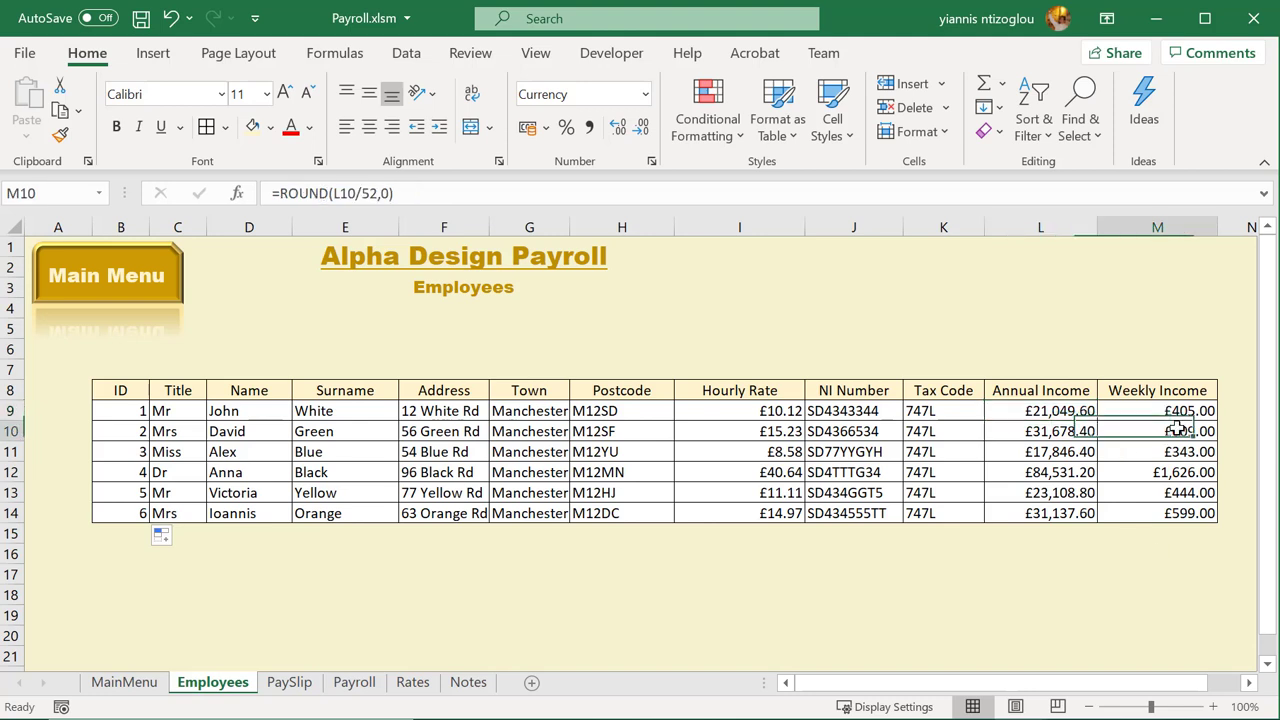
click(1120, 410)
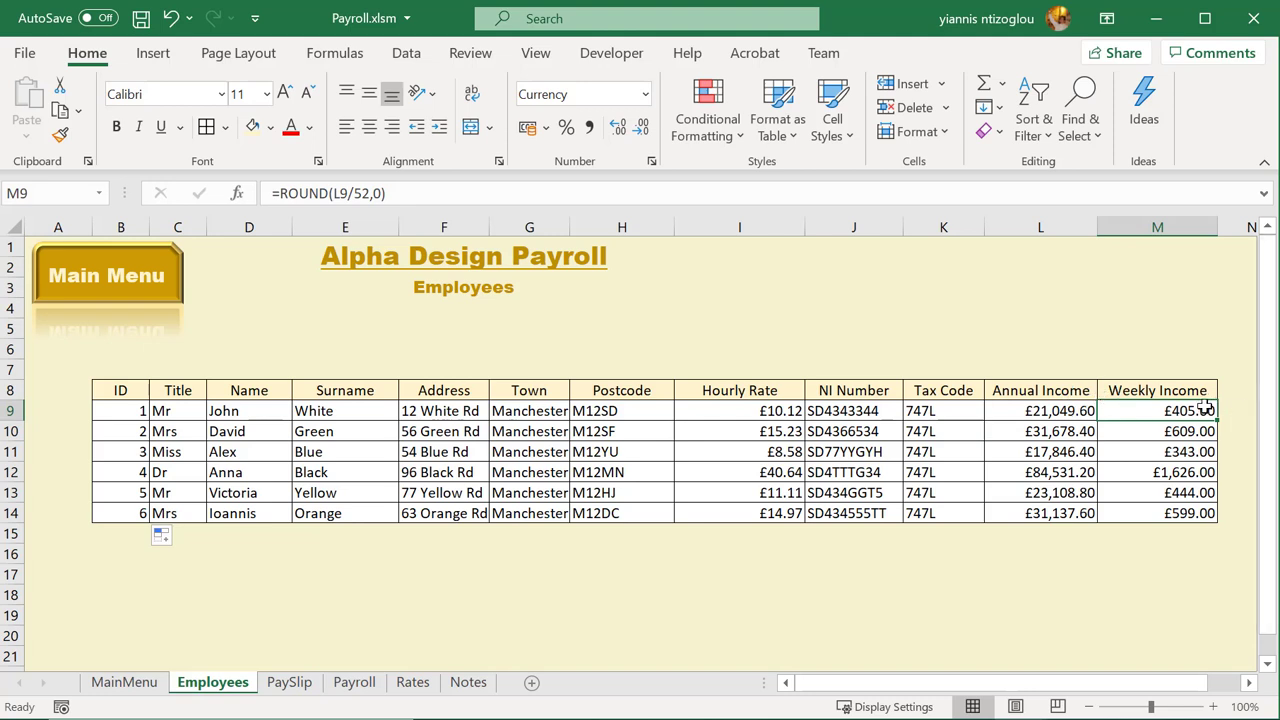
click(1166, 451)
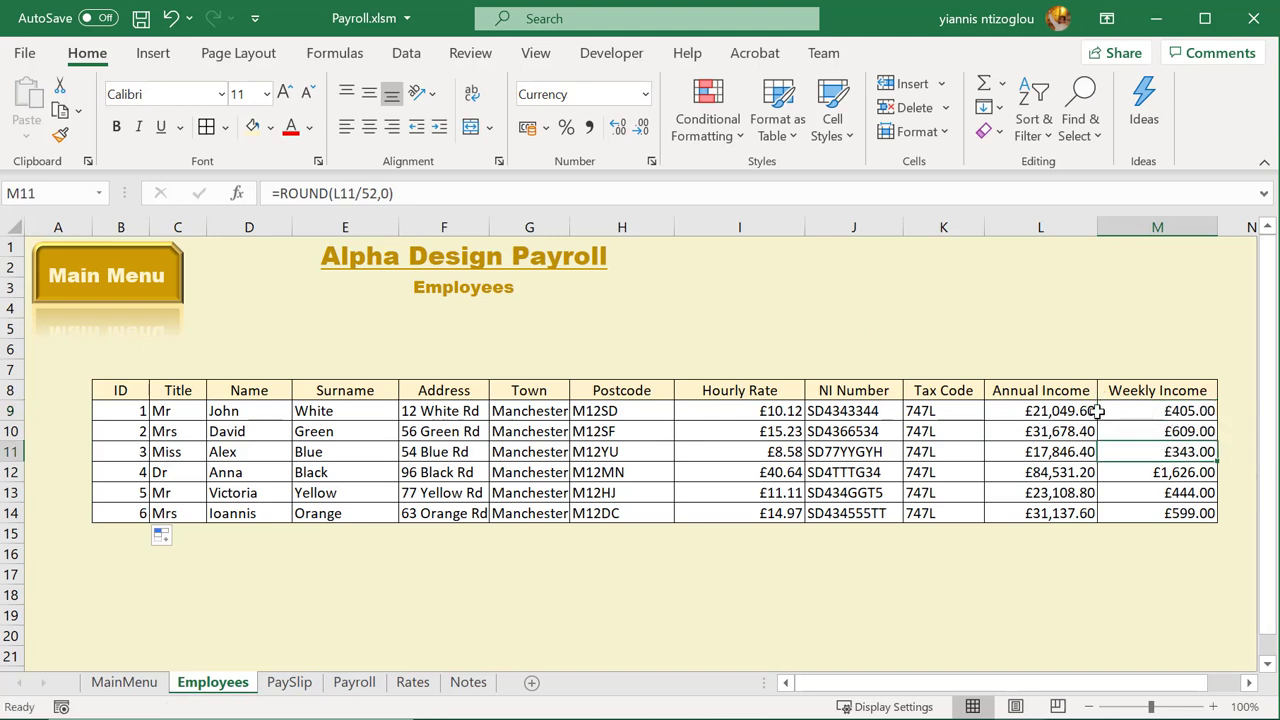
Reduce the weekly income amounts in M9:M14 to whole pounds with no decimal places and check the column
drag(1168, 410, 1190, 522)
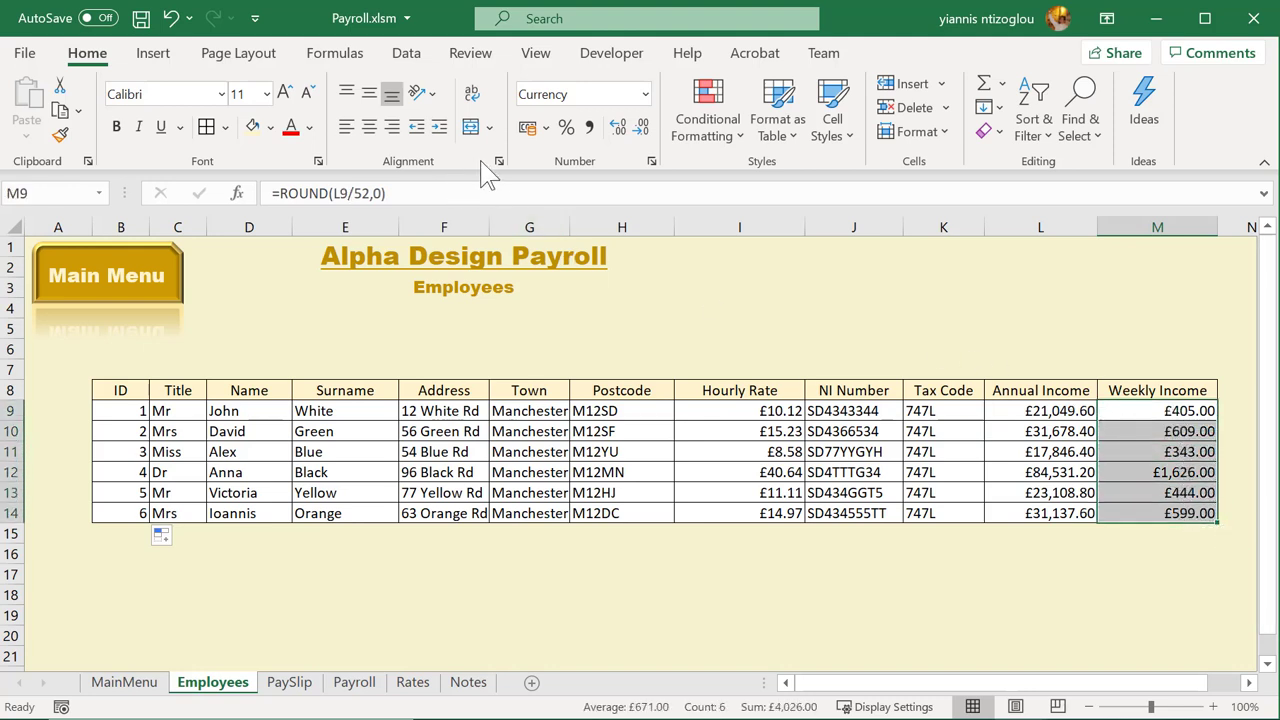
click(642, 128)
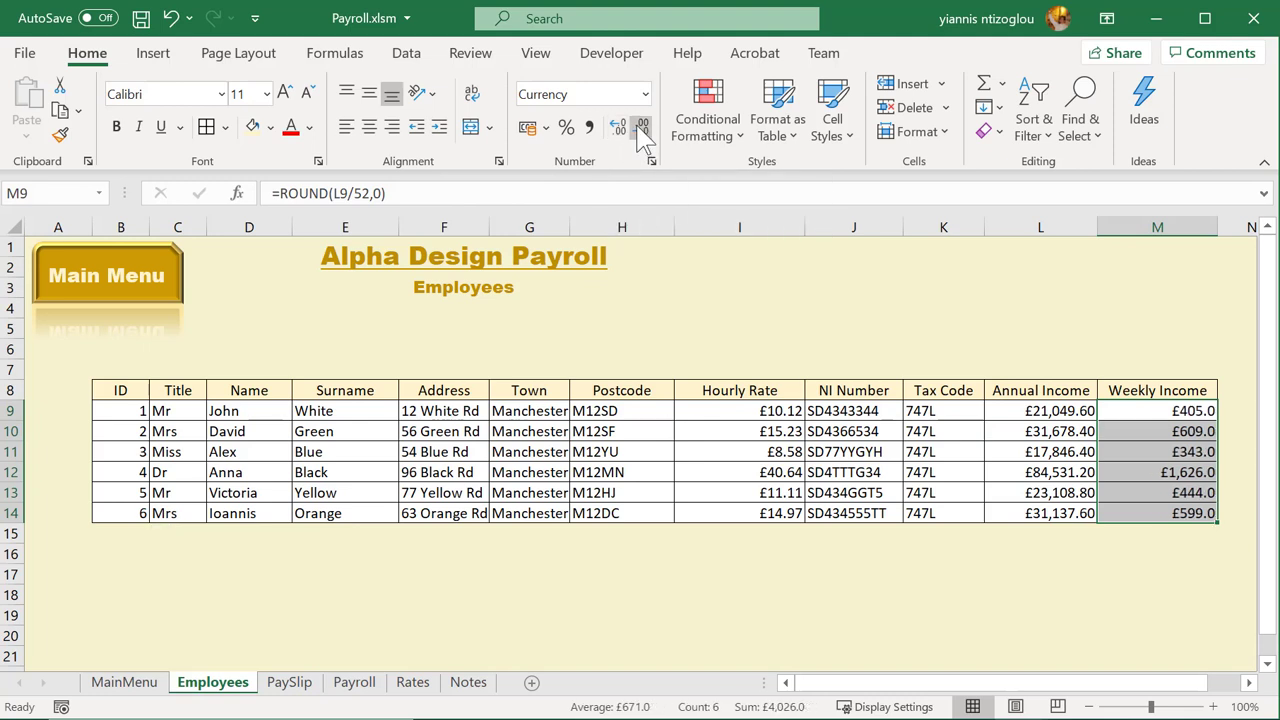
click(642, 128)
click(836, 472)
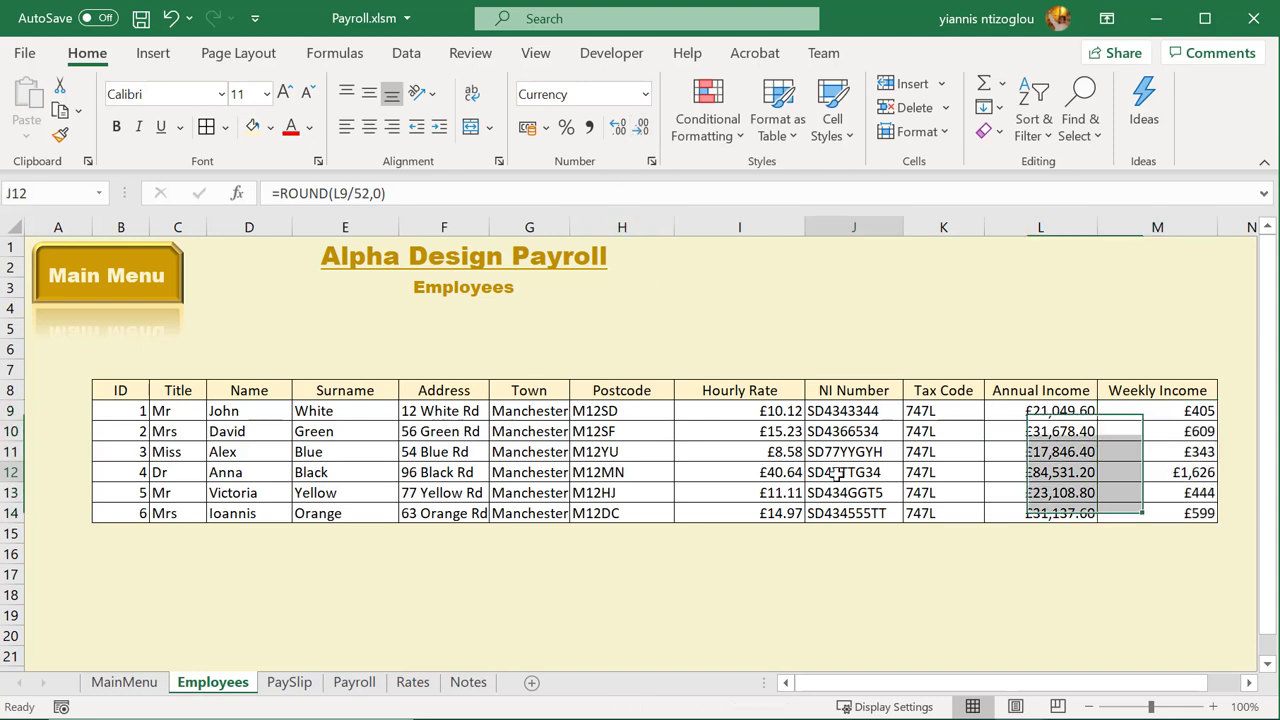
drag(1200, 413, 1195, 510)
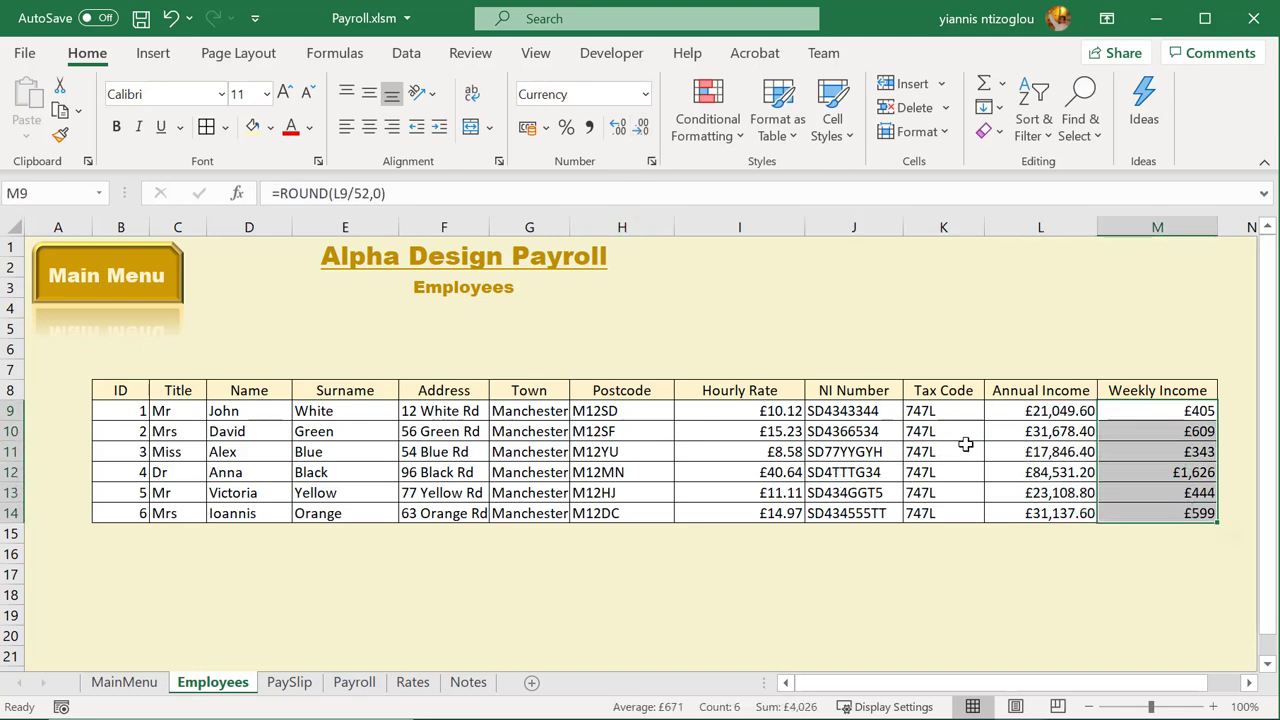
Review the number formats available for the hourly rates in I9:I14 without changing the format
drag(737, 412, 745, 515)
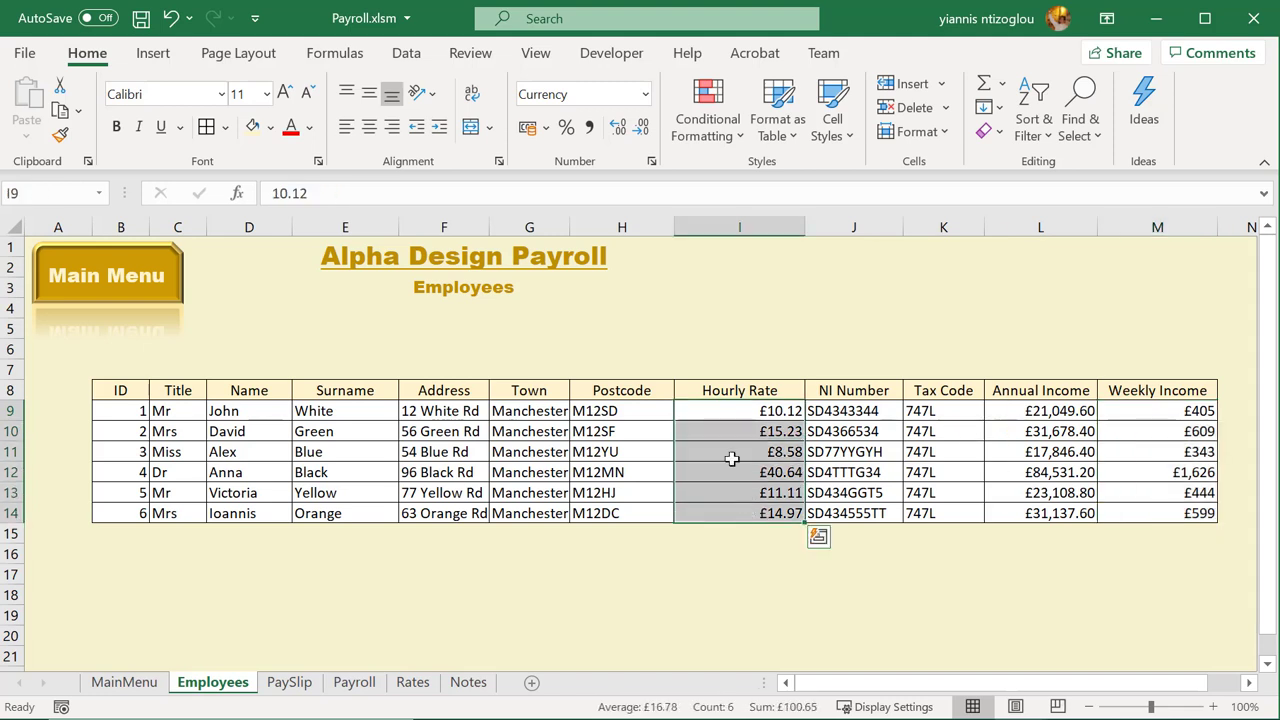
click(645, 94)
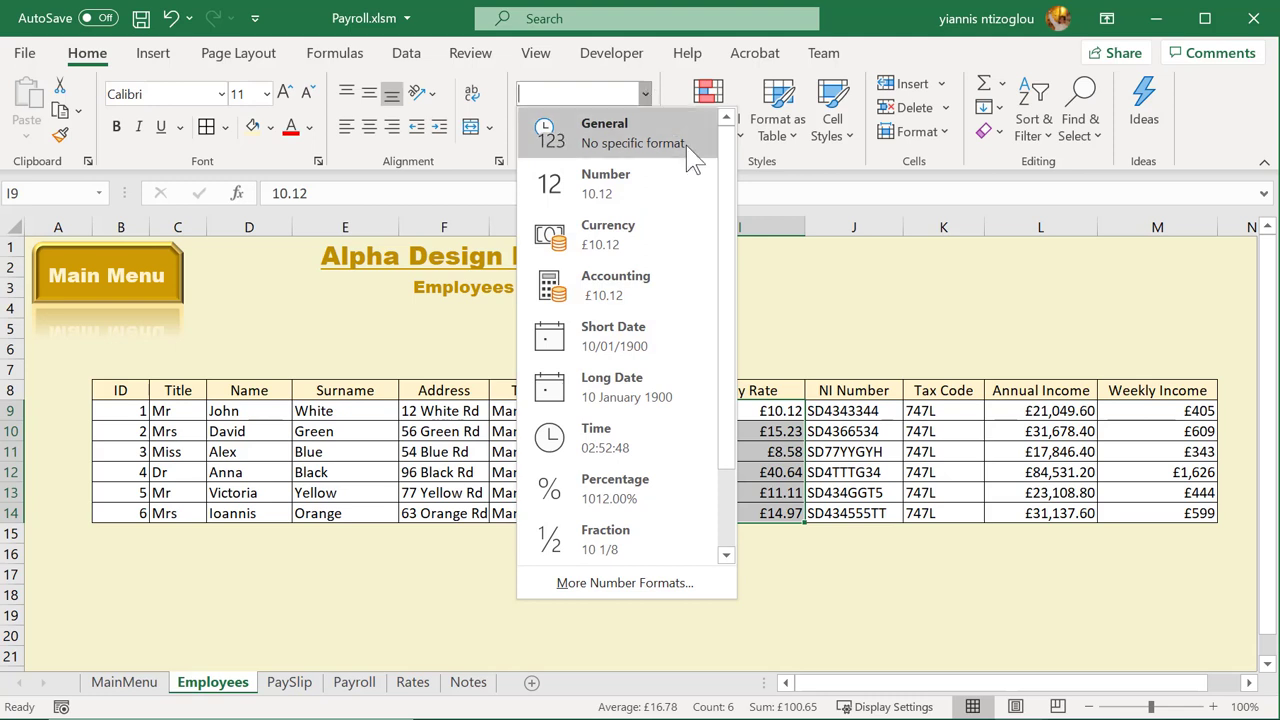
click(972, 560)
click(854, 556)
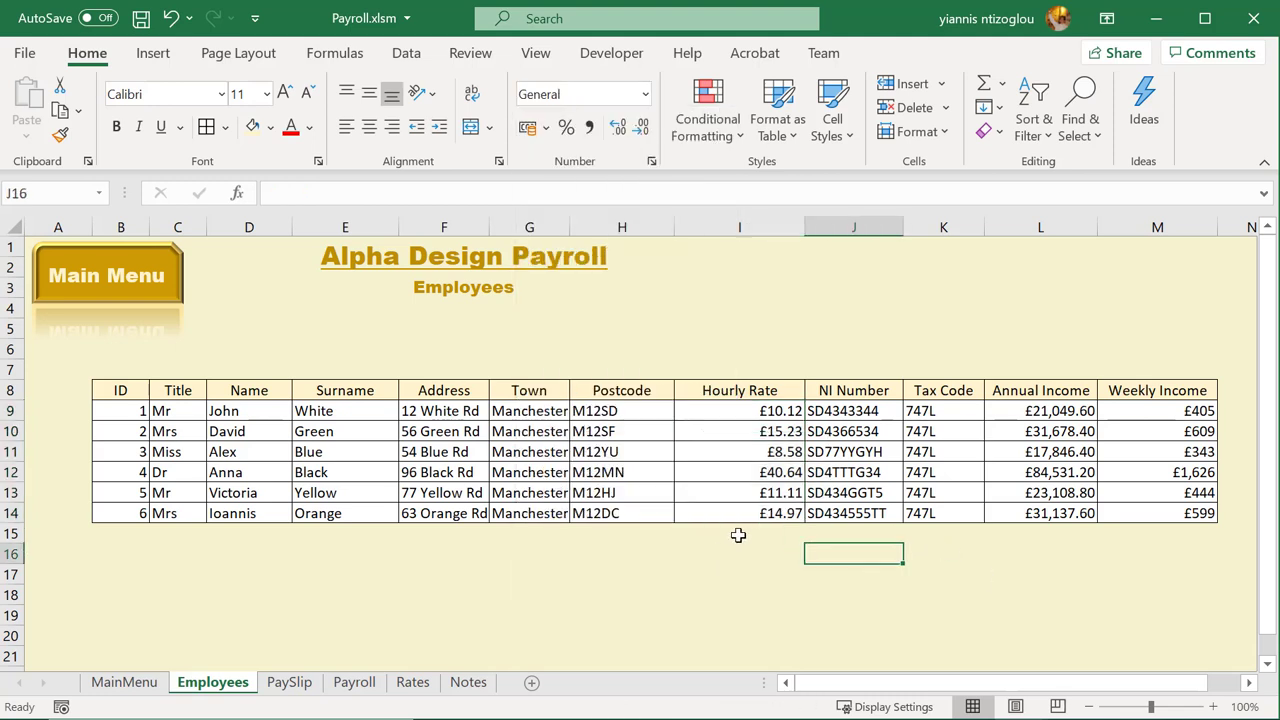